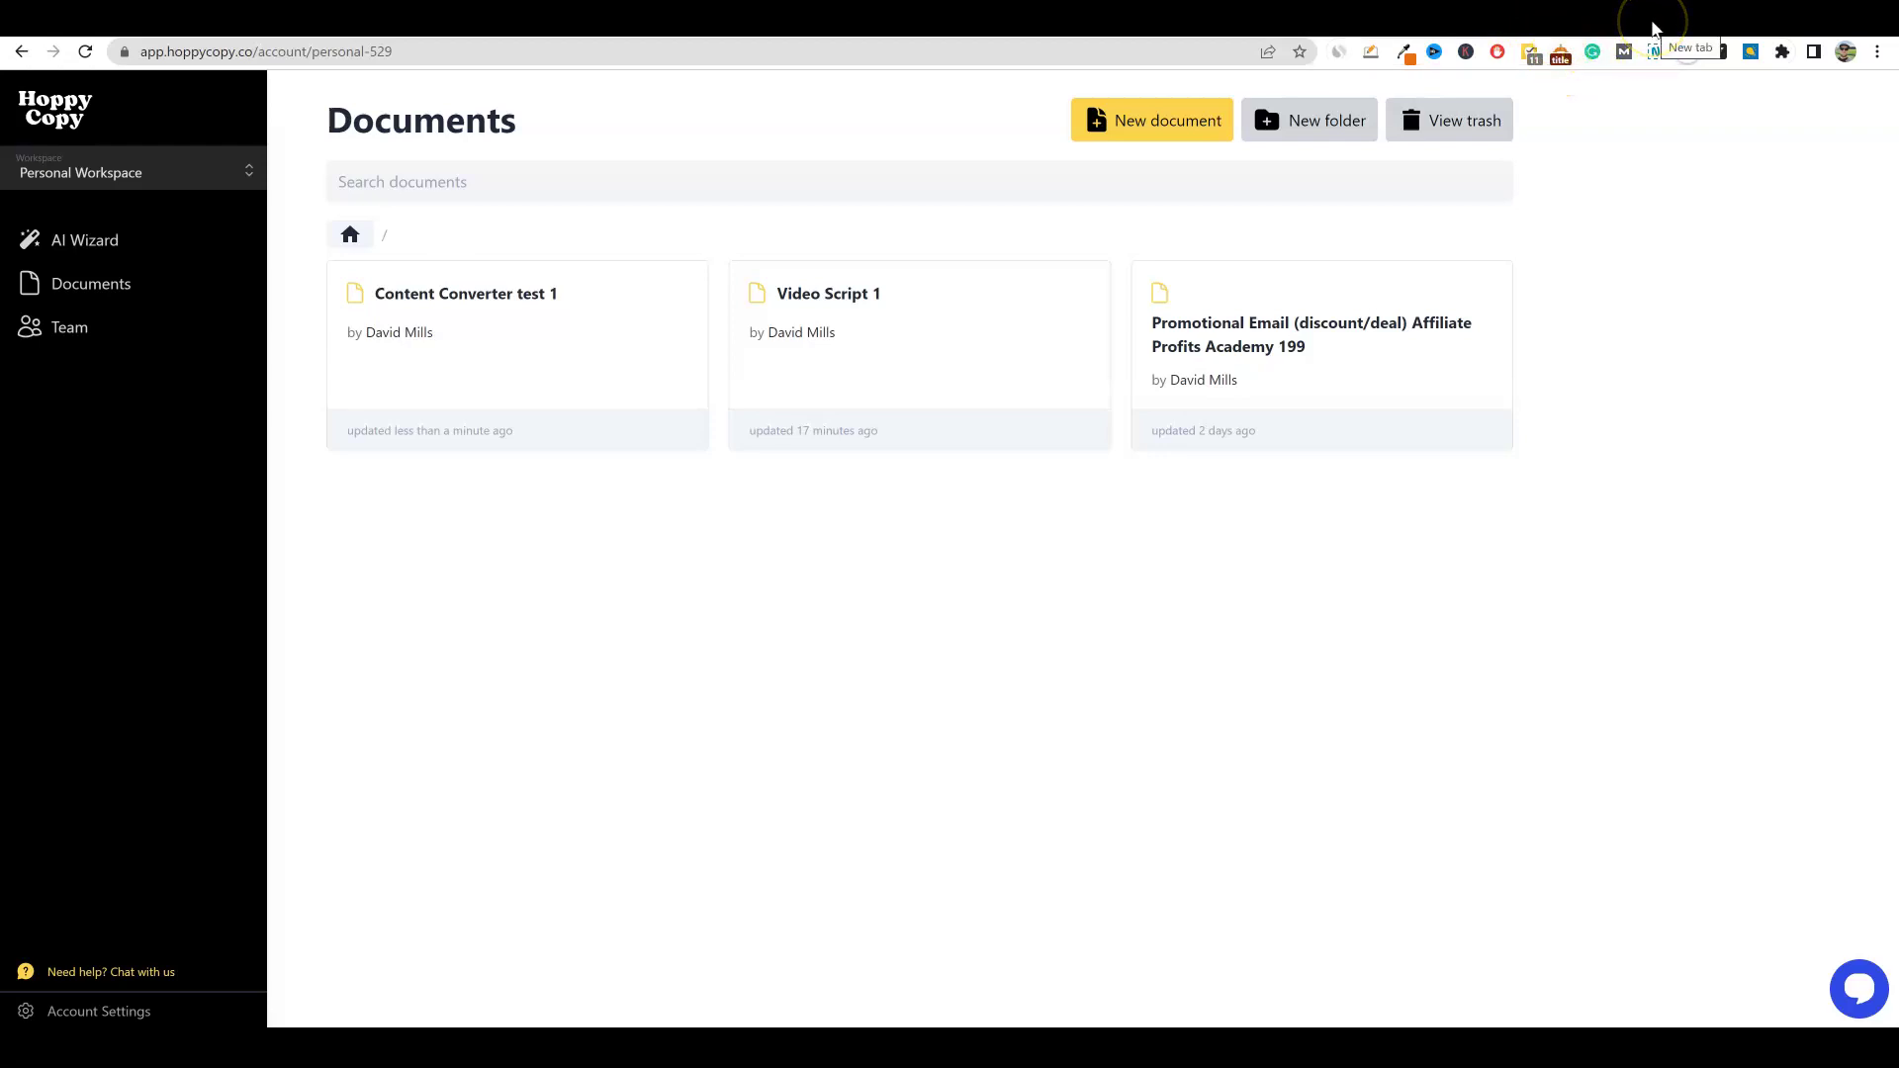
Step: Open a new Chrome tab and go to AppSumo through its bookmark
key(ctrl+t)
click(712, 85)
Step: Search AppSumo for 'hop', open the Hoppy Copy deal page and scroll through it
click(526, 110)
text(hop)
click(411, 191)
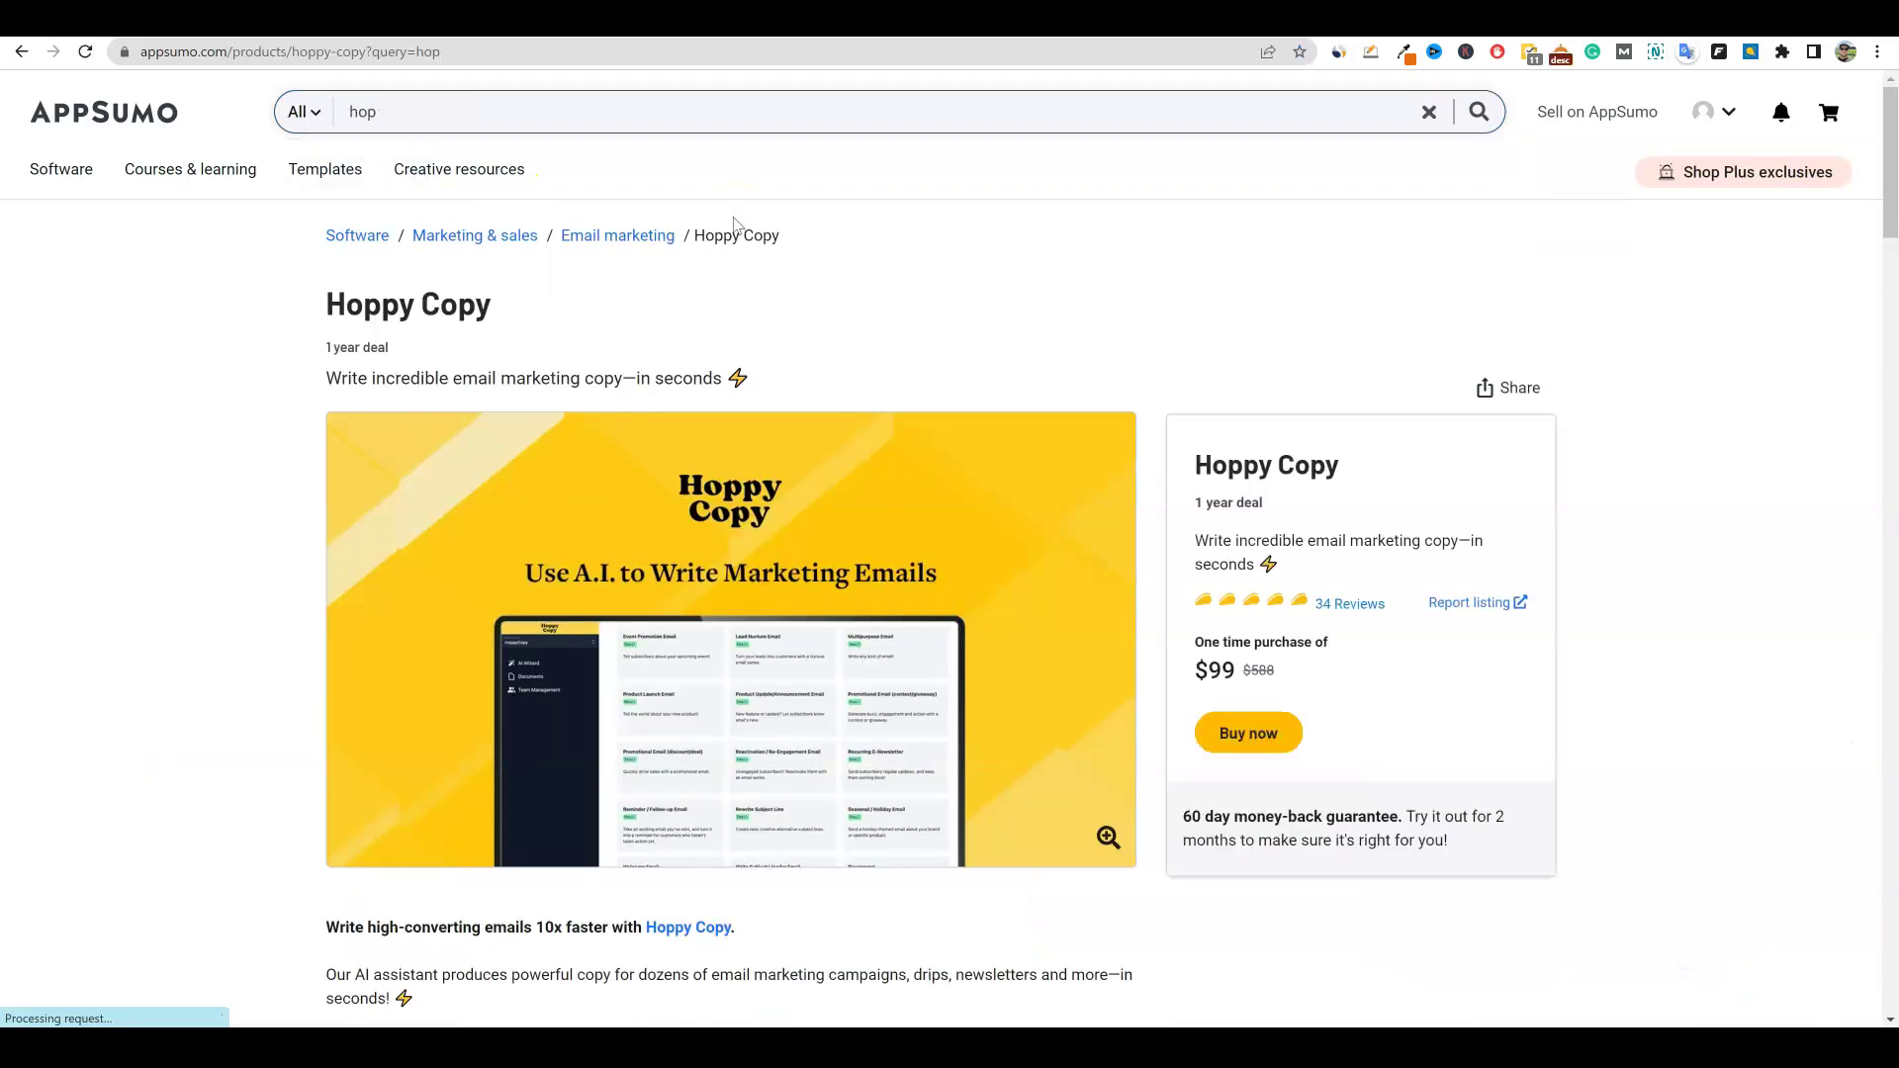
click(735, 211)
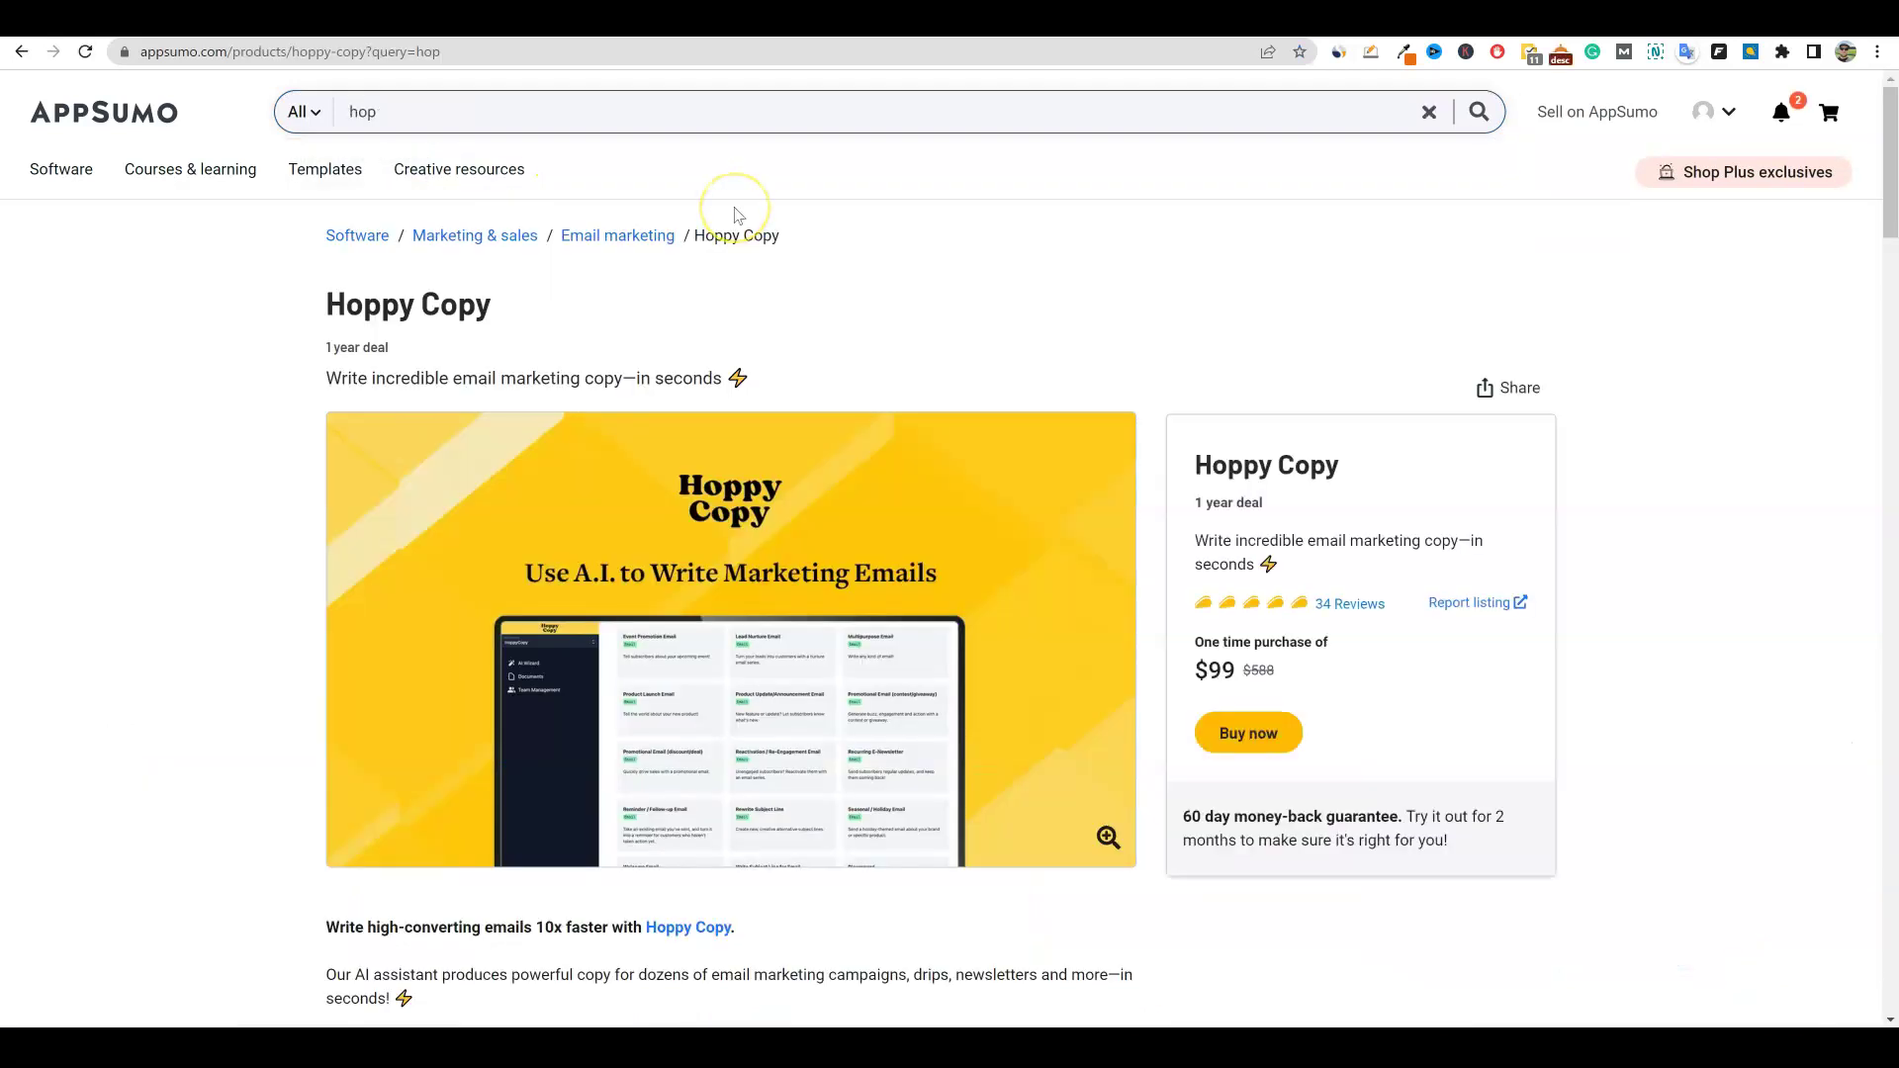
click(743, 212)
scroll(751, 217, down, 3)
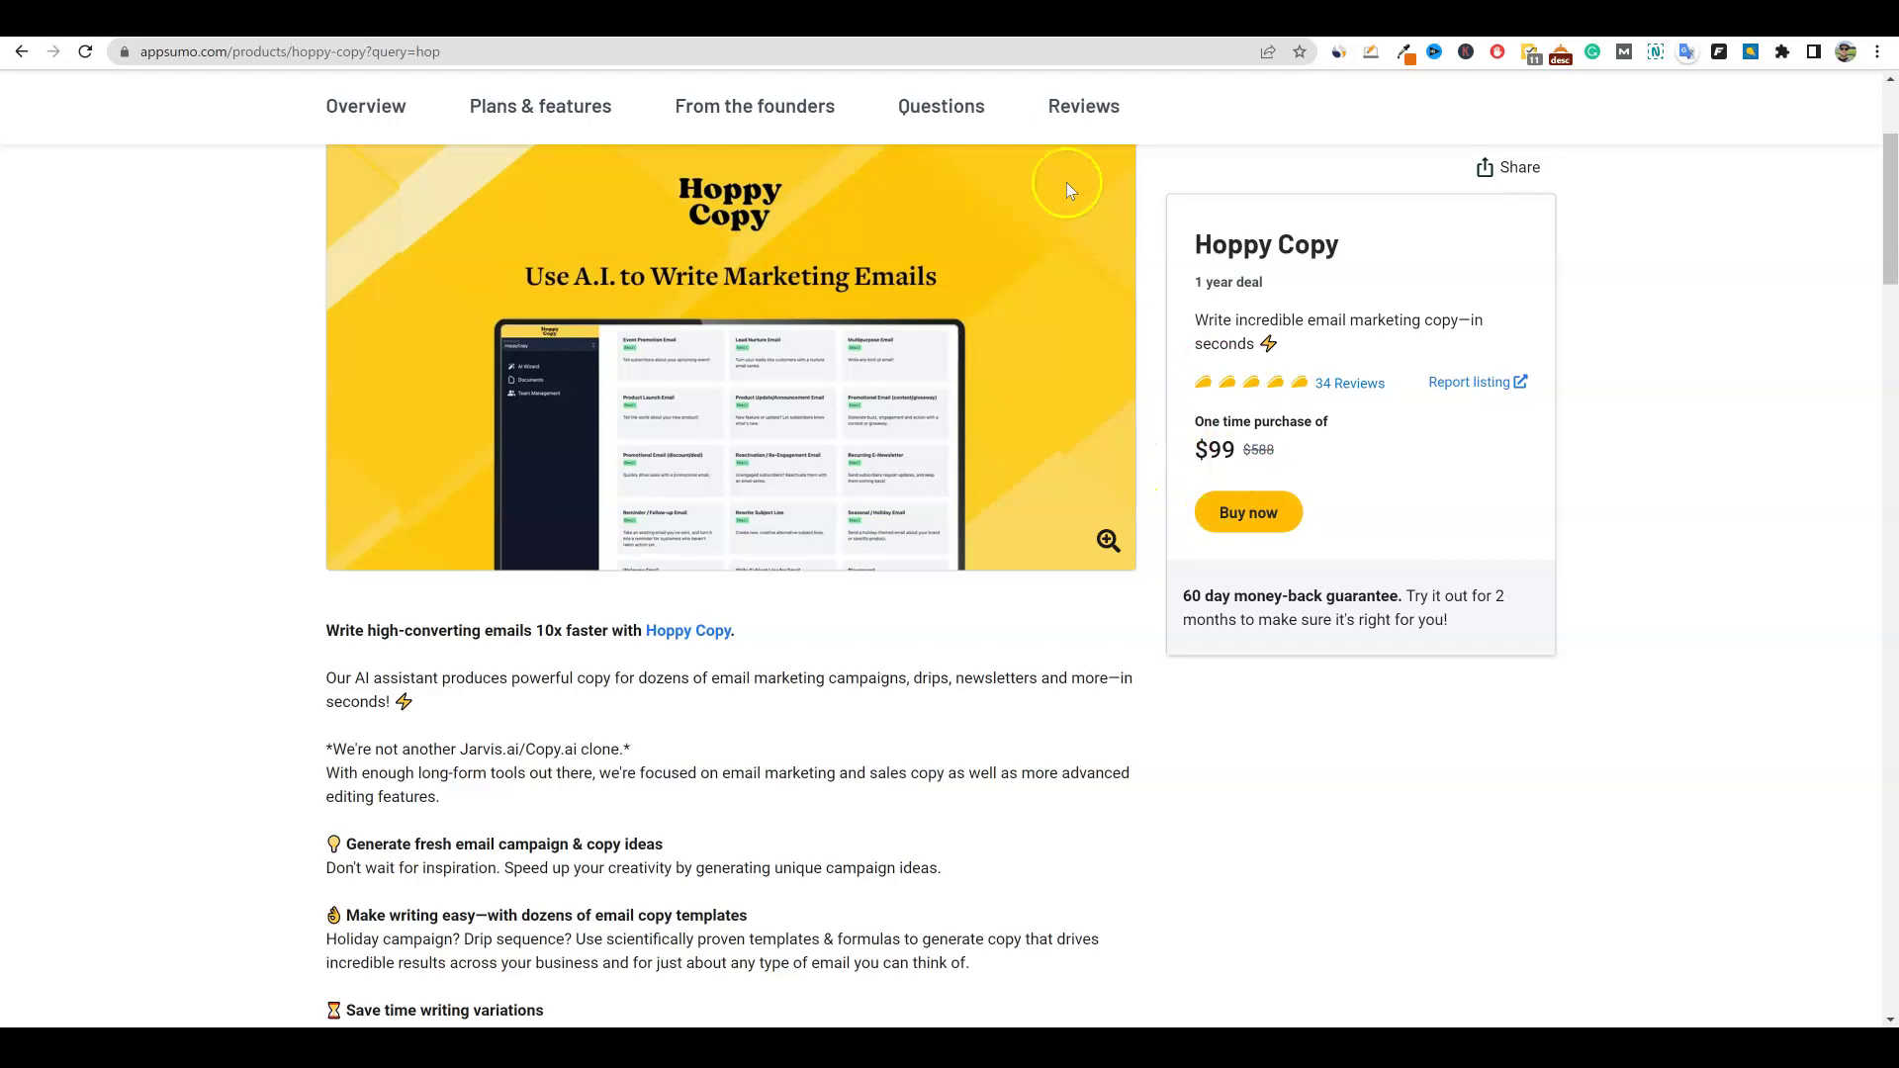
scroll(1061, 375, up, 2)
scroll(1061, 374, up, 1)
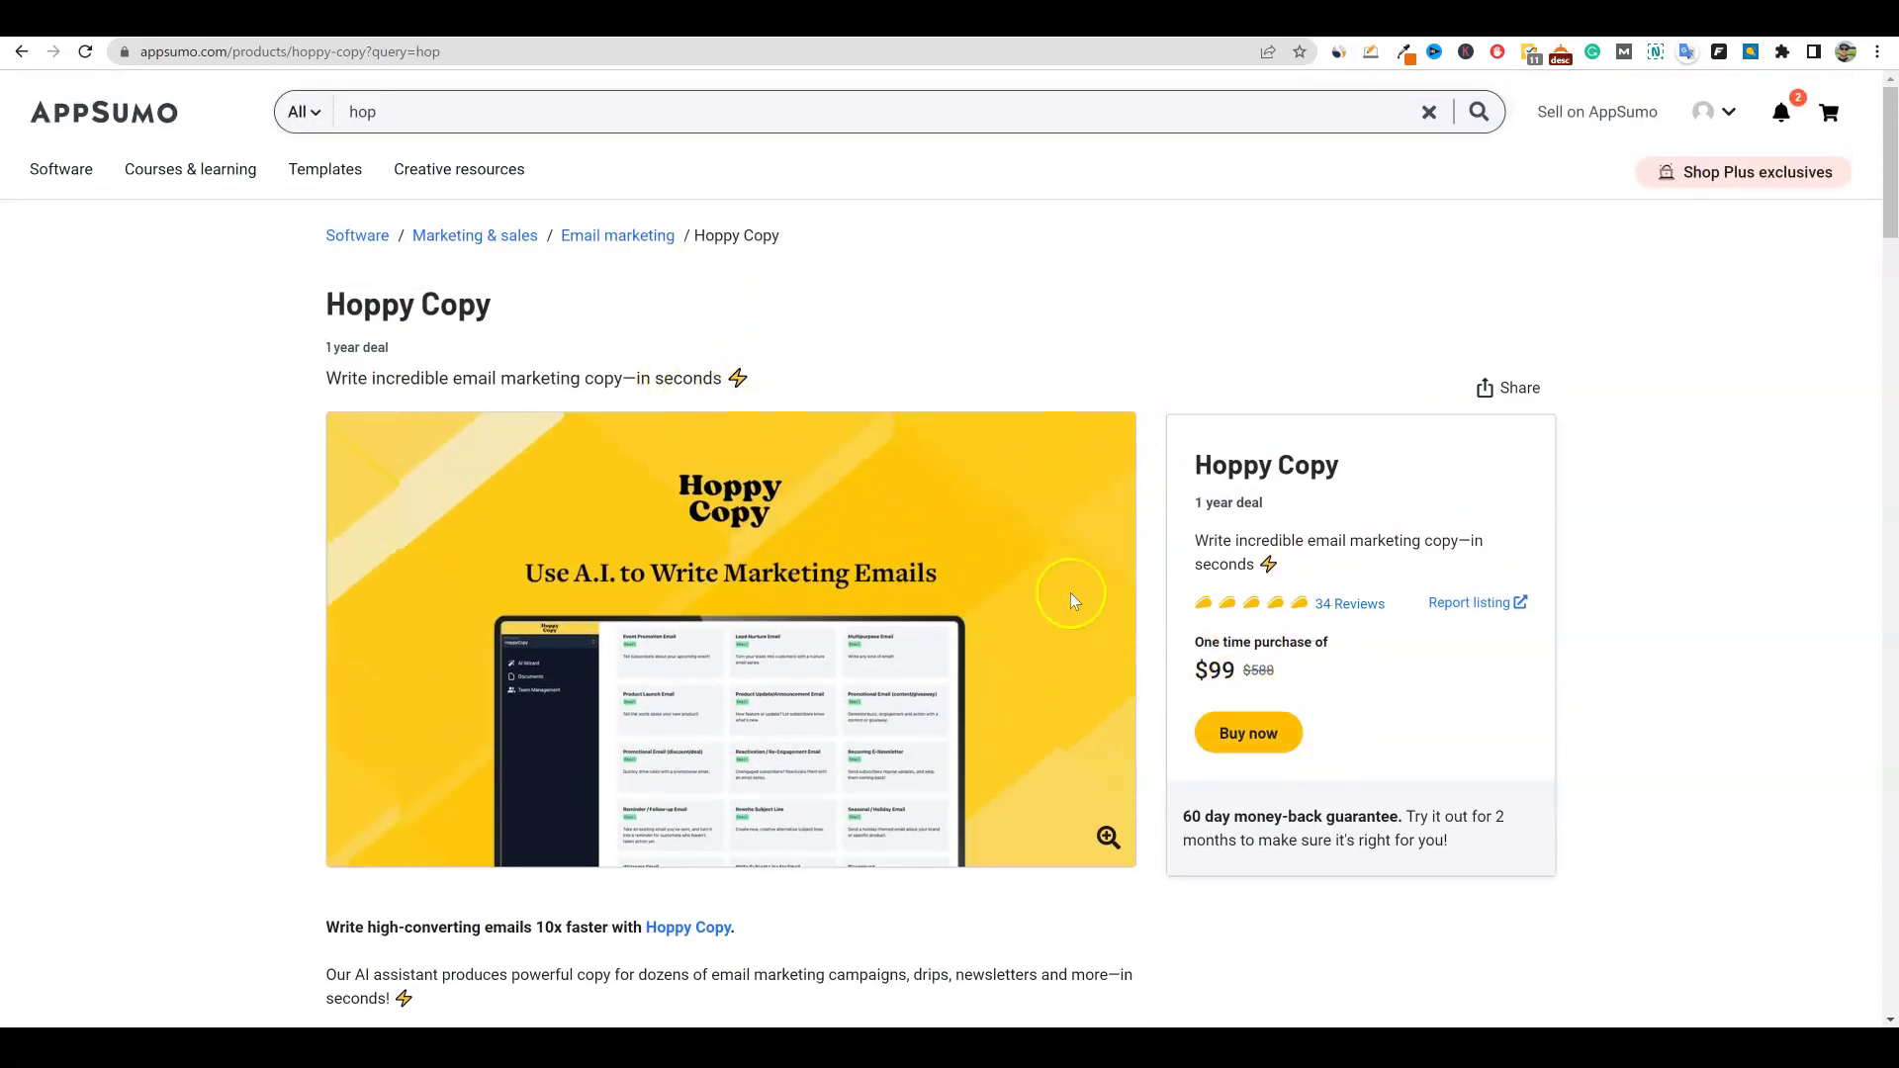
scroll(1187, 594, down, 2)
scroll(1186, 582, down, 3)
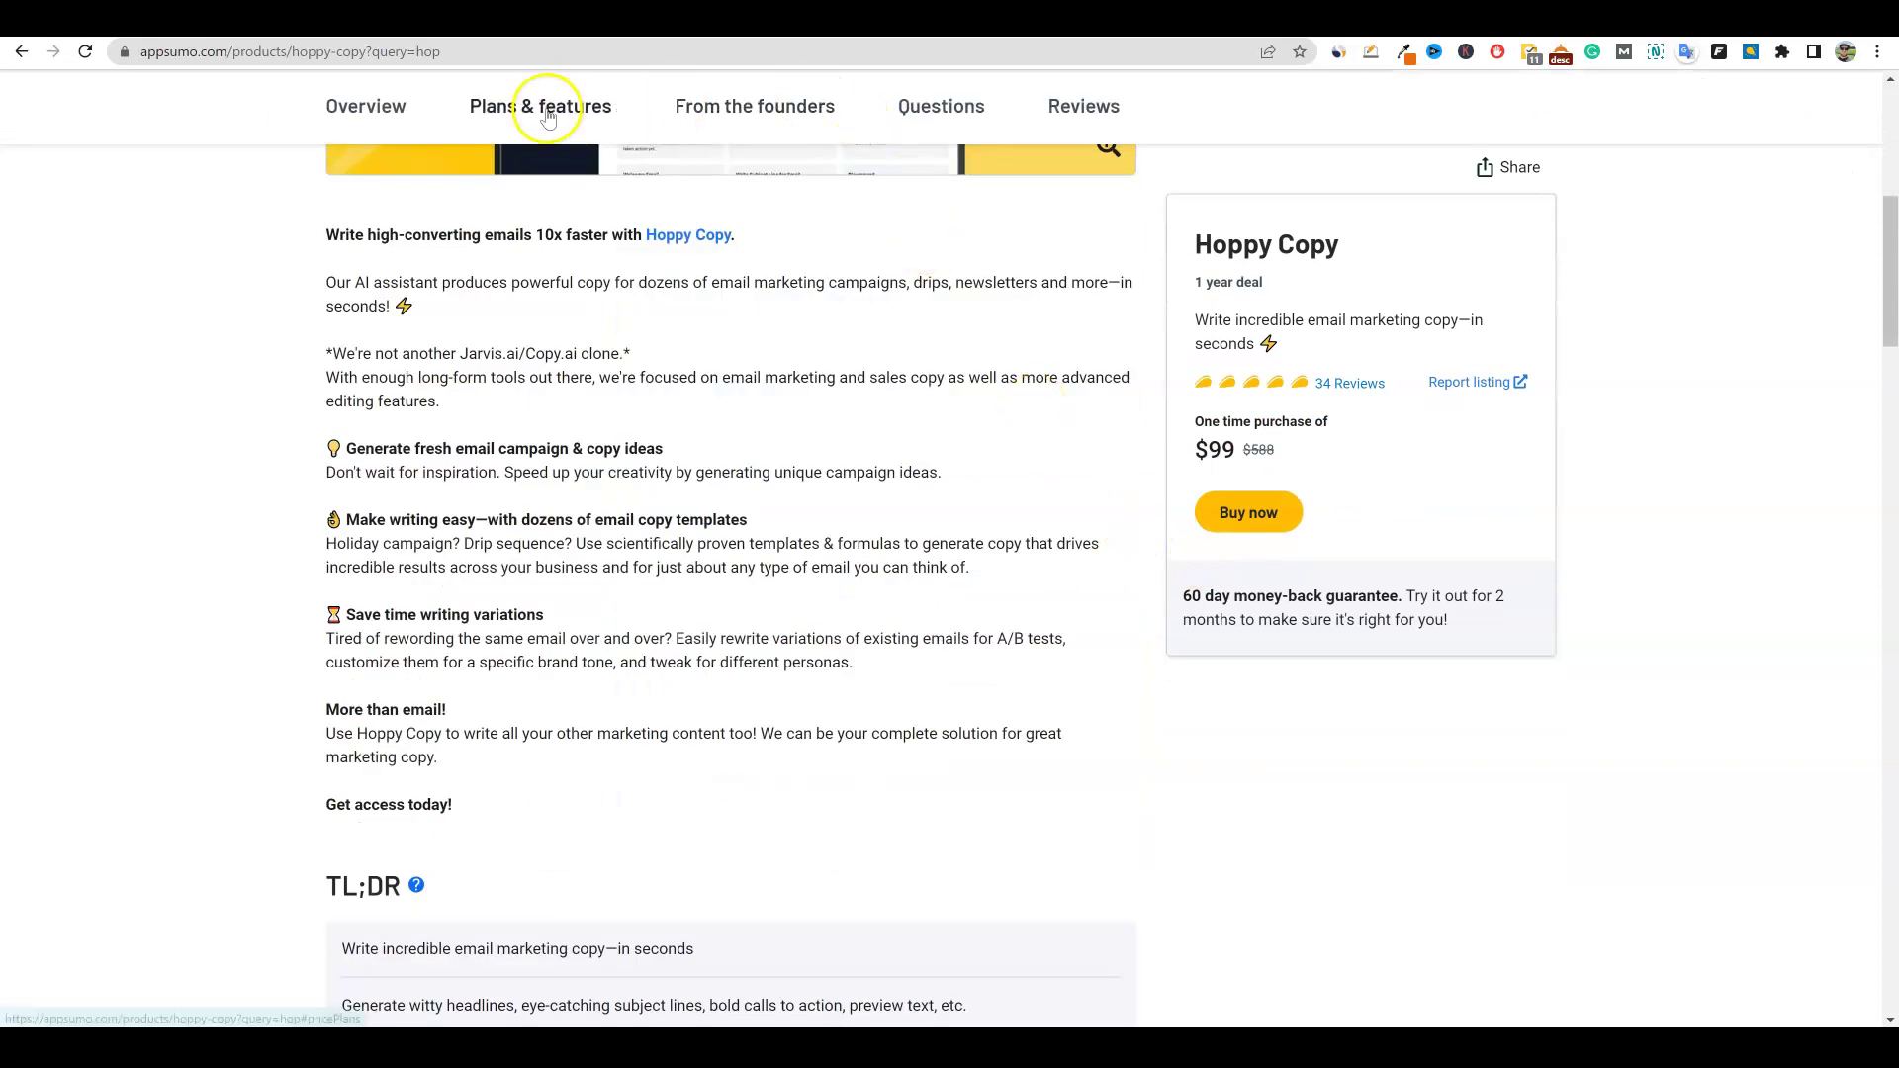
Step: Jump to Plans & features and briefly highlight the 'Up to 50,000 words generated / month' line
click(502, 109)
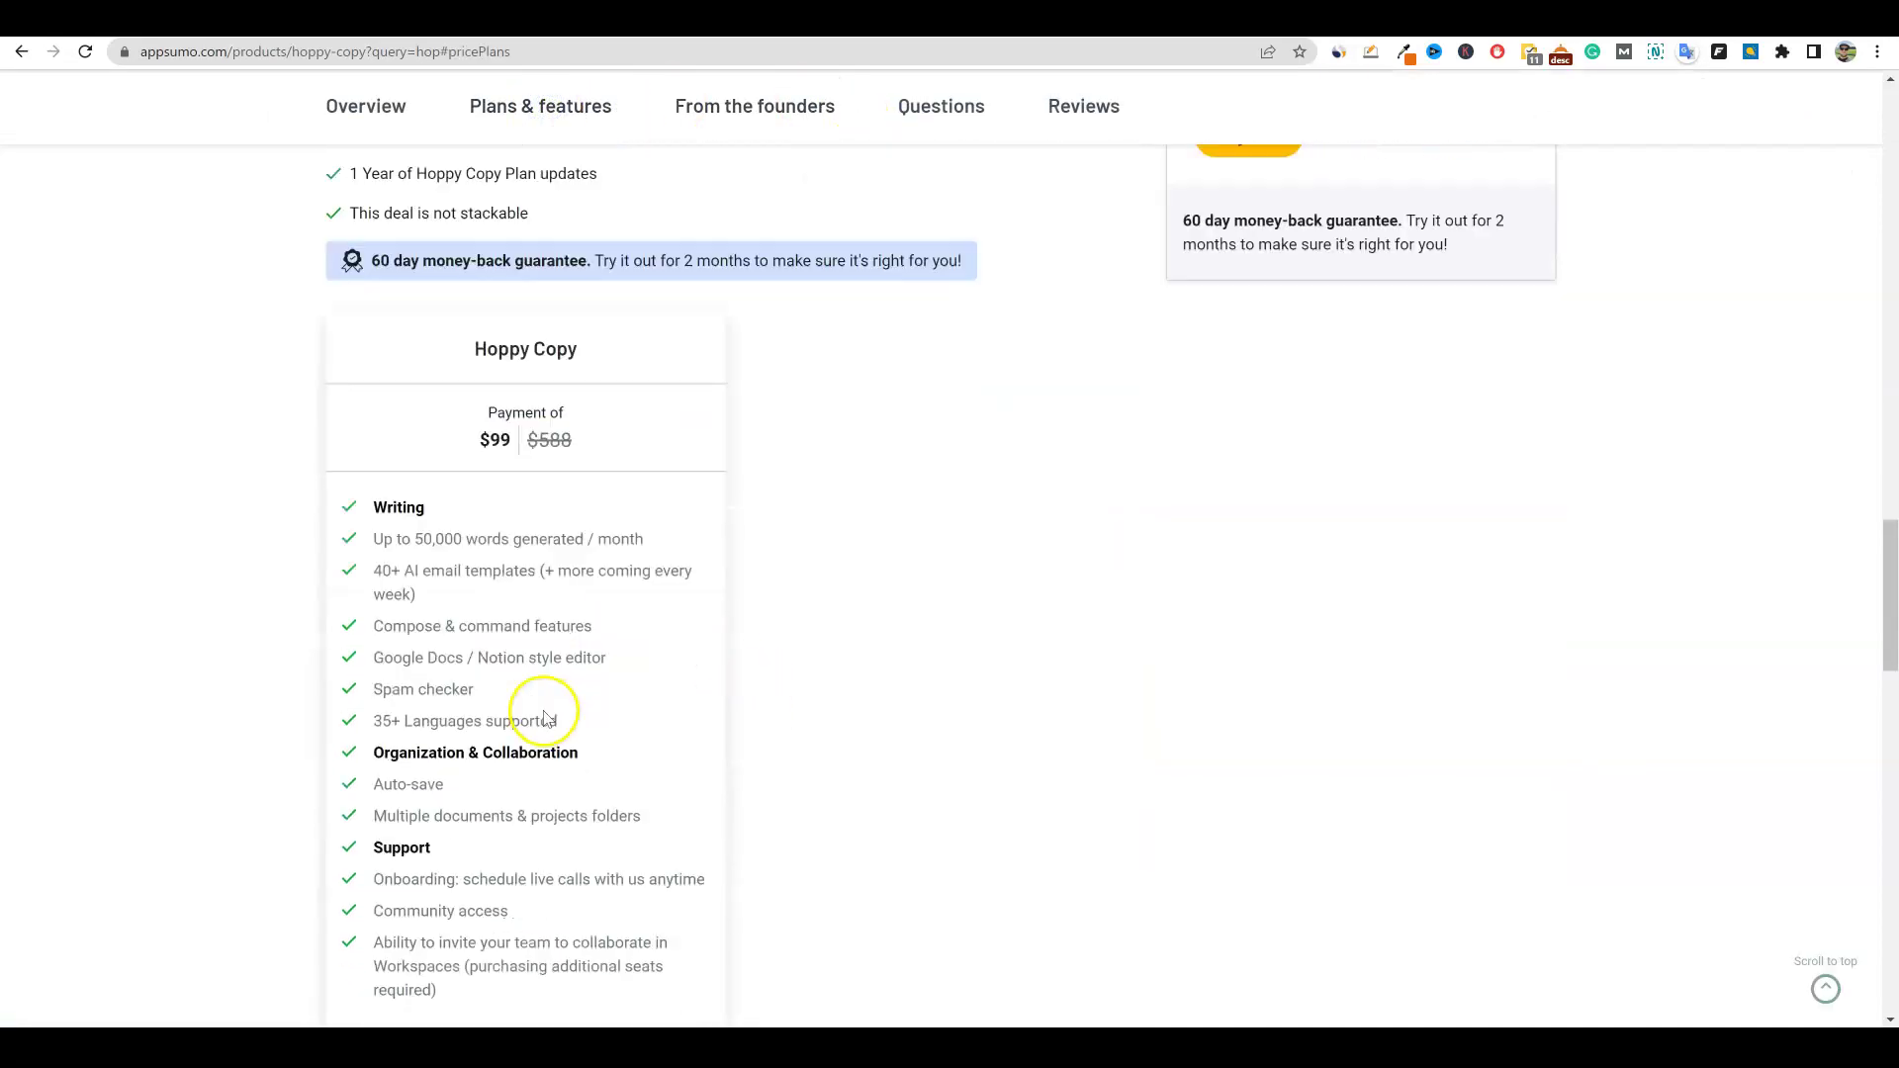
scroll(534, 693, down, 2)
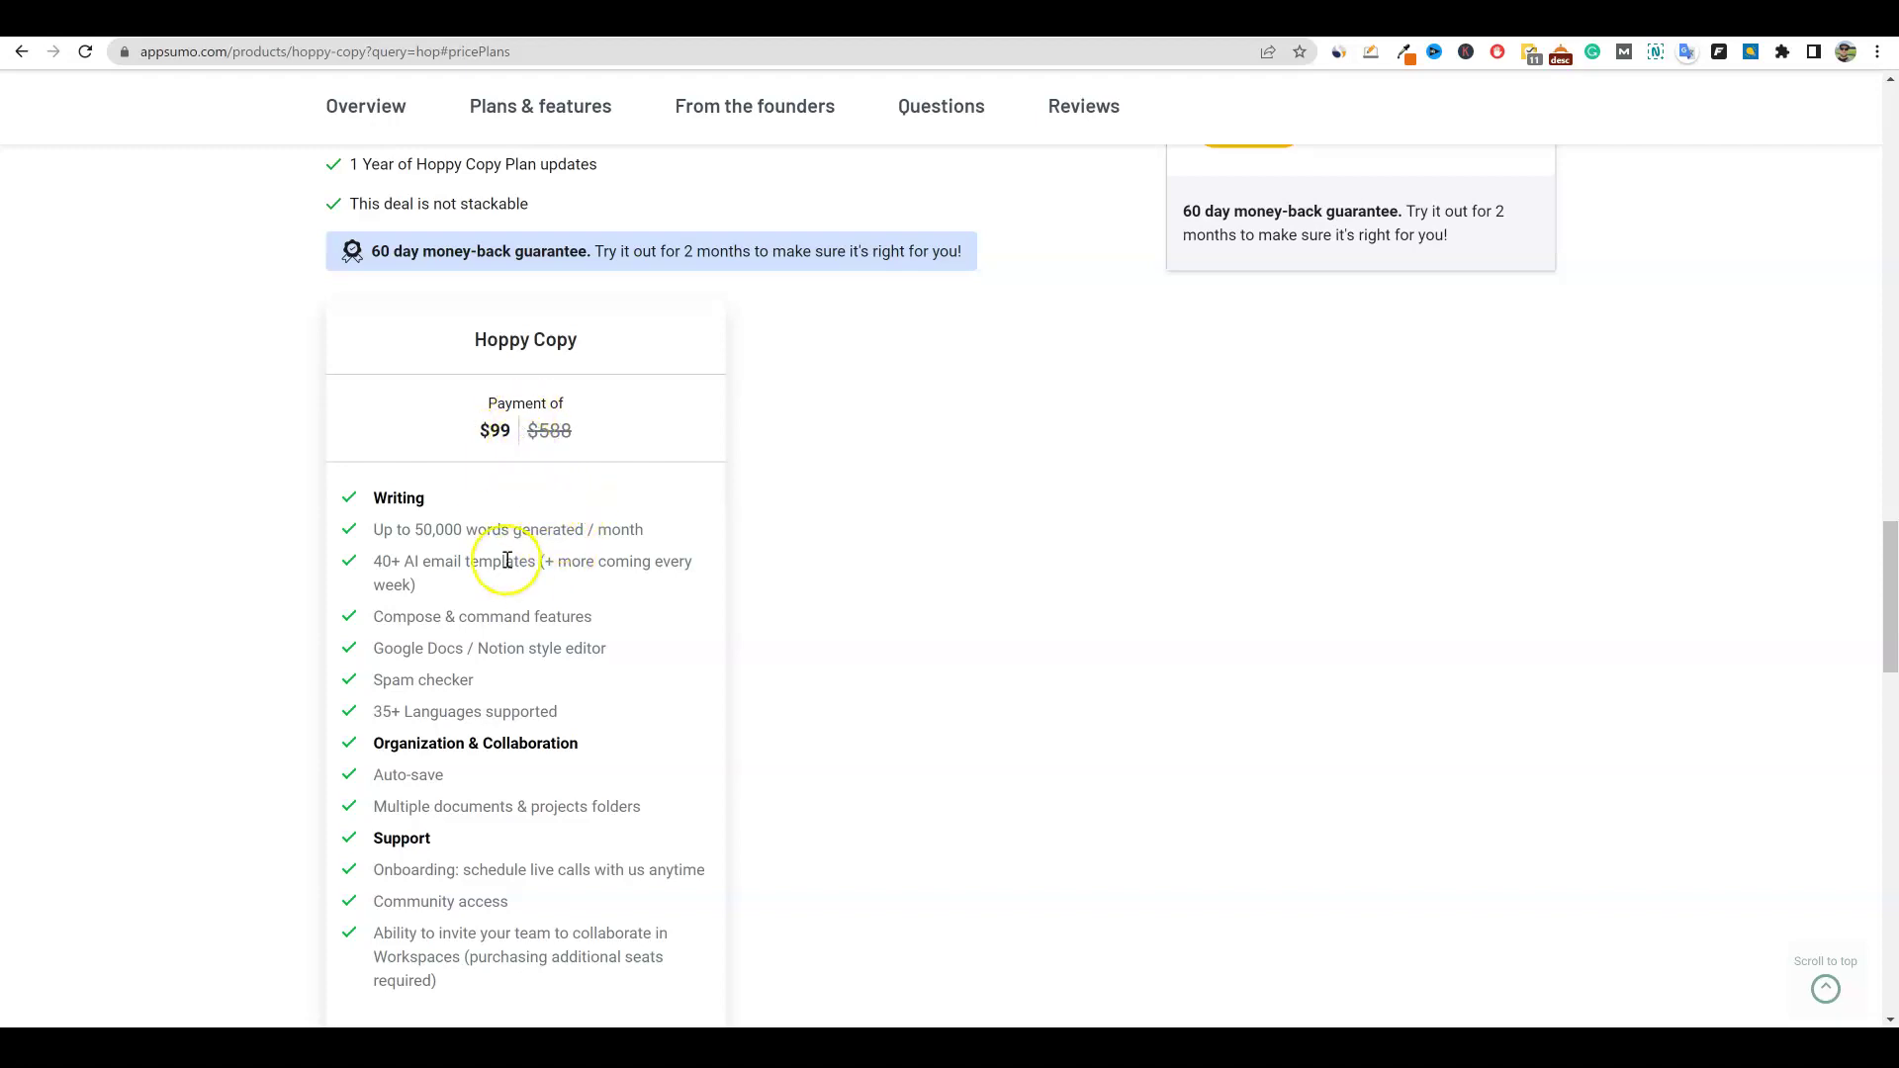
click(376, 532)
drag(376, 531, 660, 534)
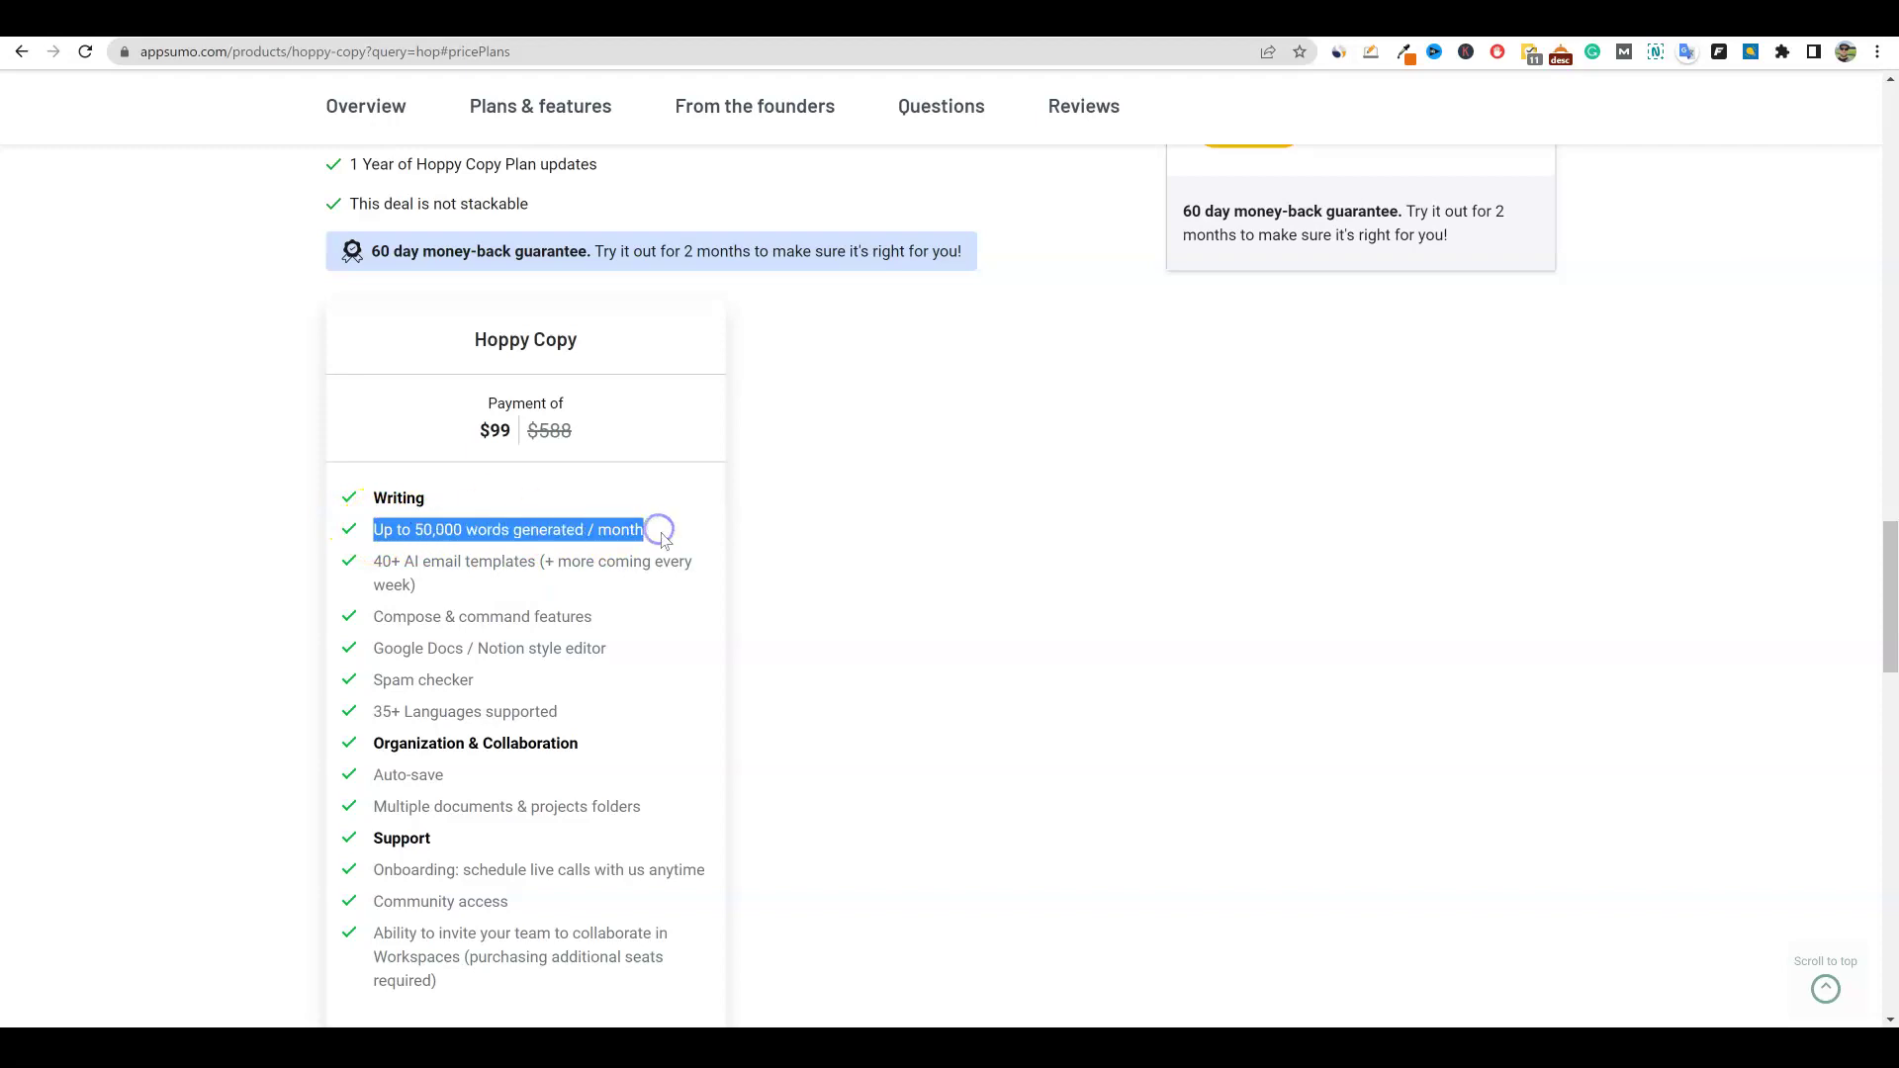
click(658, 531)
scroll(1425, 777, up, 20)
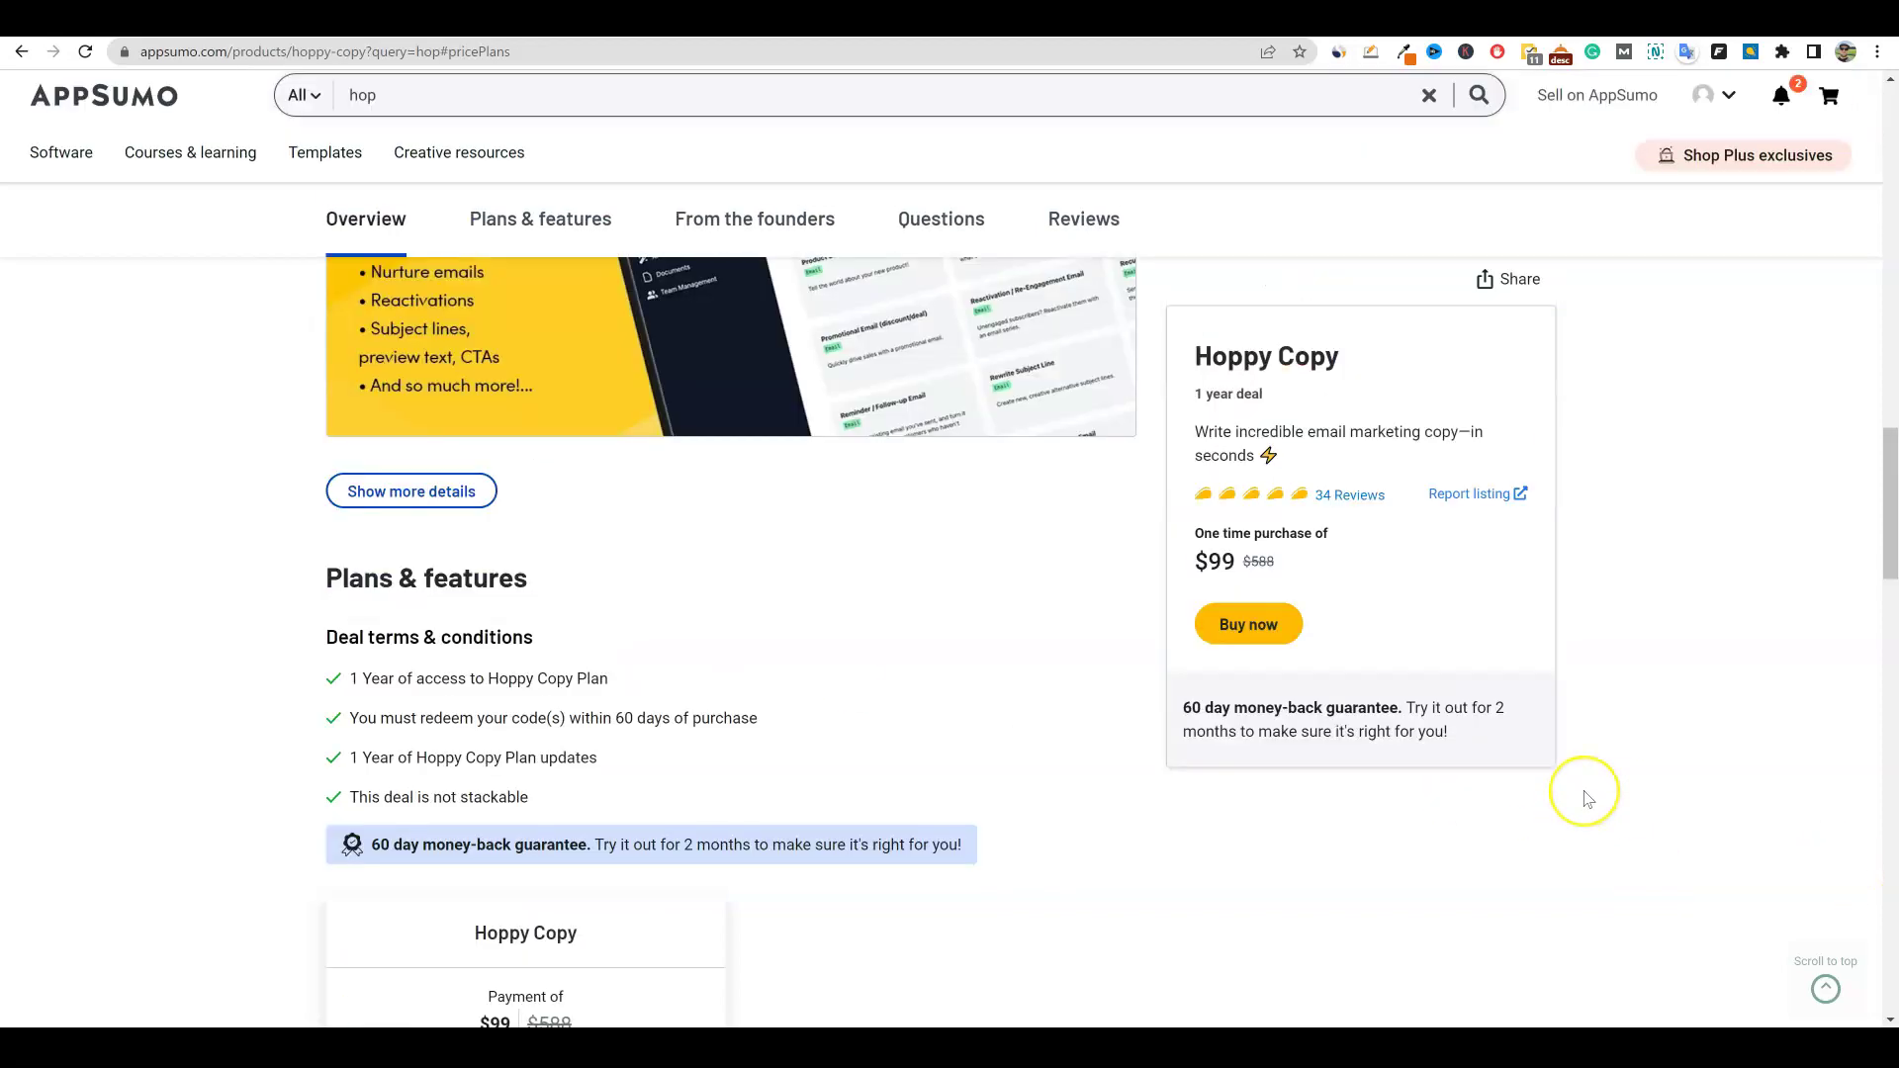
scroll(1587, 799, up, 5)
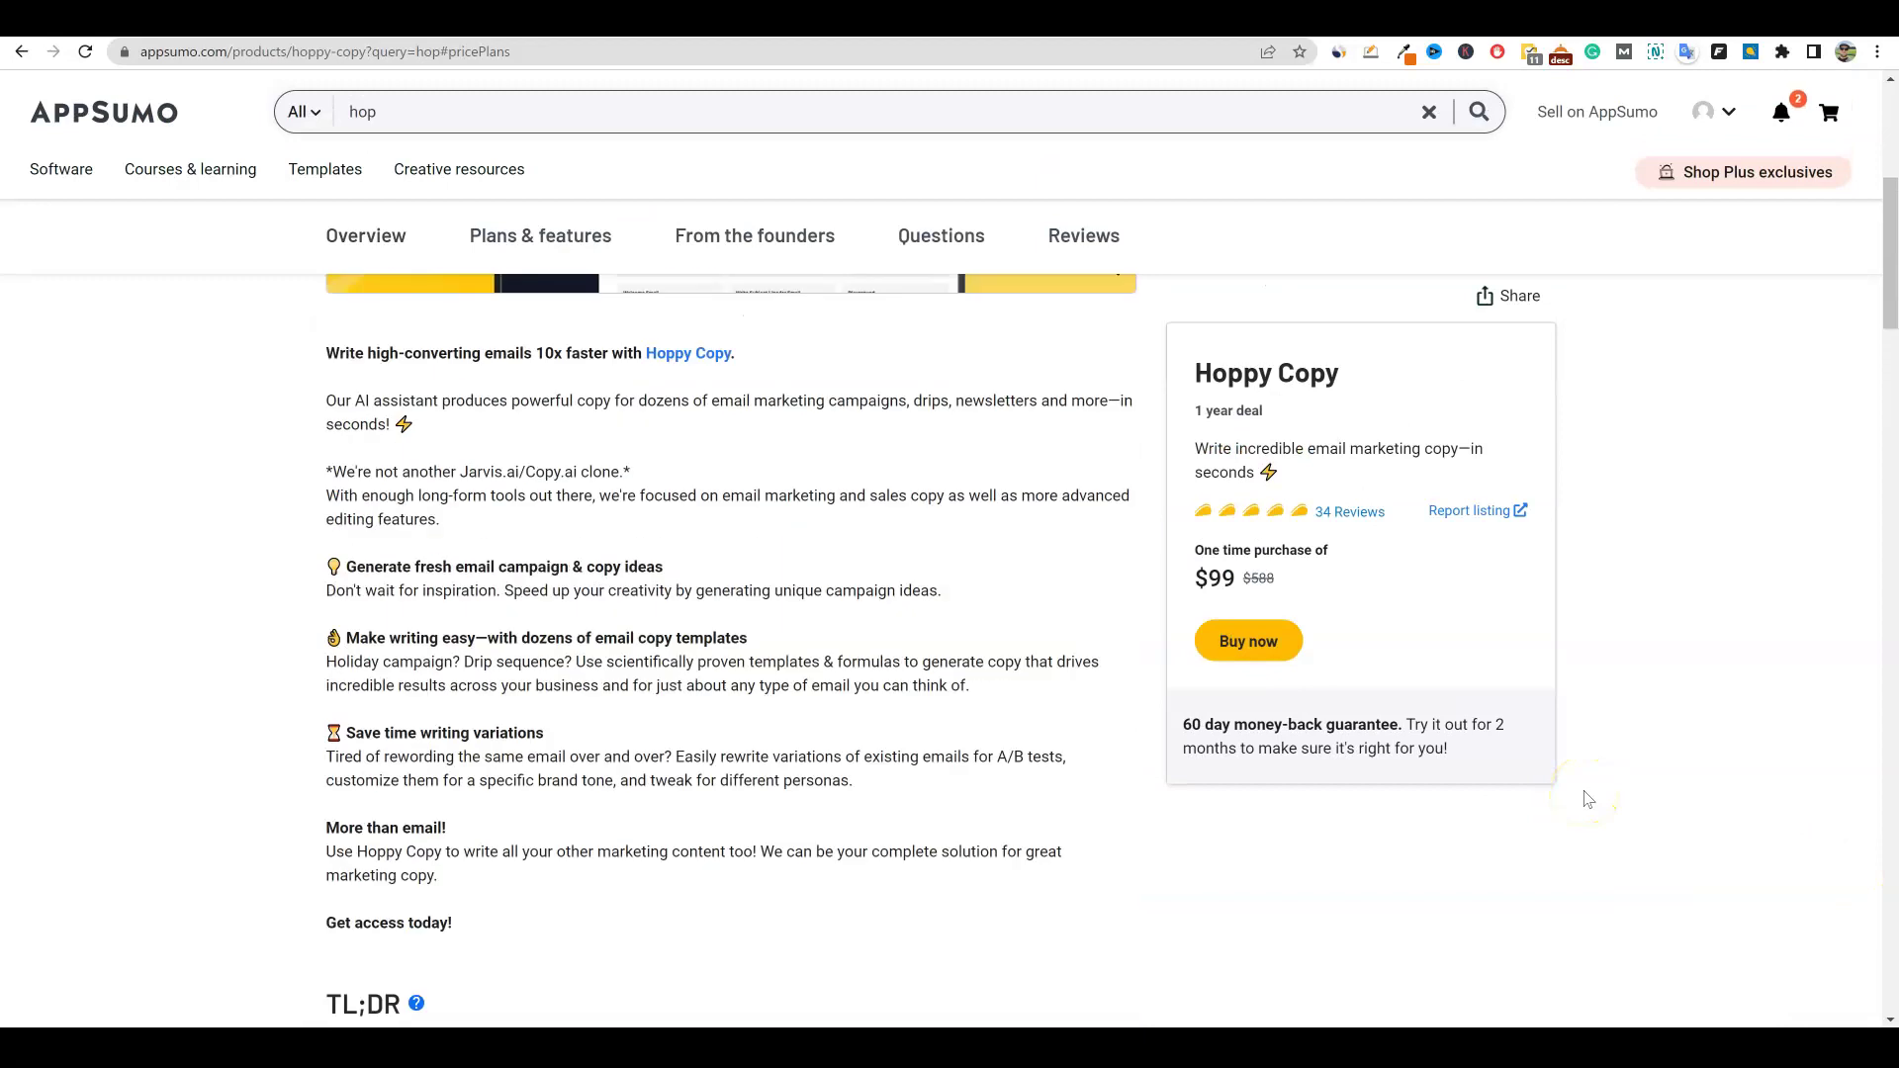
scroll(1588, 799, up, 4)
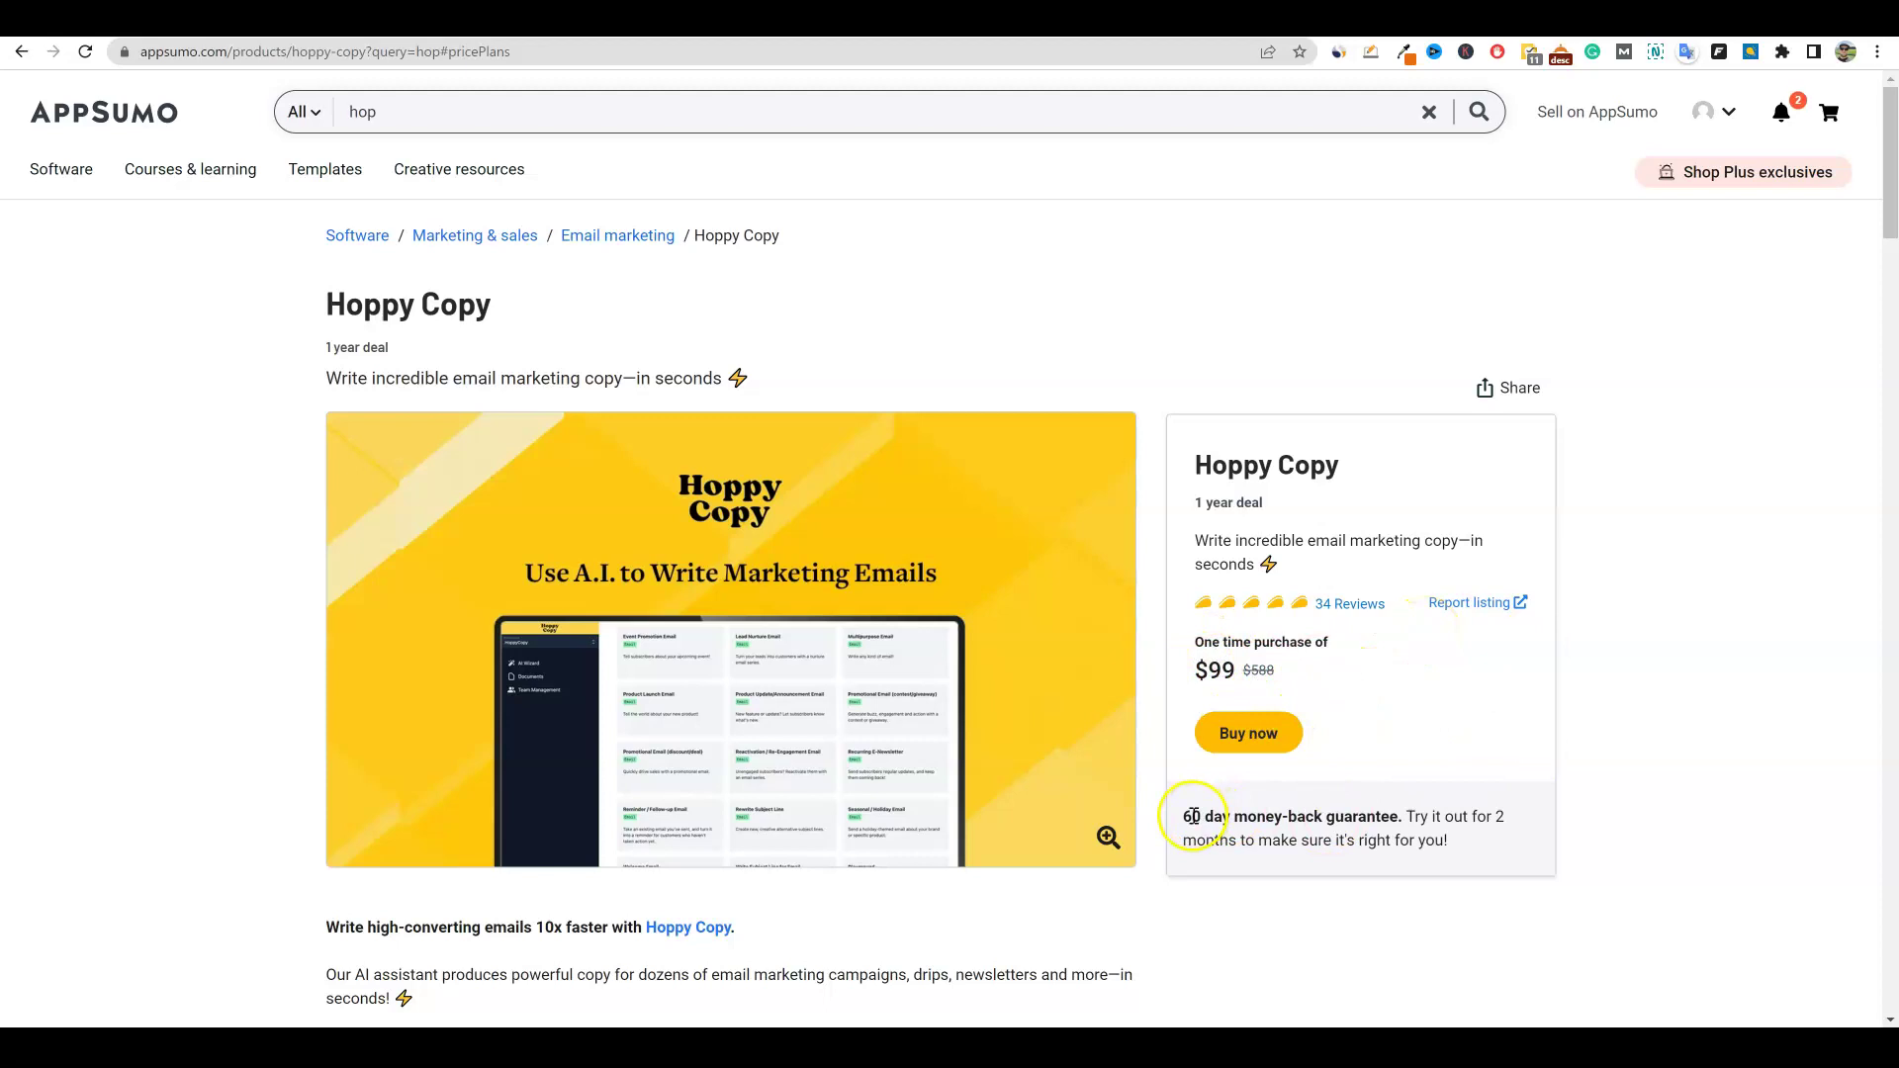
Step: Highlight the '1 year deal' label, then return to the Hoppy Copy documents tab
drag(1193, 501, 1501, 505)
click(1502, 506)
scroll(1404, 764, down, 2)
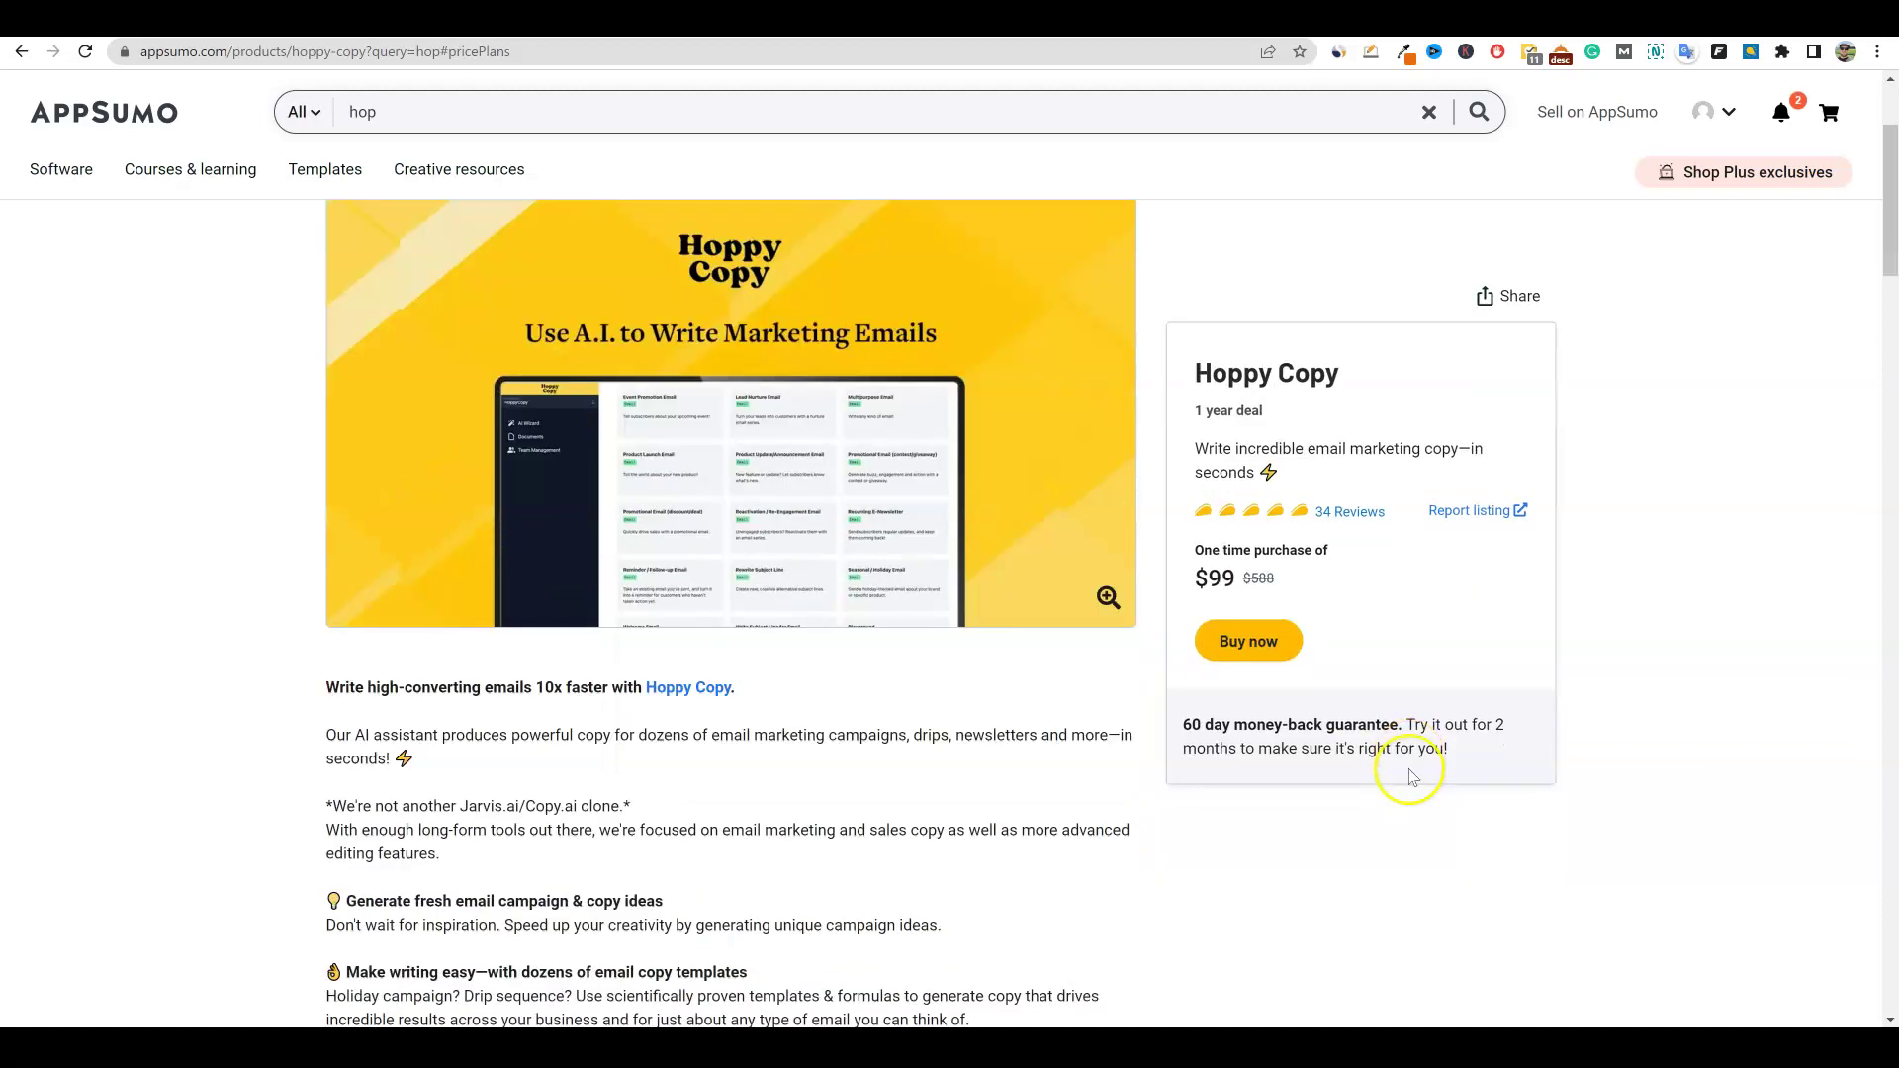
scroll(1424, 770, up, 2)
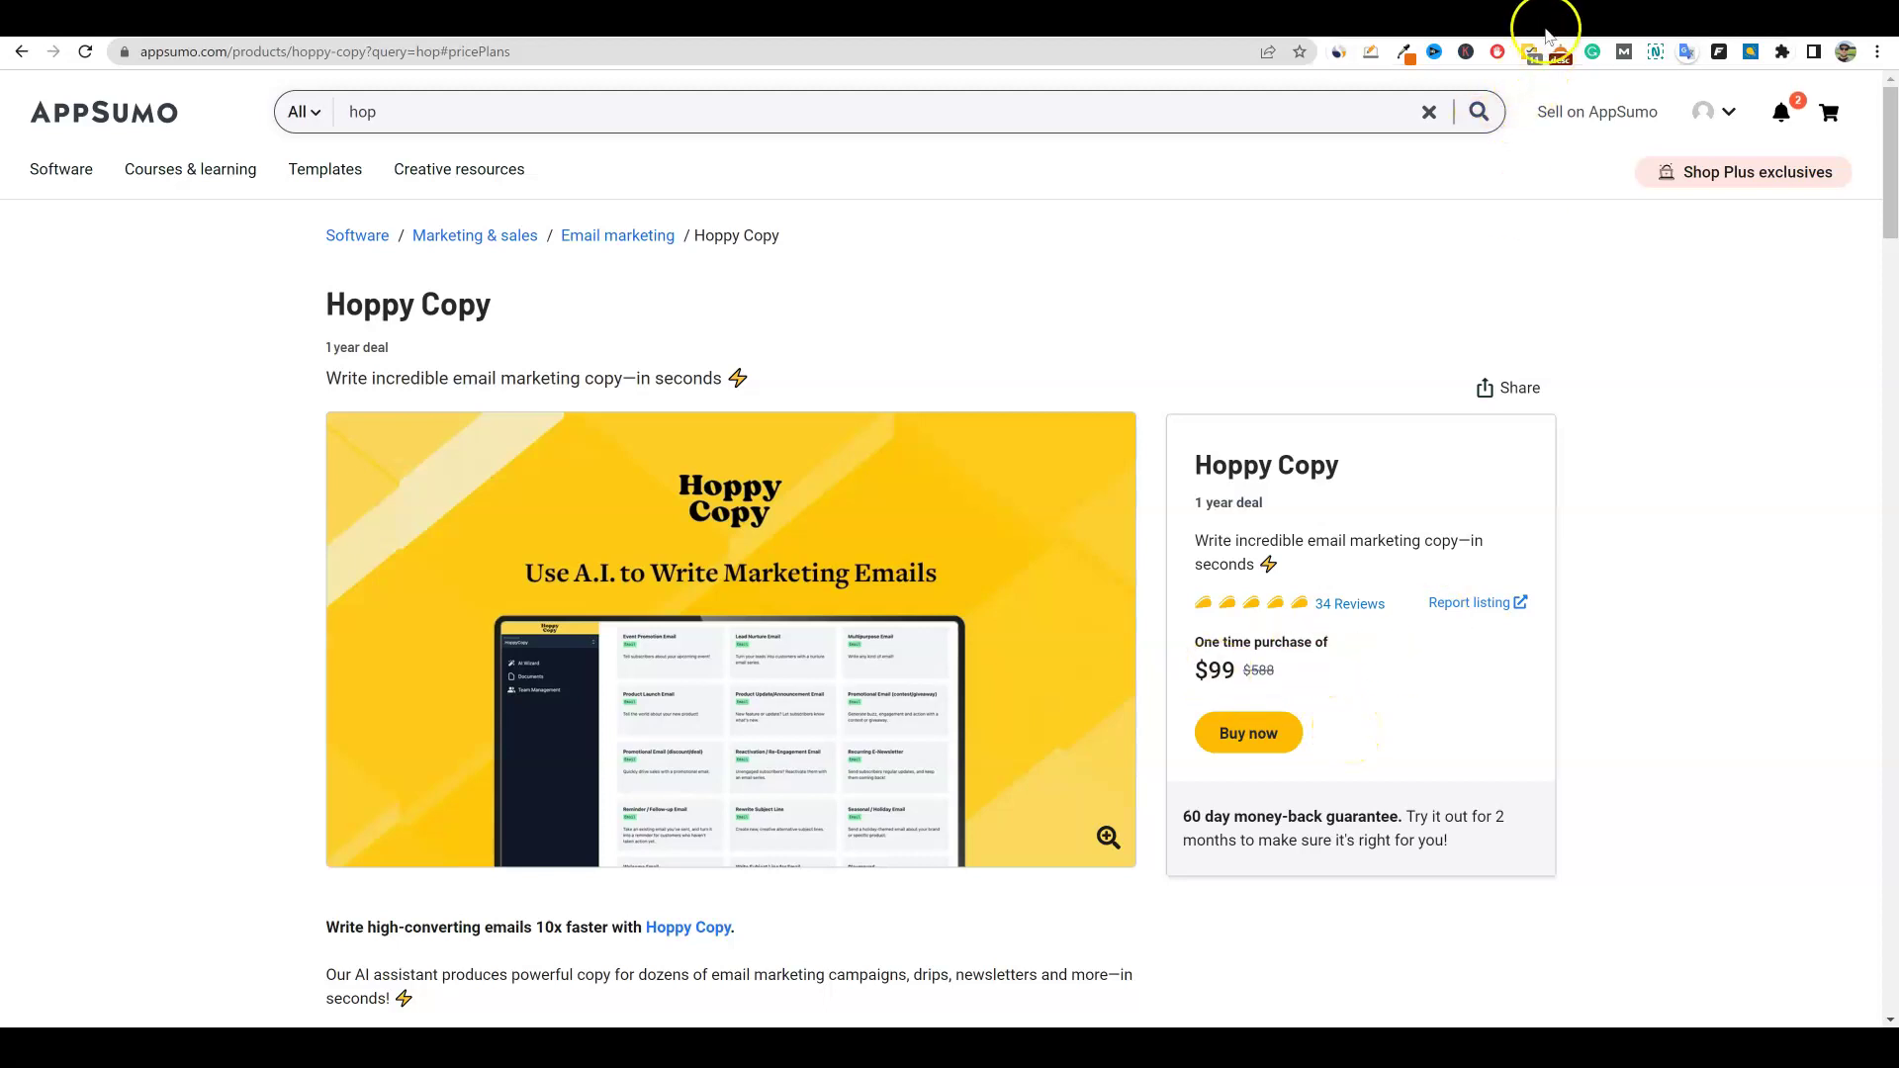
click(1491, 16)
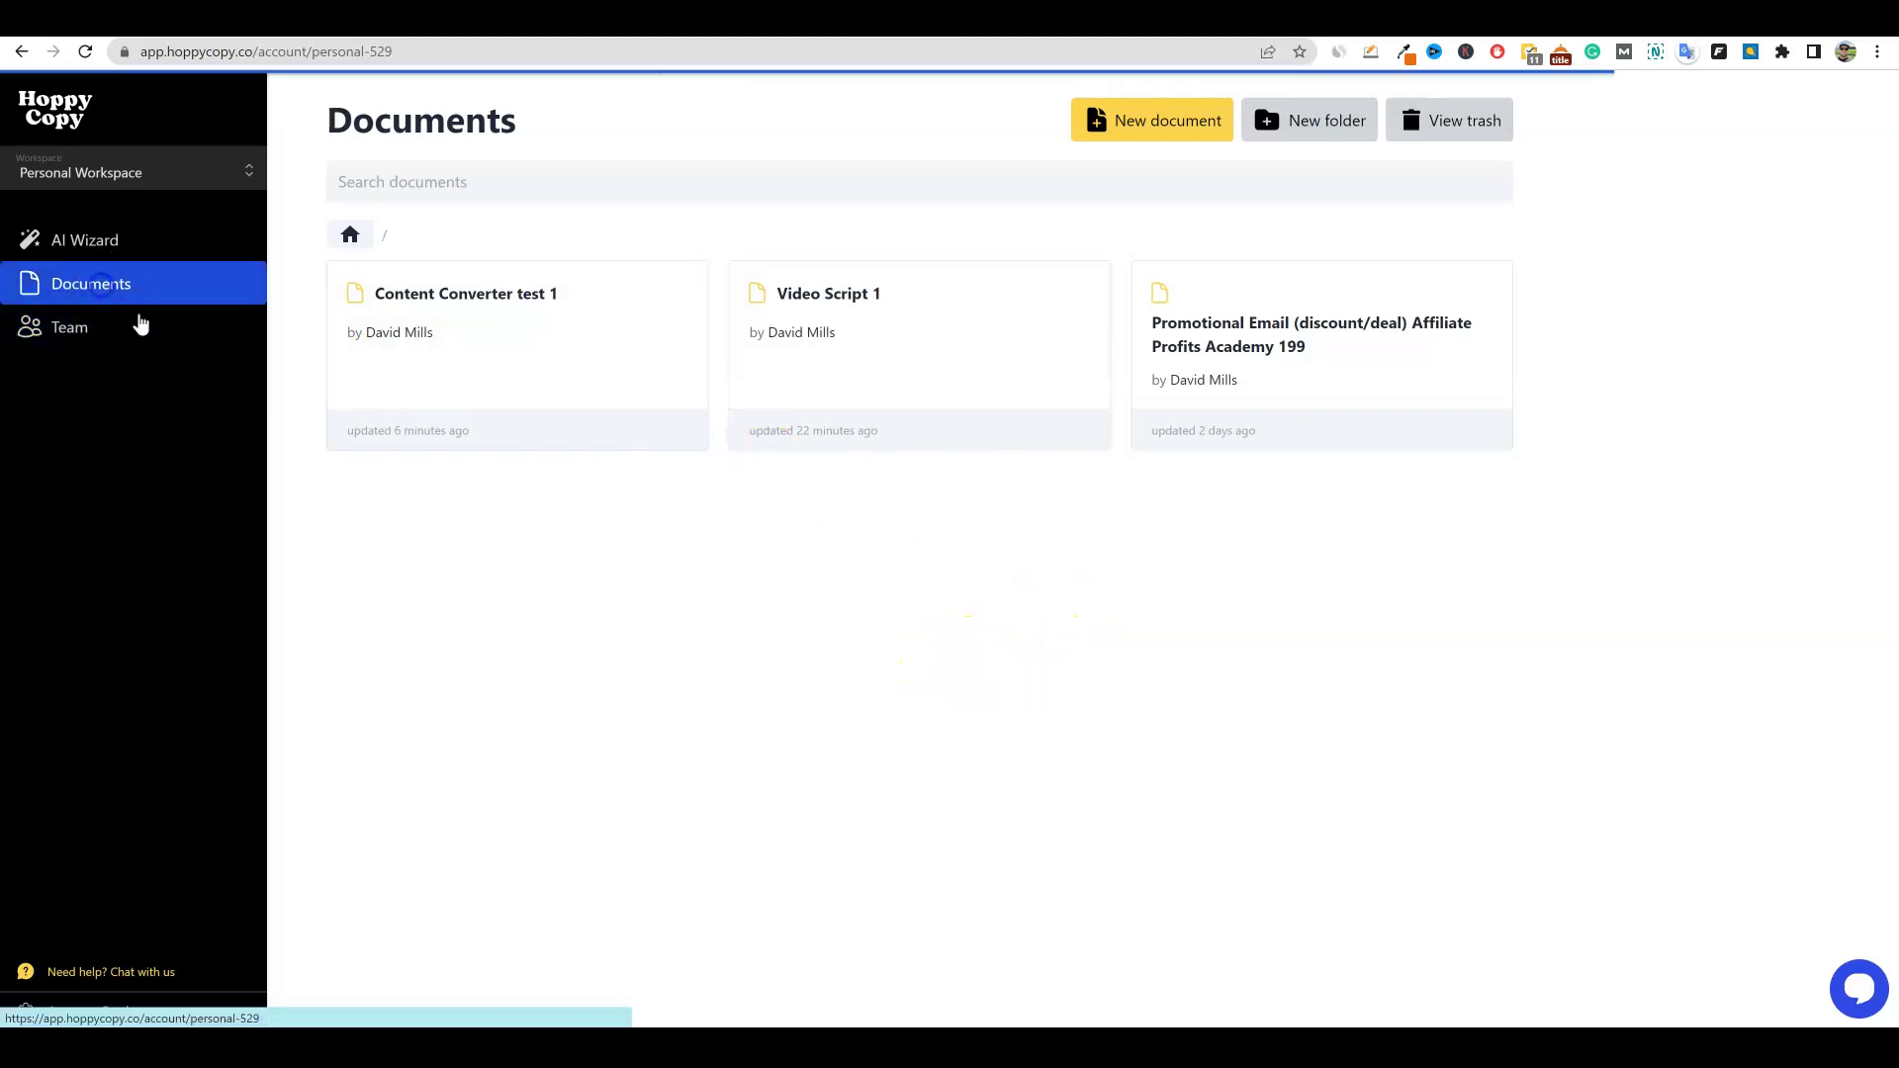
Step: Open AI Wizard from the sidebar to show the template library
click(98, 240)
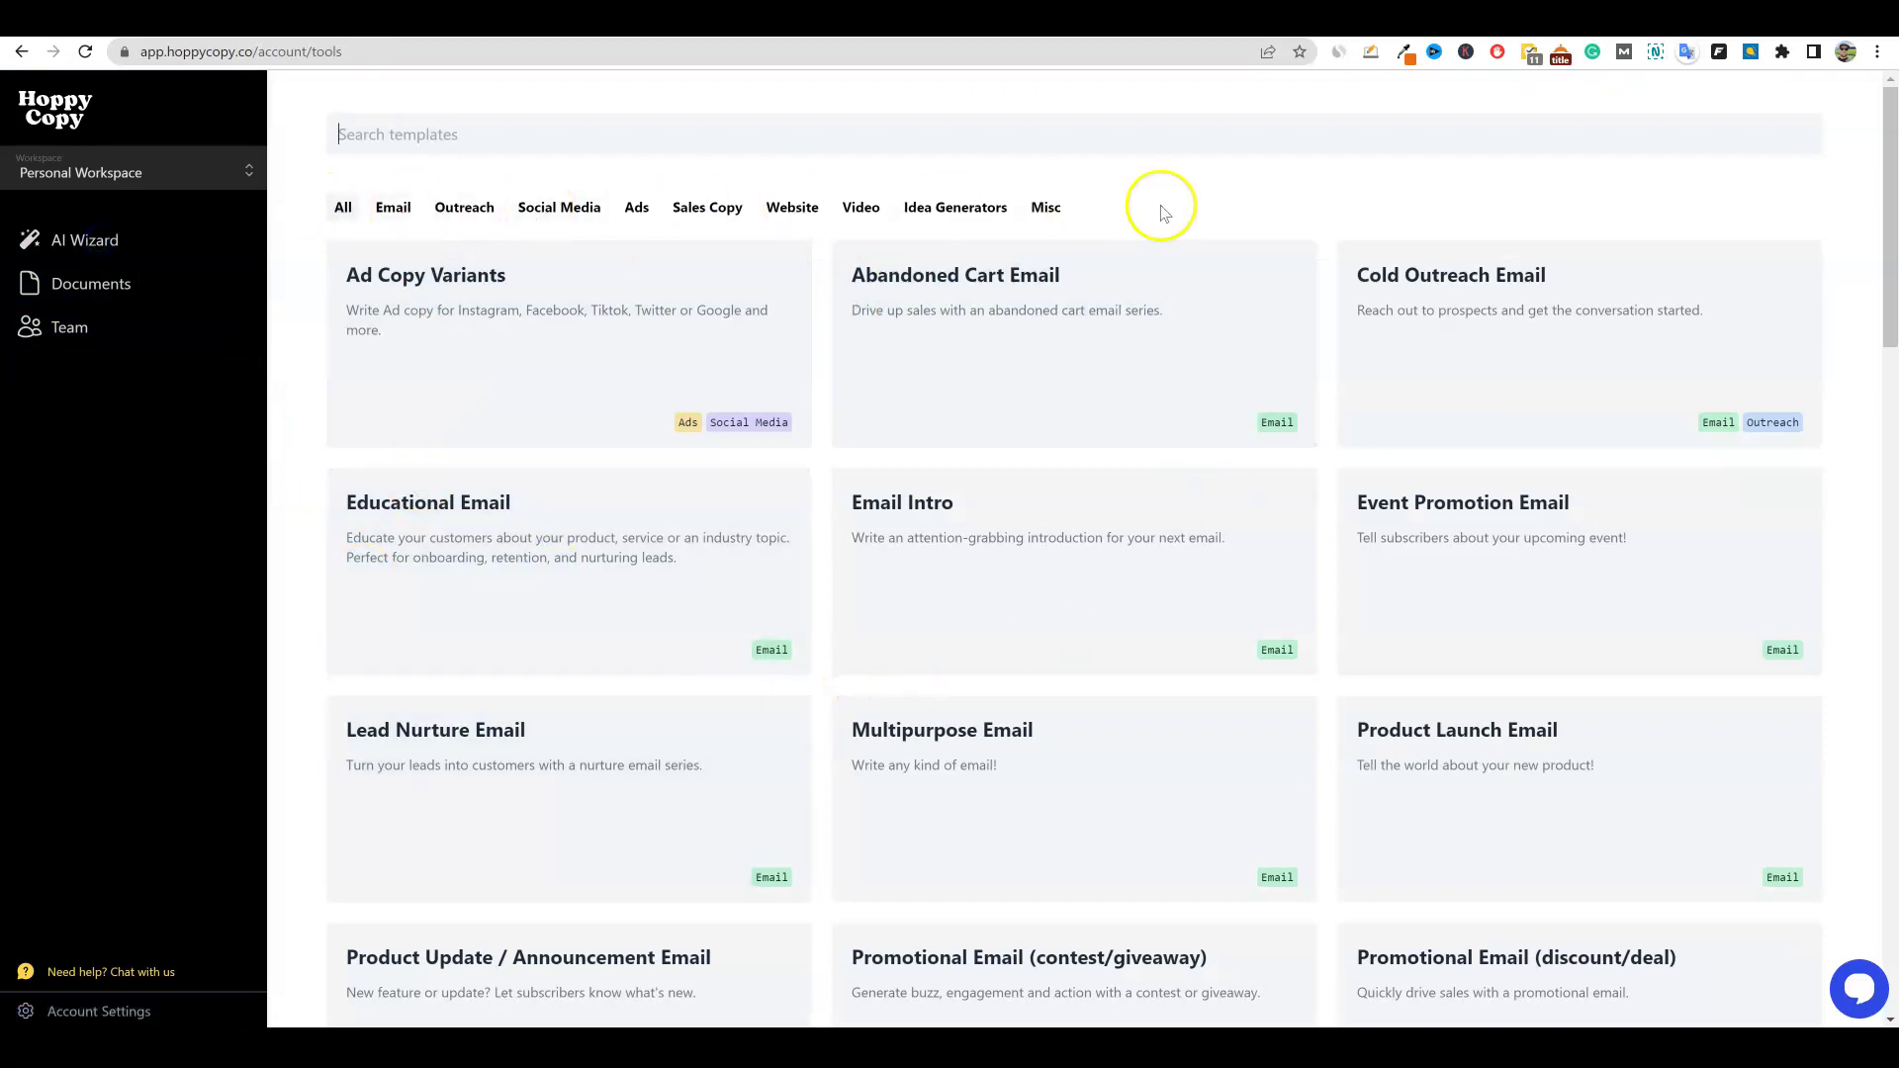
Step: Browse the template grid and filter it to the Video category
scroll(967, 559, down, 13)
scroll(972, 566, down, 12)
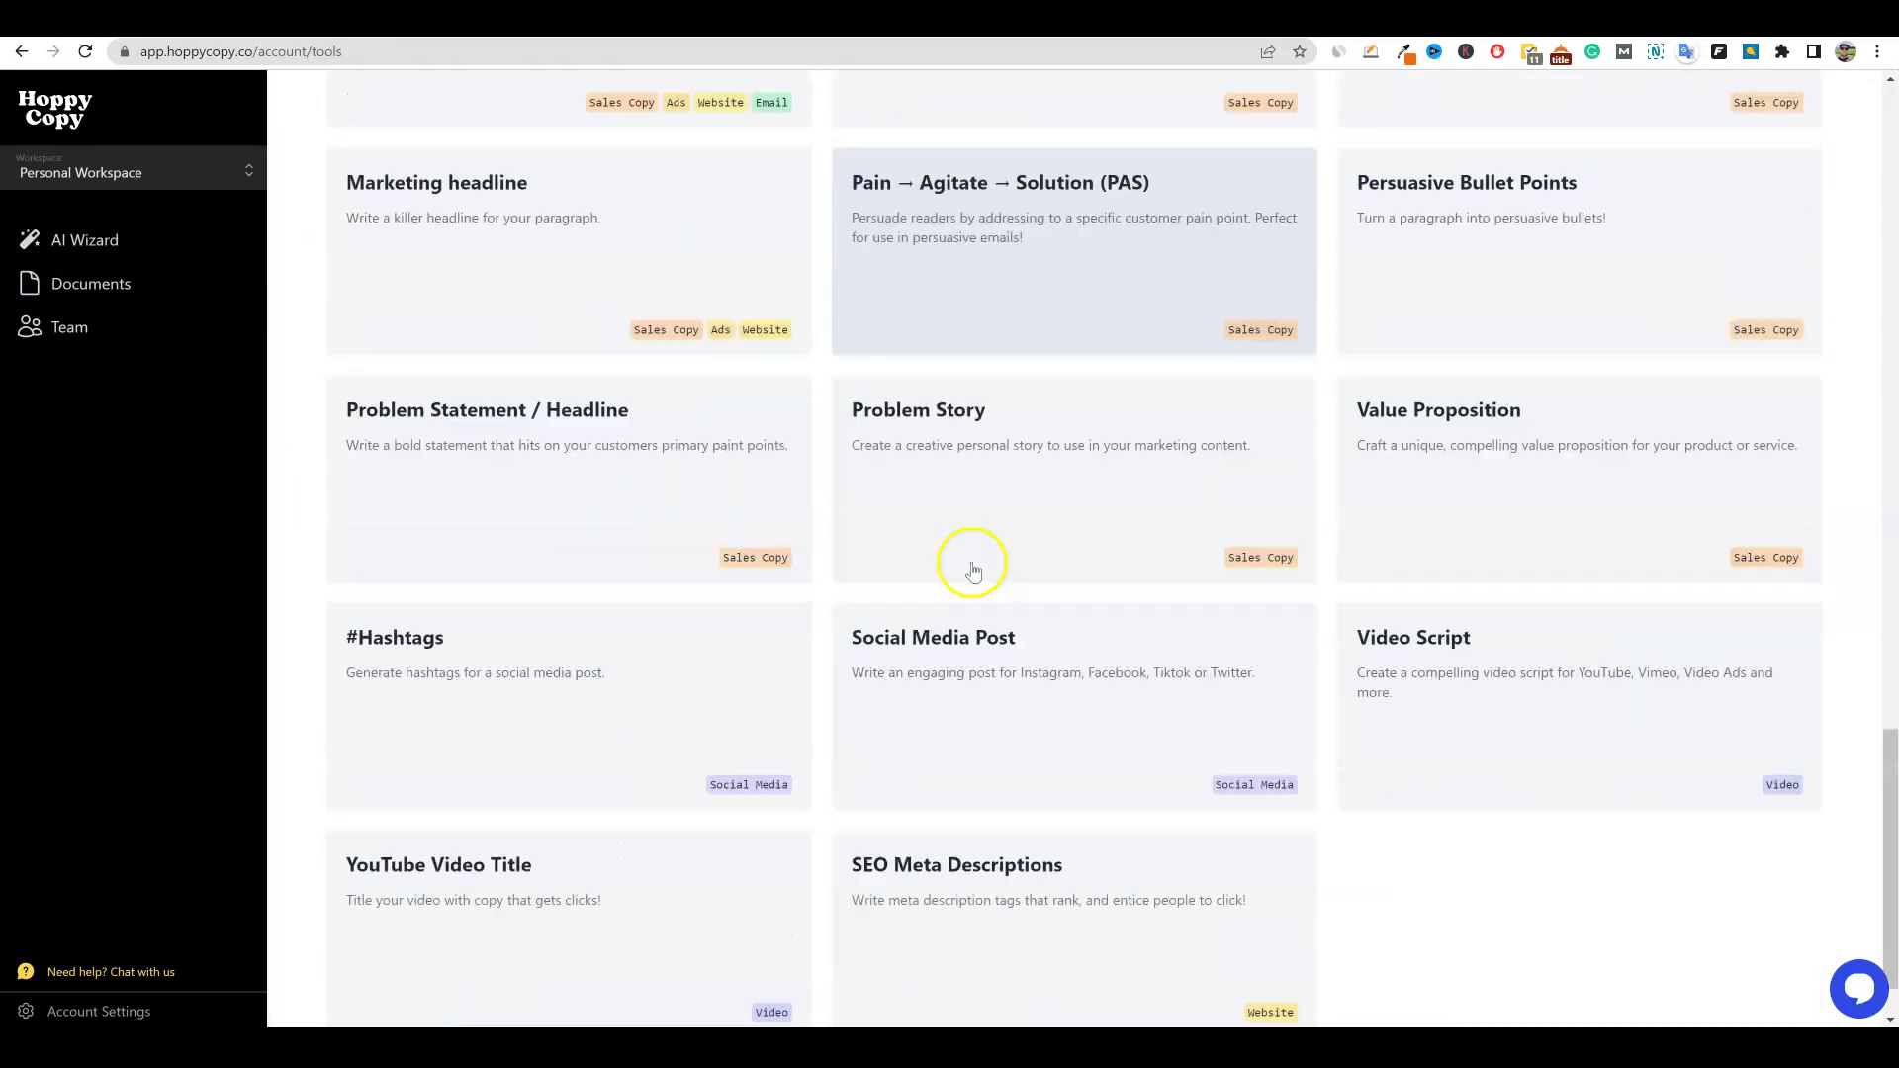
scroll(1080, 643, up, 9)
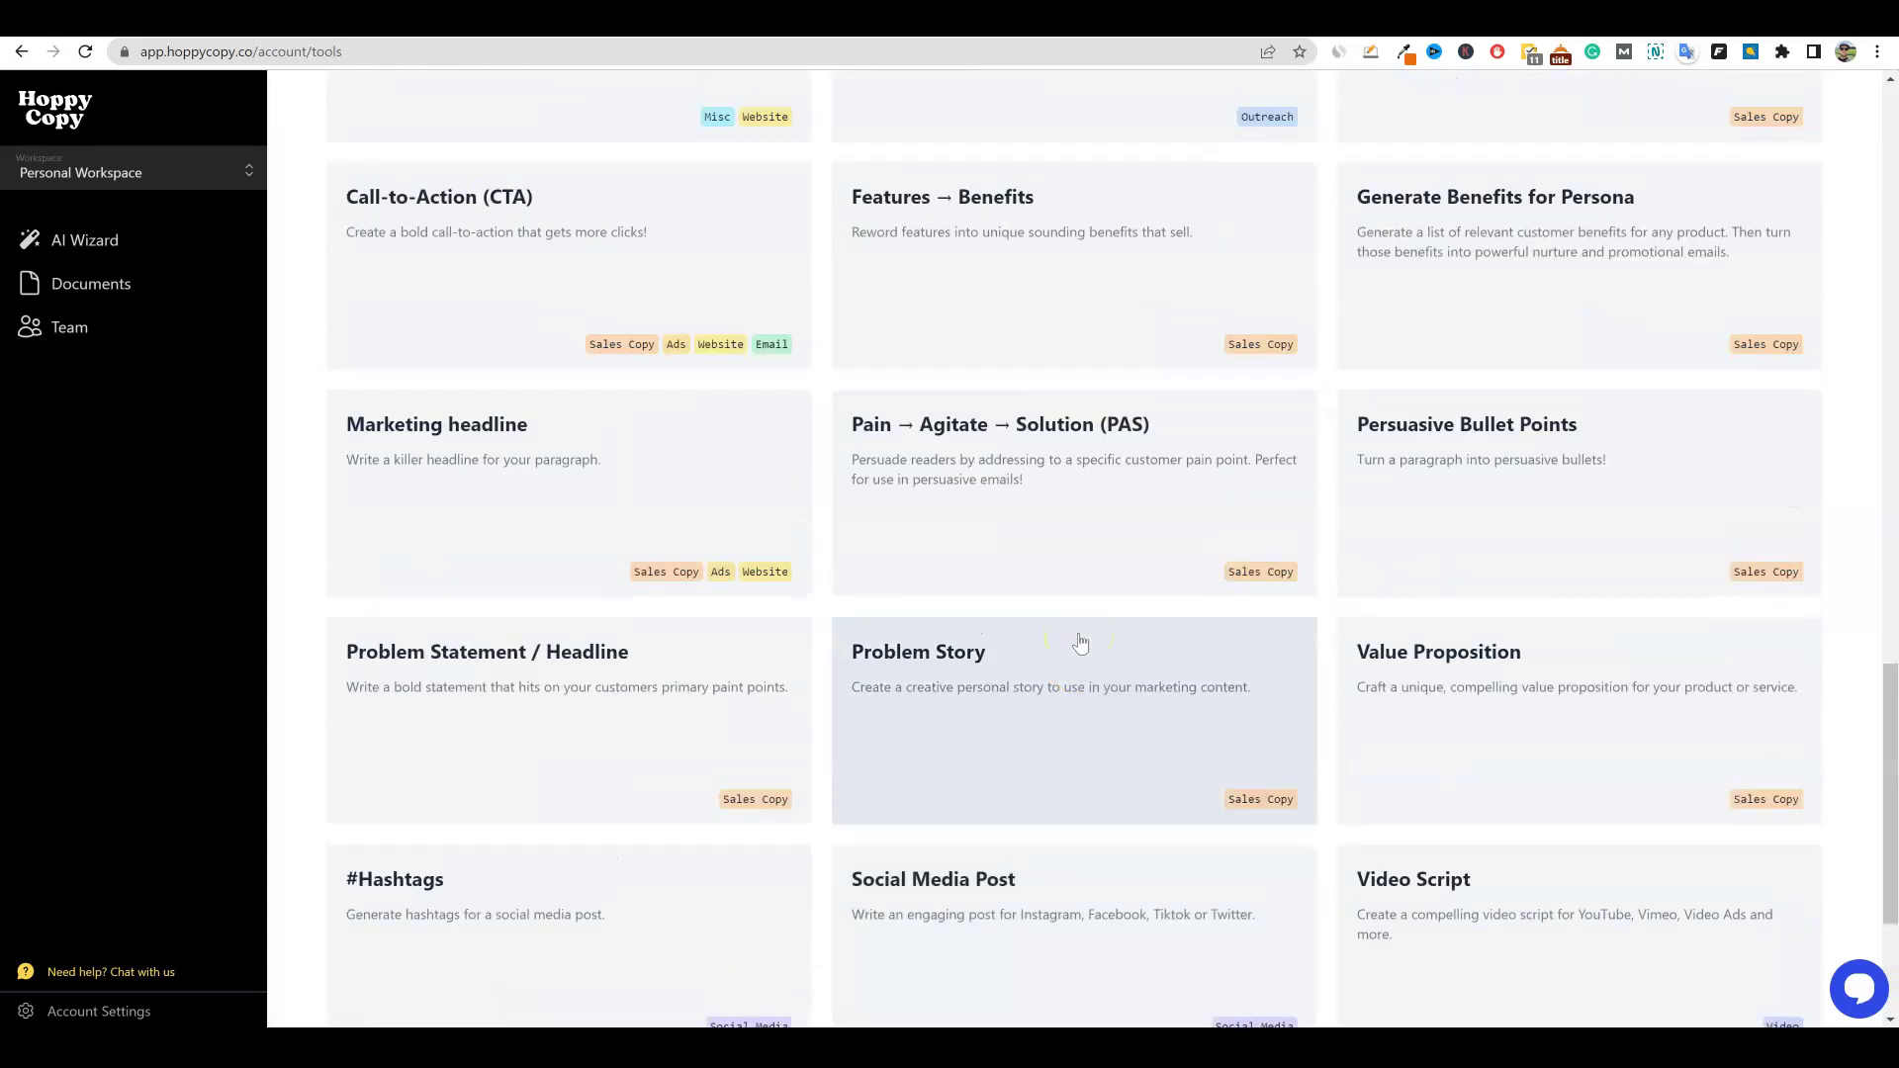
scroll(1080, 643, up, 3)
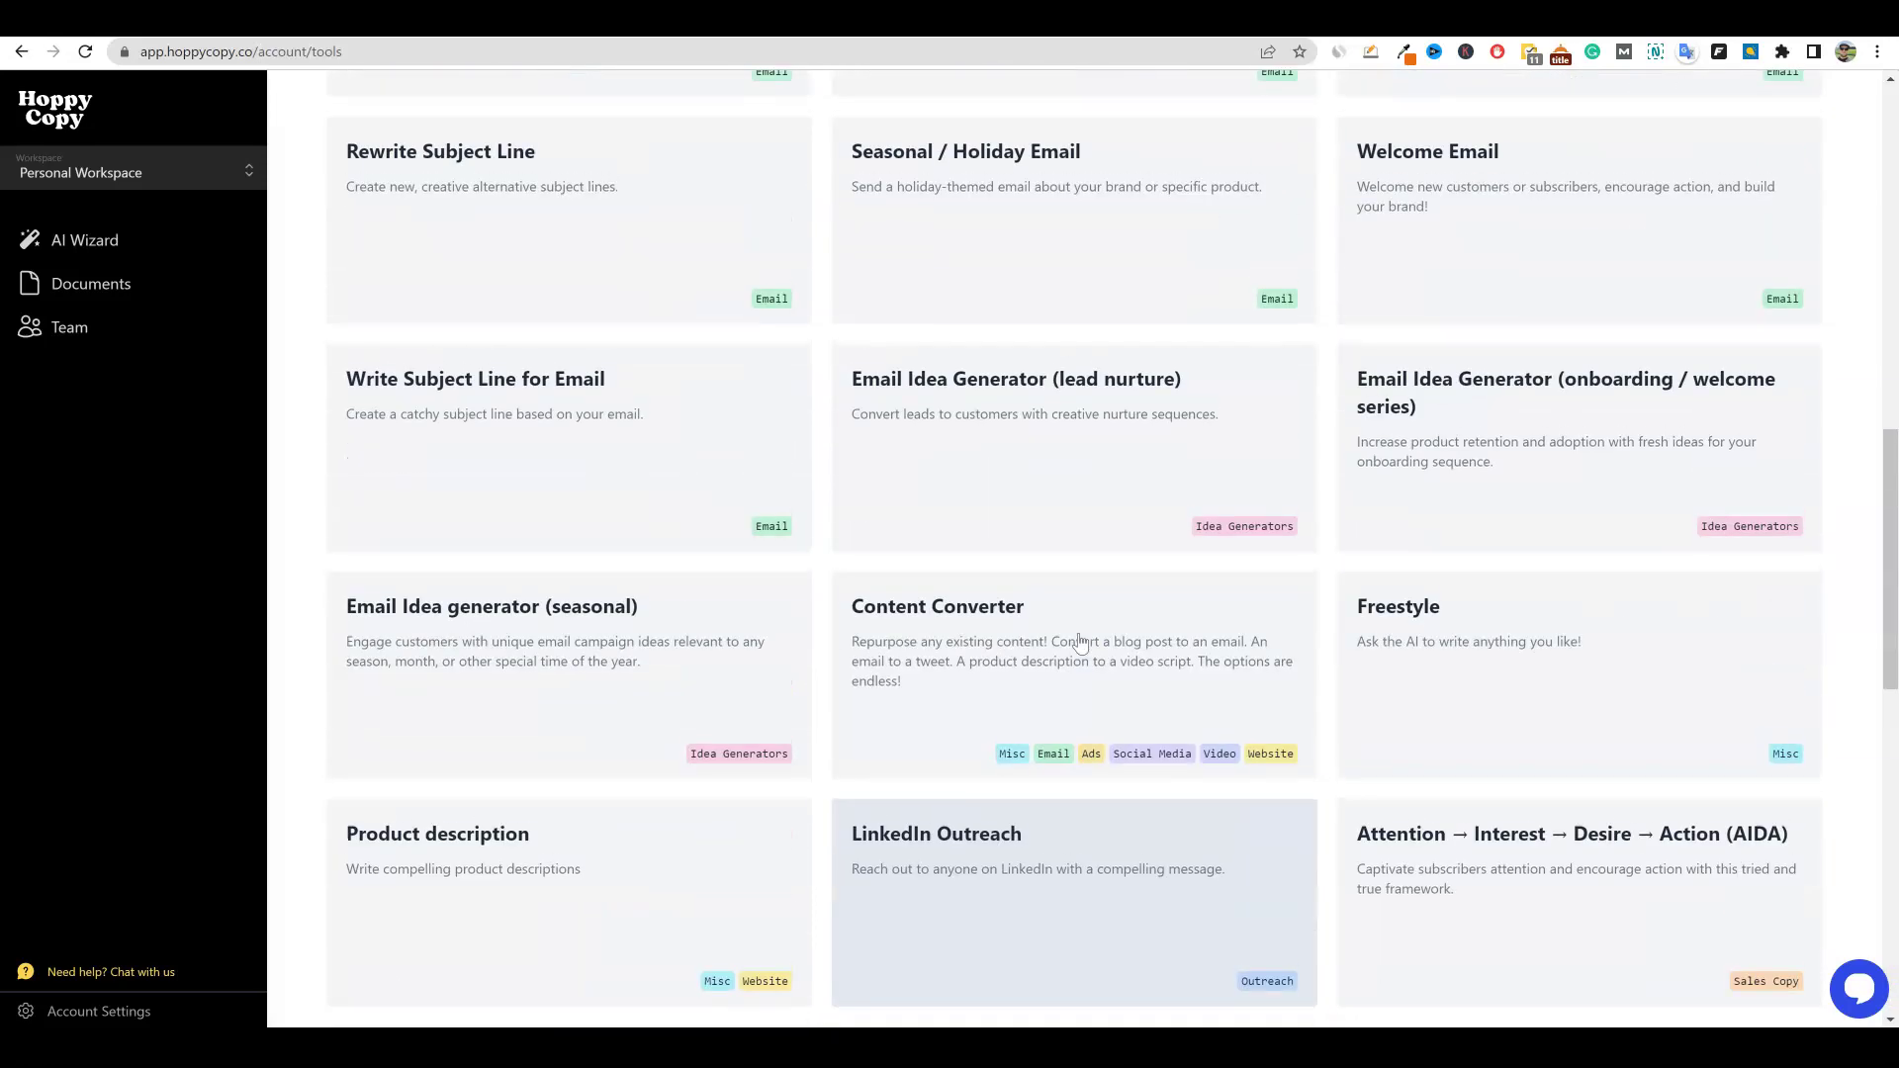
click(1219, 650)
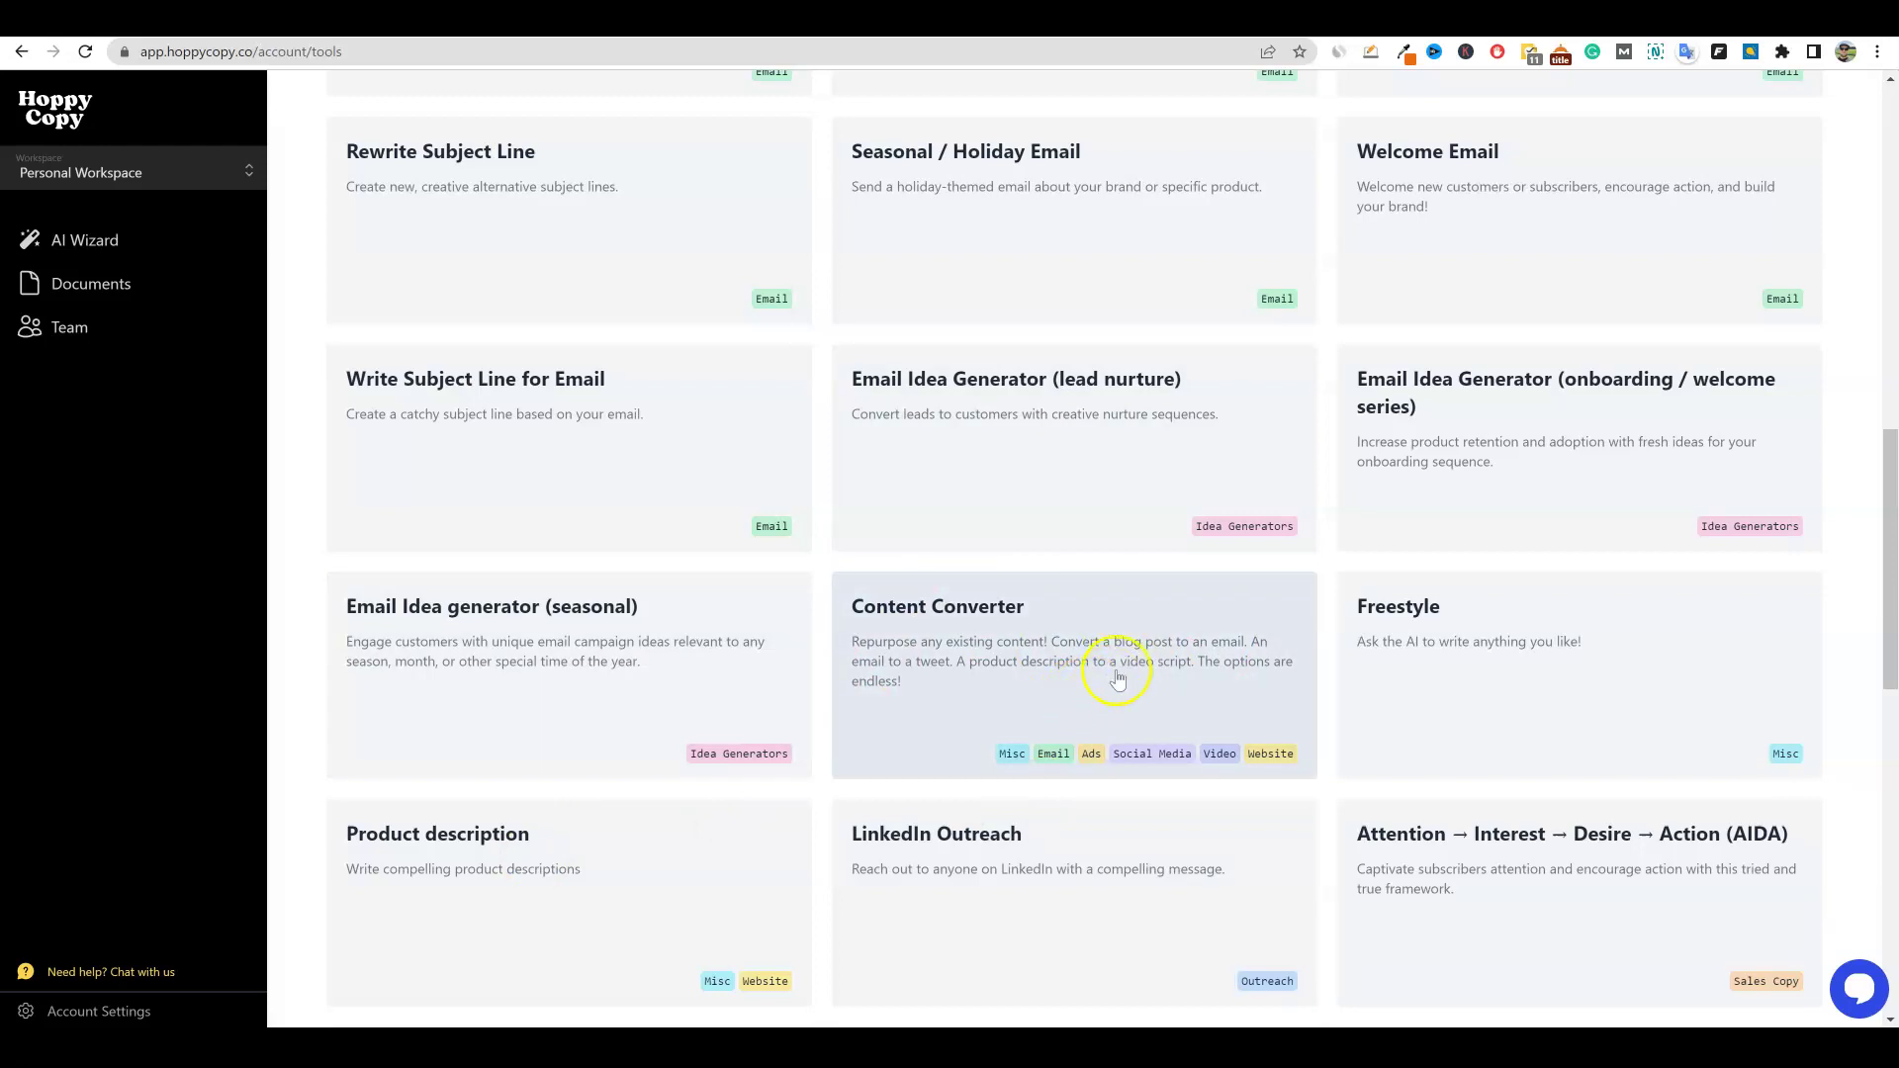
scroll(1117, 677, up, 3)
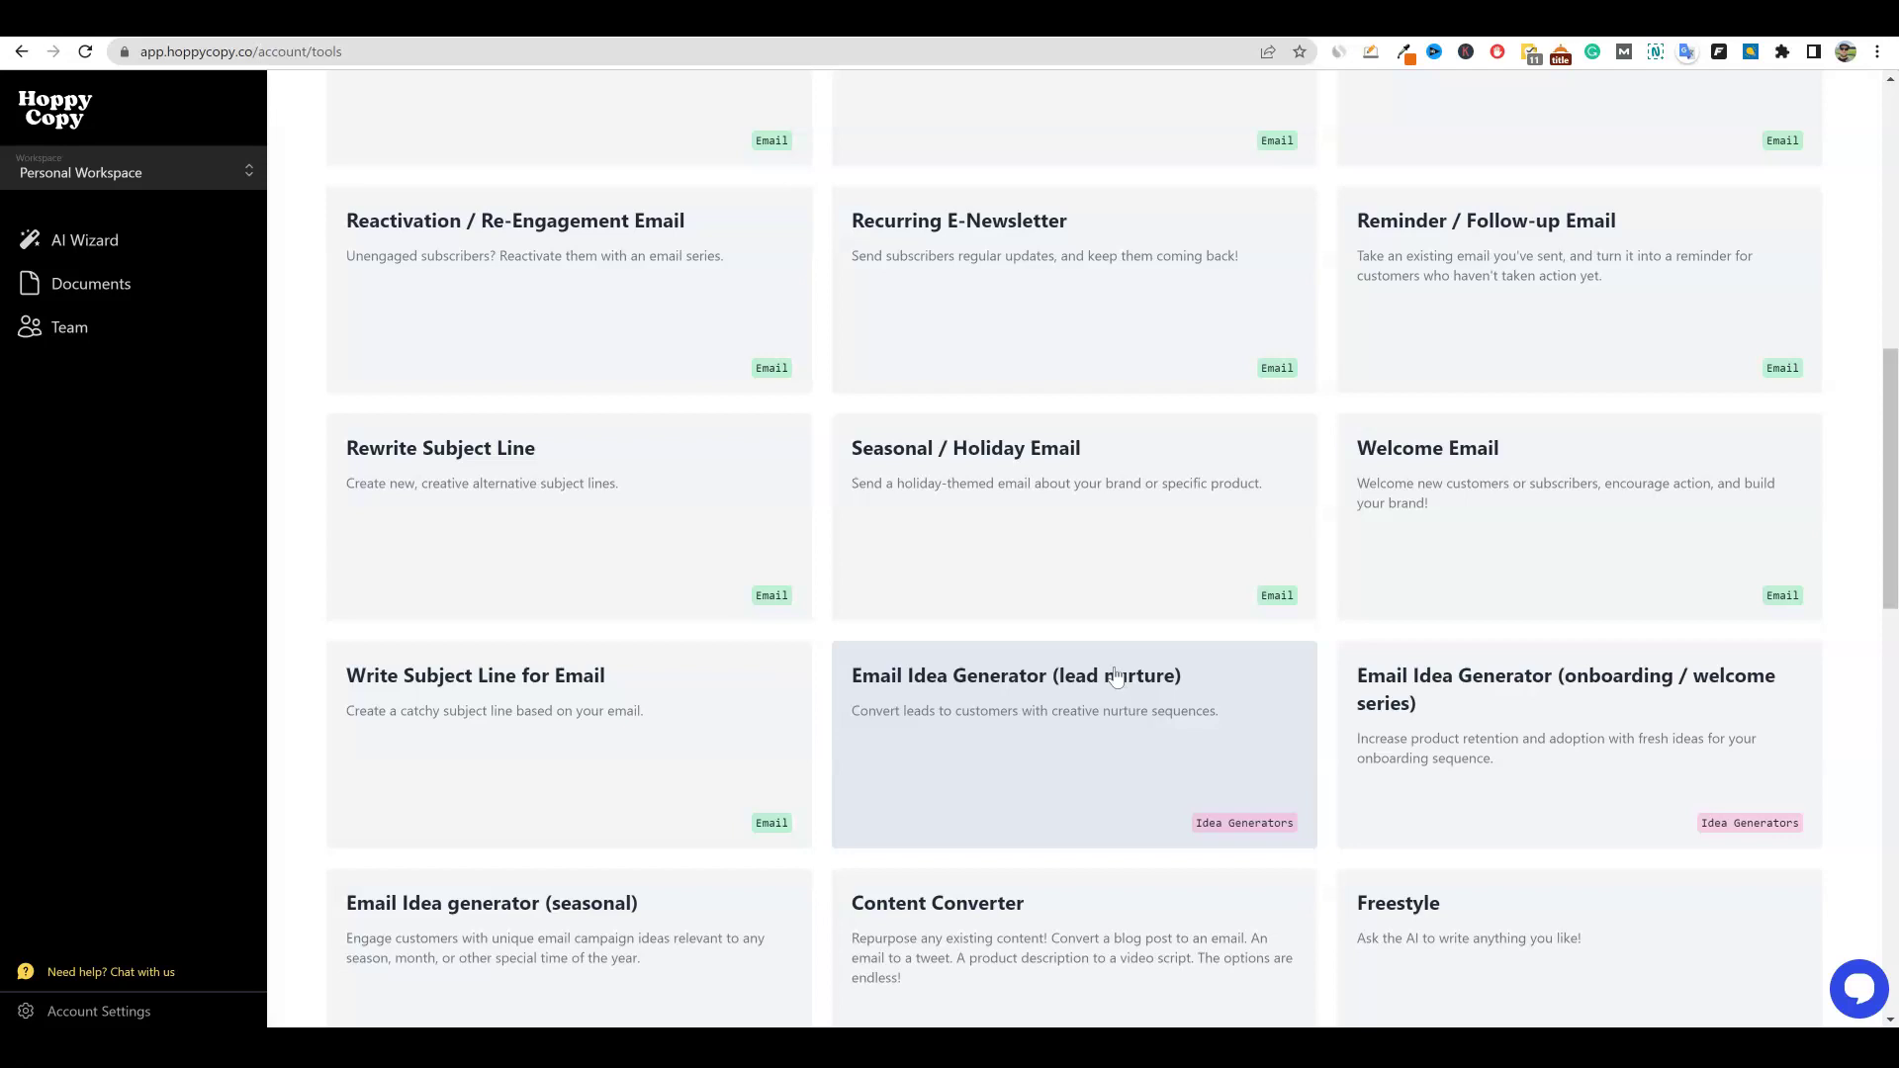
scroll(1114, 677, up, 10)
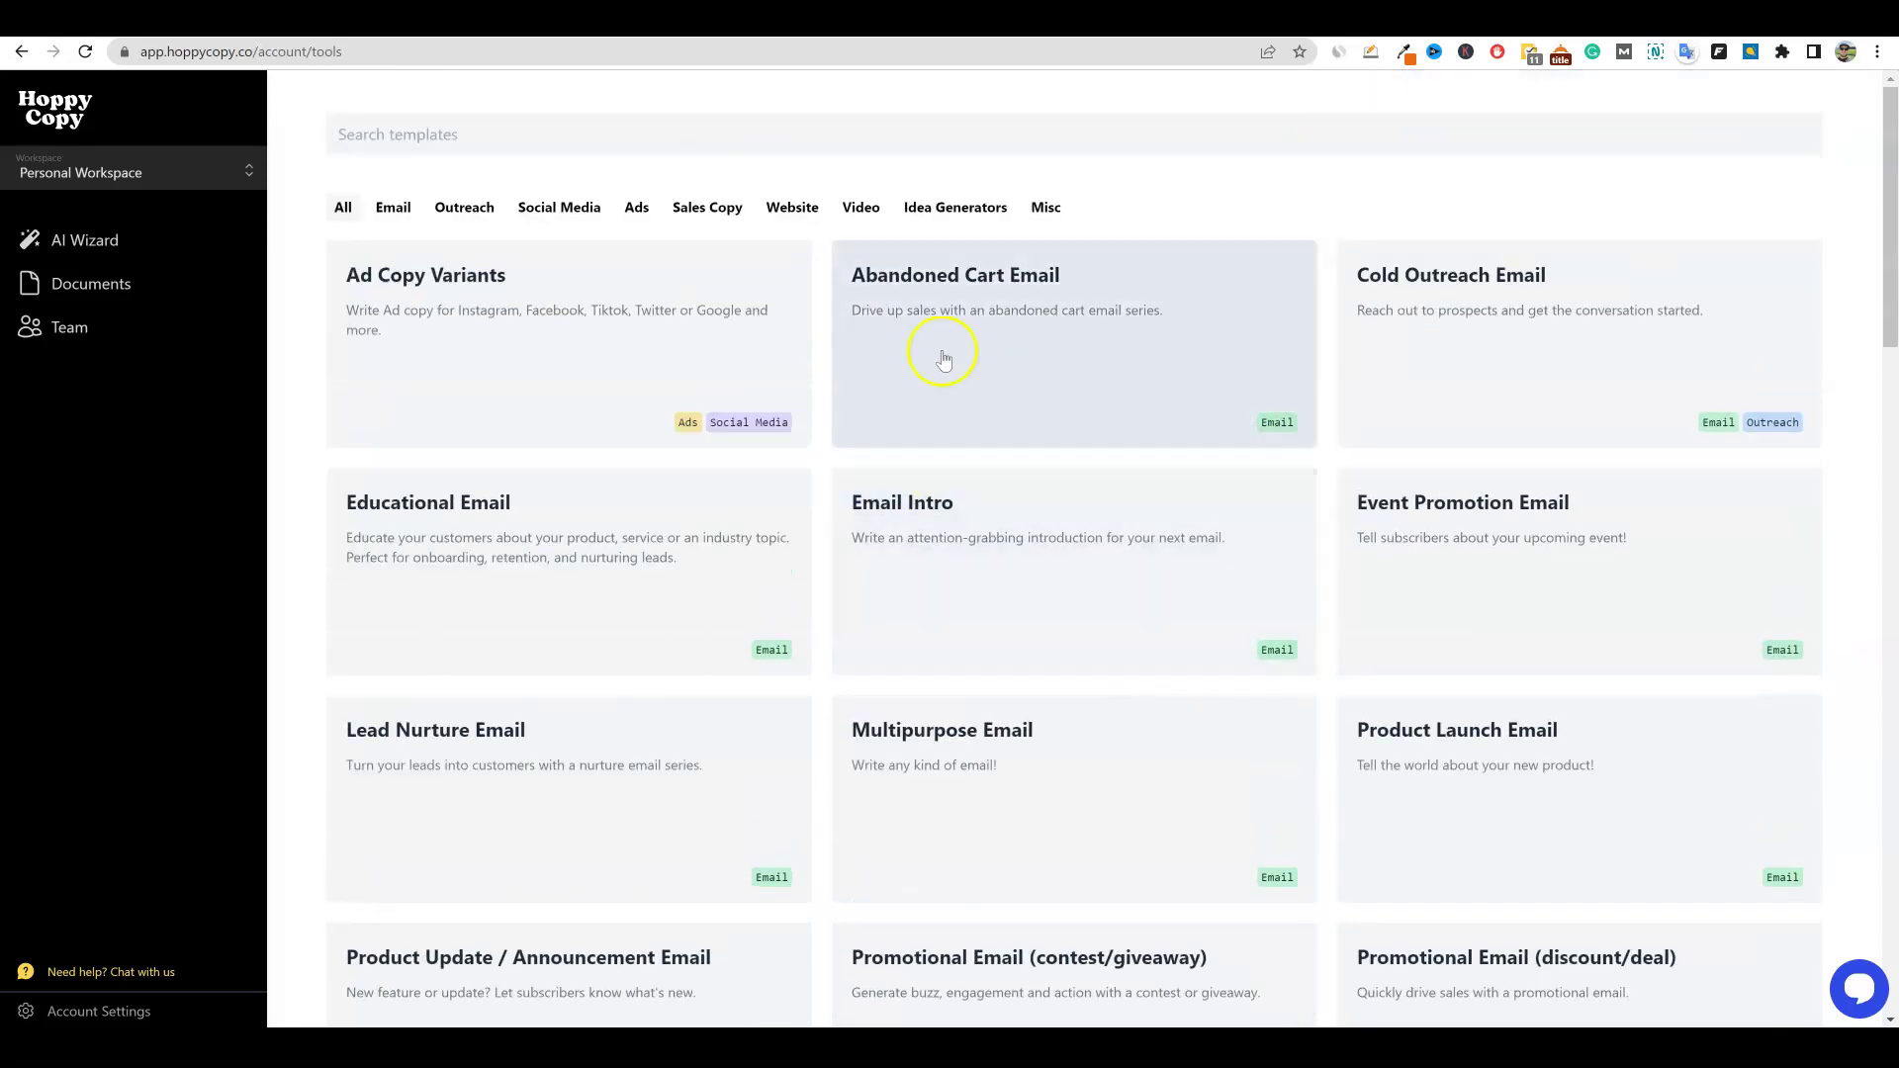
click(855, 212)
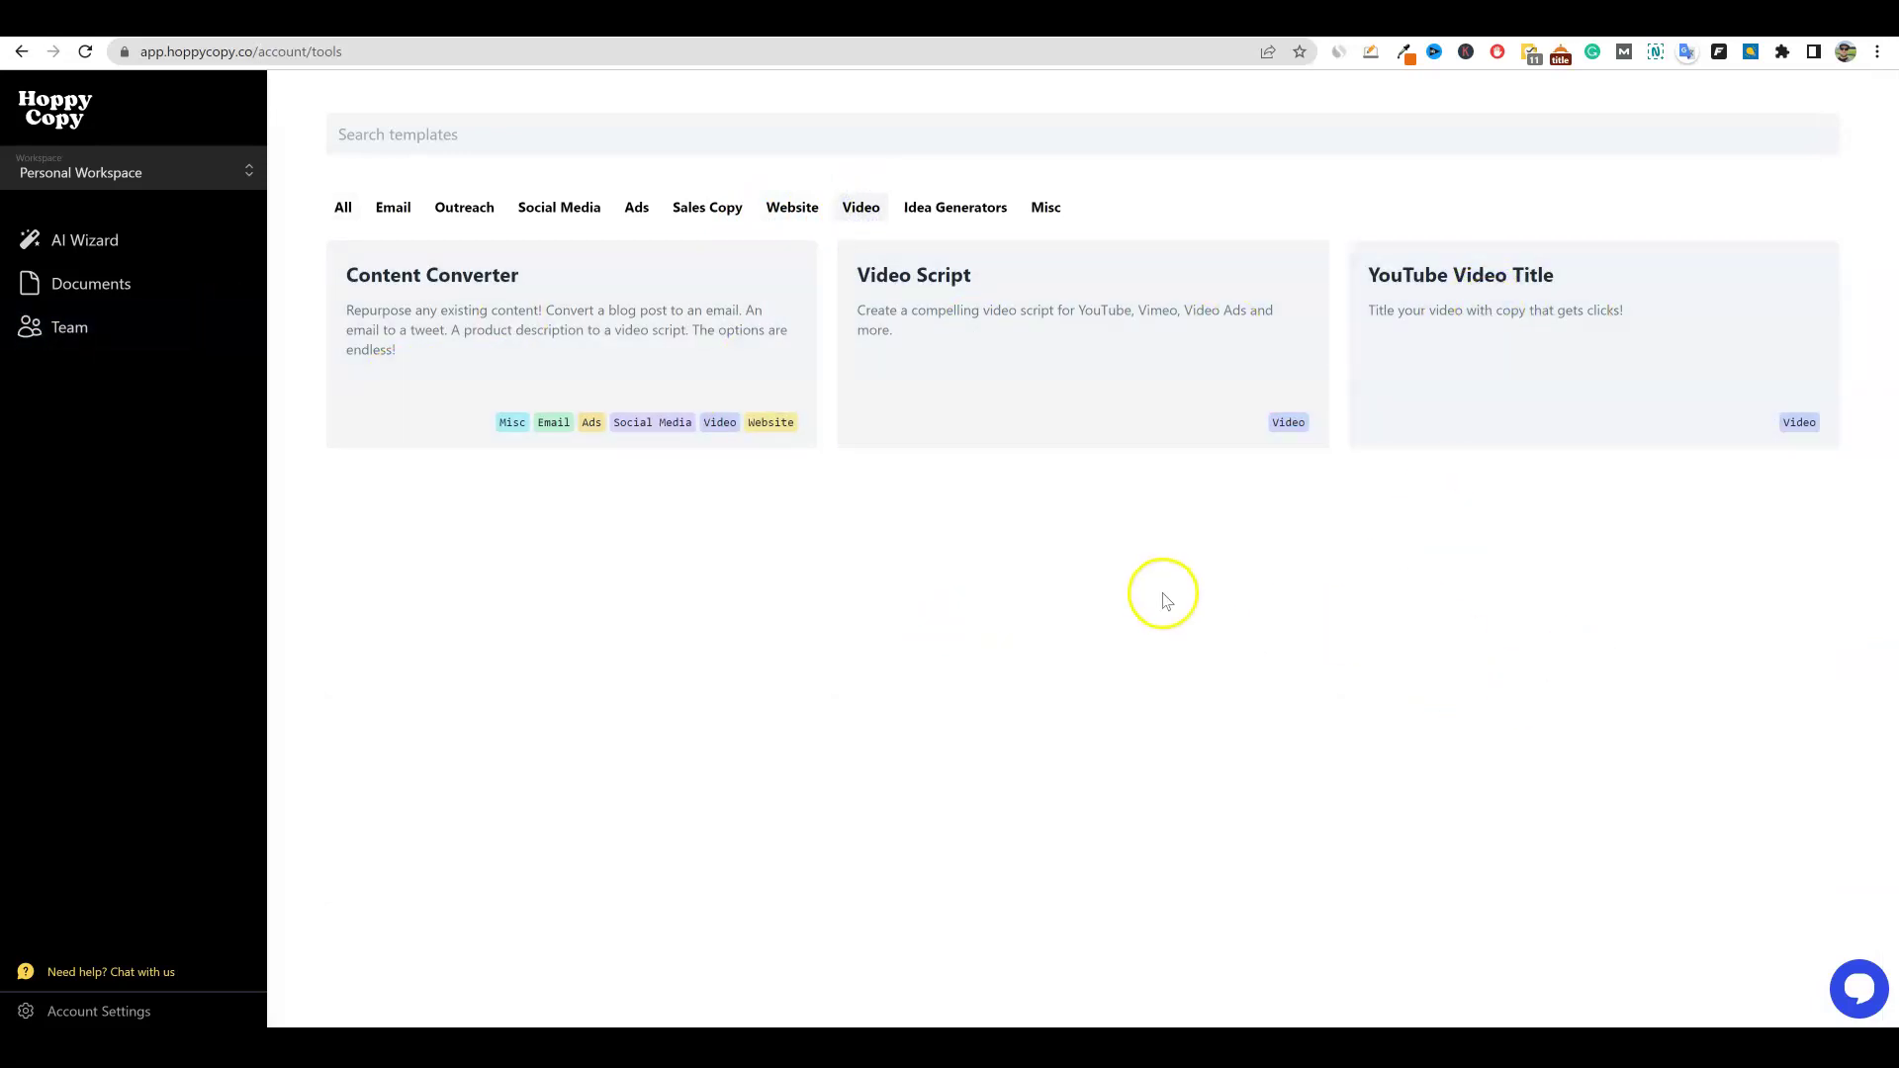
Step: Create a Video Script document named 'Video Script 2' and open it
click(1026, 358)
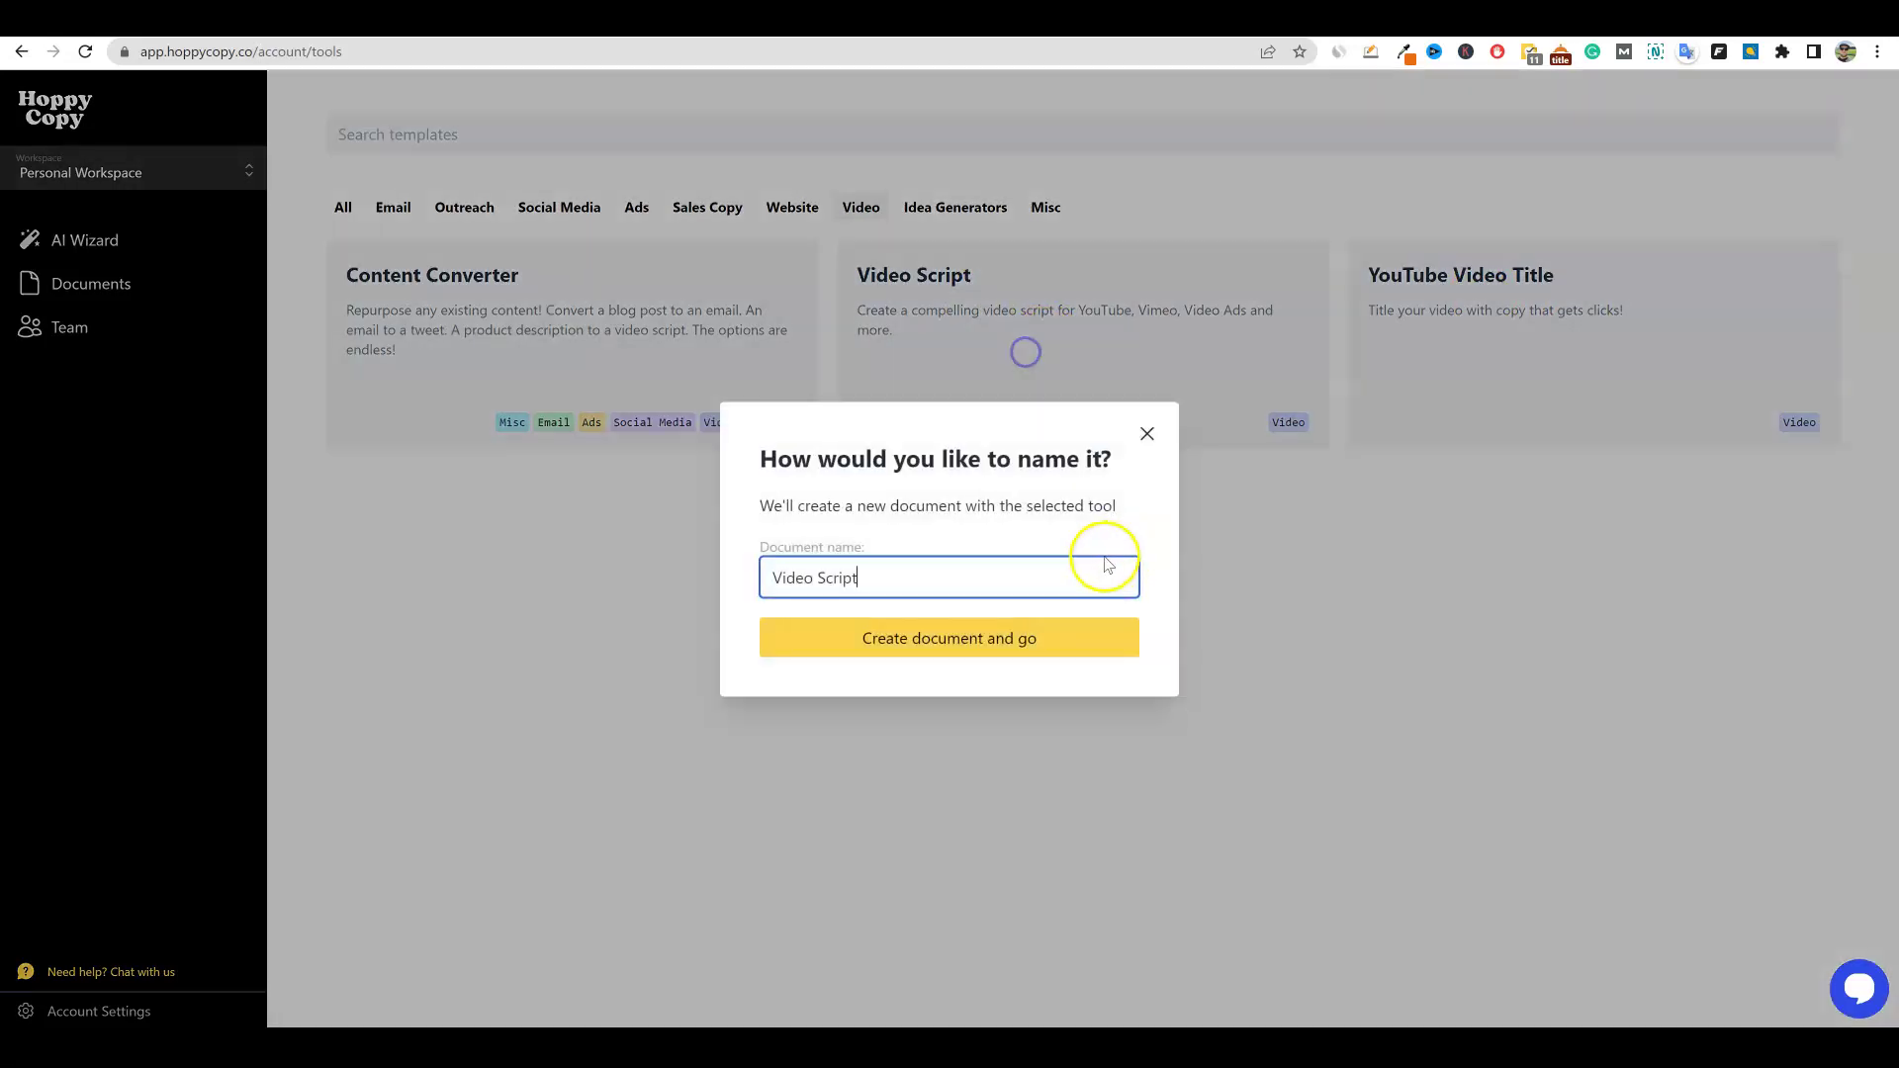
click(900, 583)
text(2)
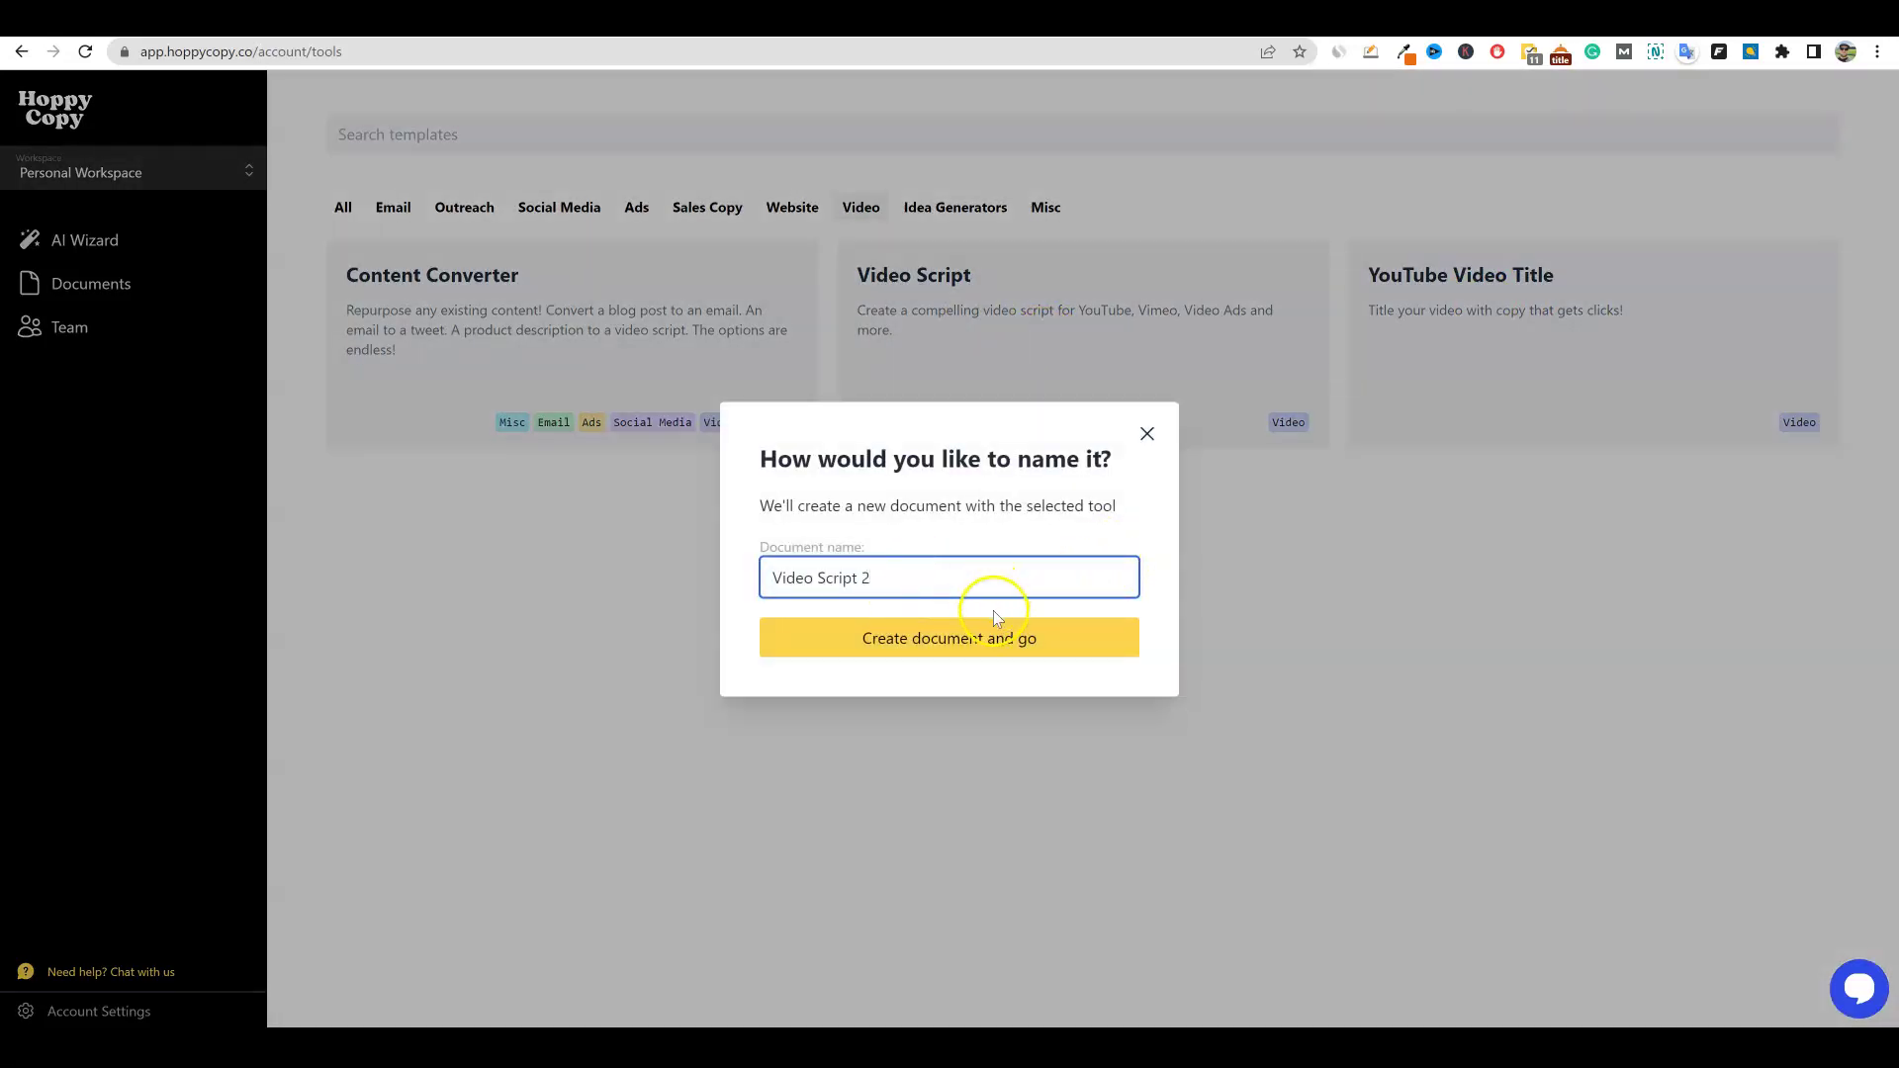
click(997, 638)
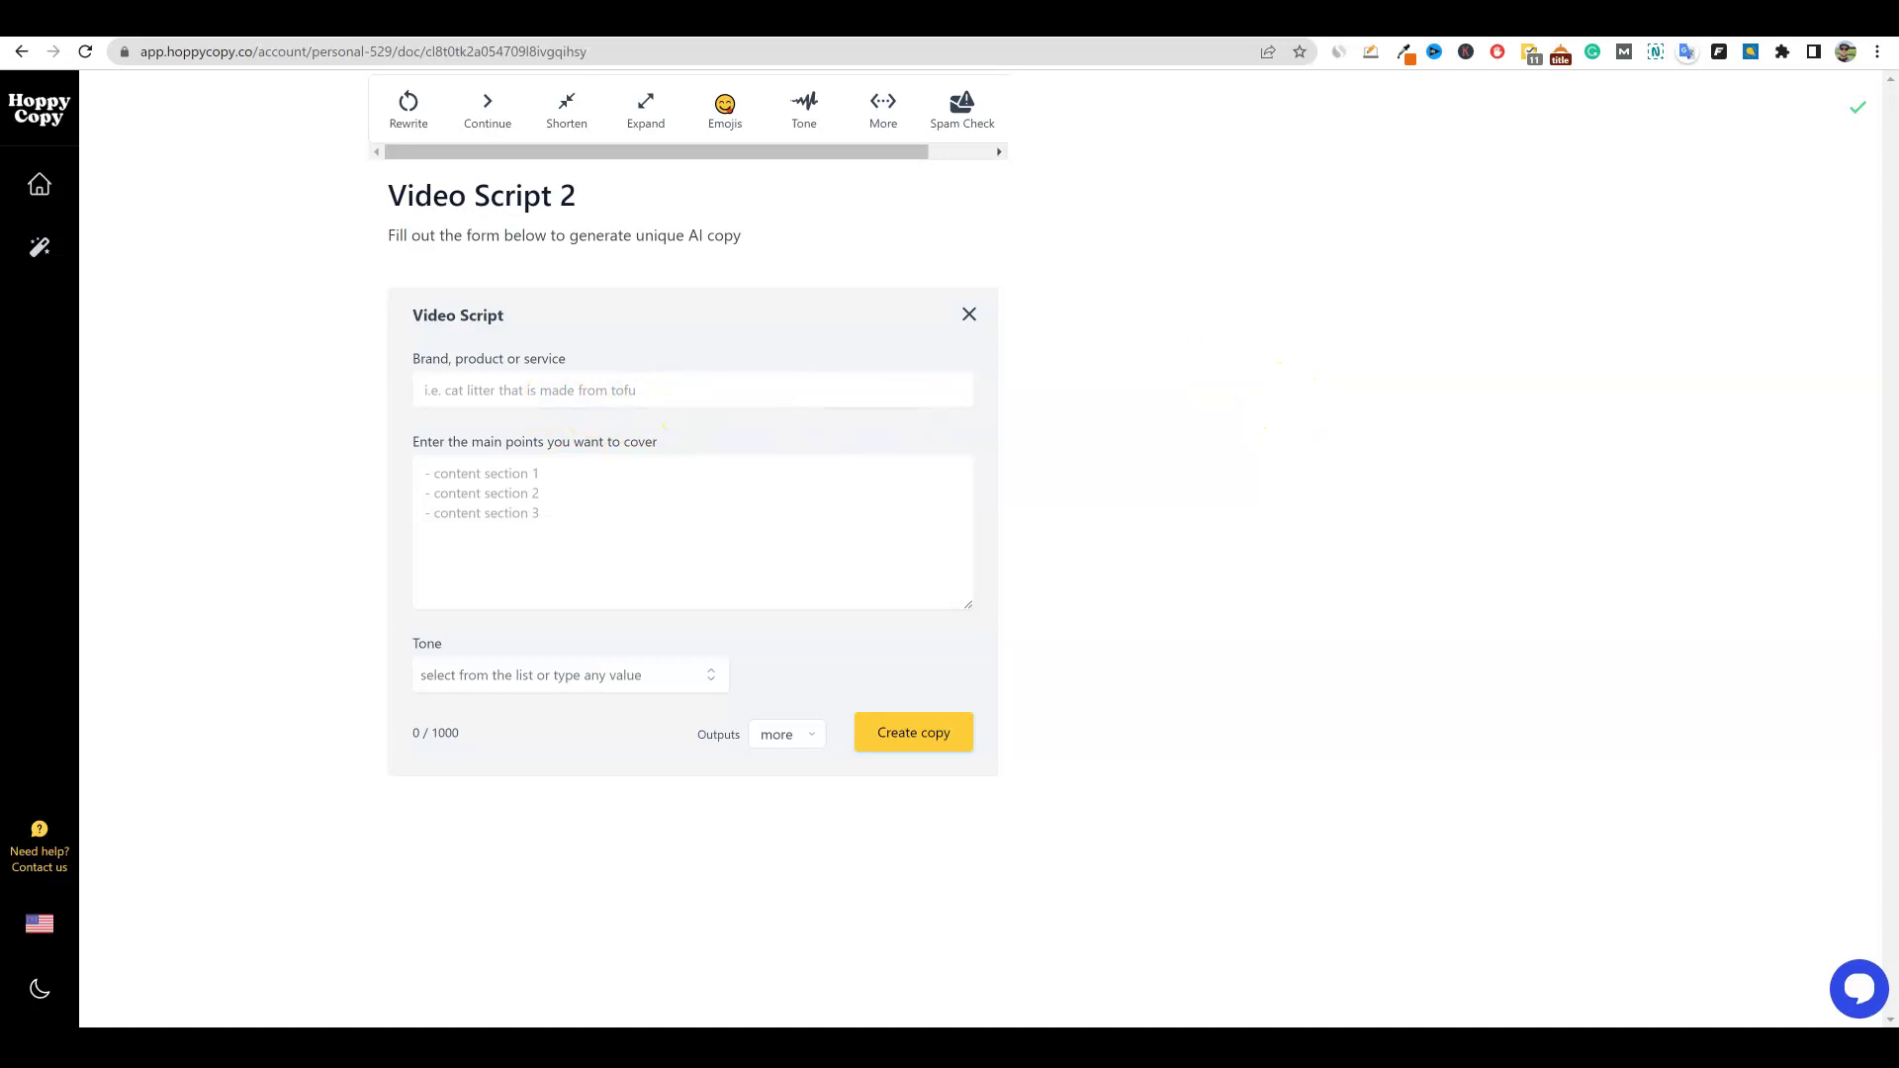
Step: Paste 'Sniper Robot' as the brand and the three main points into the form
click(678, 390)
text(Sniper Robot)
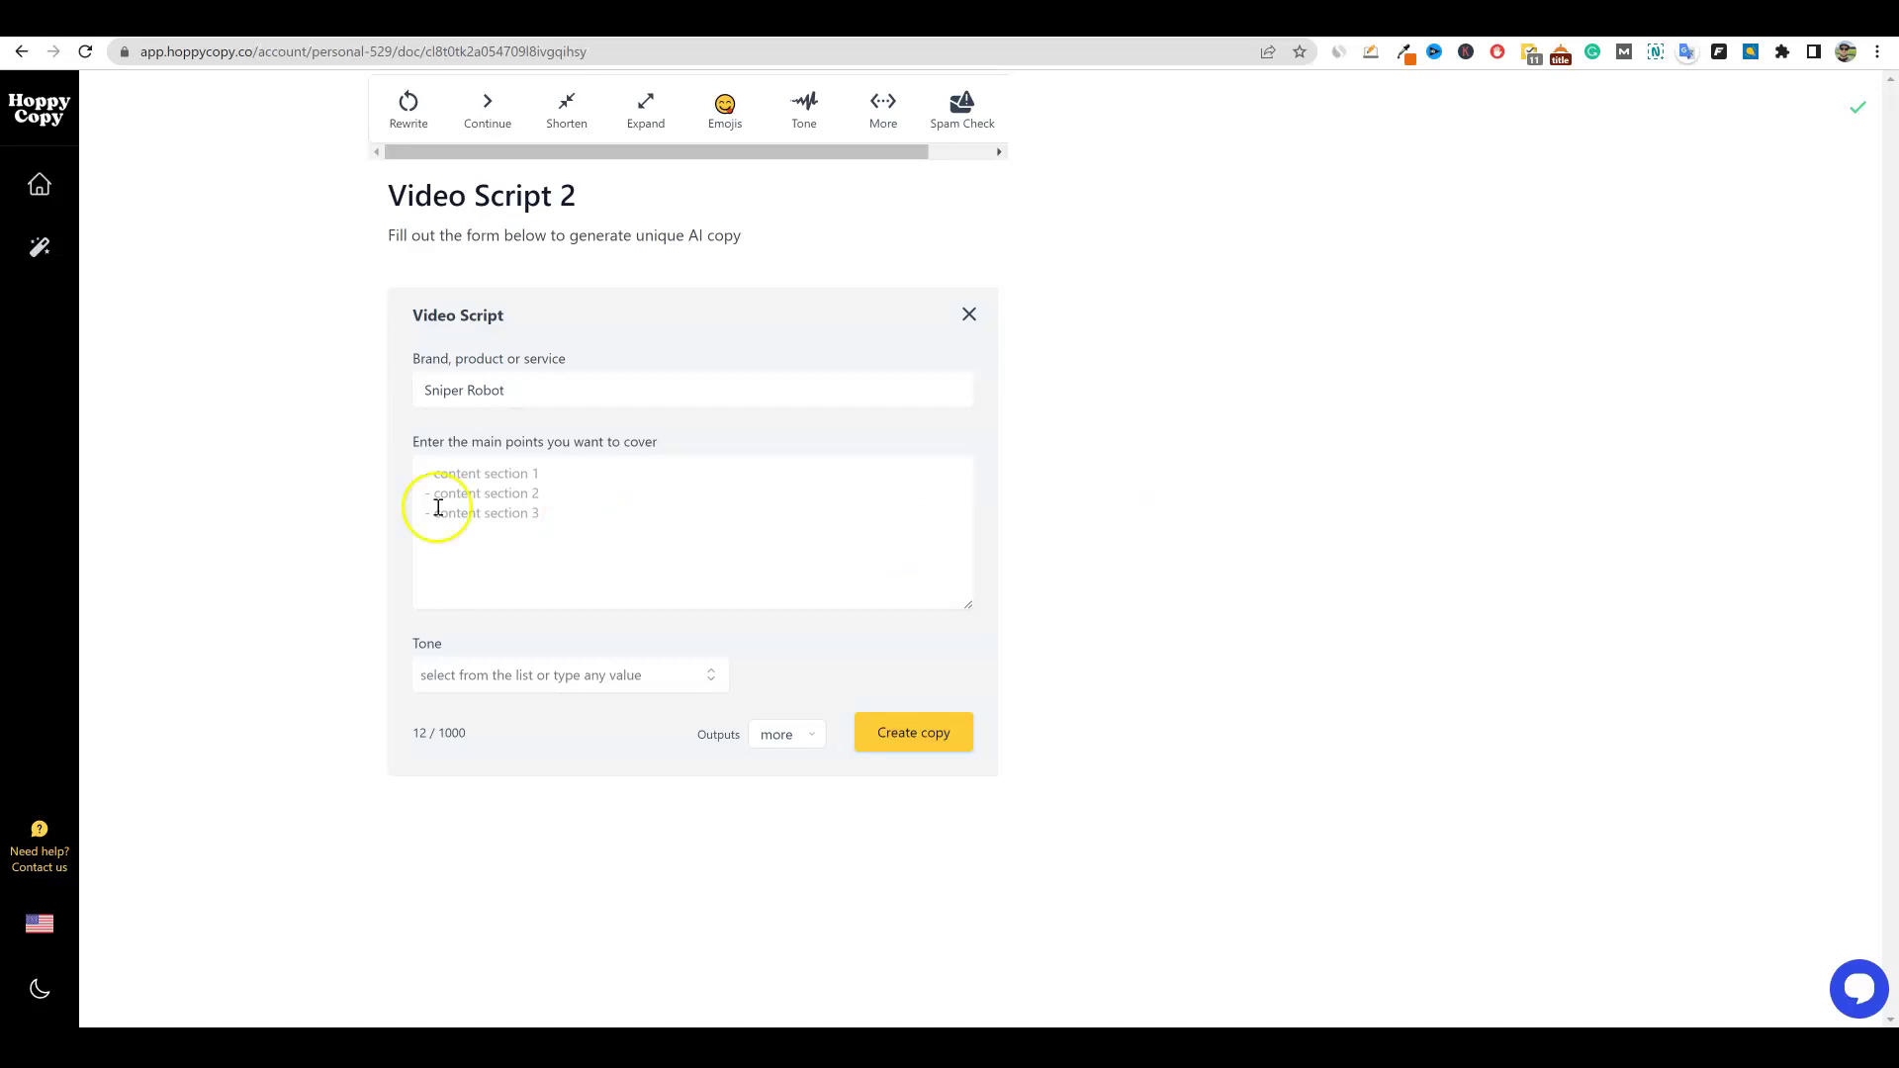
click(449, 475)
text(- Sniper Robot is your all in one content creation solution. Create as much high quality content as you need with the click of a button. - works instantly with just a click of a button. Tell it what kind of content you need, the topic, and that's it! It goes to work right away to create content using AI. -Use Sniper Robot AI to create content for blogs, social media, YouTube video scripts, emails, and much more.)
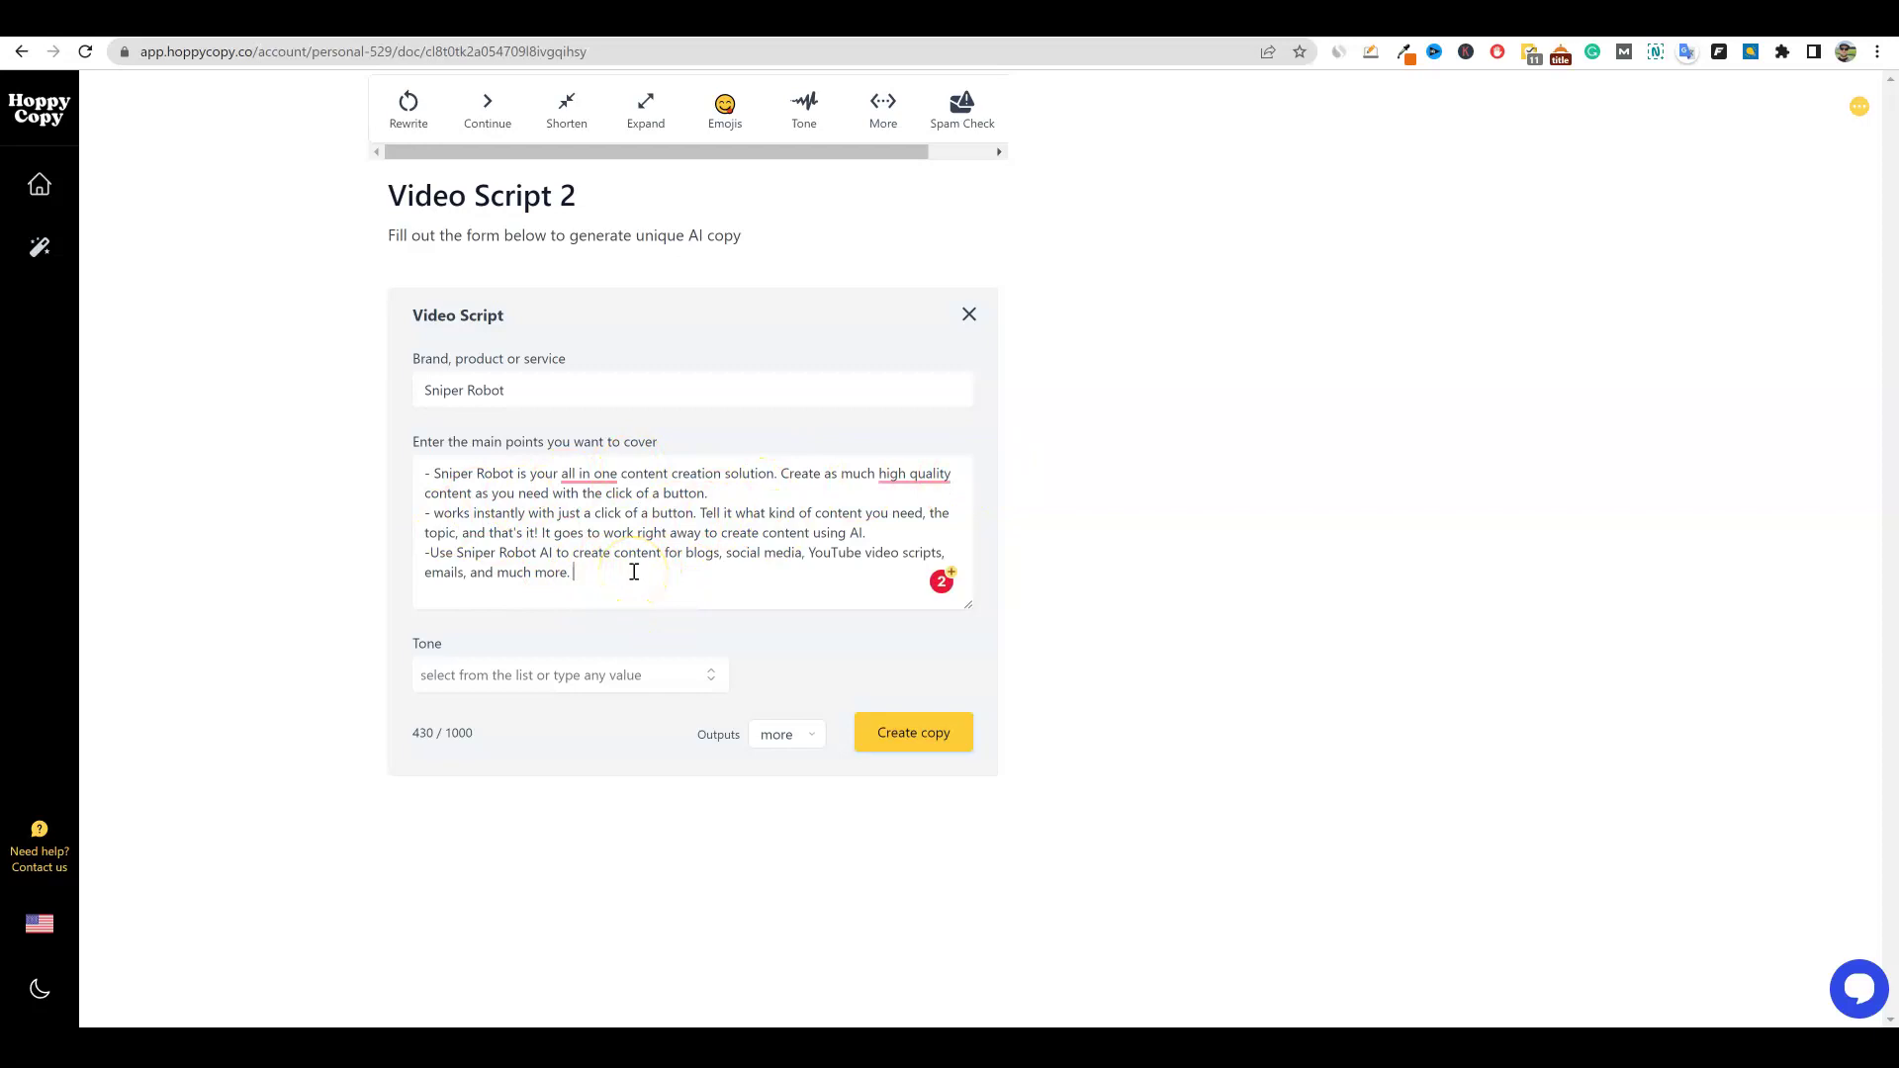
Step: Set the tone to Persuasive and the outputs to less
click(709, 675)
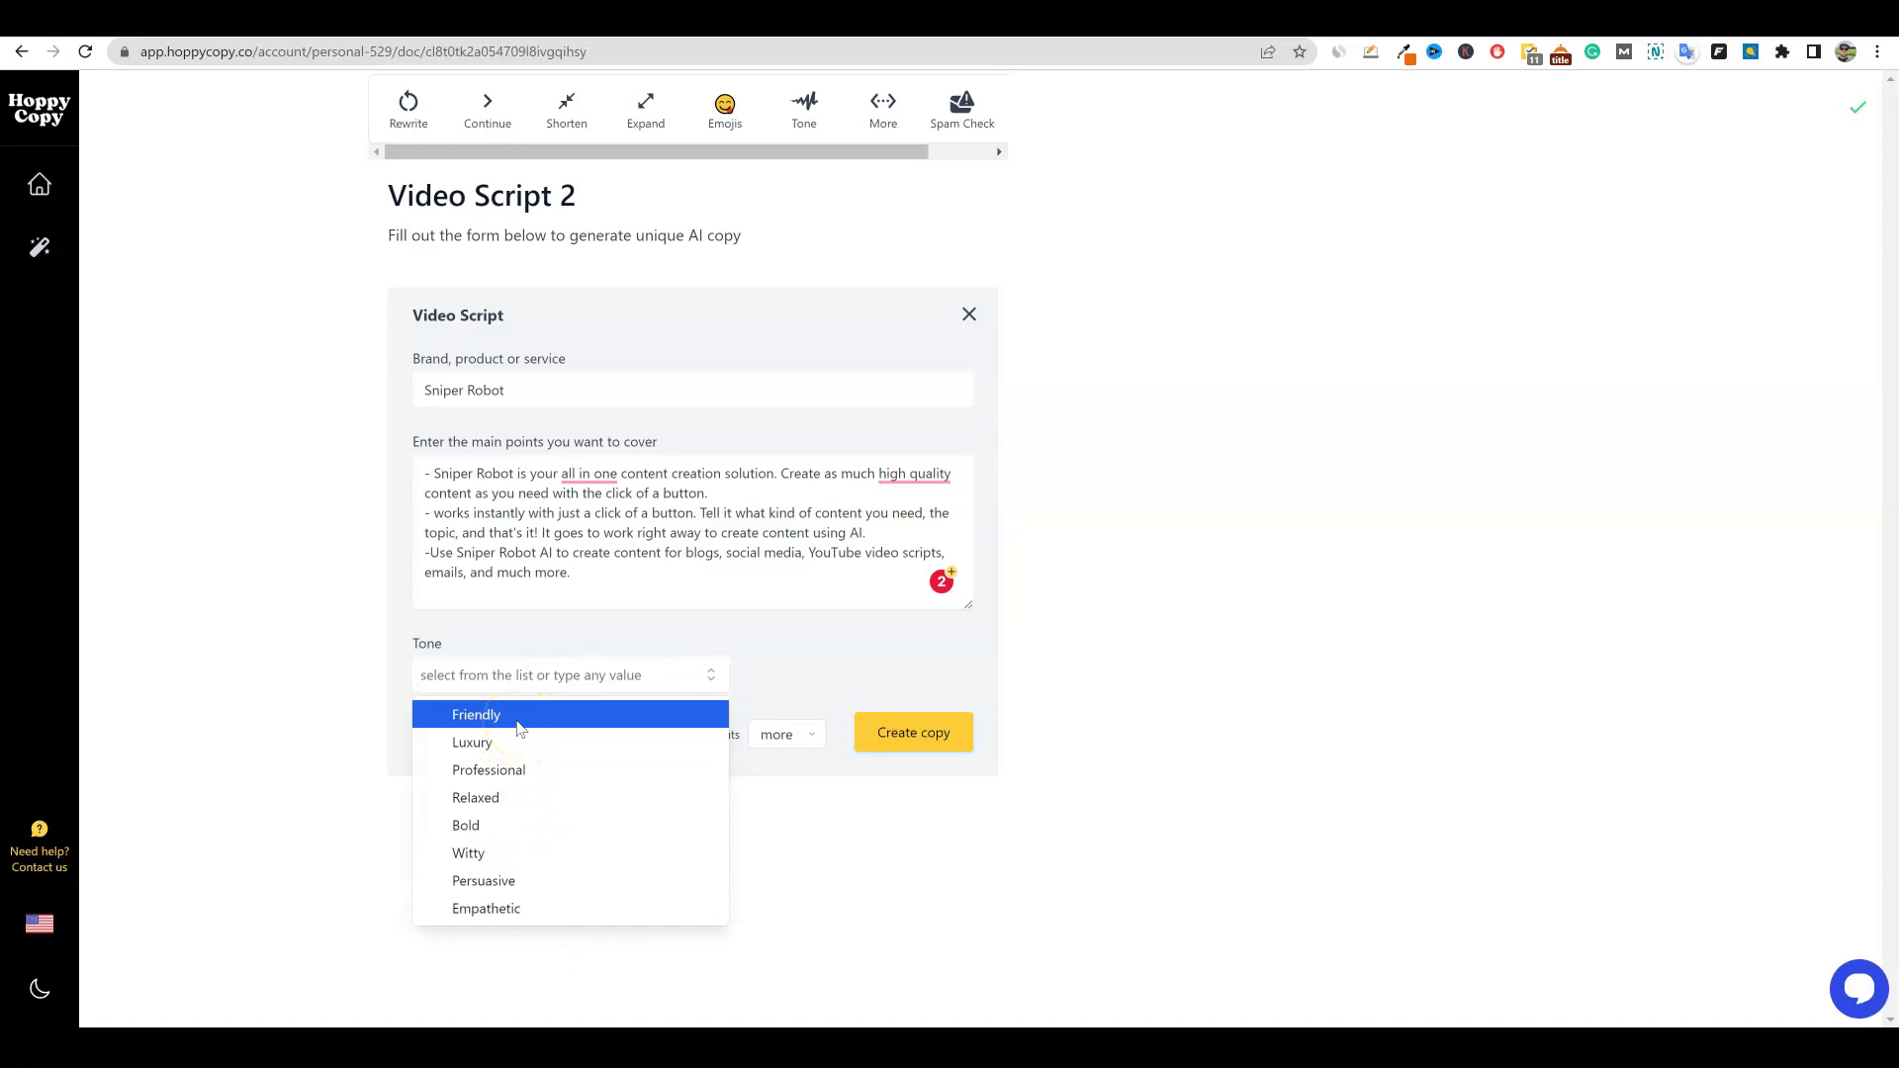
click(529, 882)
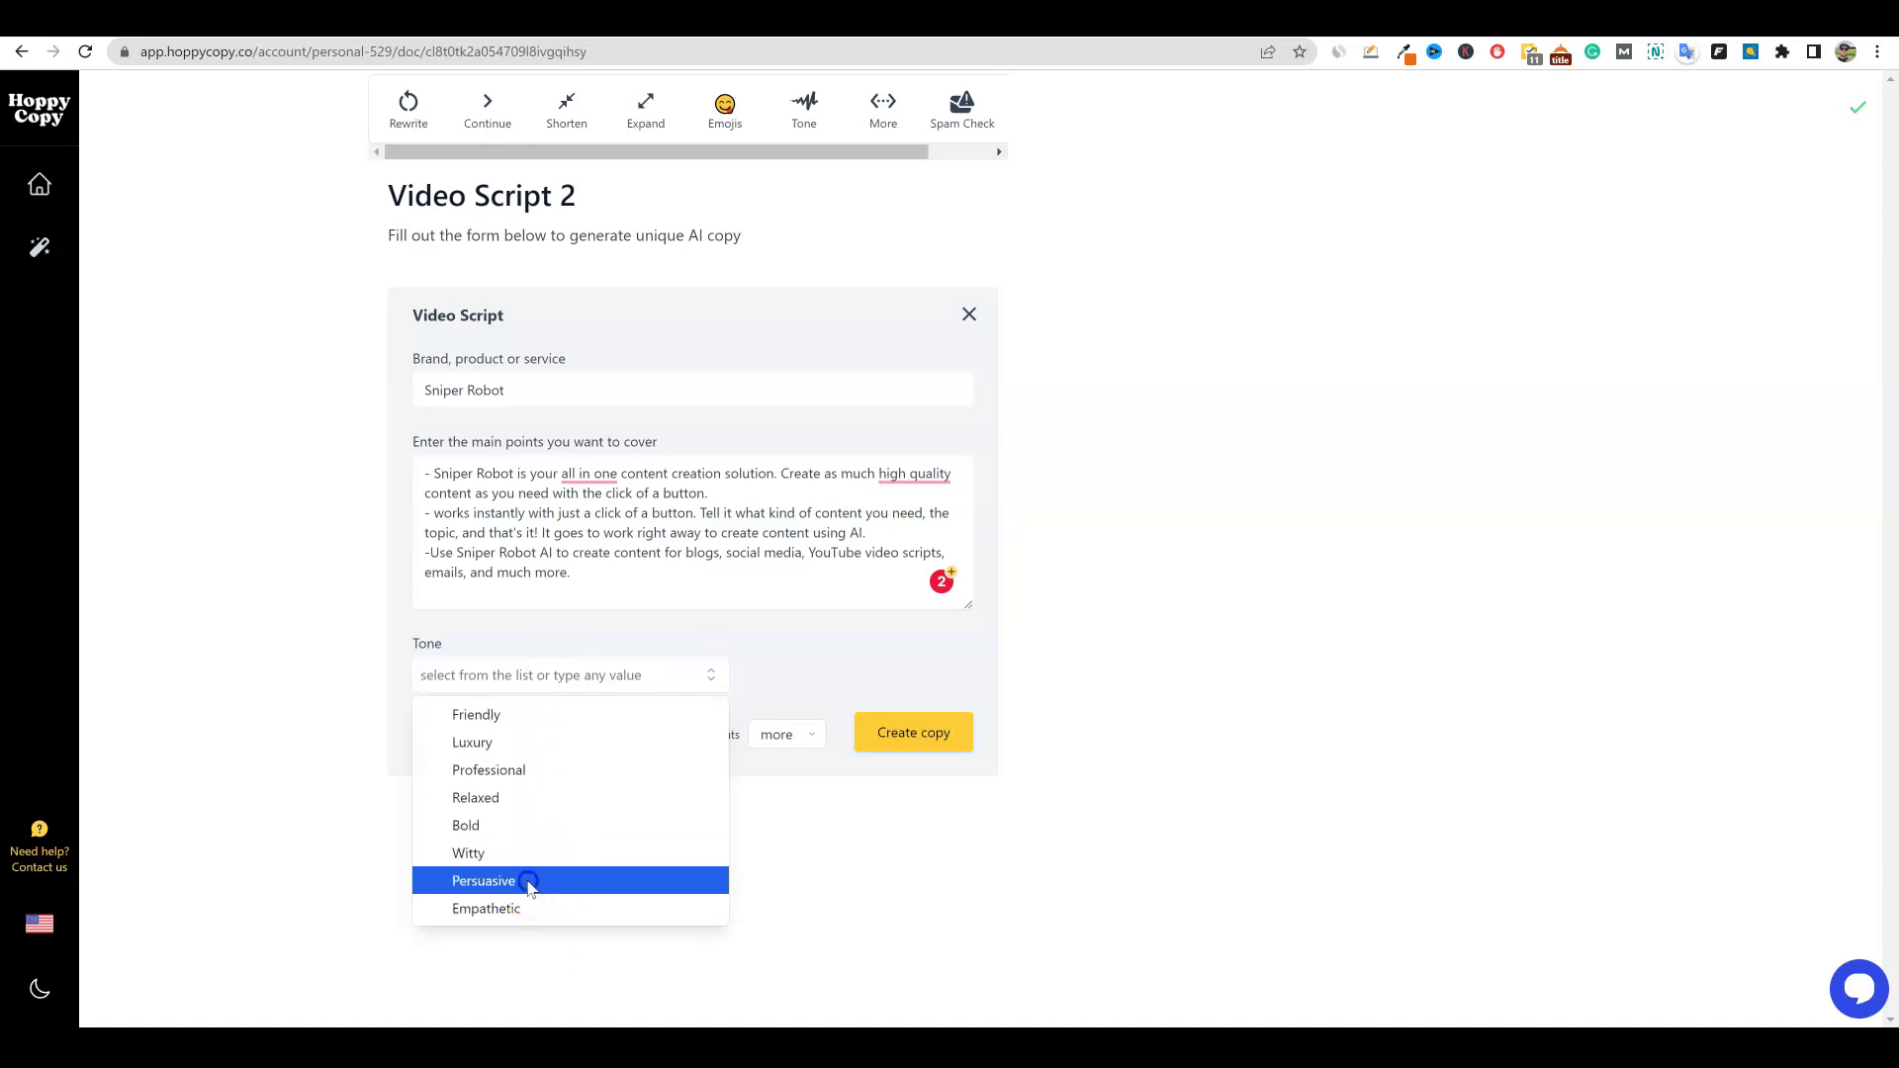
click(814, 737)
click(782, 800)
click(911, 732)
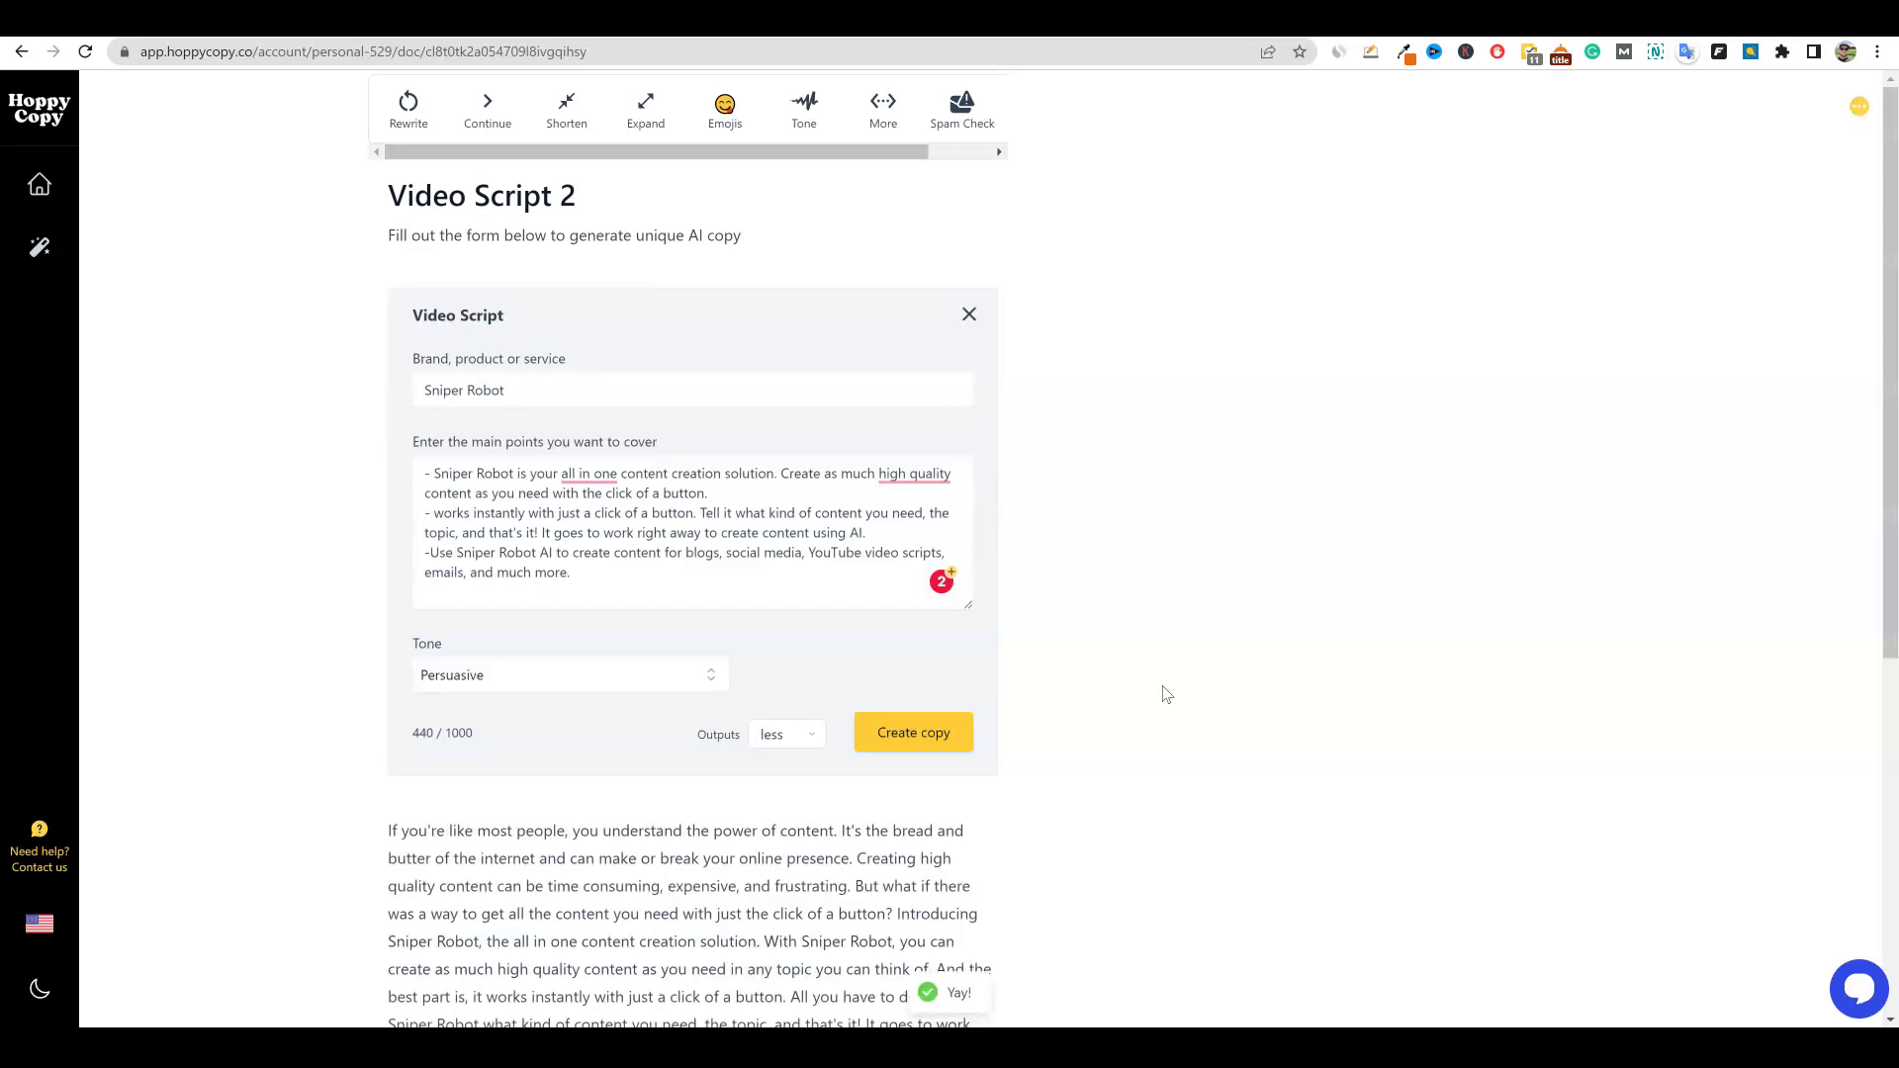
scroll(1157, 830, down, 4)
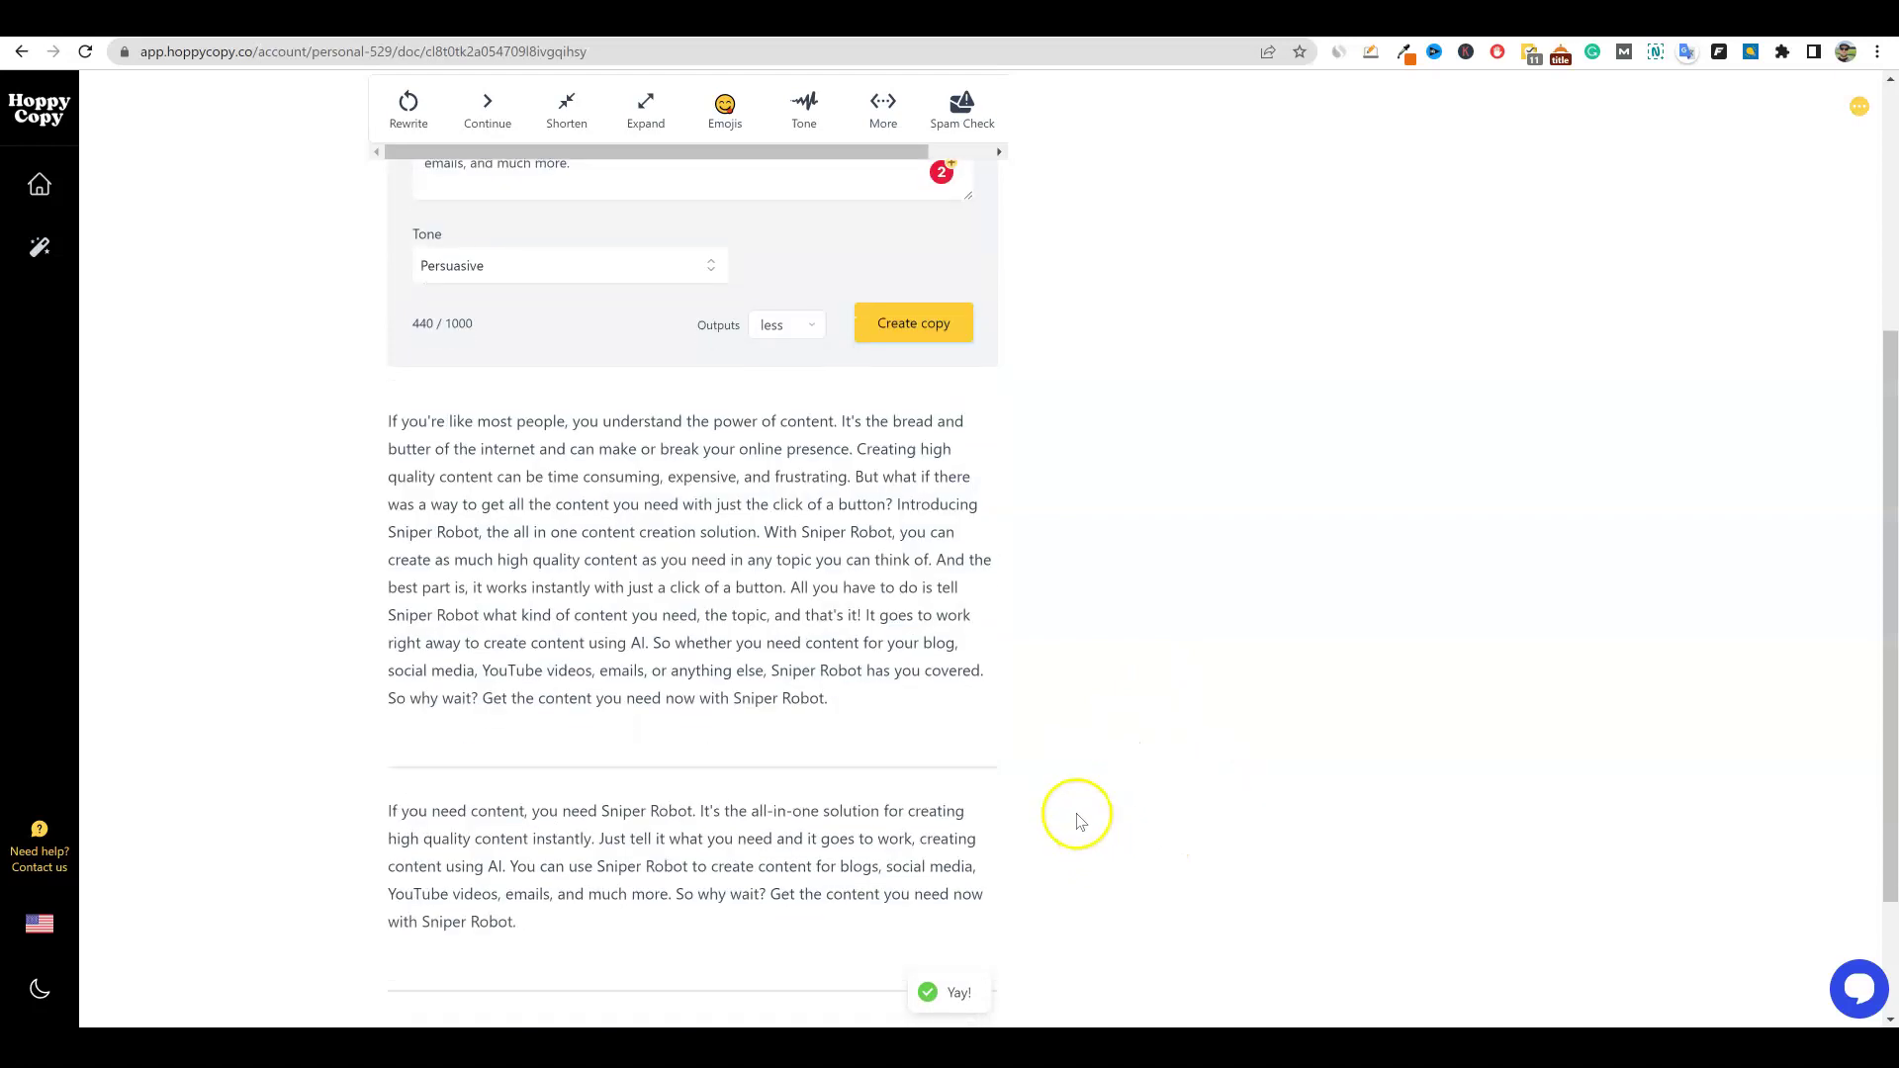
scroll(1078, 821, down, 2)
scroll(957, 656, up, 1)
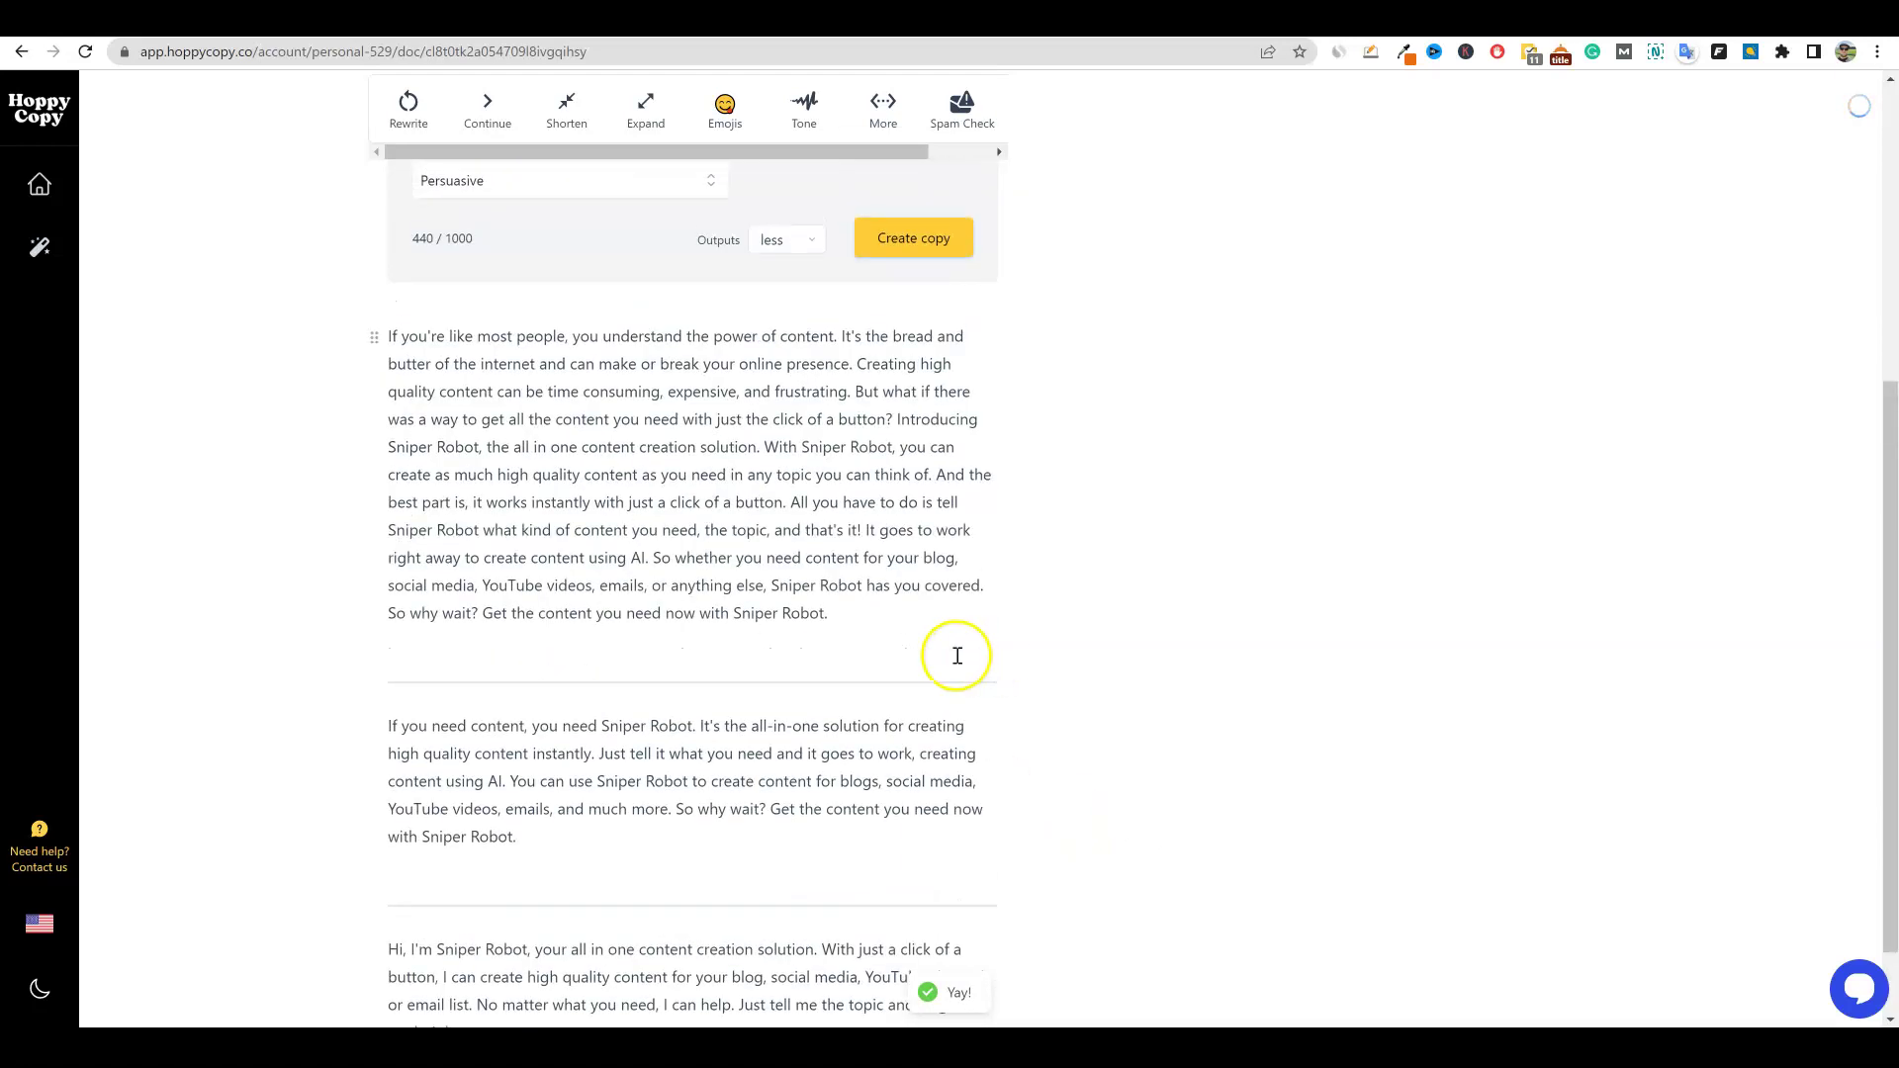
scroll(957, 655, up, 3)
click(796, 537)
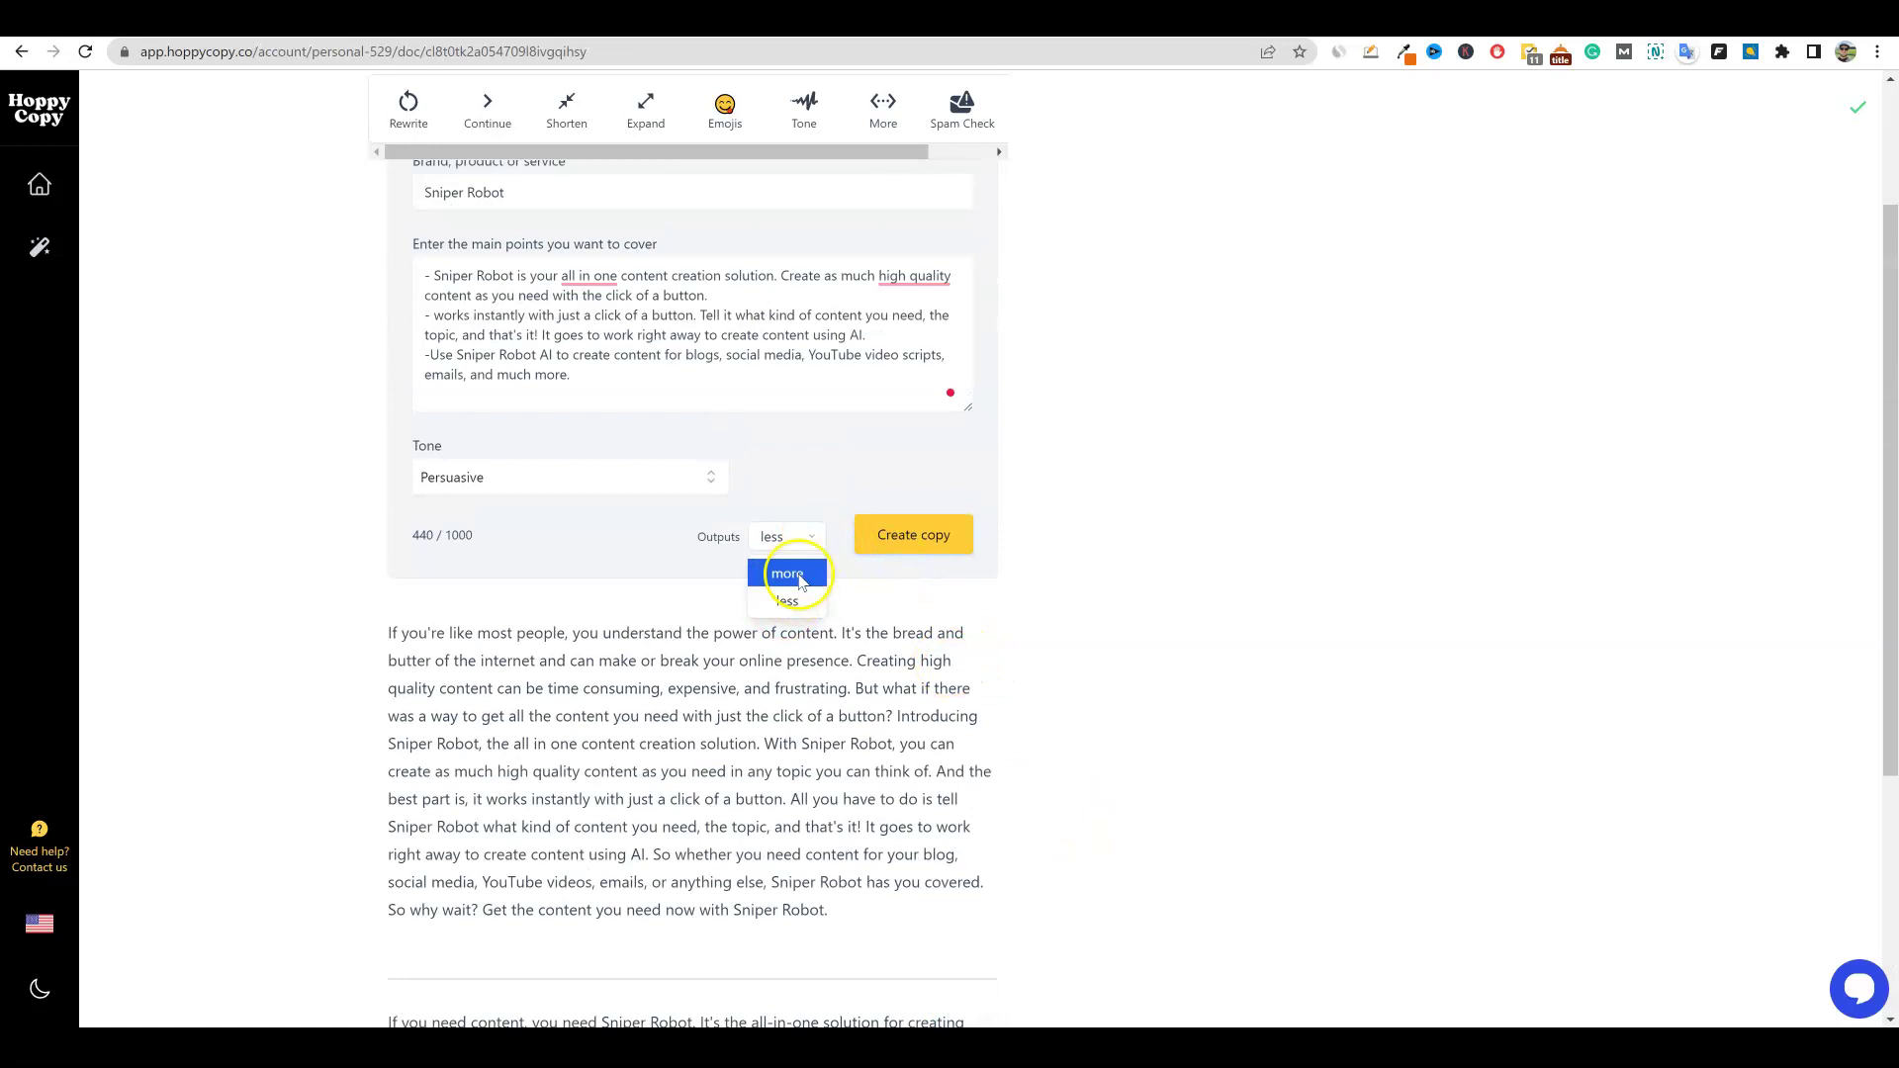
click(818, 538)
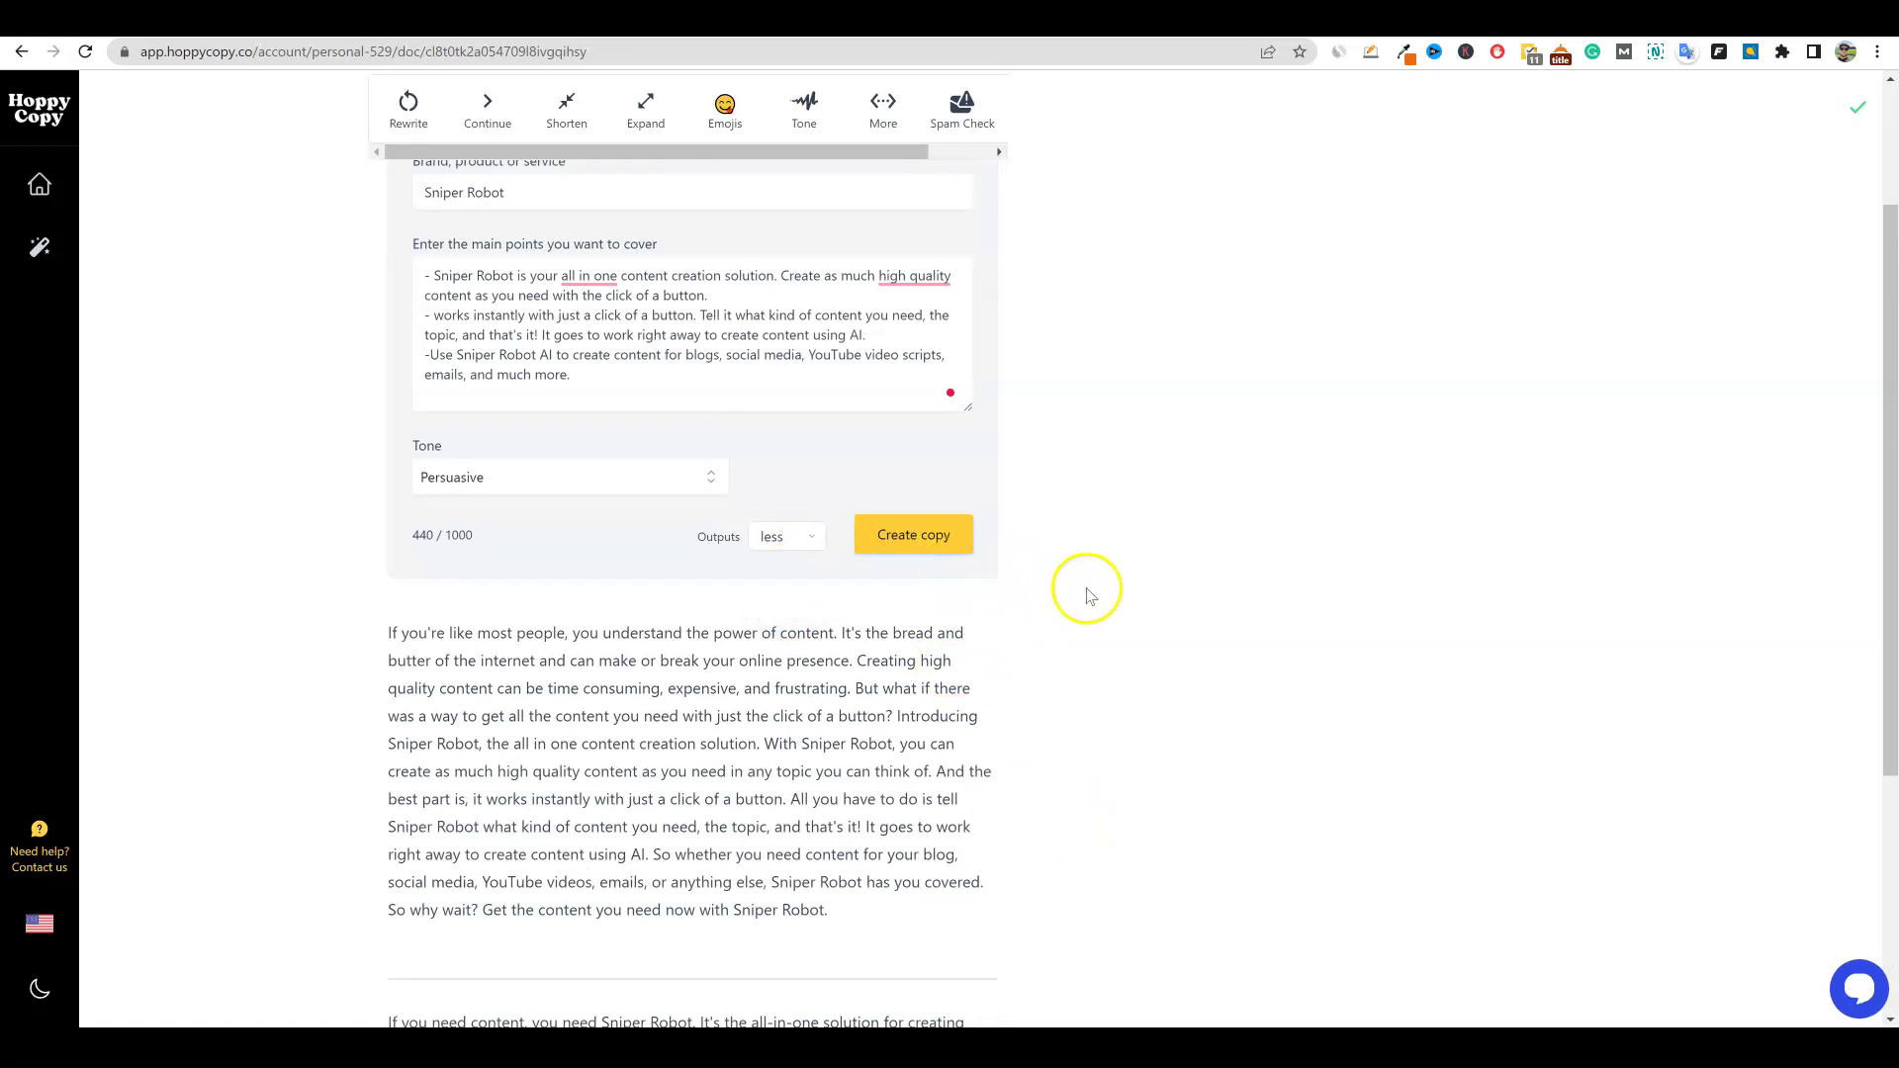
scroll(1048, 693, down, 4)
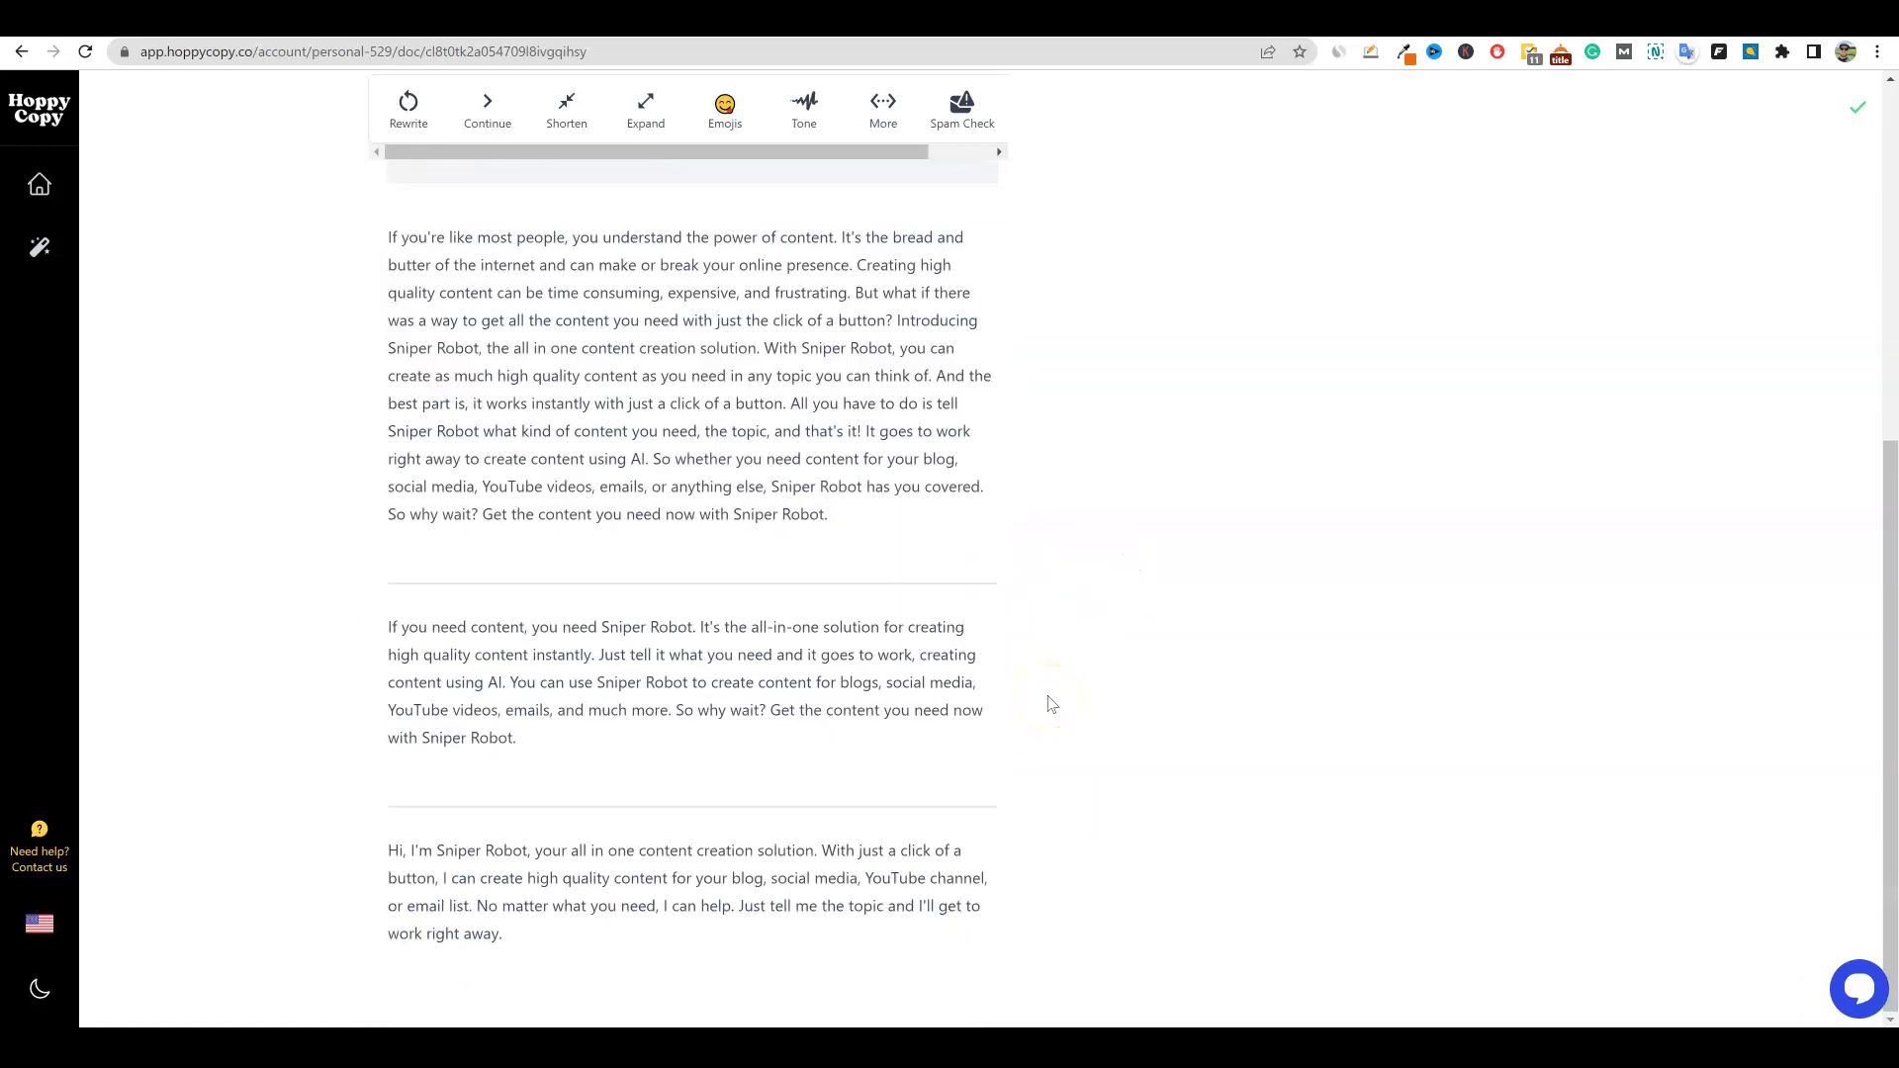
scroll(1051, 704, up, 2)
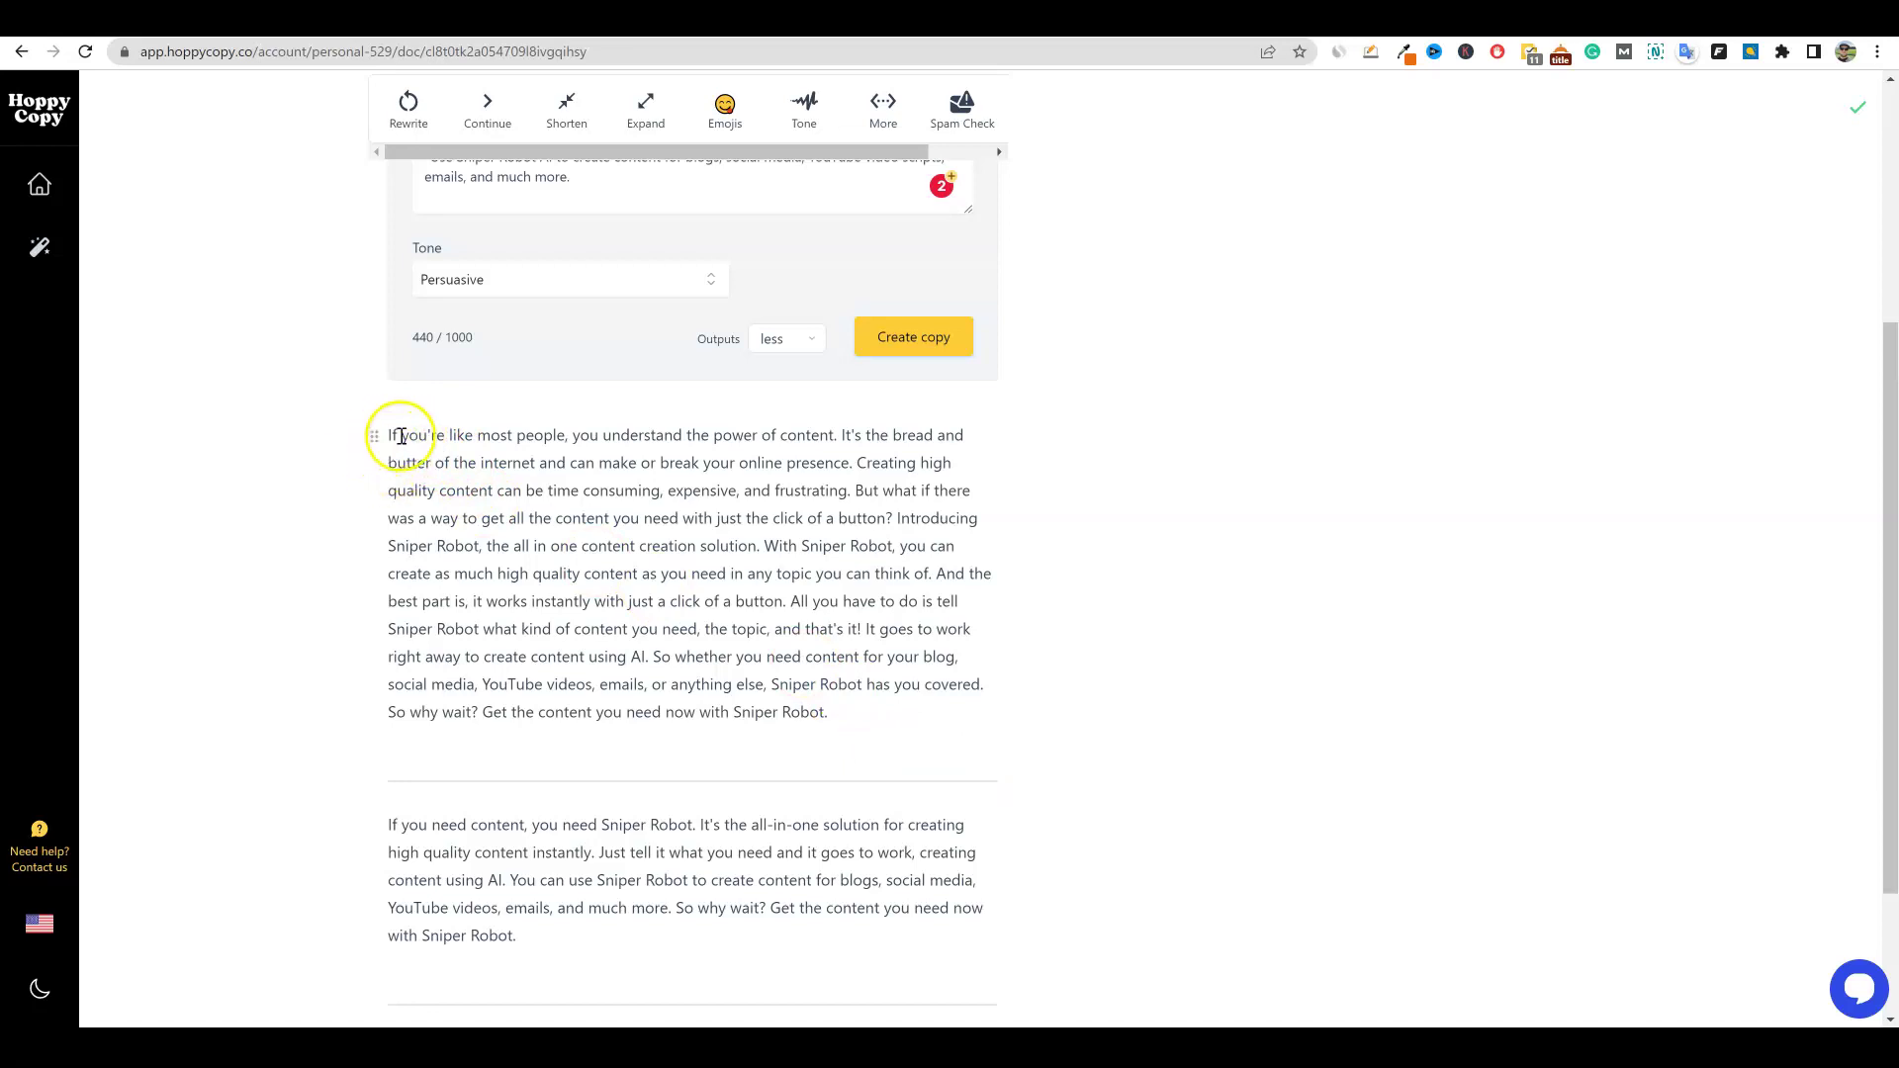
drag(467, 462, 988, 506)
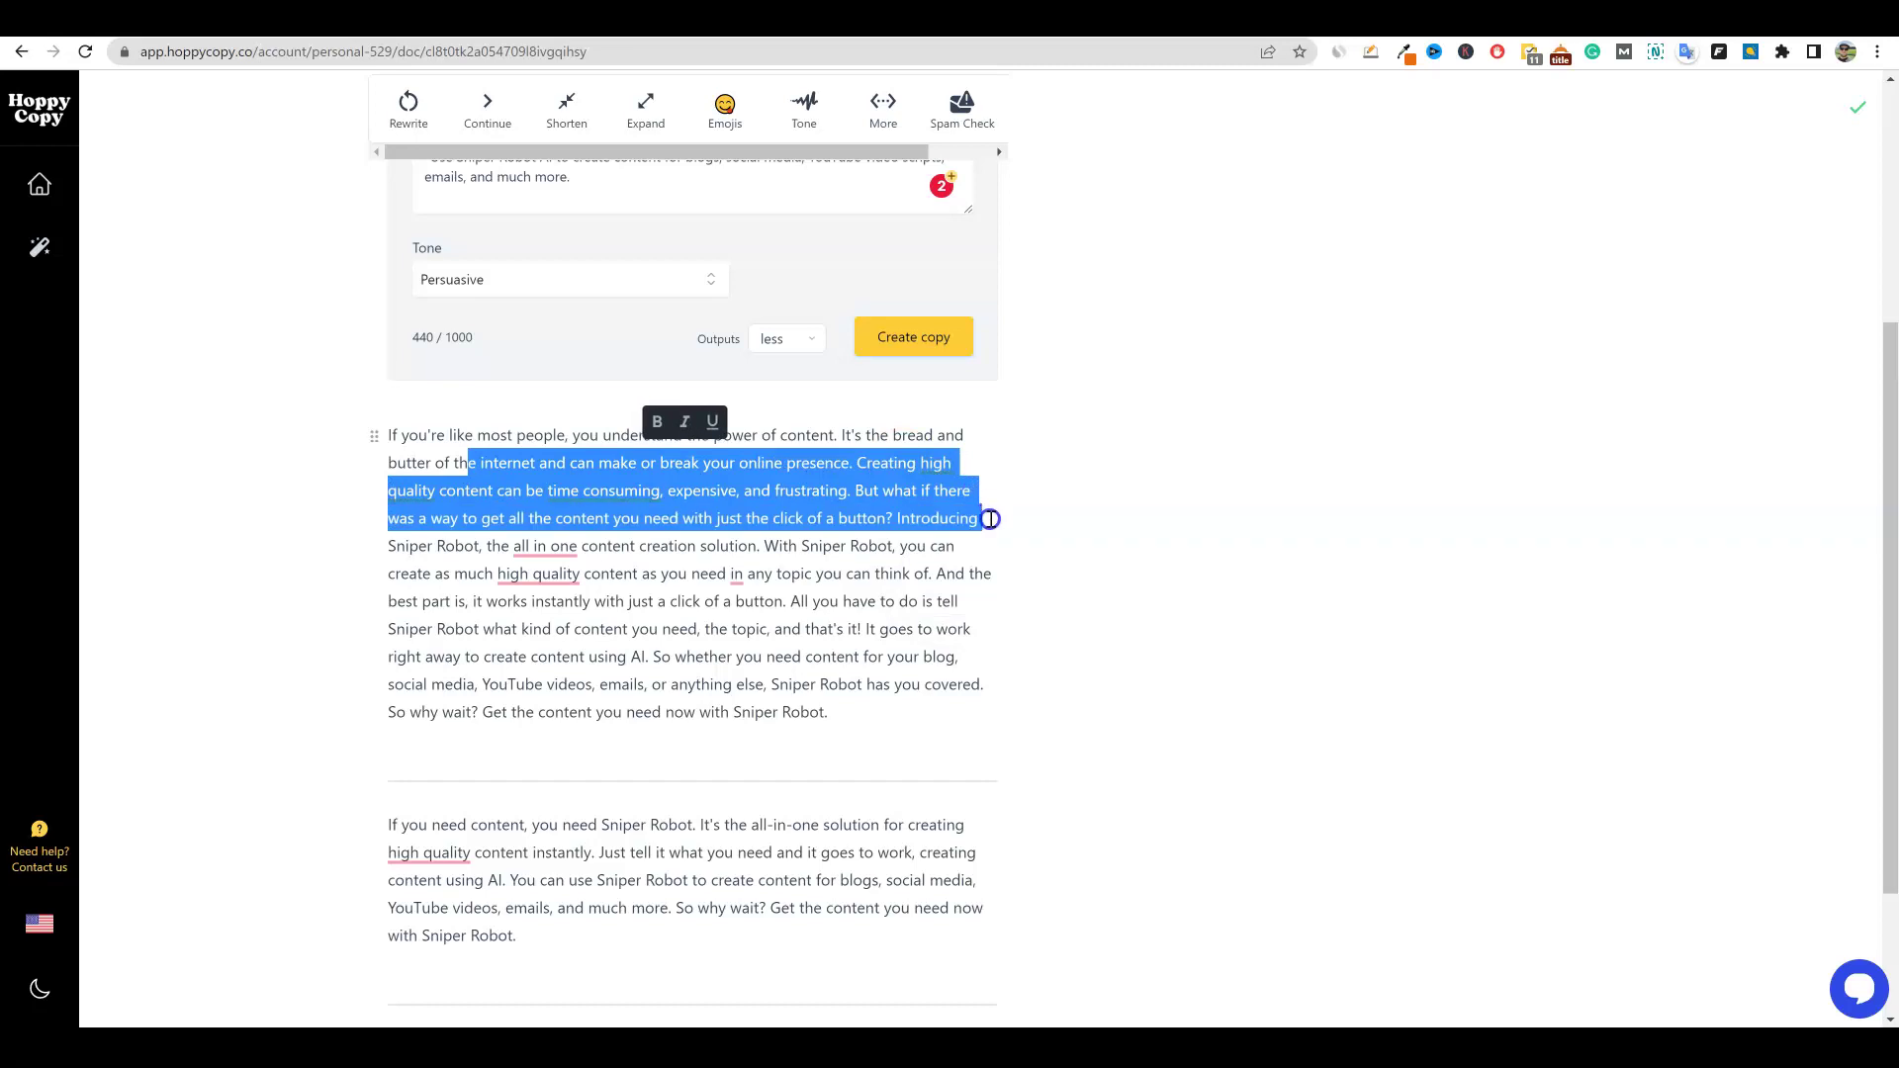
drag(990, 524, 994, 535)
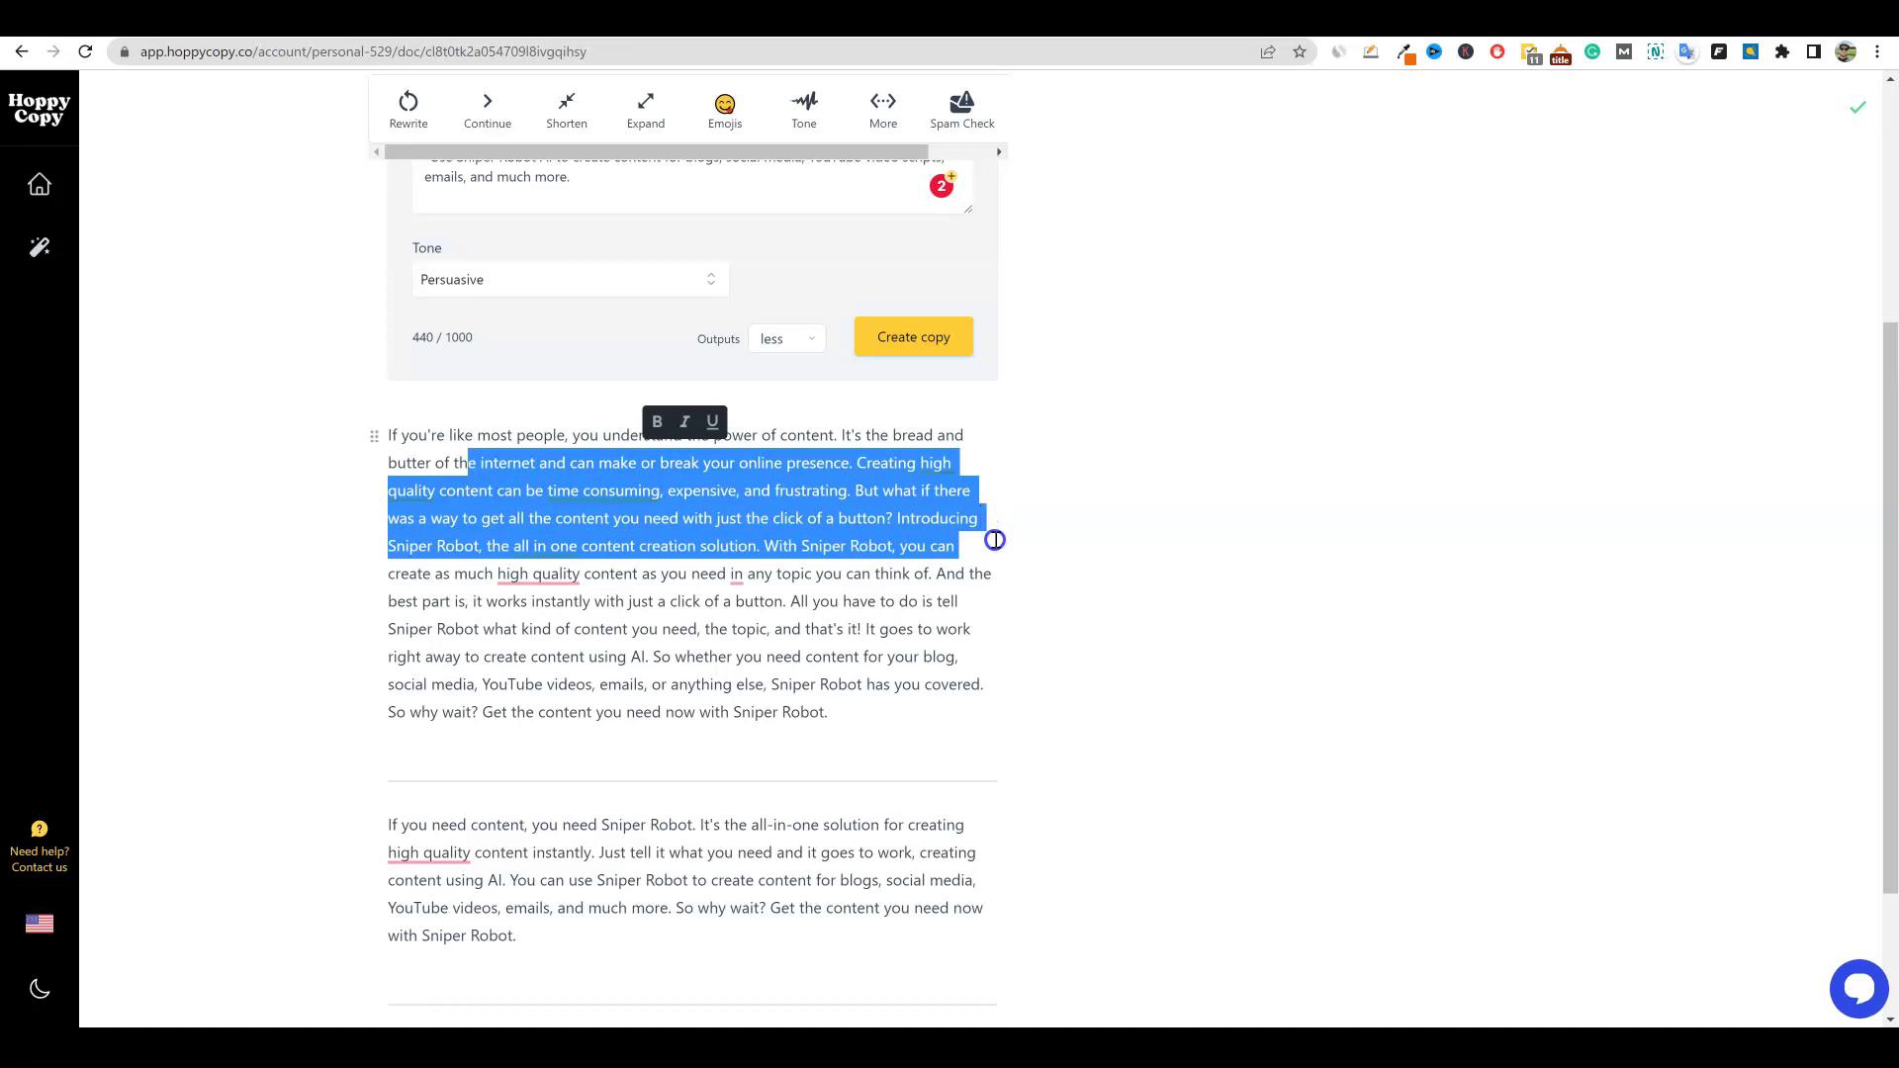
drag(995, 540, 1002, 573)
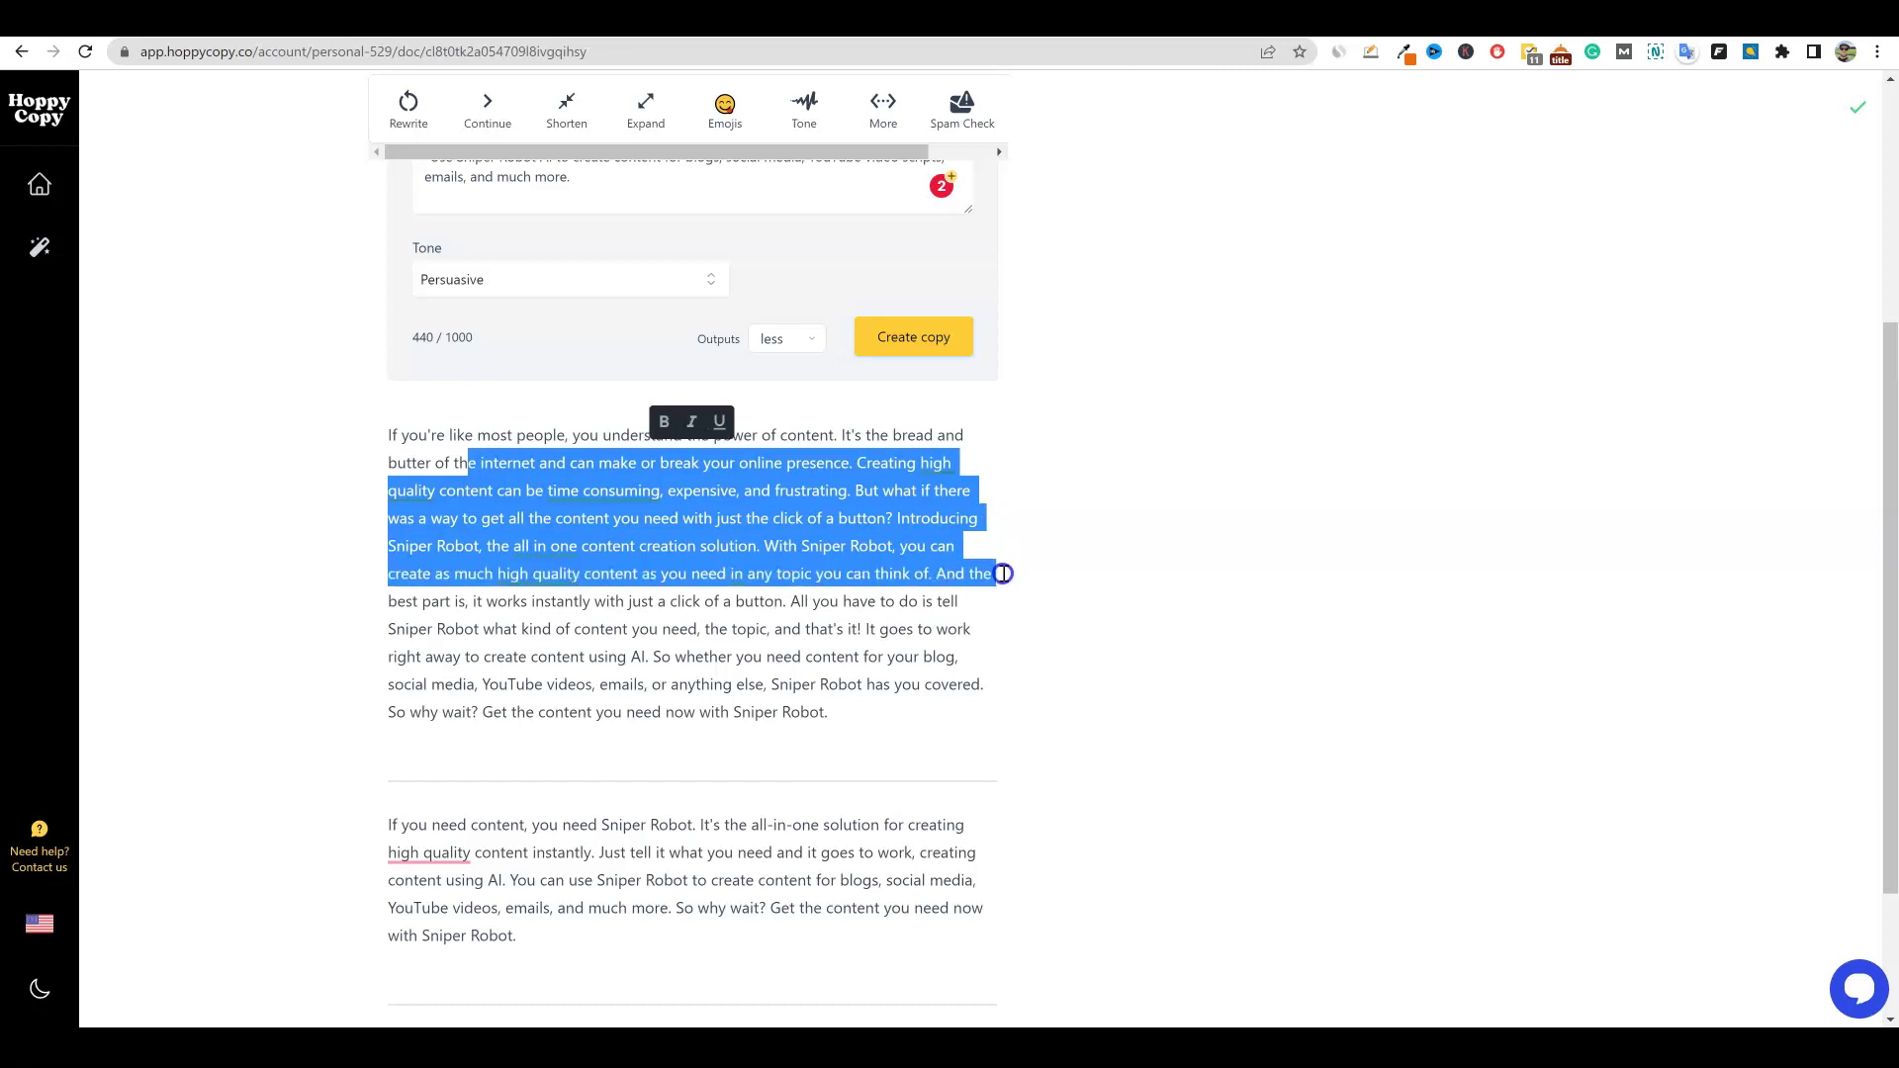
drag(1003, 573, 1035, 684)
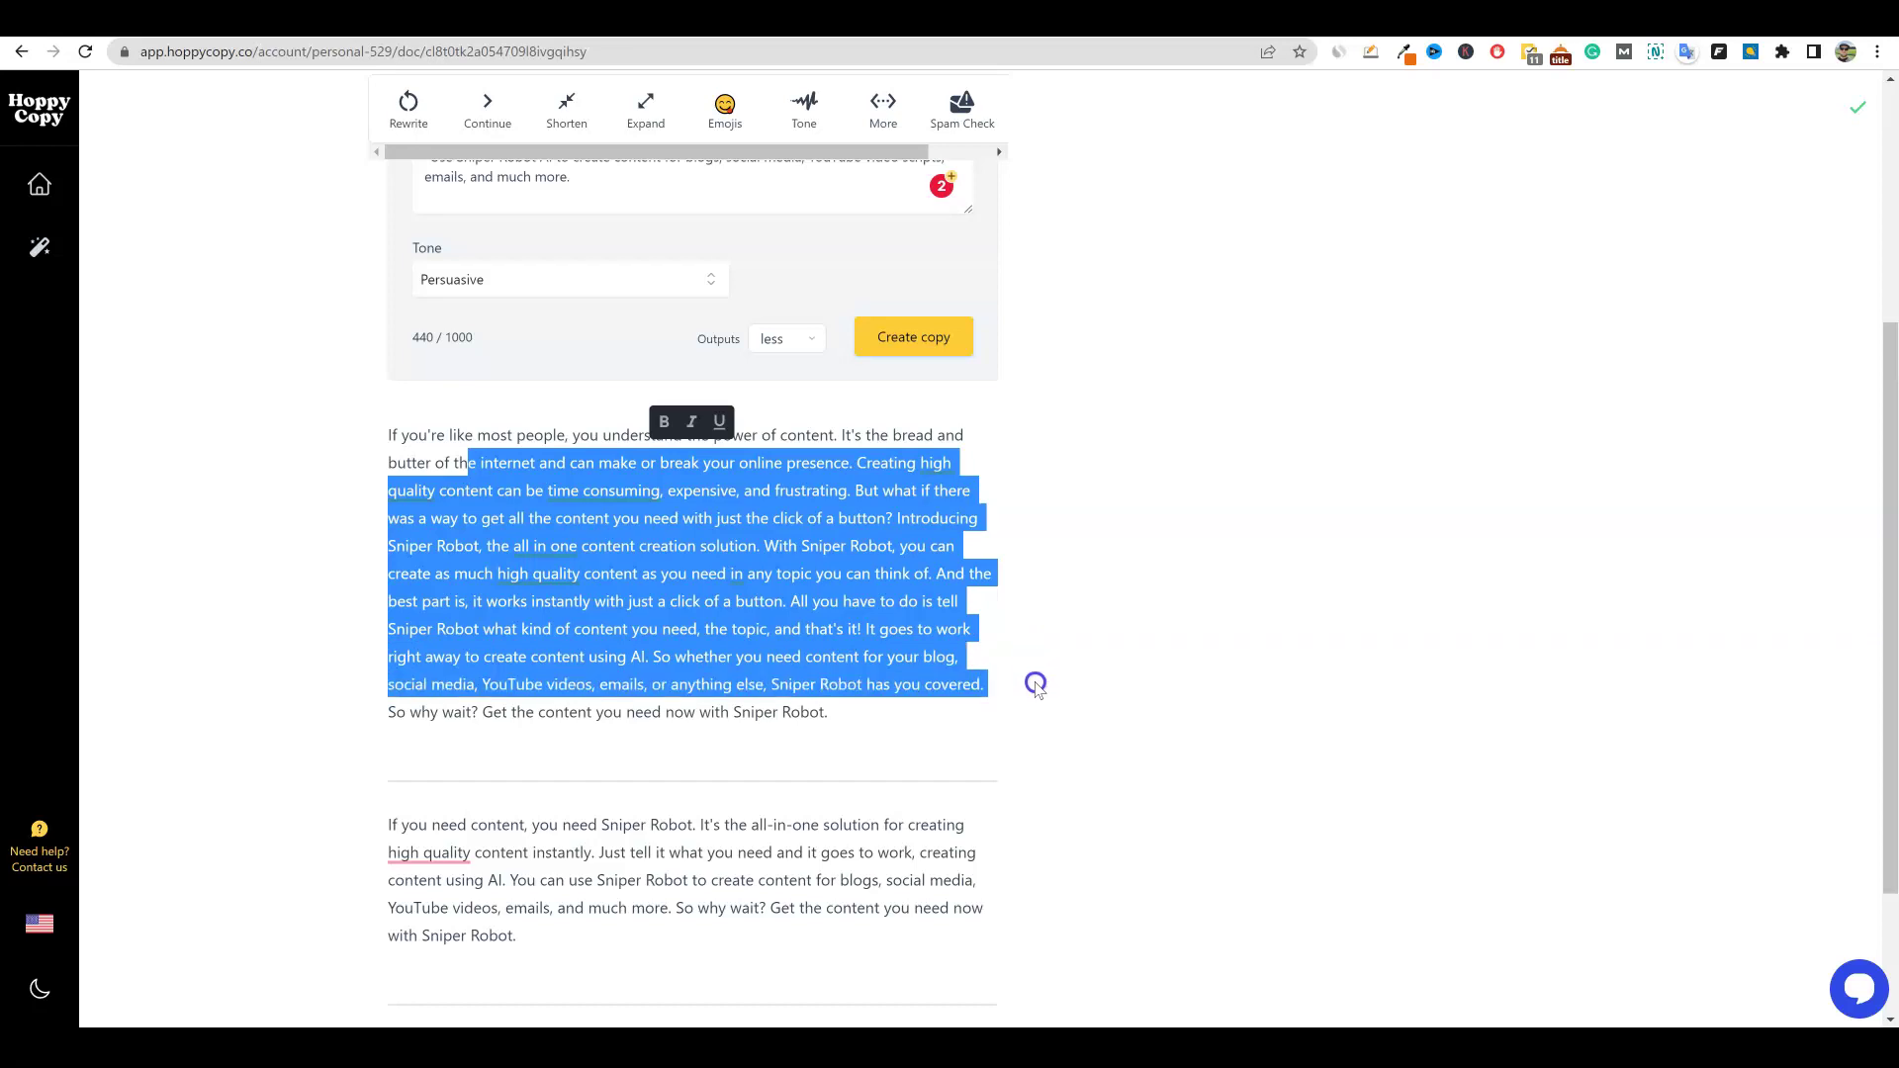
drag(1035, 685, 1031, 712)
click(1102, 639)
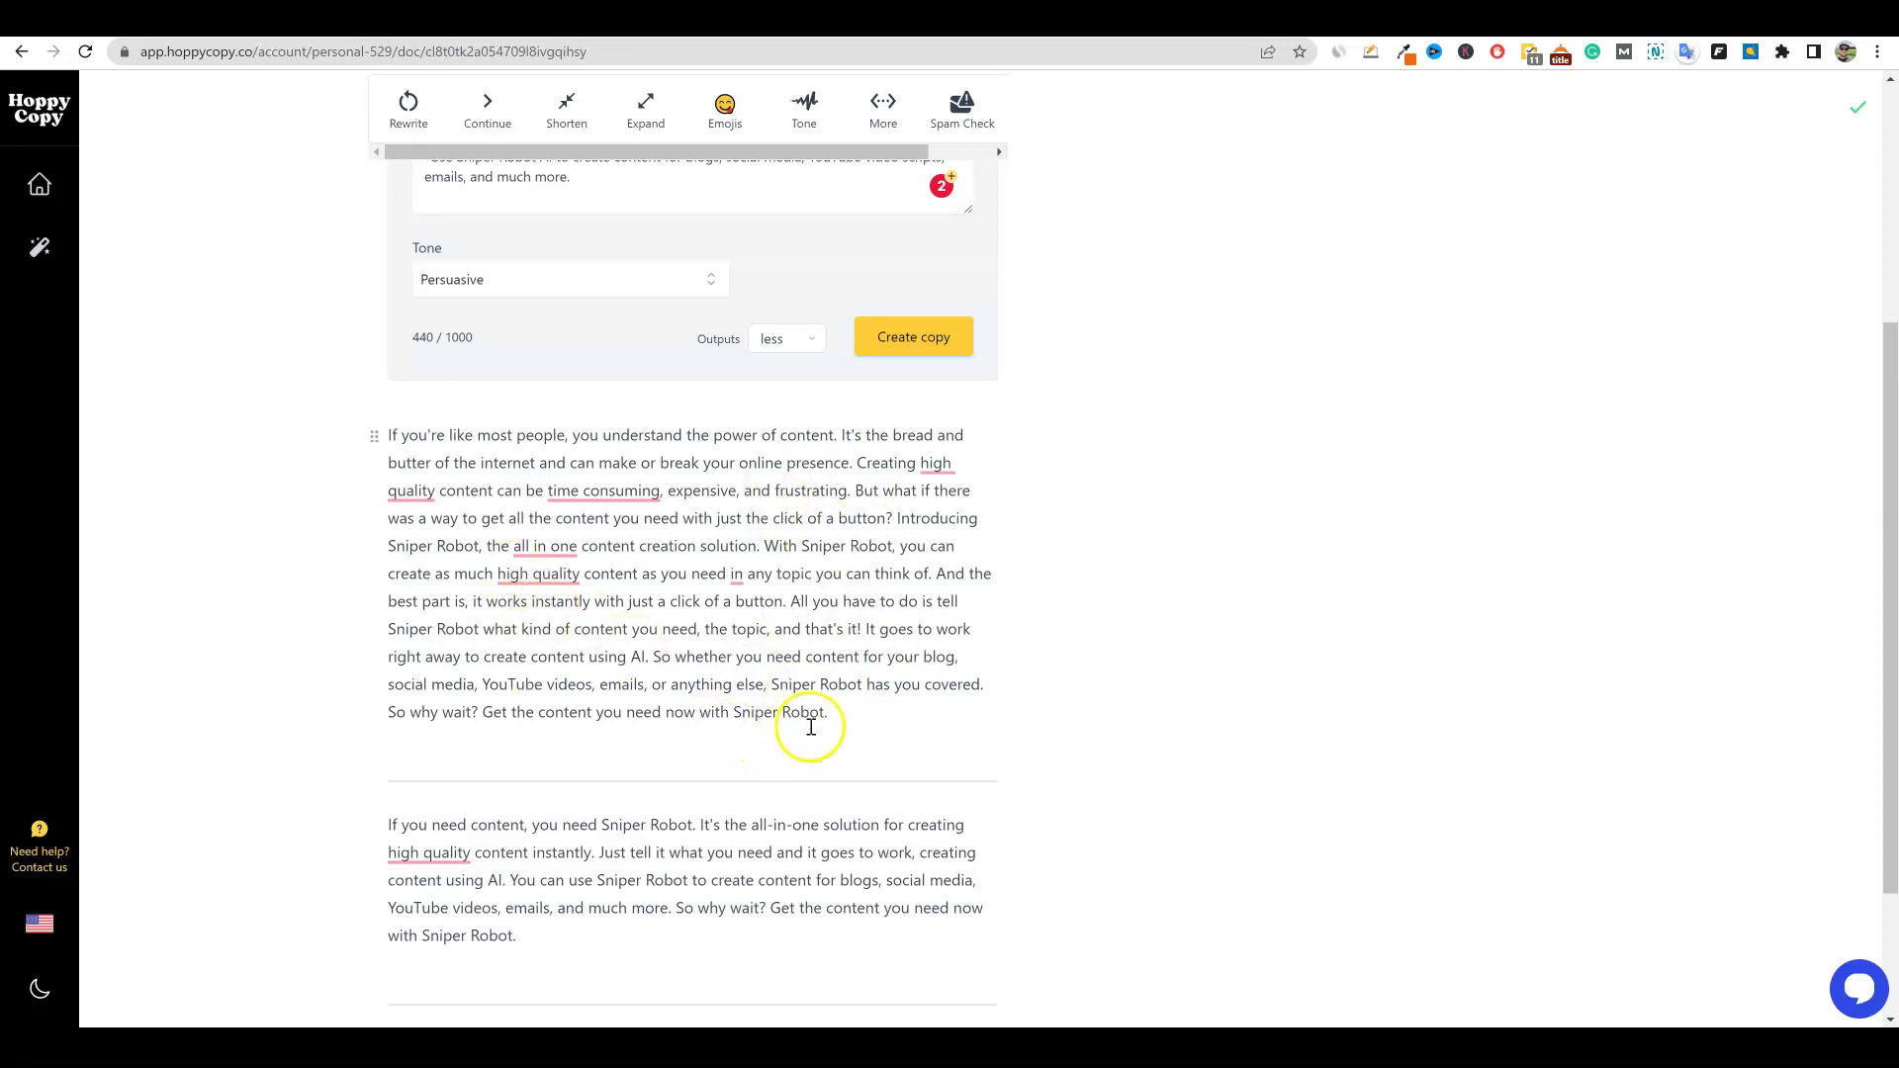
drag(839, 714, 345, 441)
click(1044, 627)
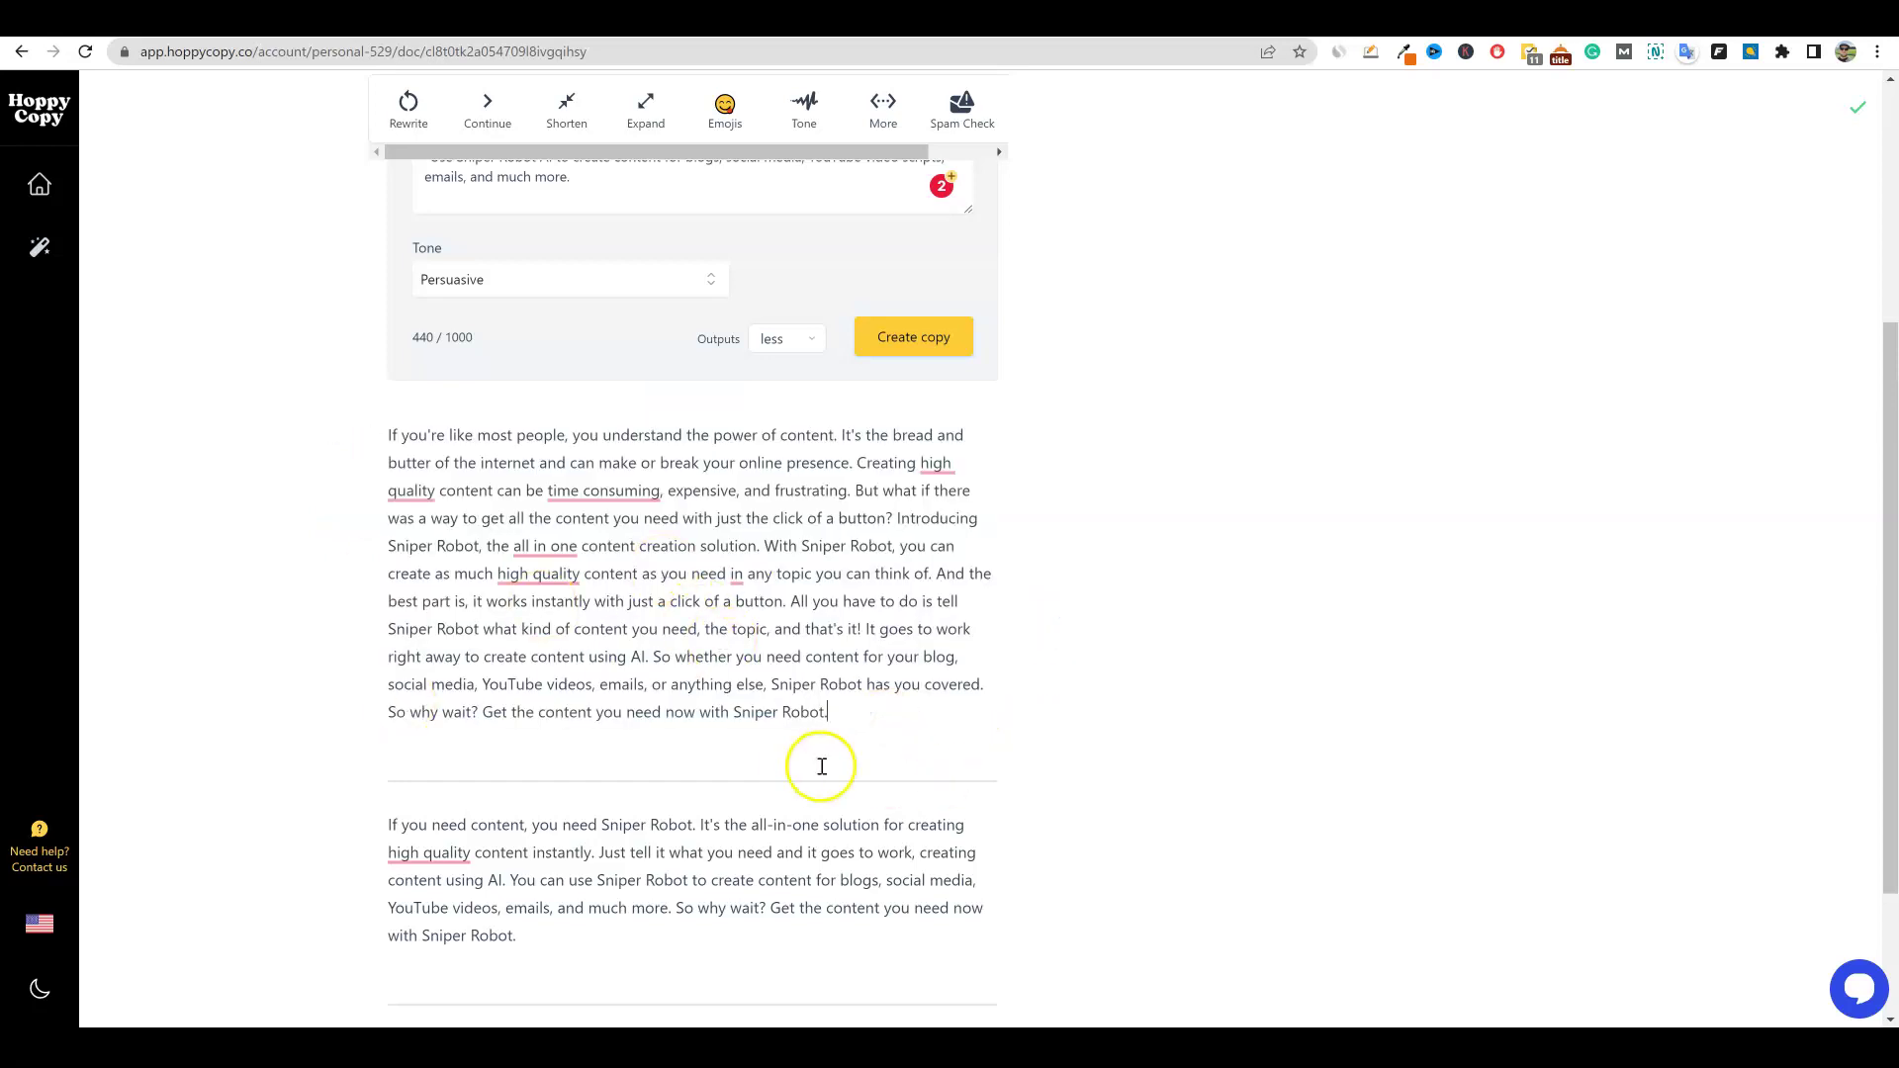
click(875, 742)
click(868, 711)
scroll(791, 704, down, 2)
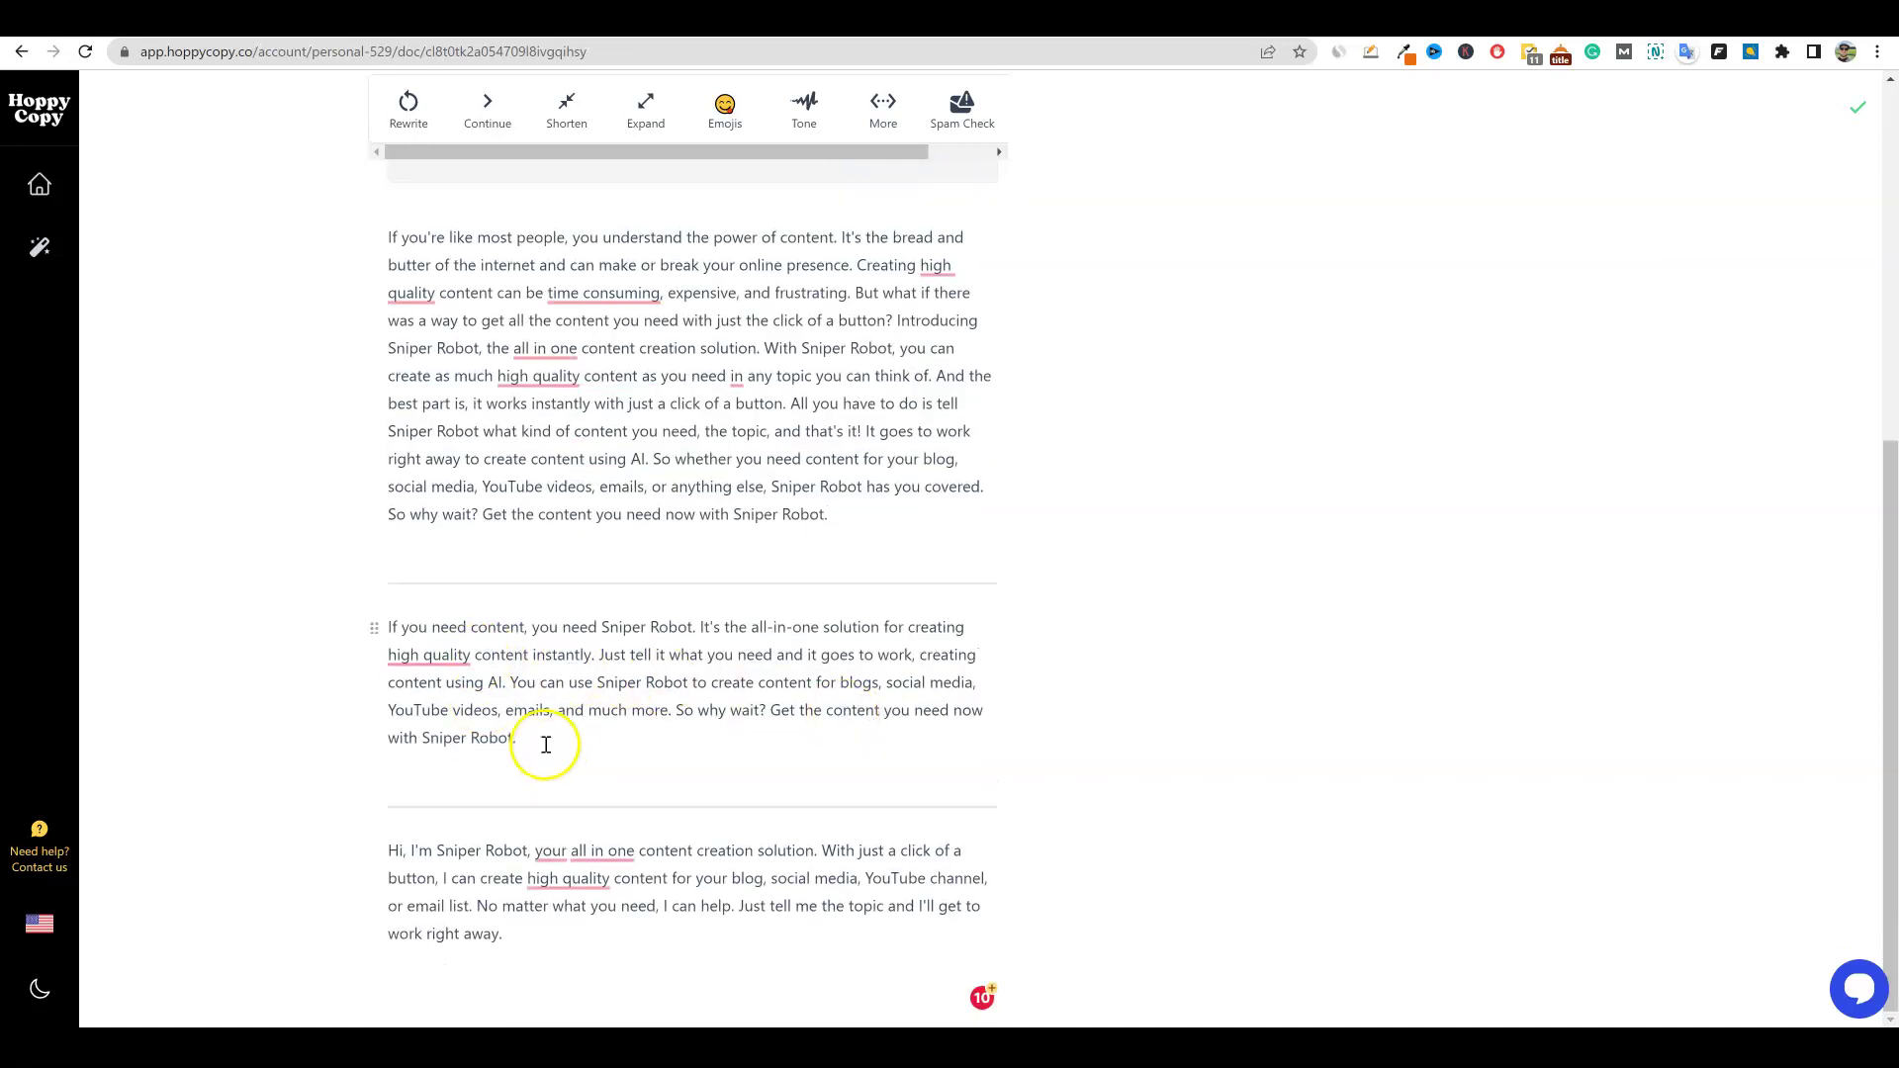
triple_click(546, 744)
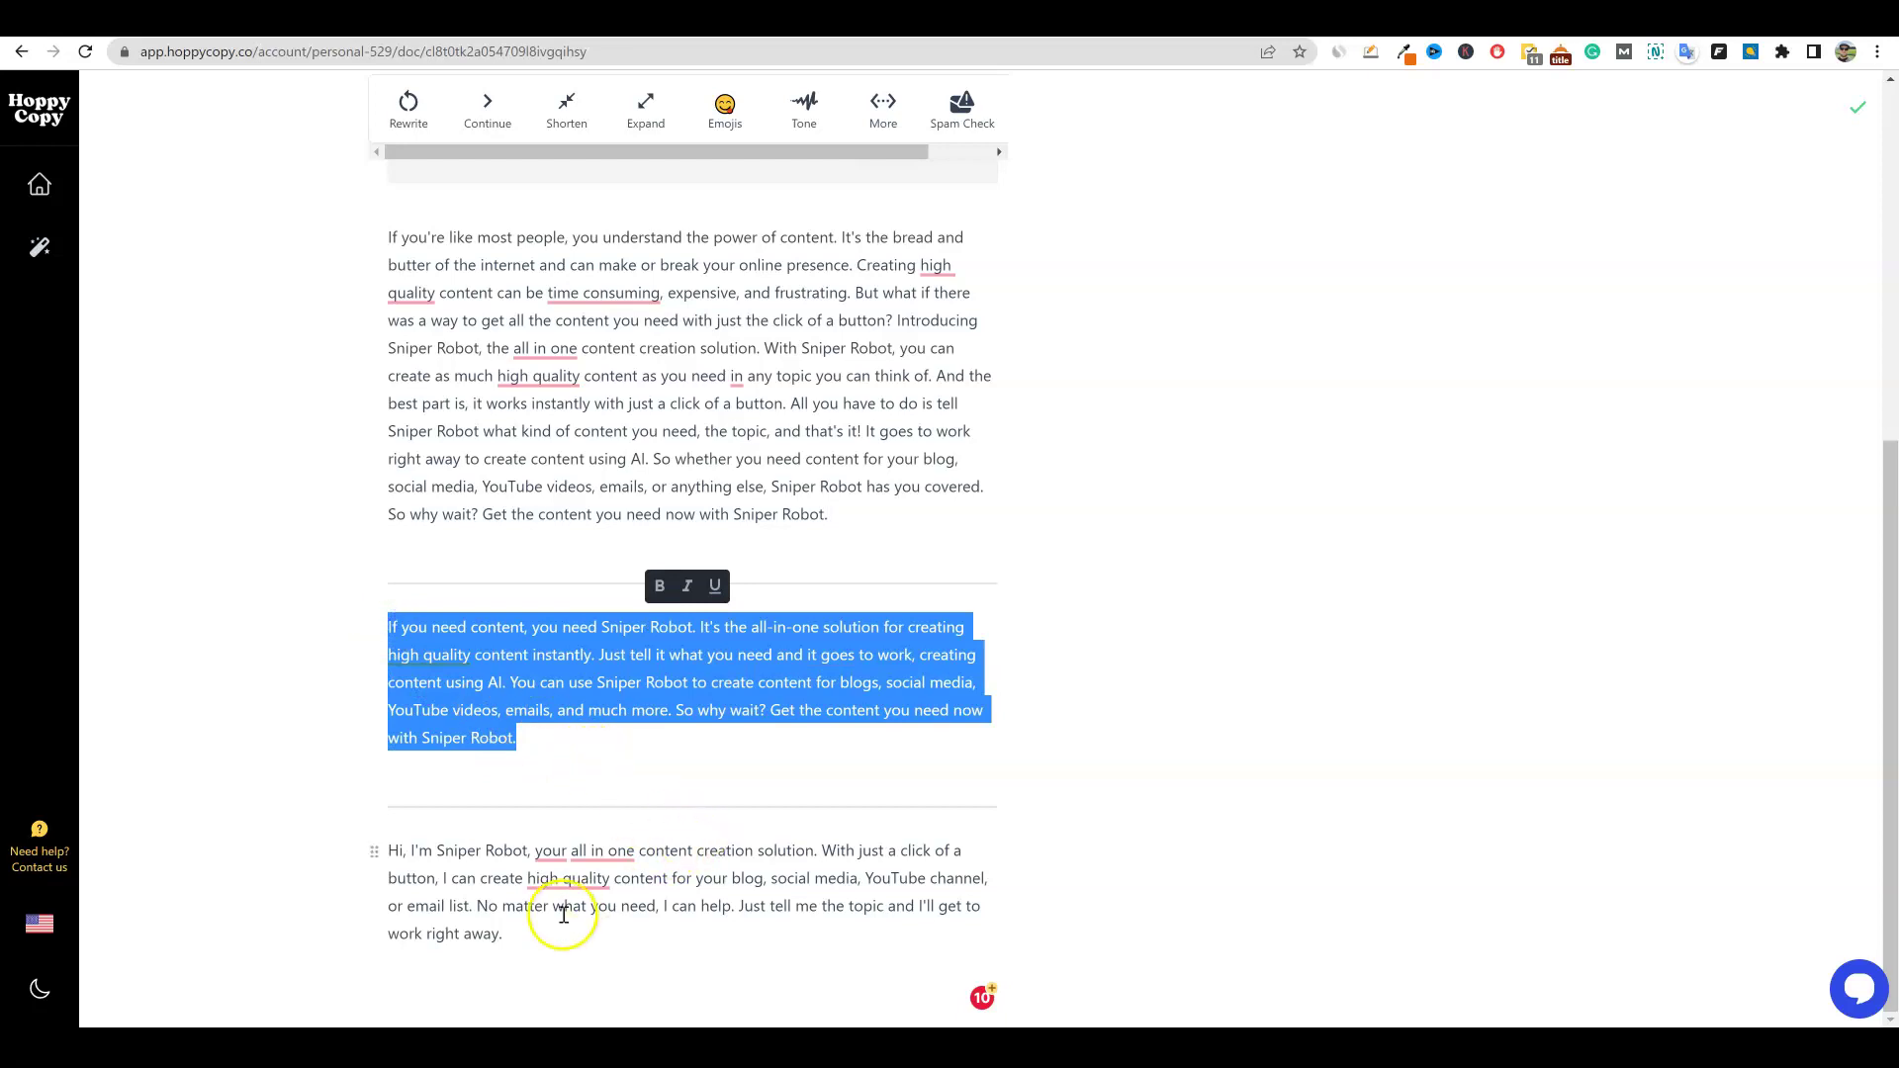
scroll(979, 789, up, 3)
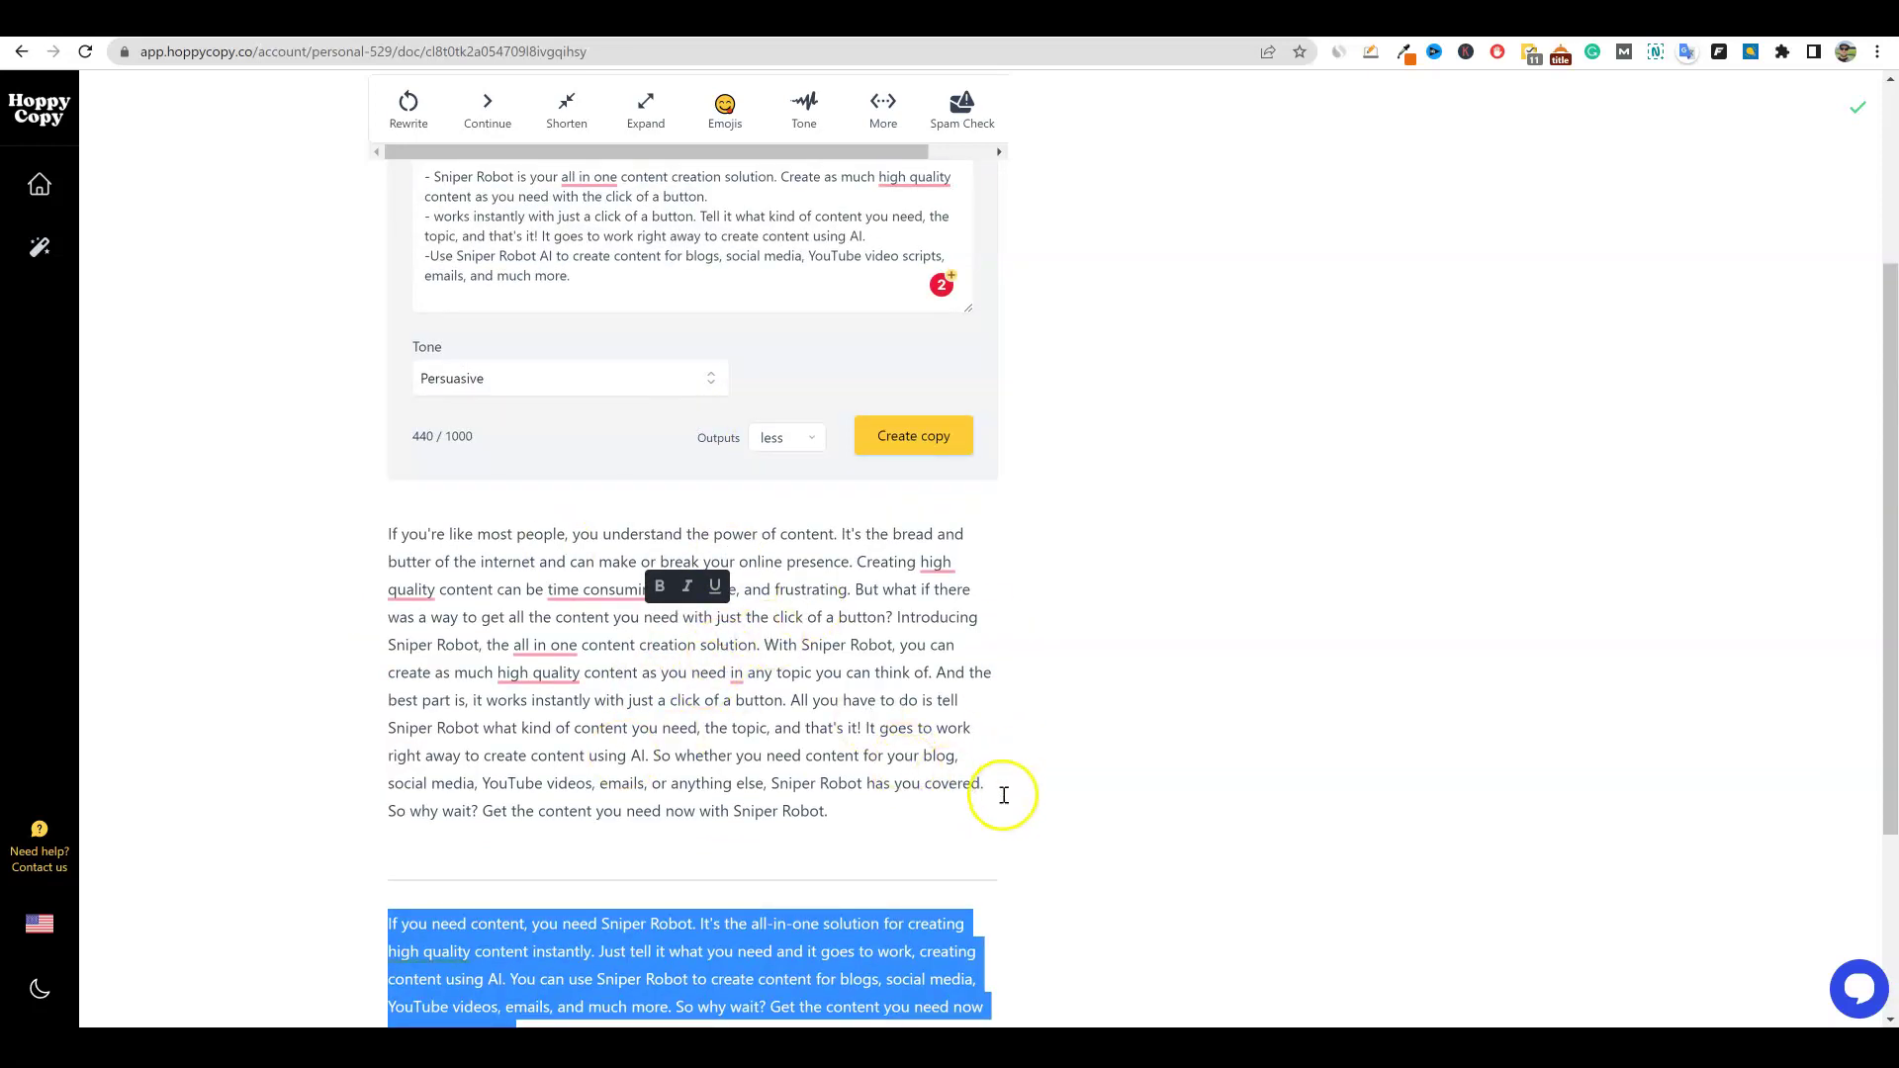
click(857, 807)
scroll(805, 725, down, 3)
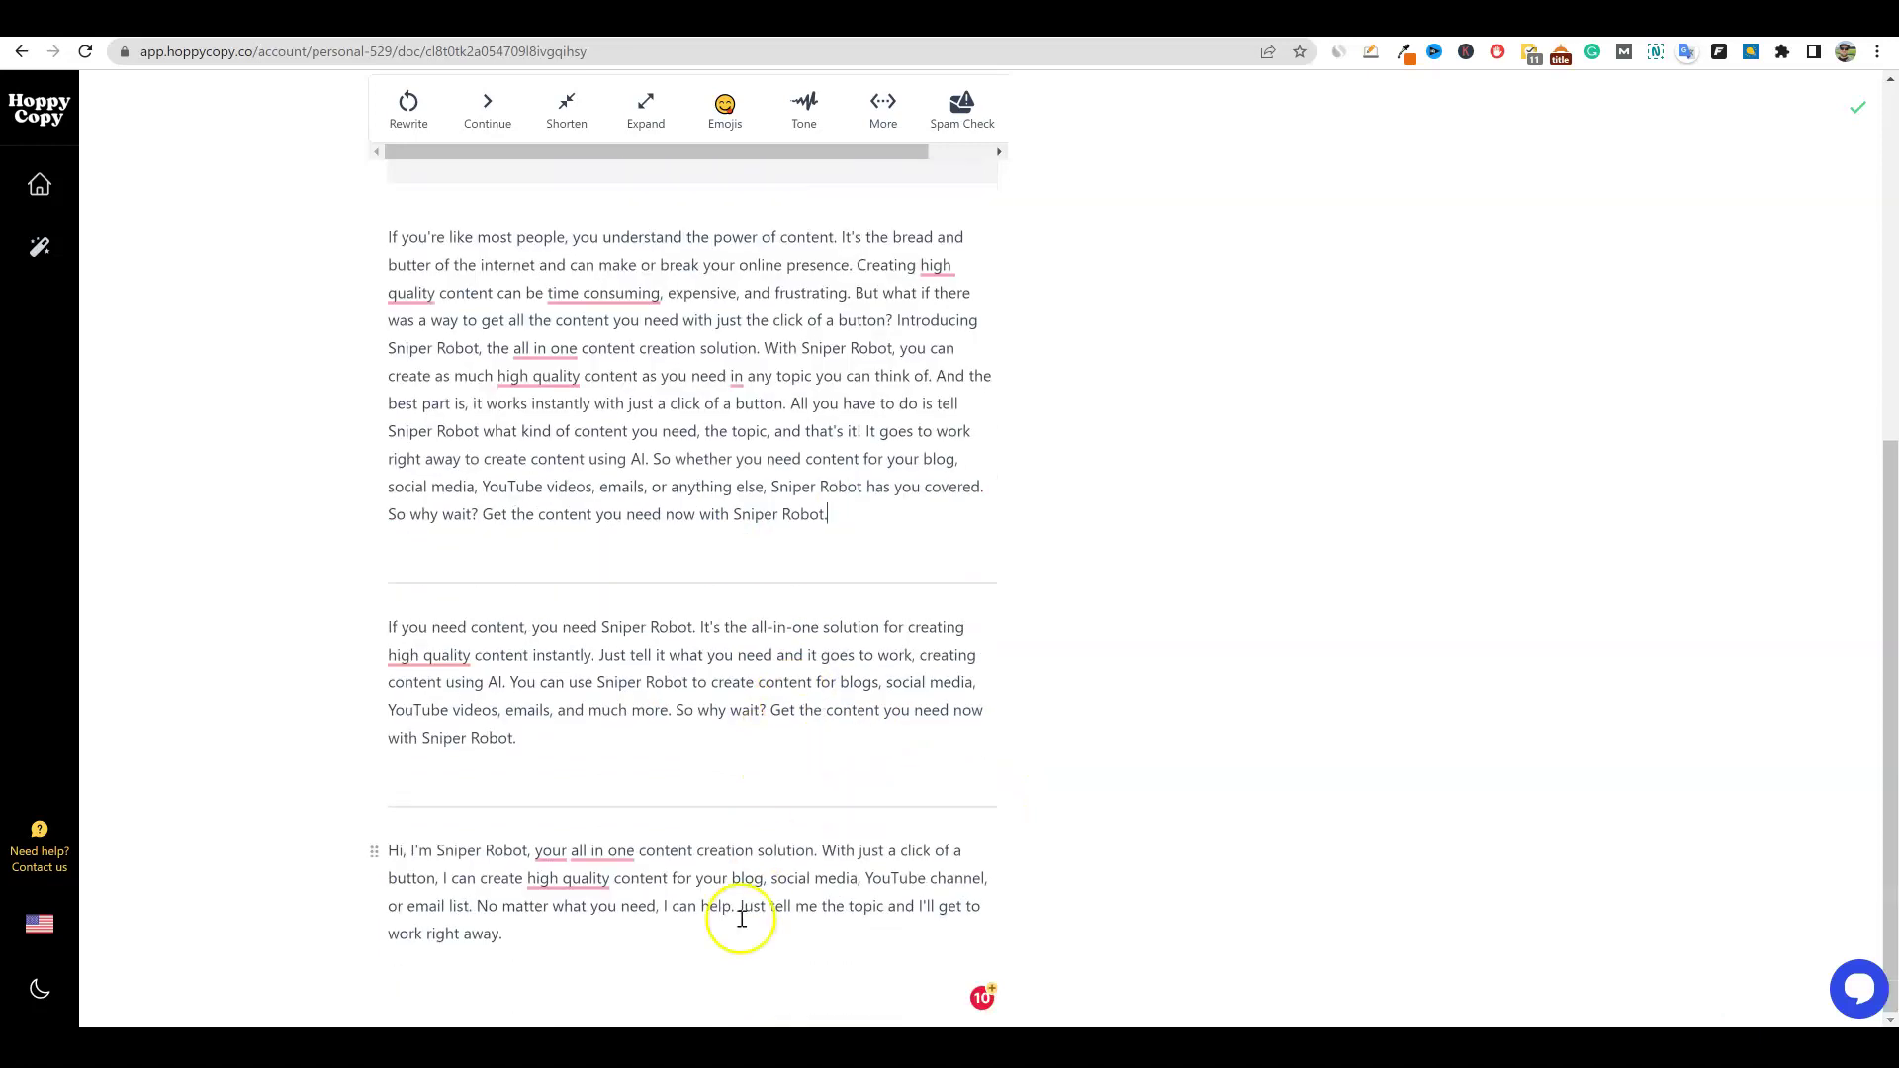
scroll(742, 534, up, 6)
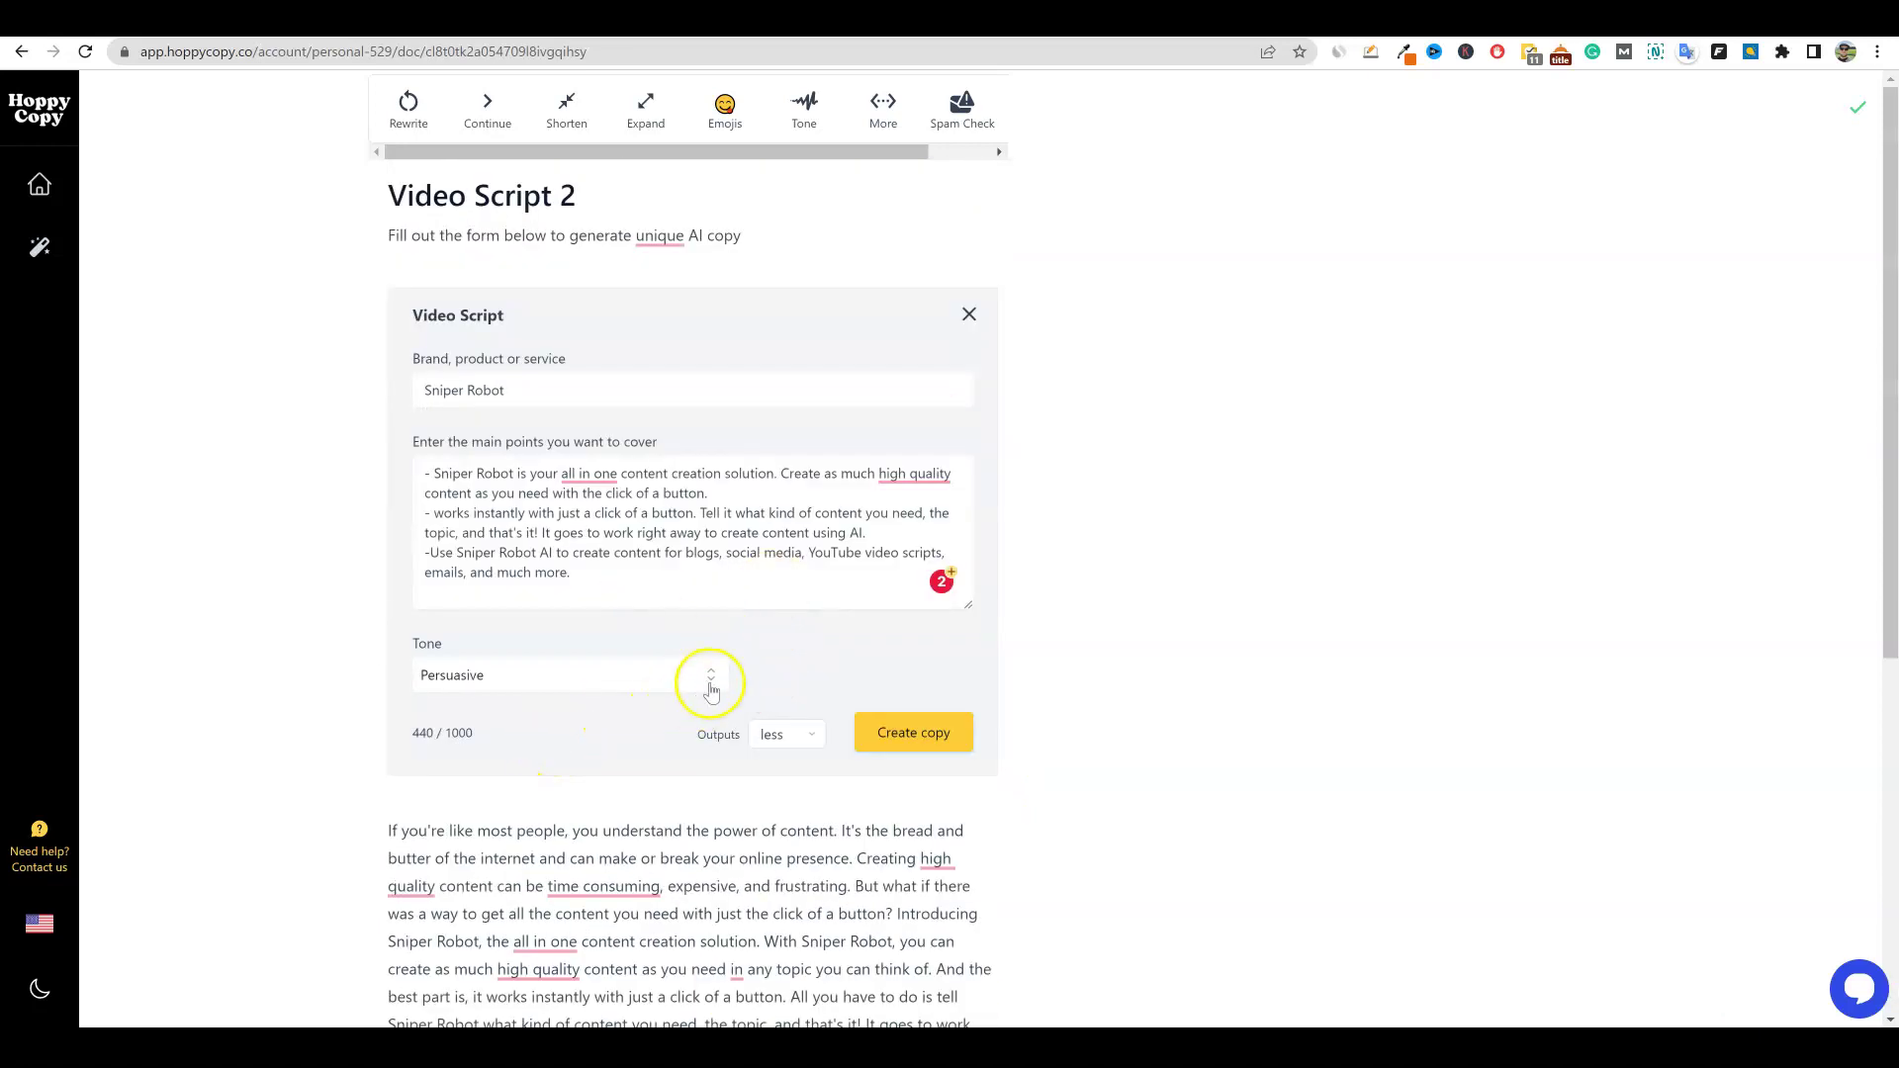
Step: Switch the tone to Professional and generate new Sniper Robot scripts
click(710, 683)
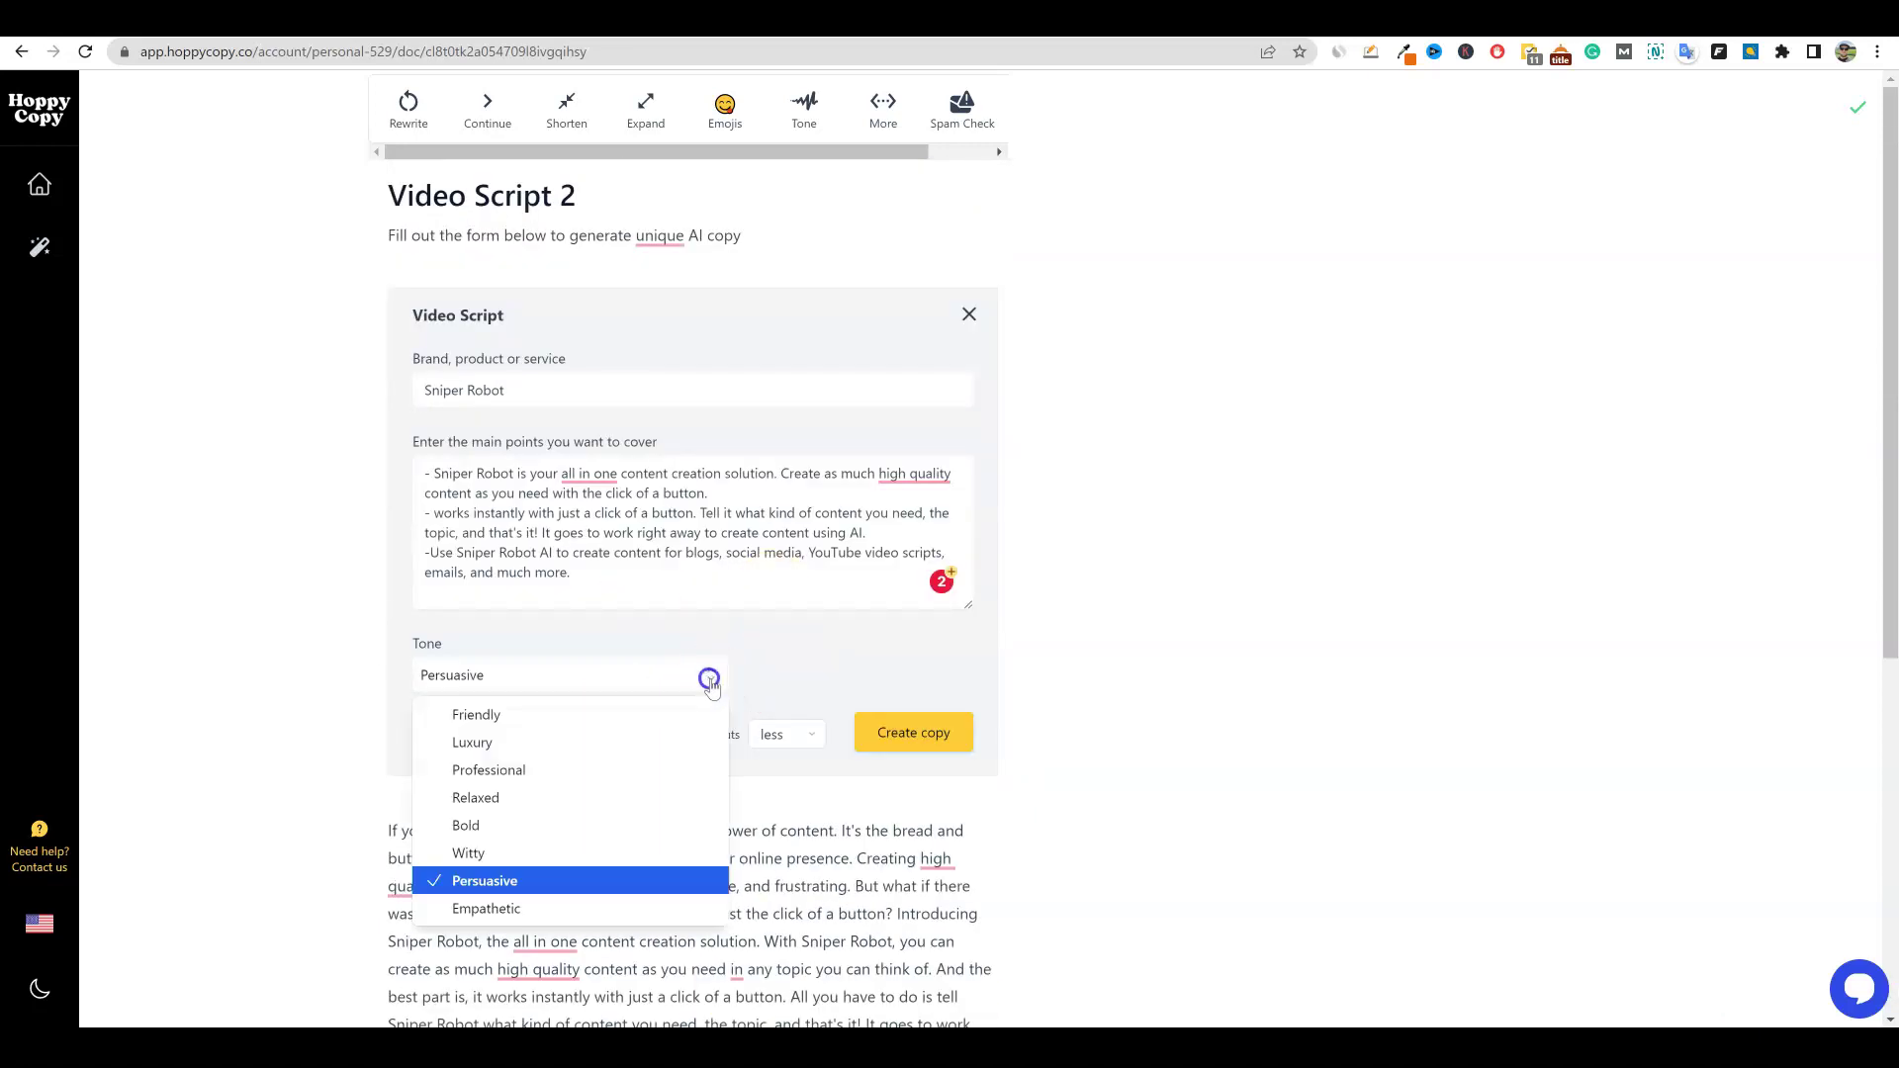
click(534, 771)
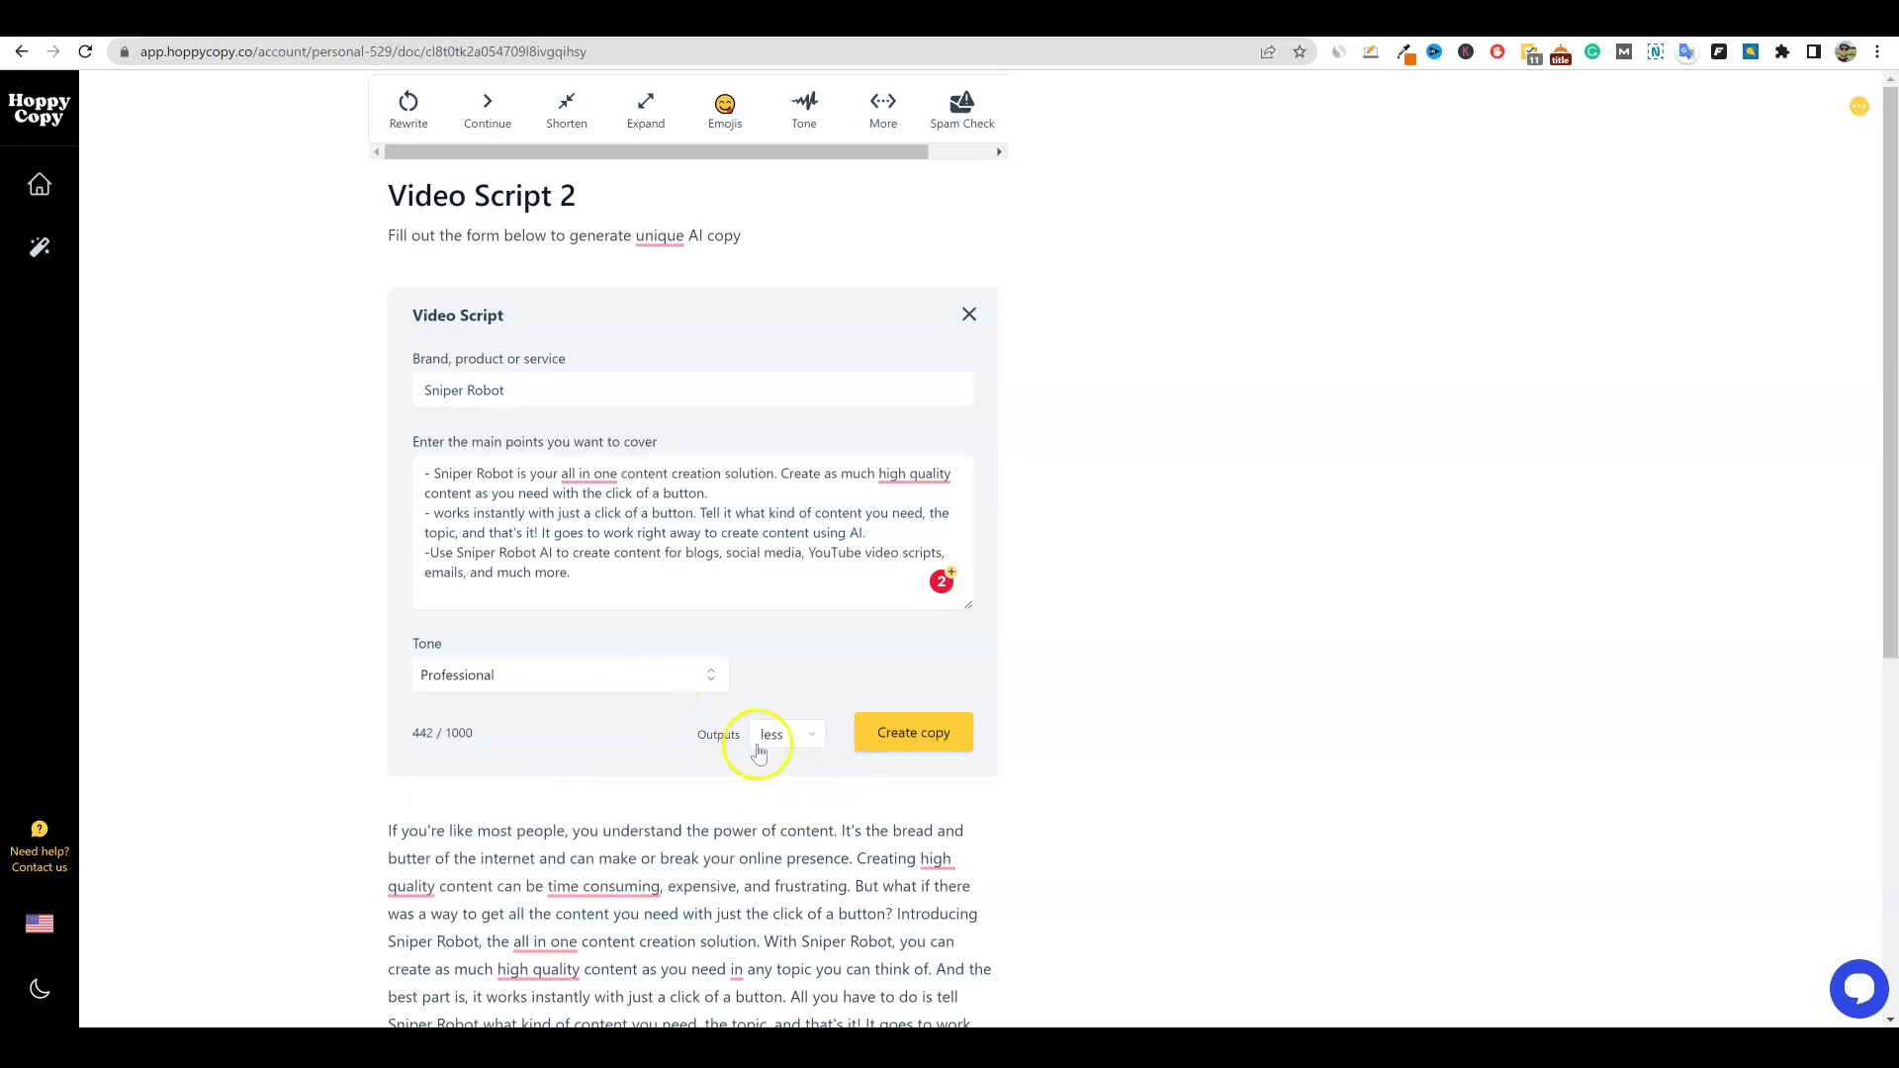
click(936, 744)
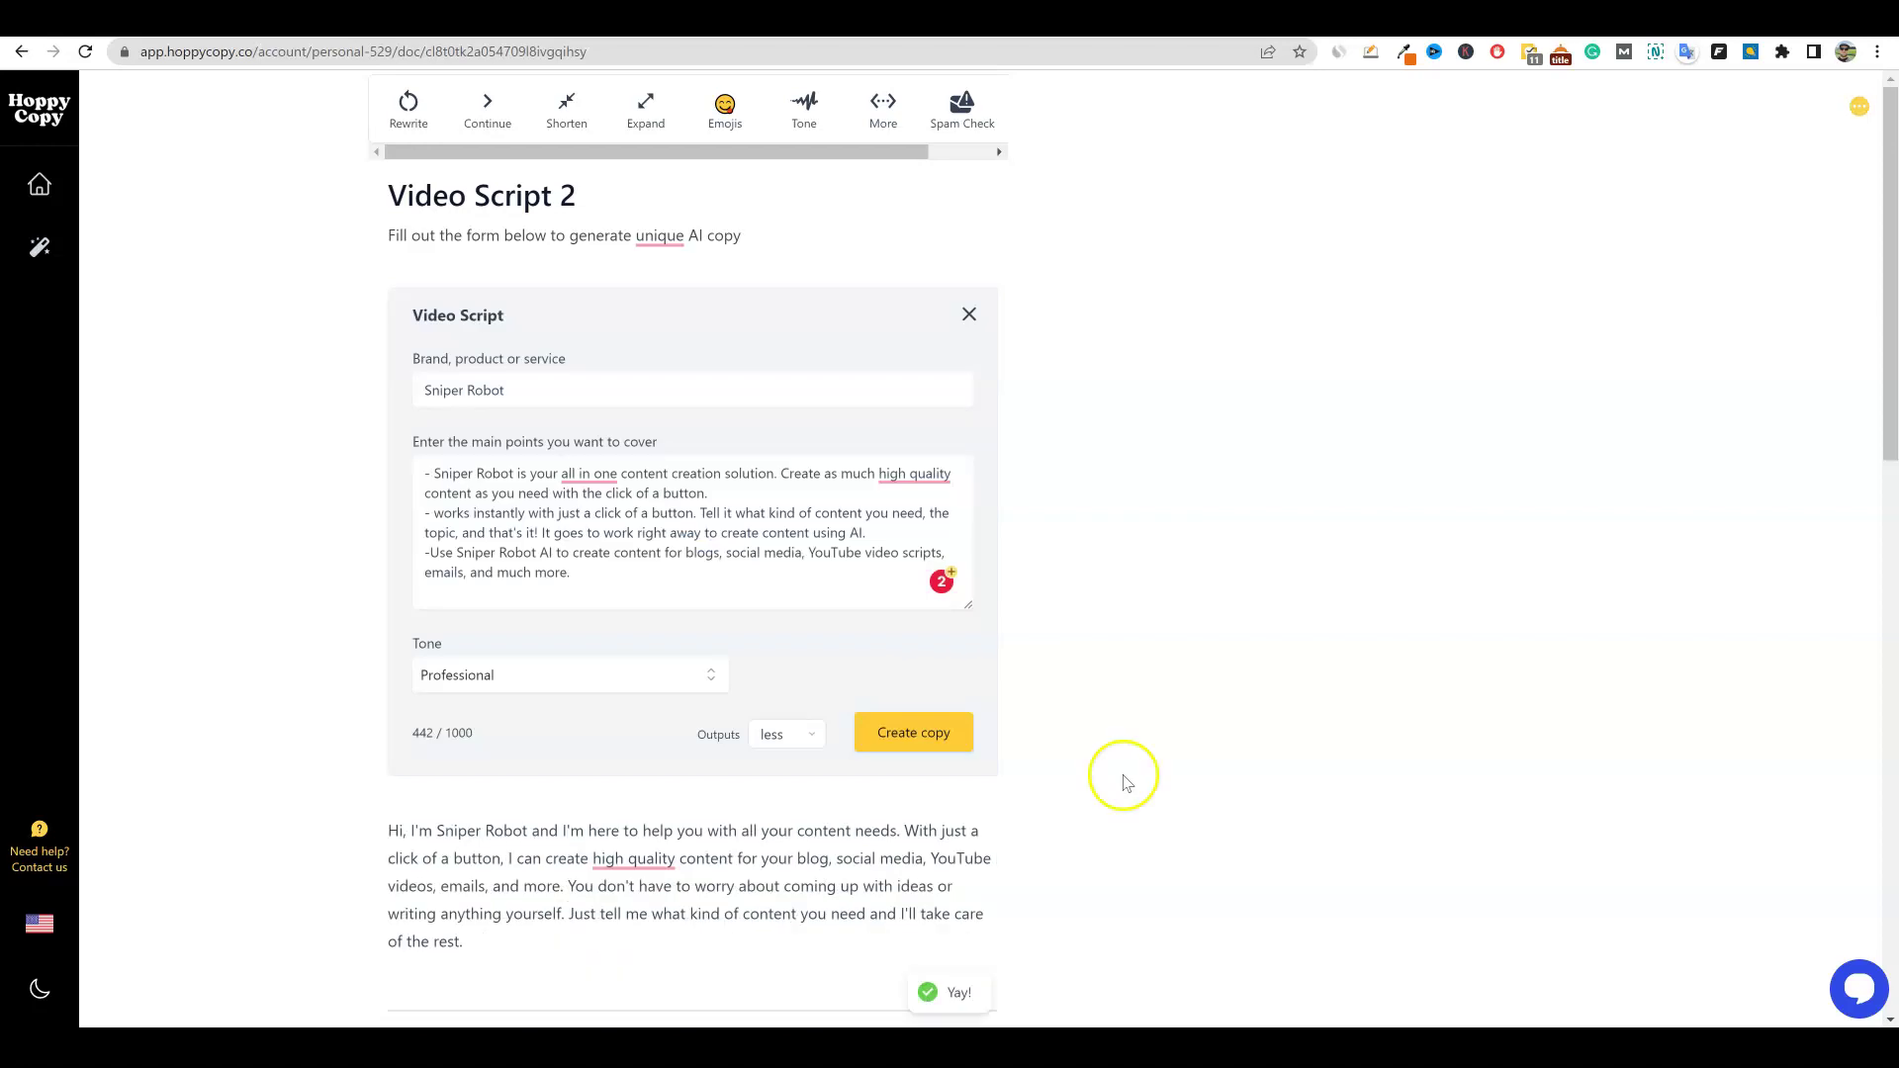
Step: Scroll through the new drafts, selecting the closing lines of the first two
scroll(1123, 782, down, 2)
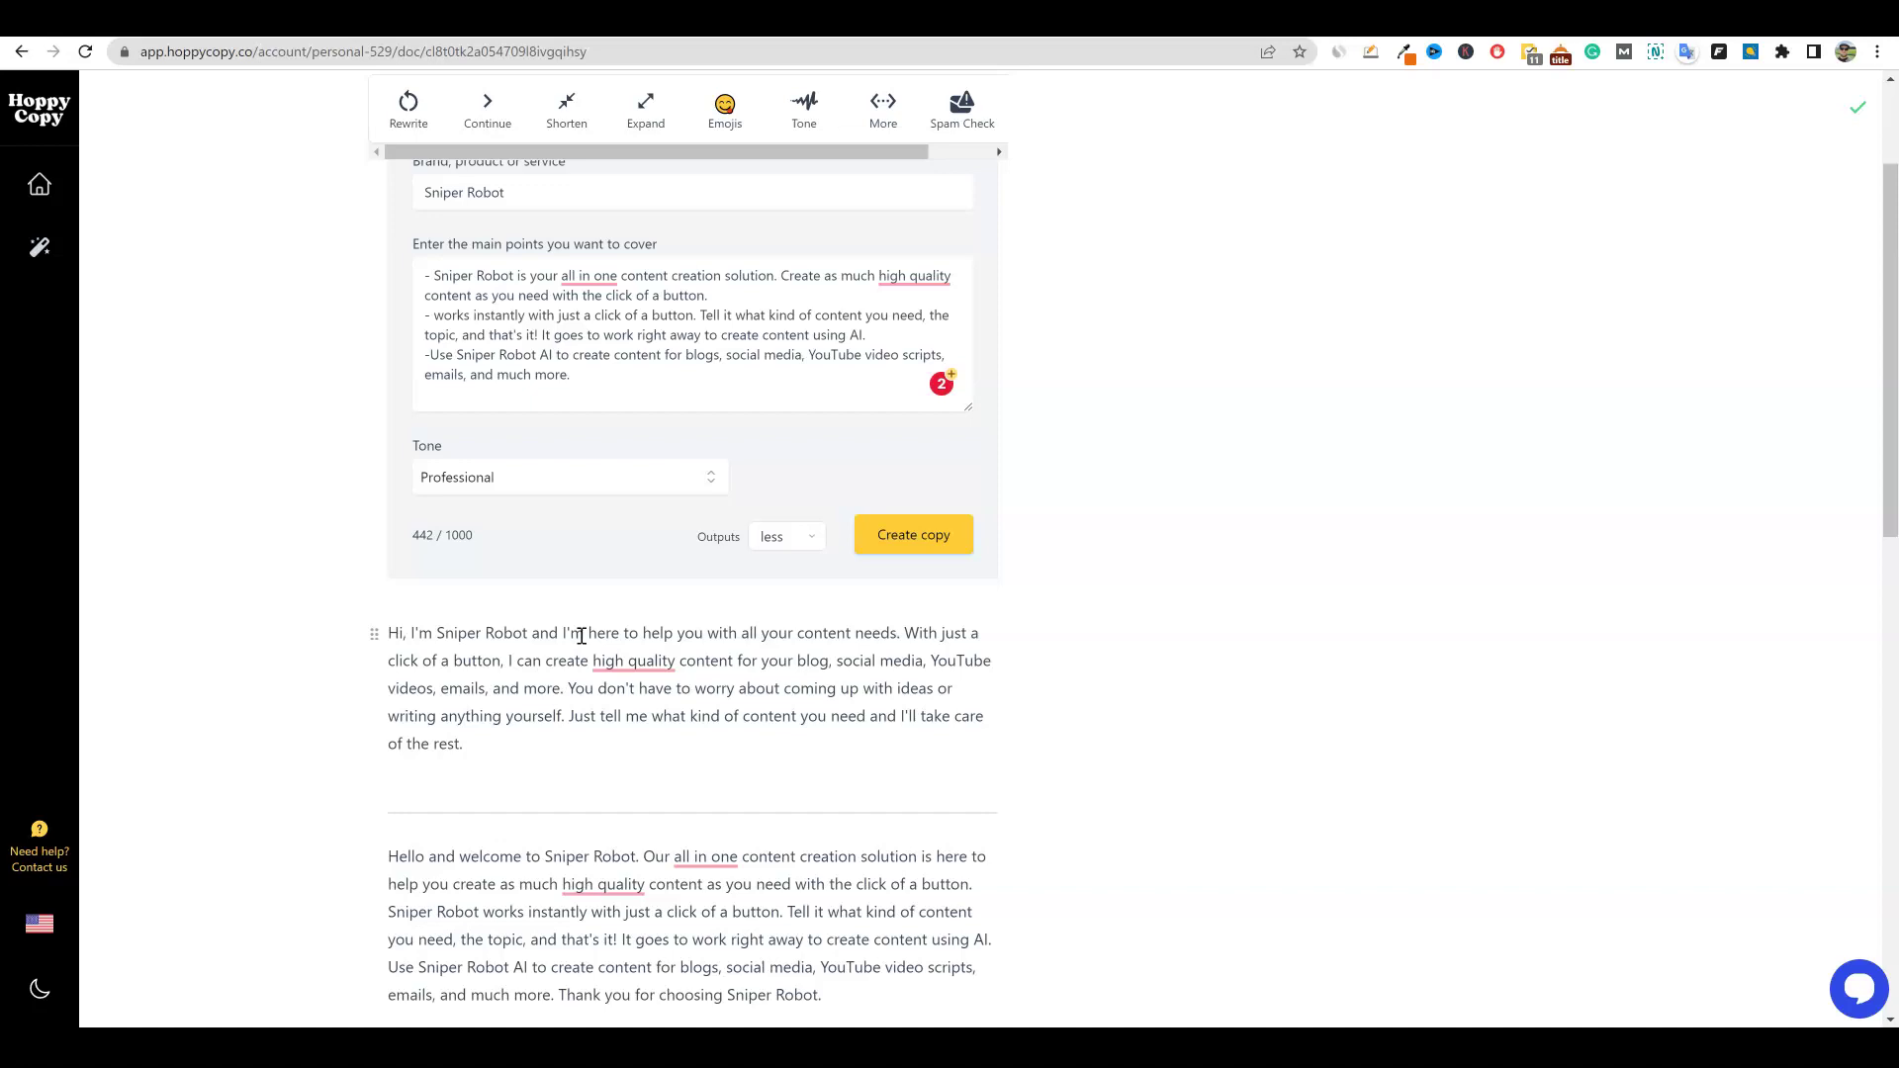
drag(474, 743, 373, 606)
click(700, 767)
scroll(678, 768, down, 4)
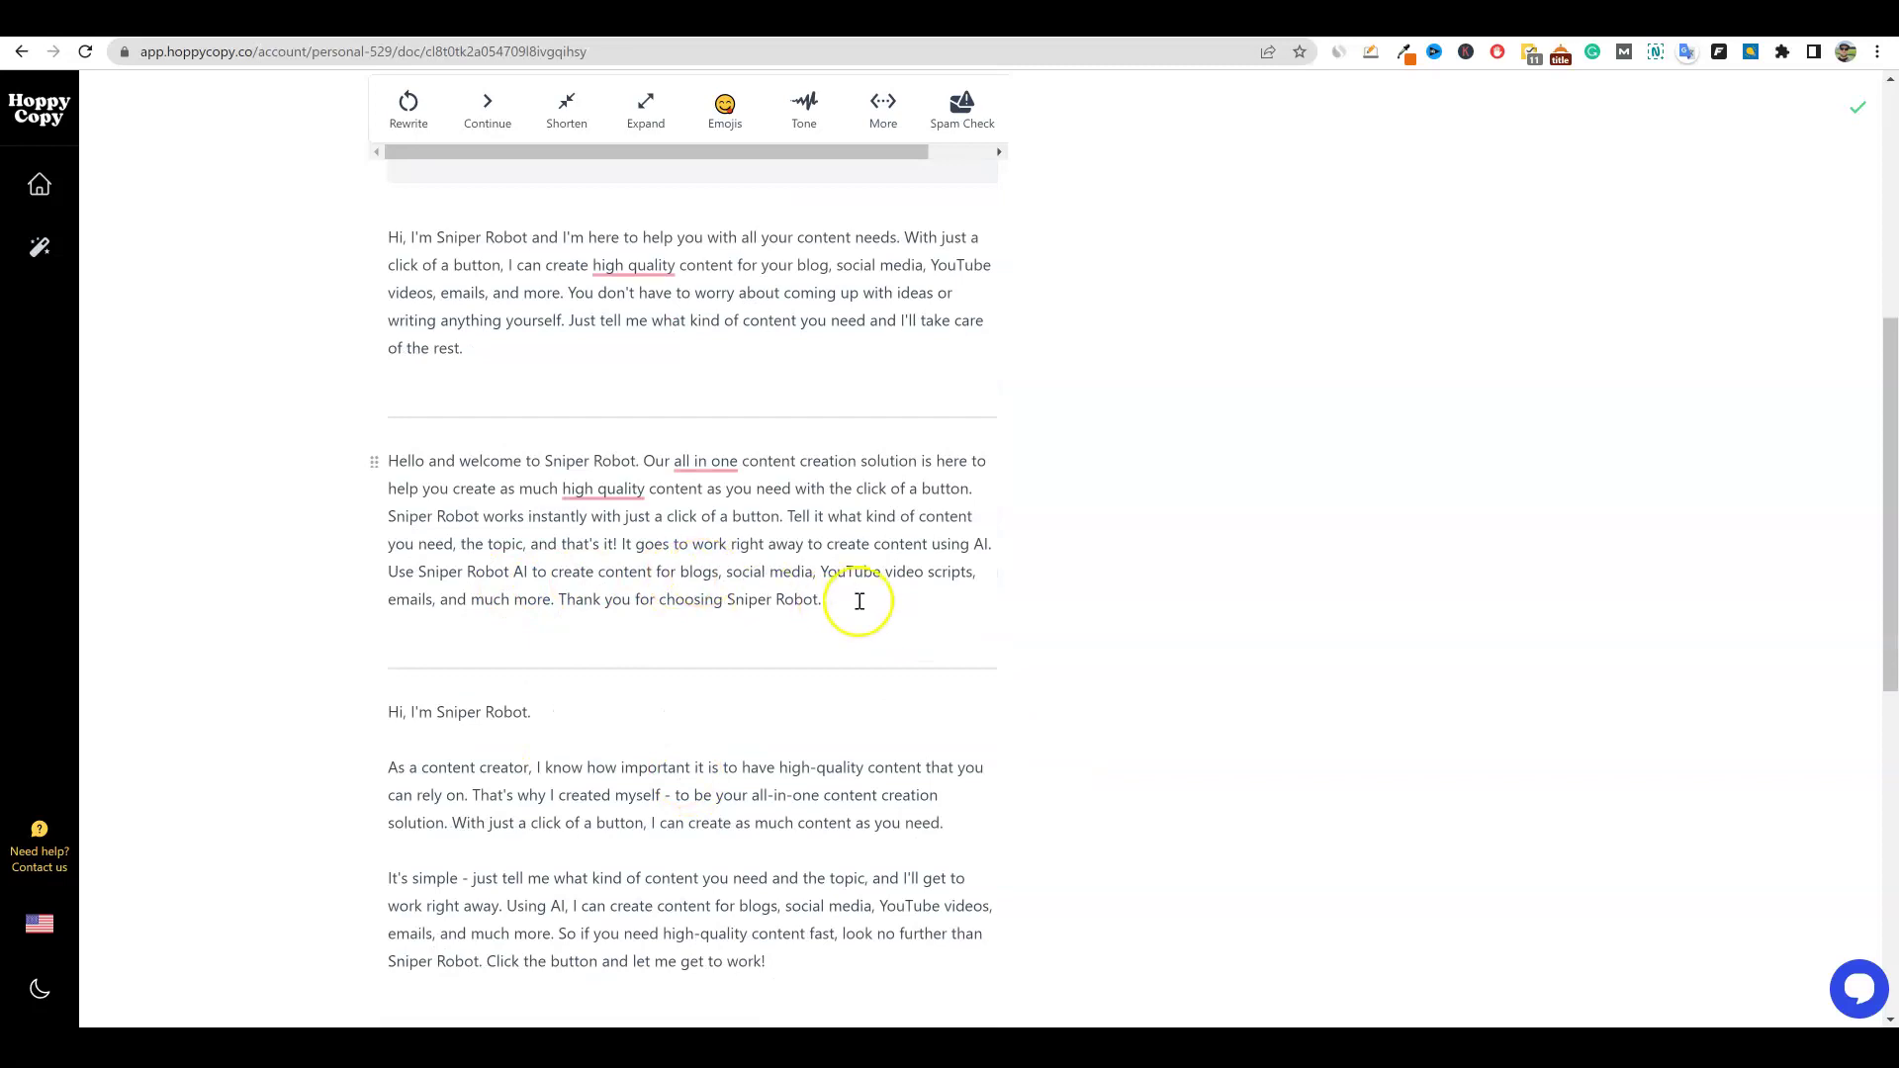
mouse_move(859, 602)
mouse_down()
mouse_move(784, 597)
mouse_move(369, 436)
mouse_move(841, 506)
mouse_move(837, 571)
mouse_up()
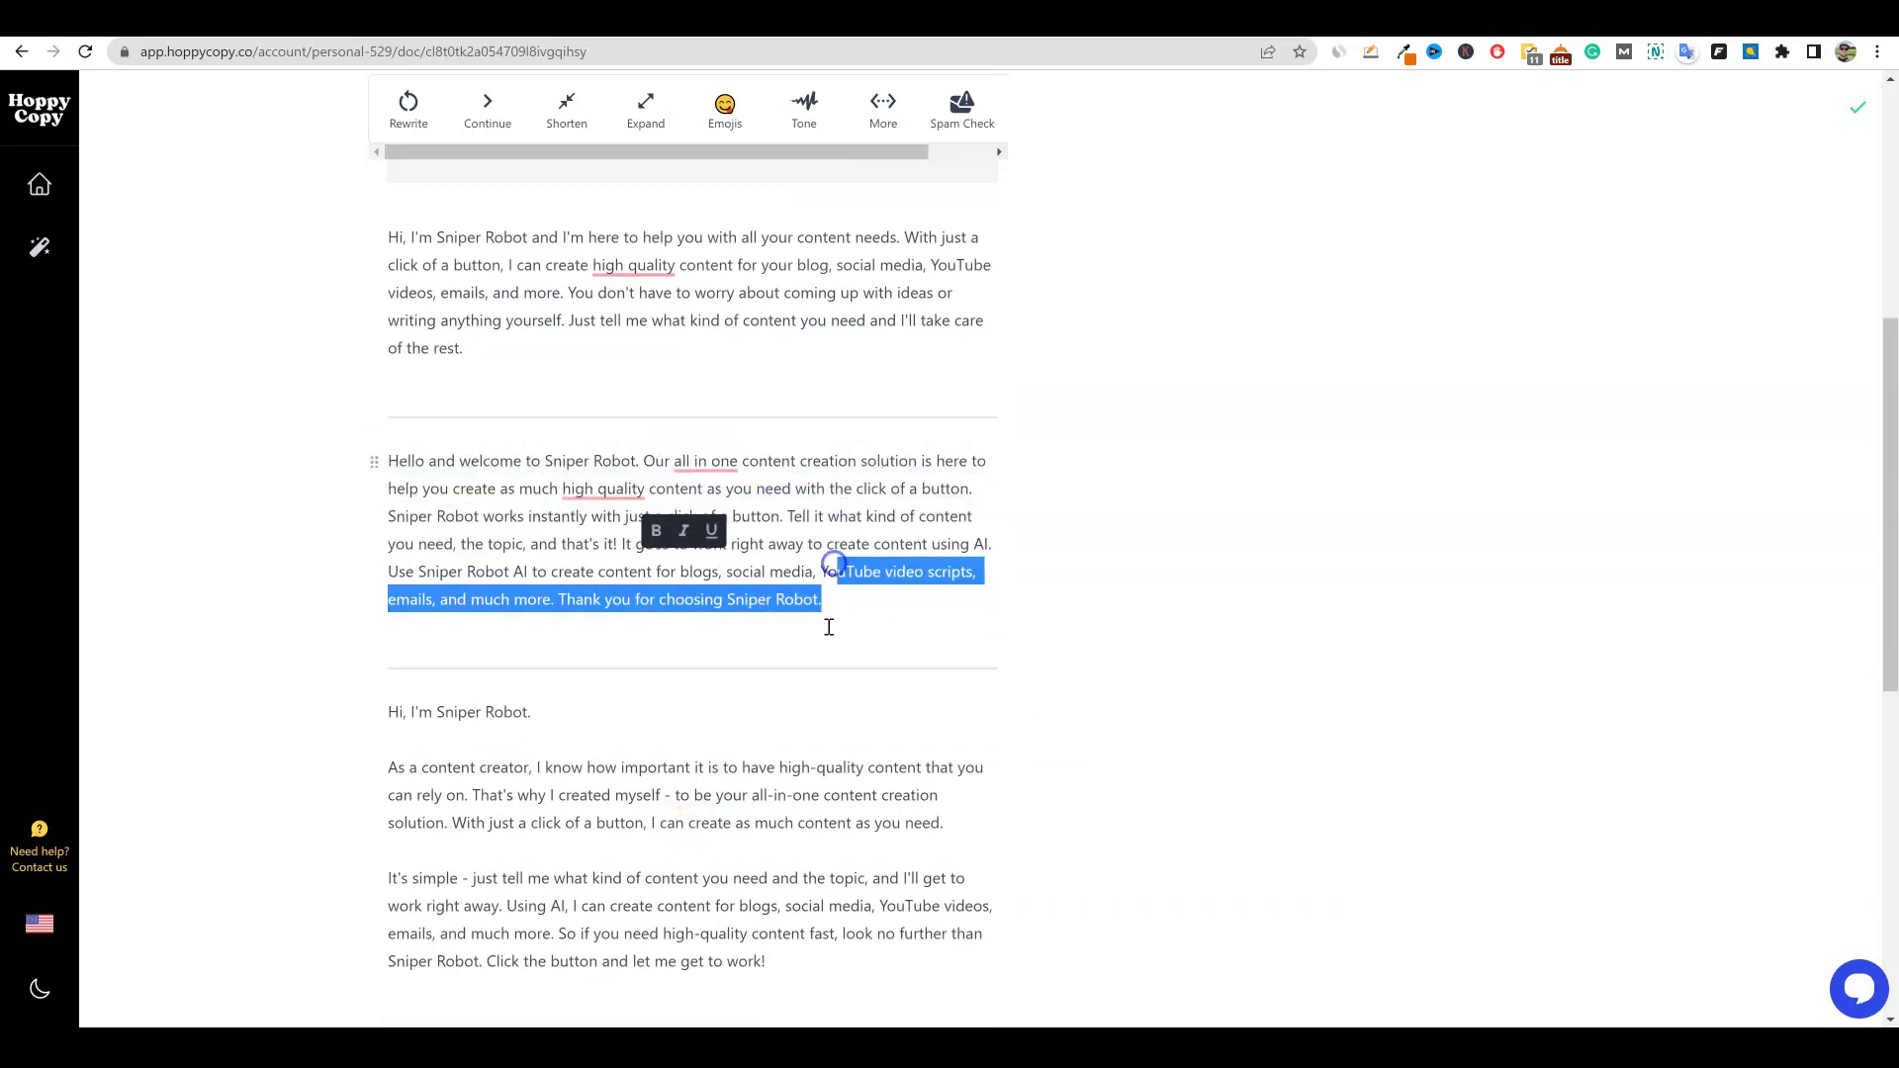
scroll(771, 673, down, 2)
scroll(738, 687, up, 1)
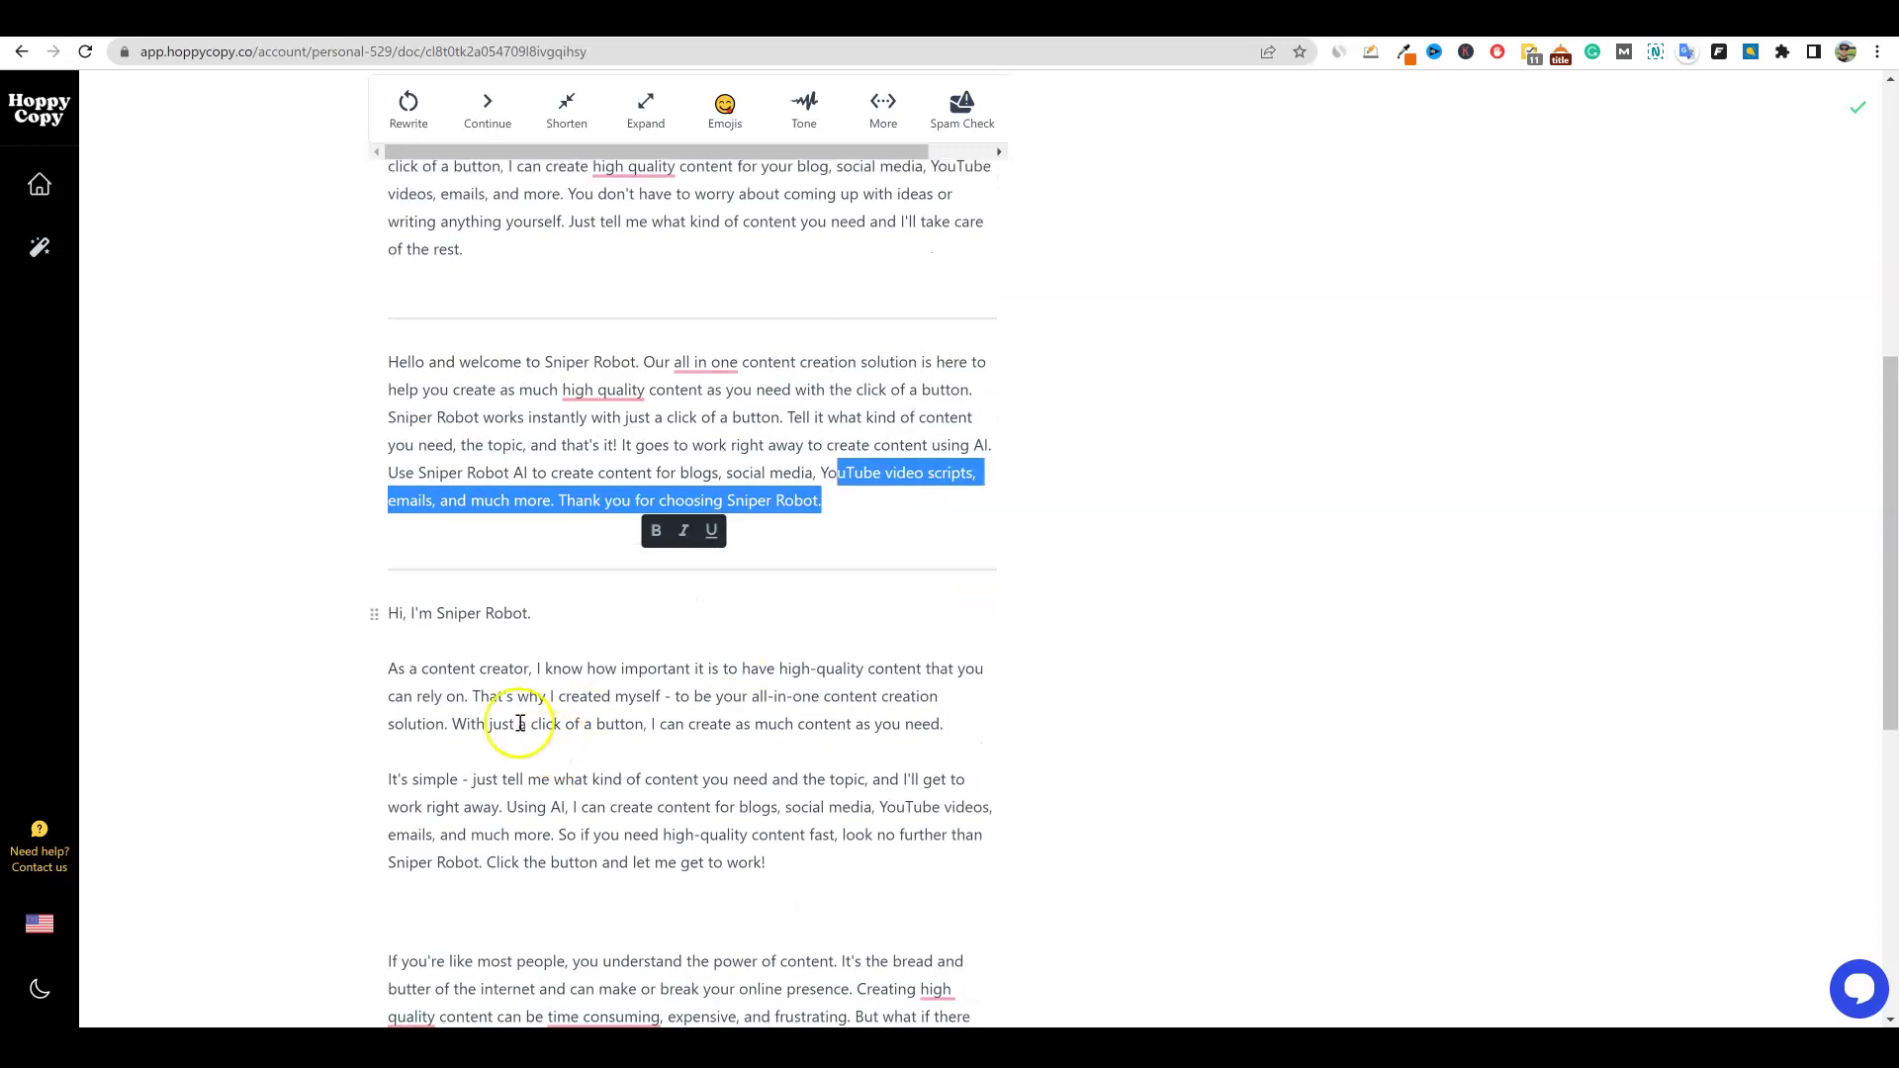
scroll(523, 692, up, 7)
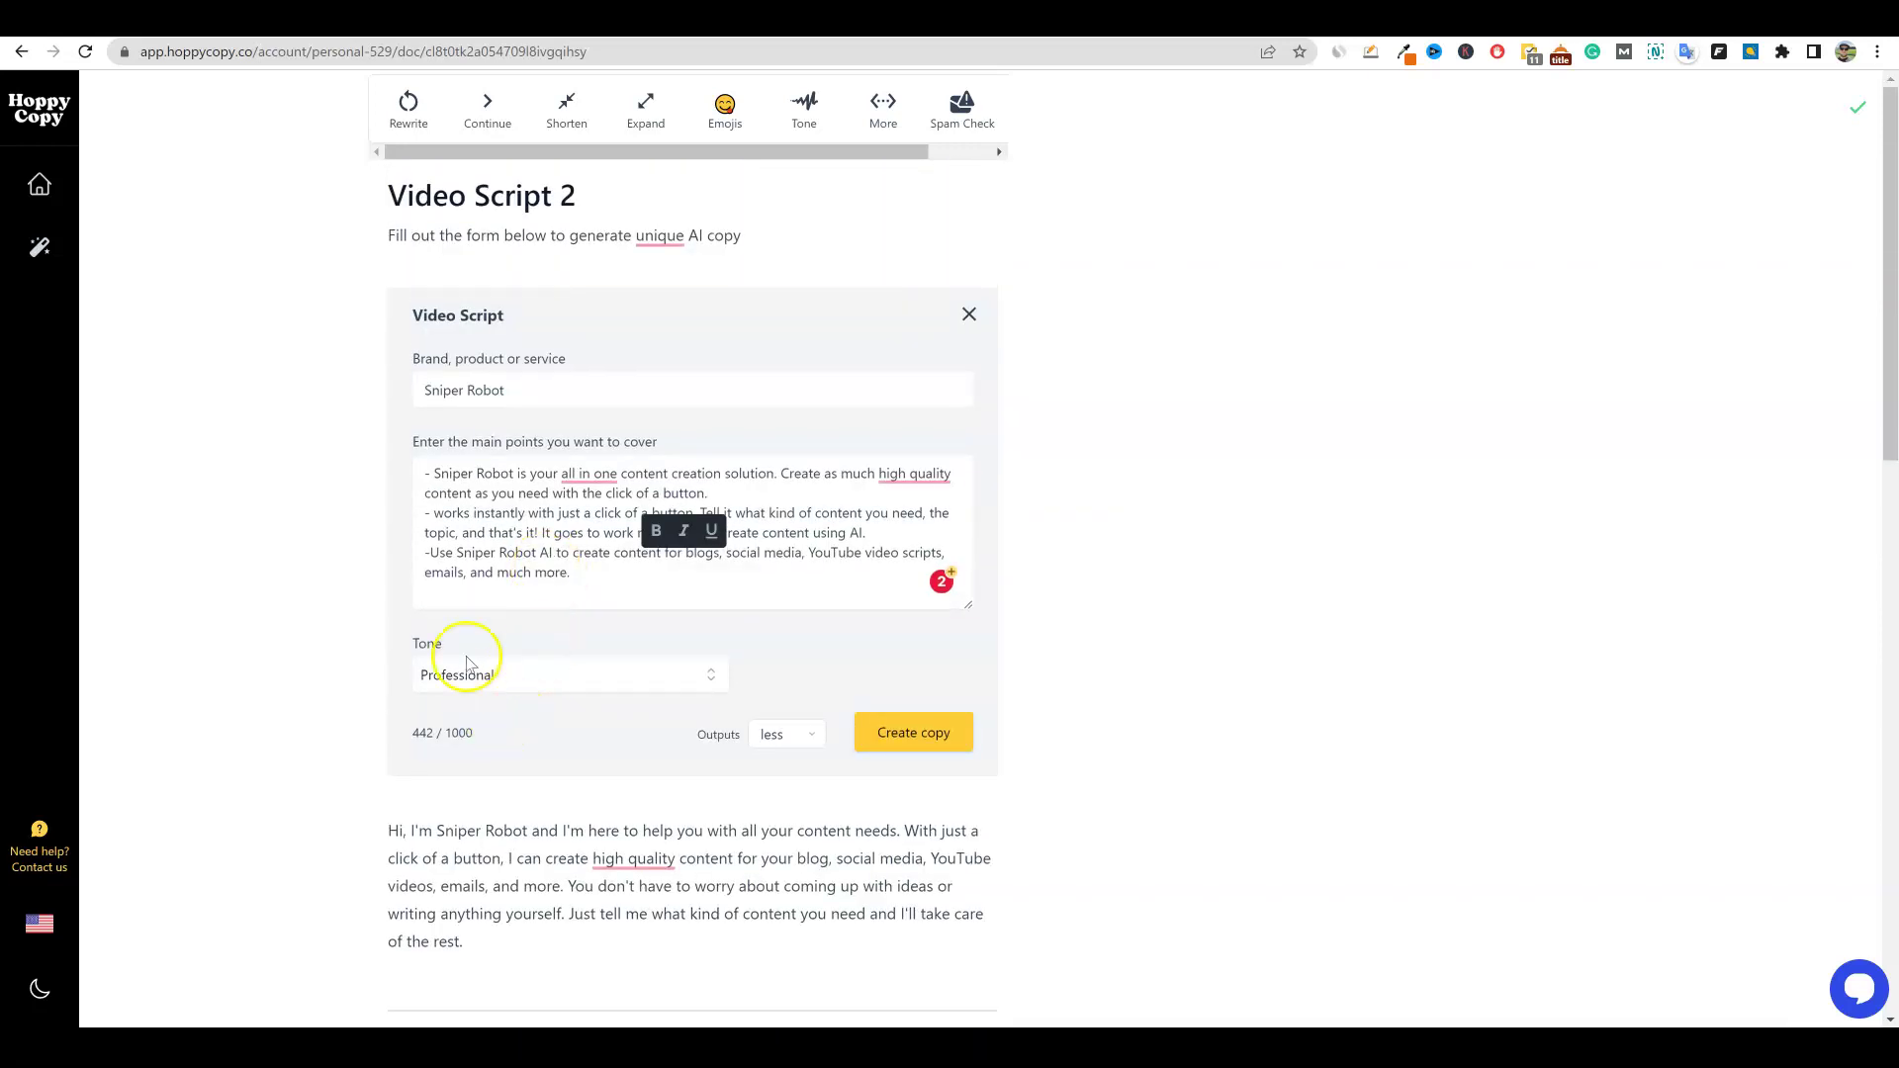
scroll(473, 712, down, 7)
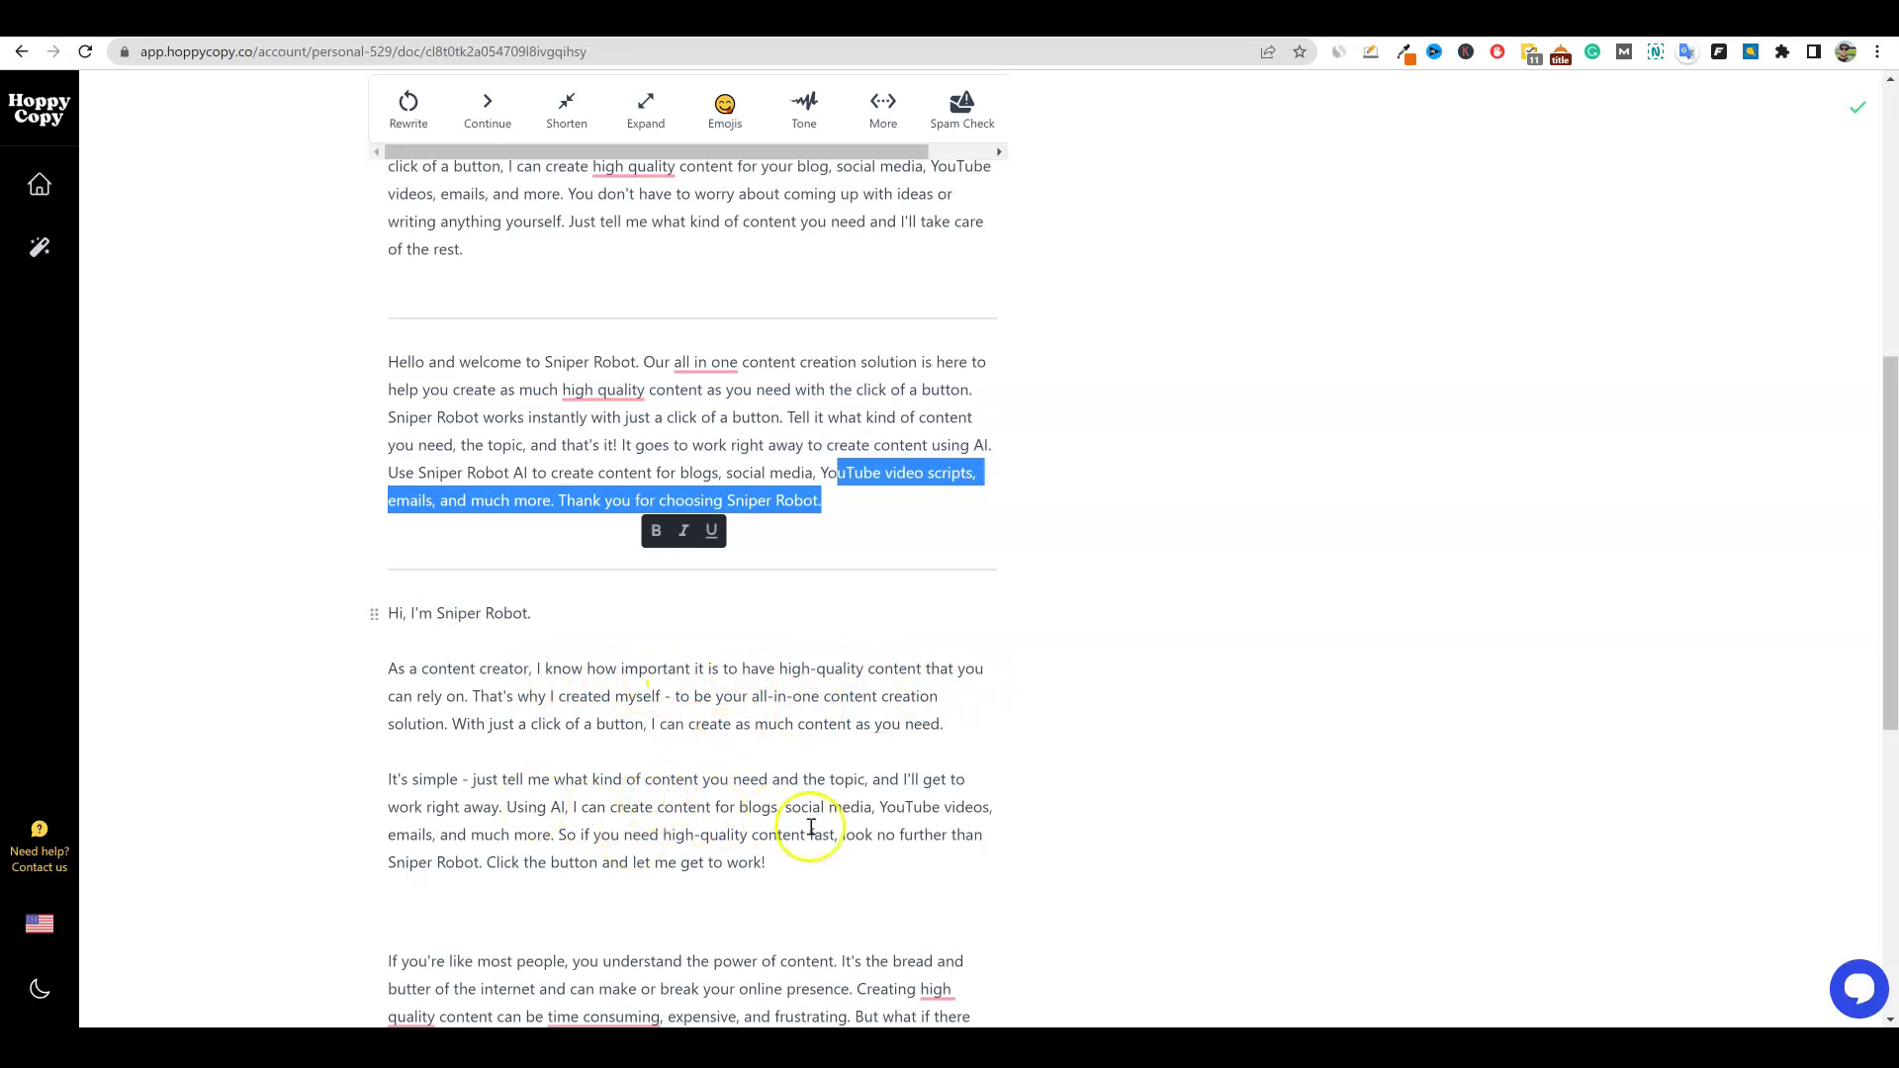
scroll(806, 827, down, 4)
scroll(814, 827, up, 6)
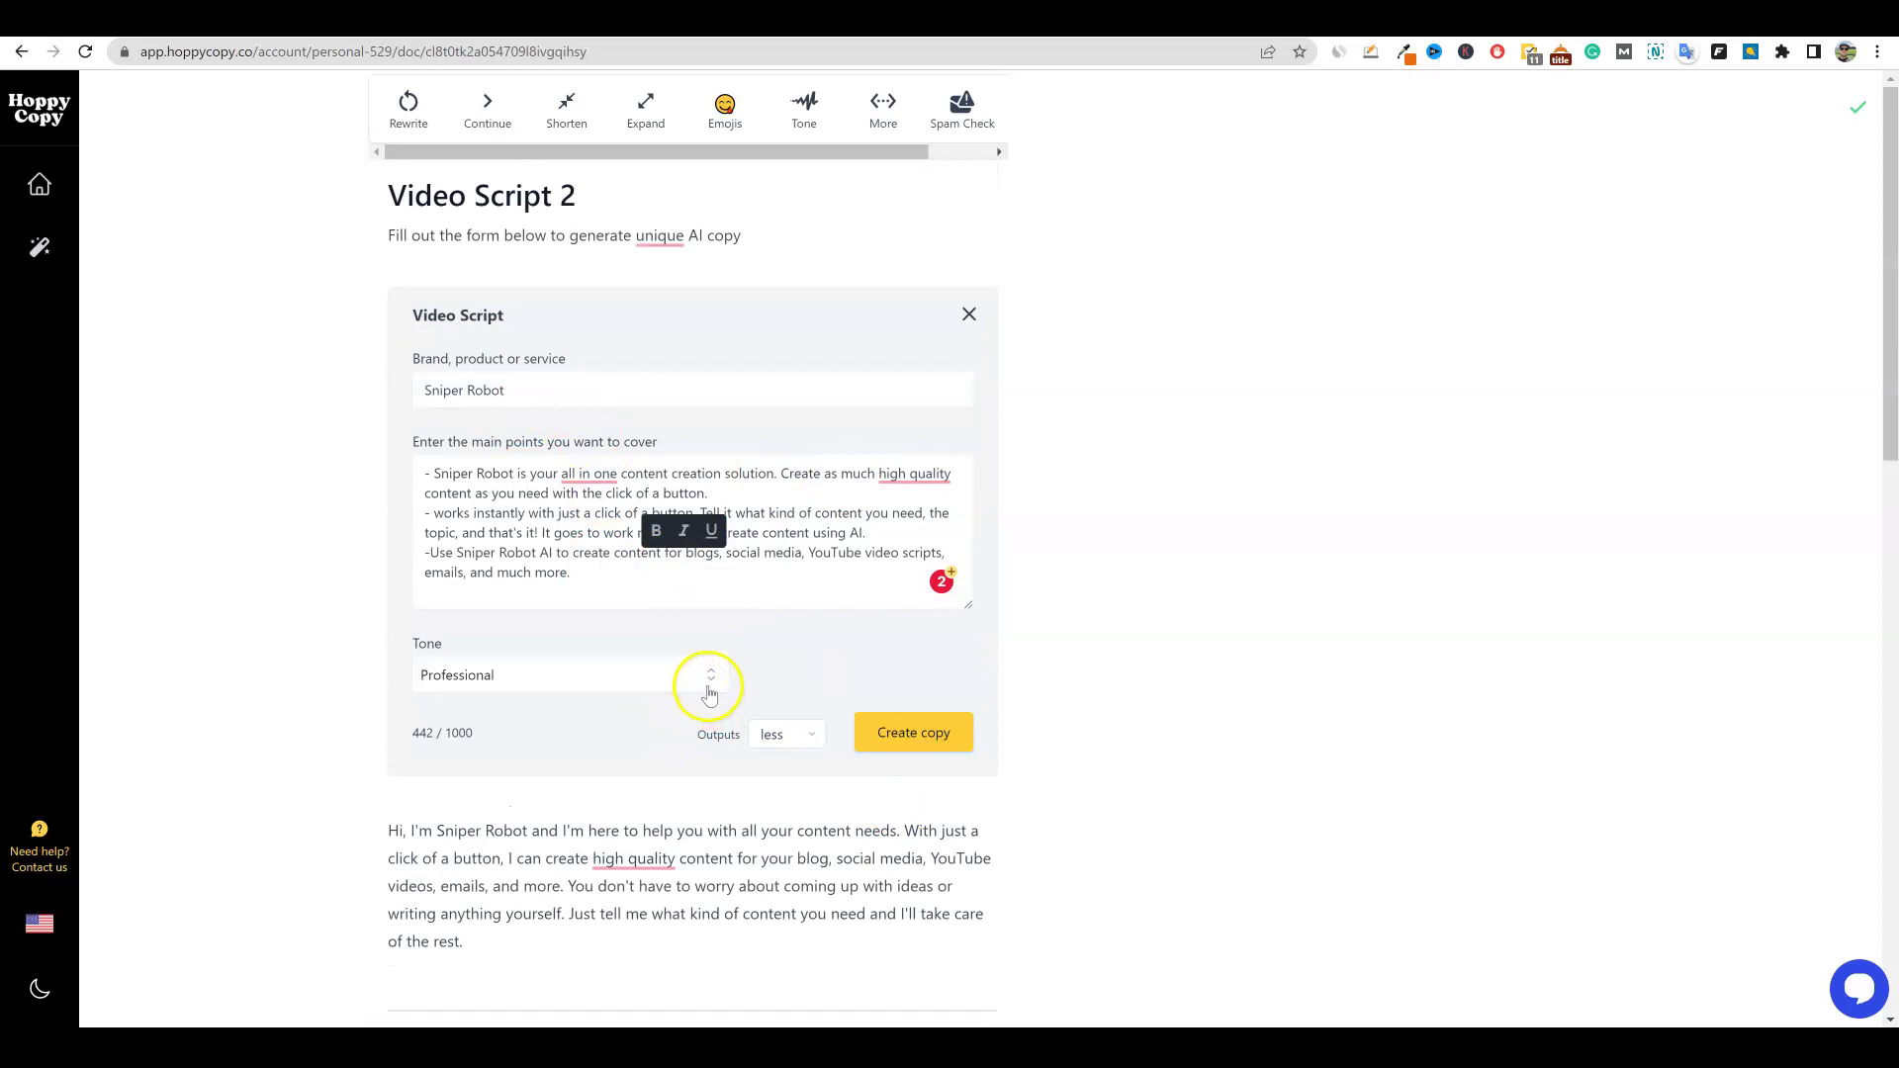
click(709, 677)
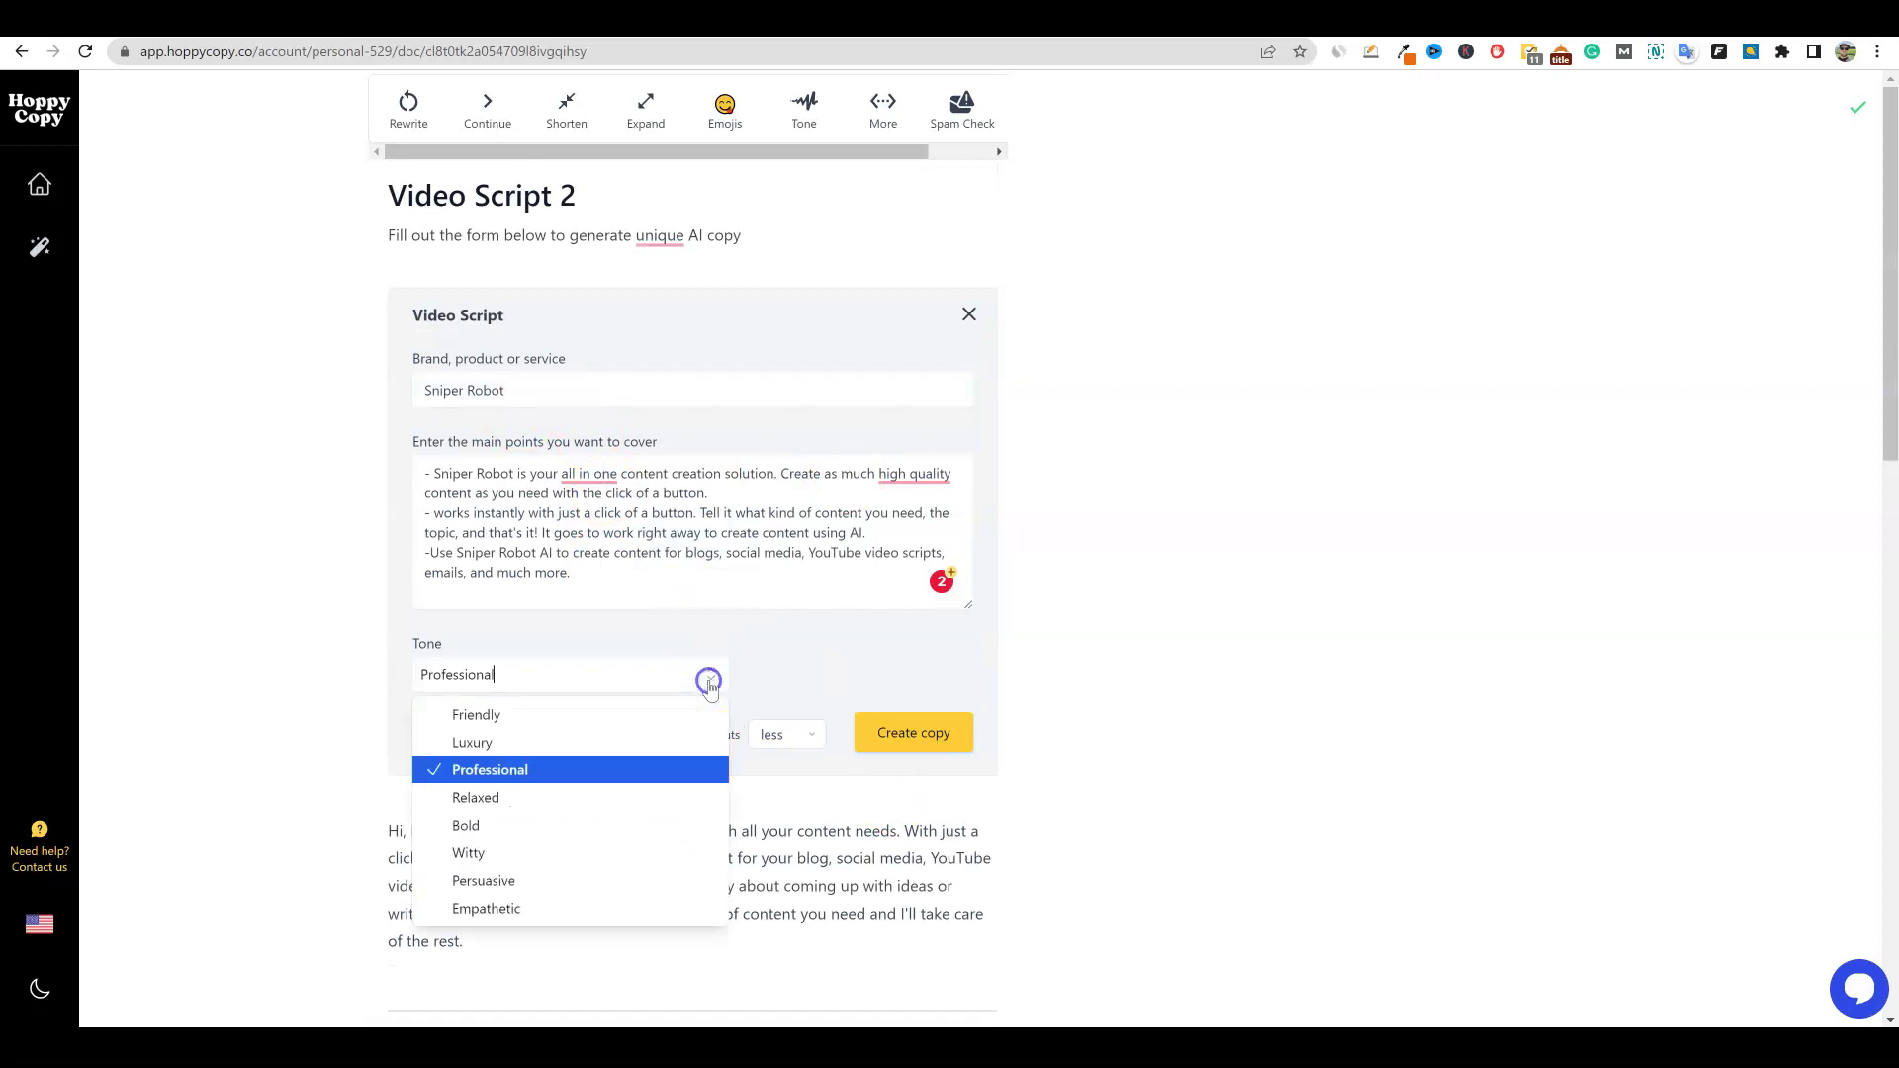
click(484, 797)
click(898, 744)
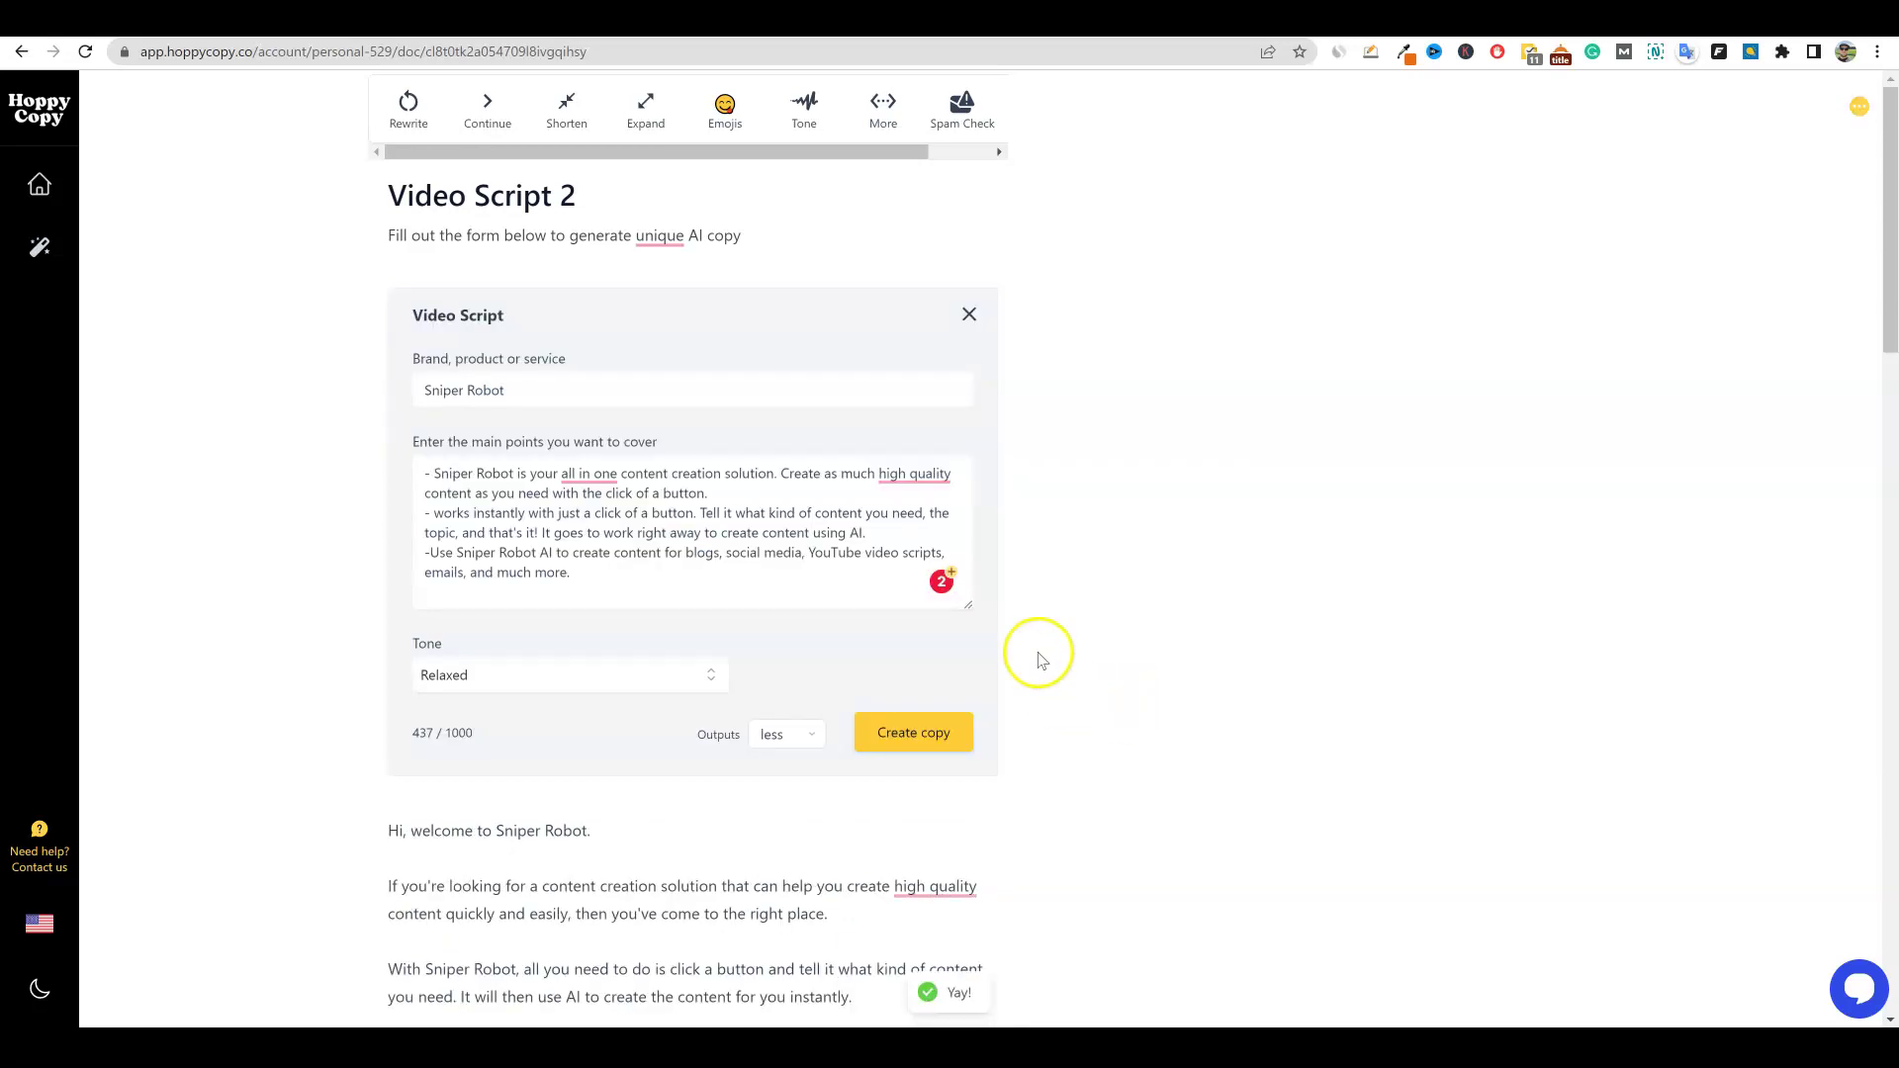
scroll(1087, 792, down, 1)
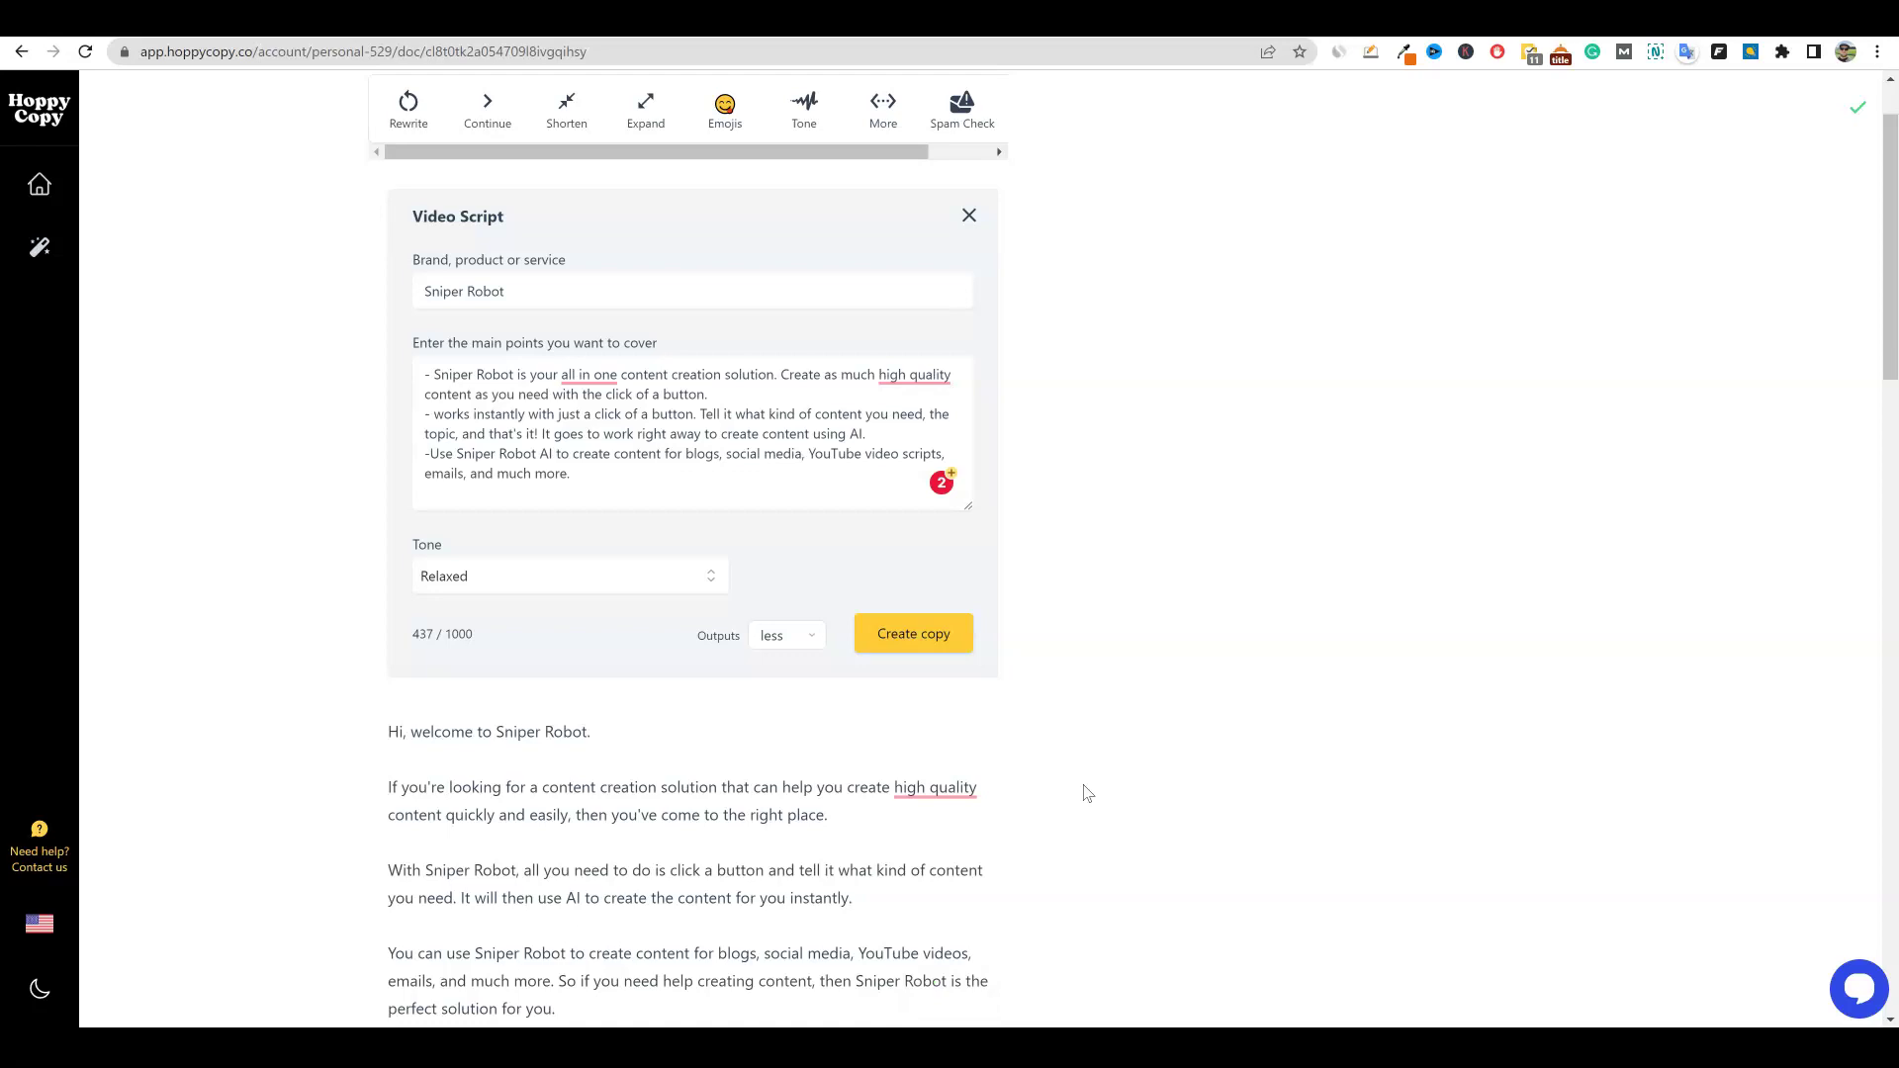
scroll(1087, 791, down, 3)
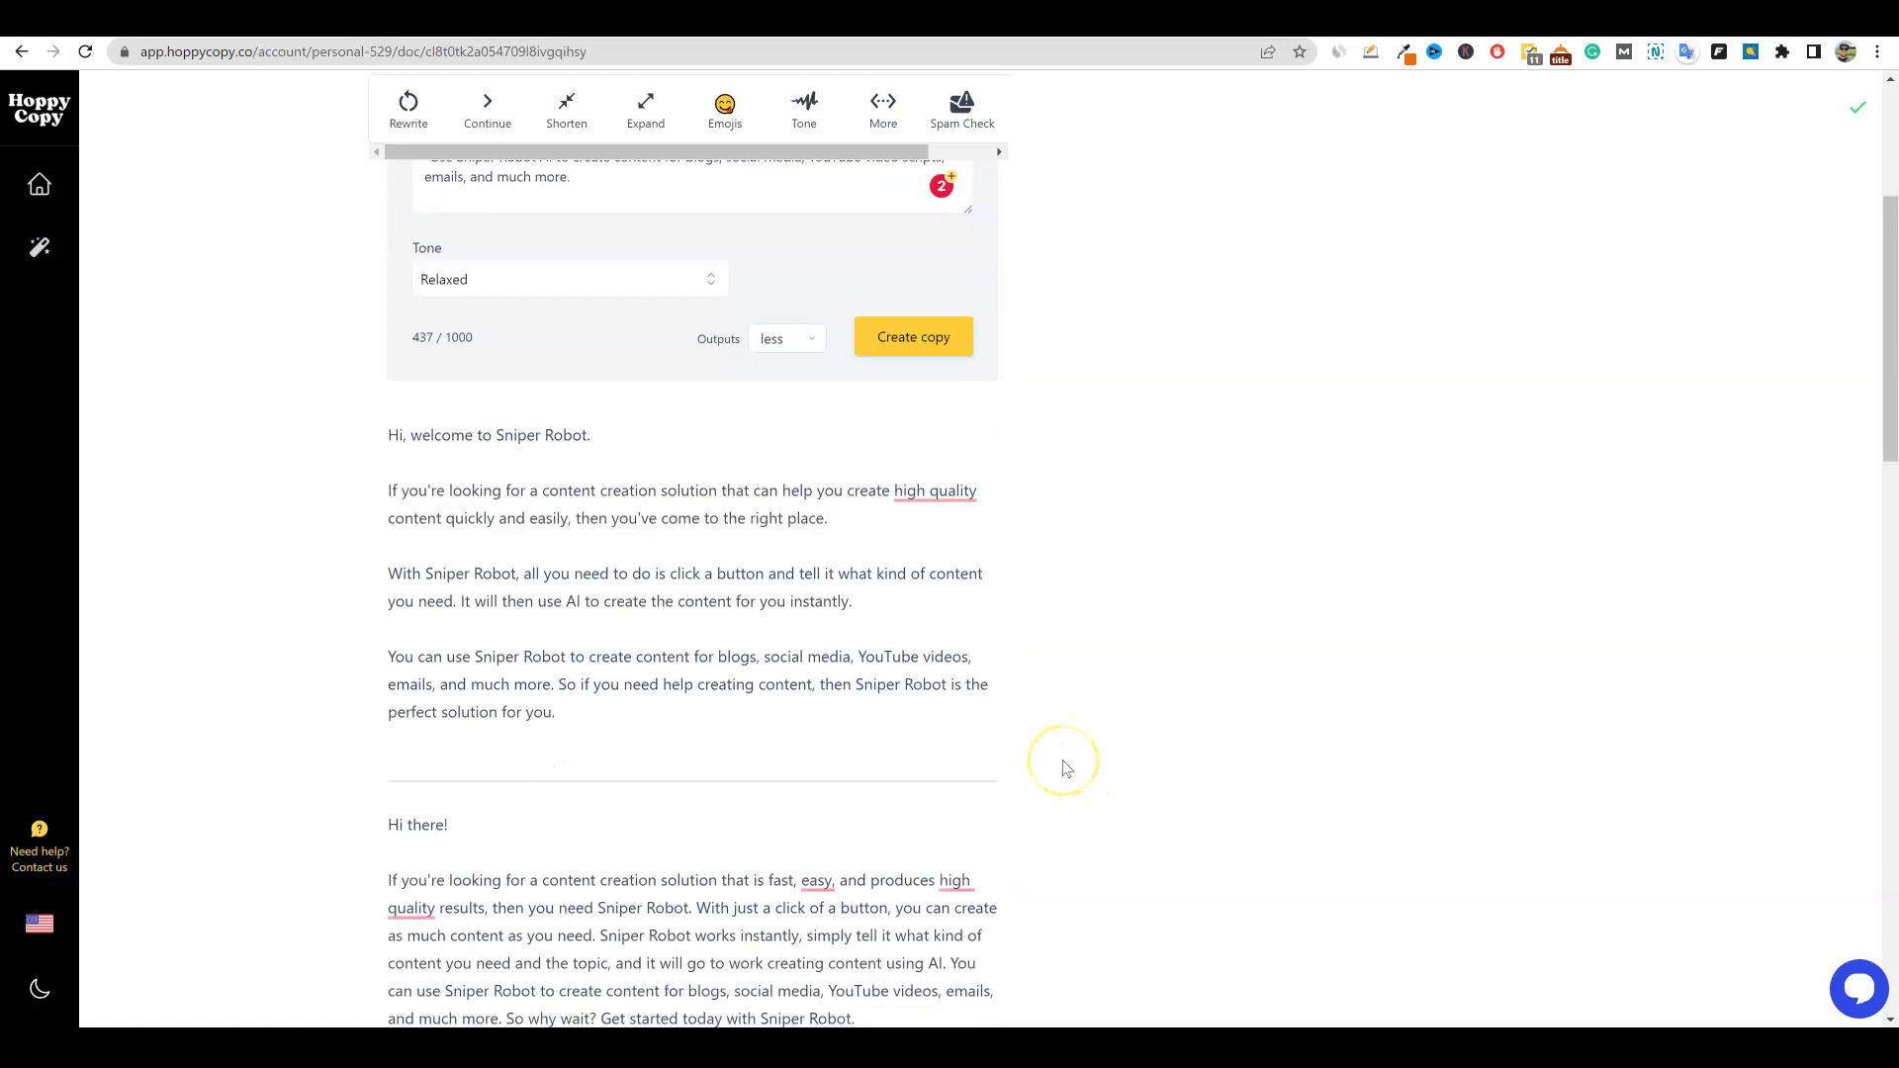
scroll(1066, 768, down, 1)
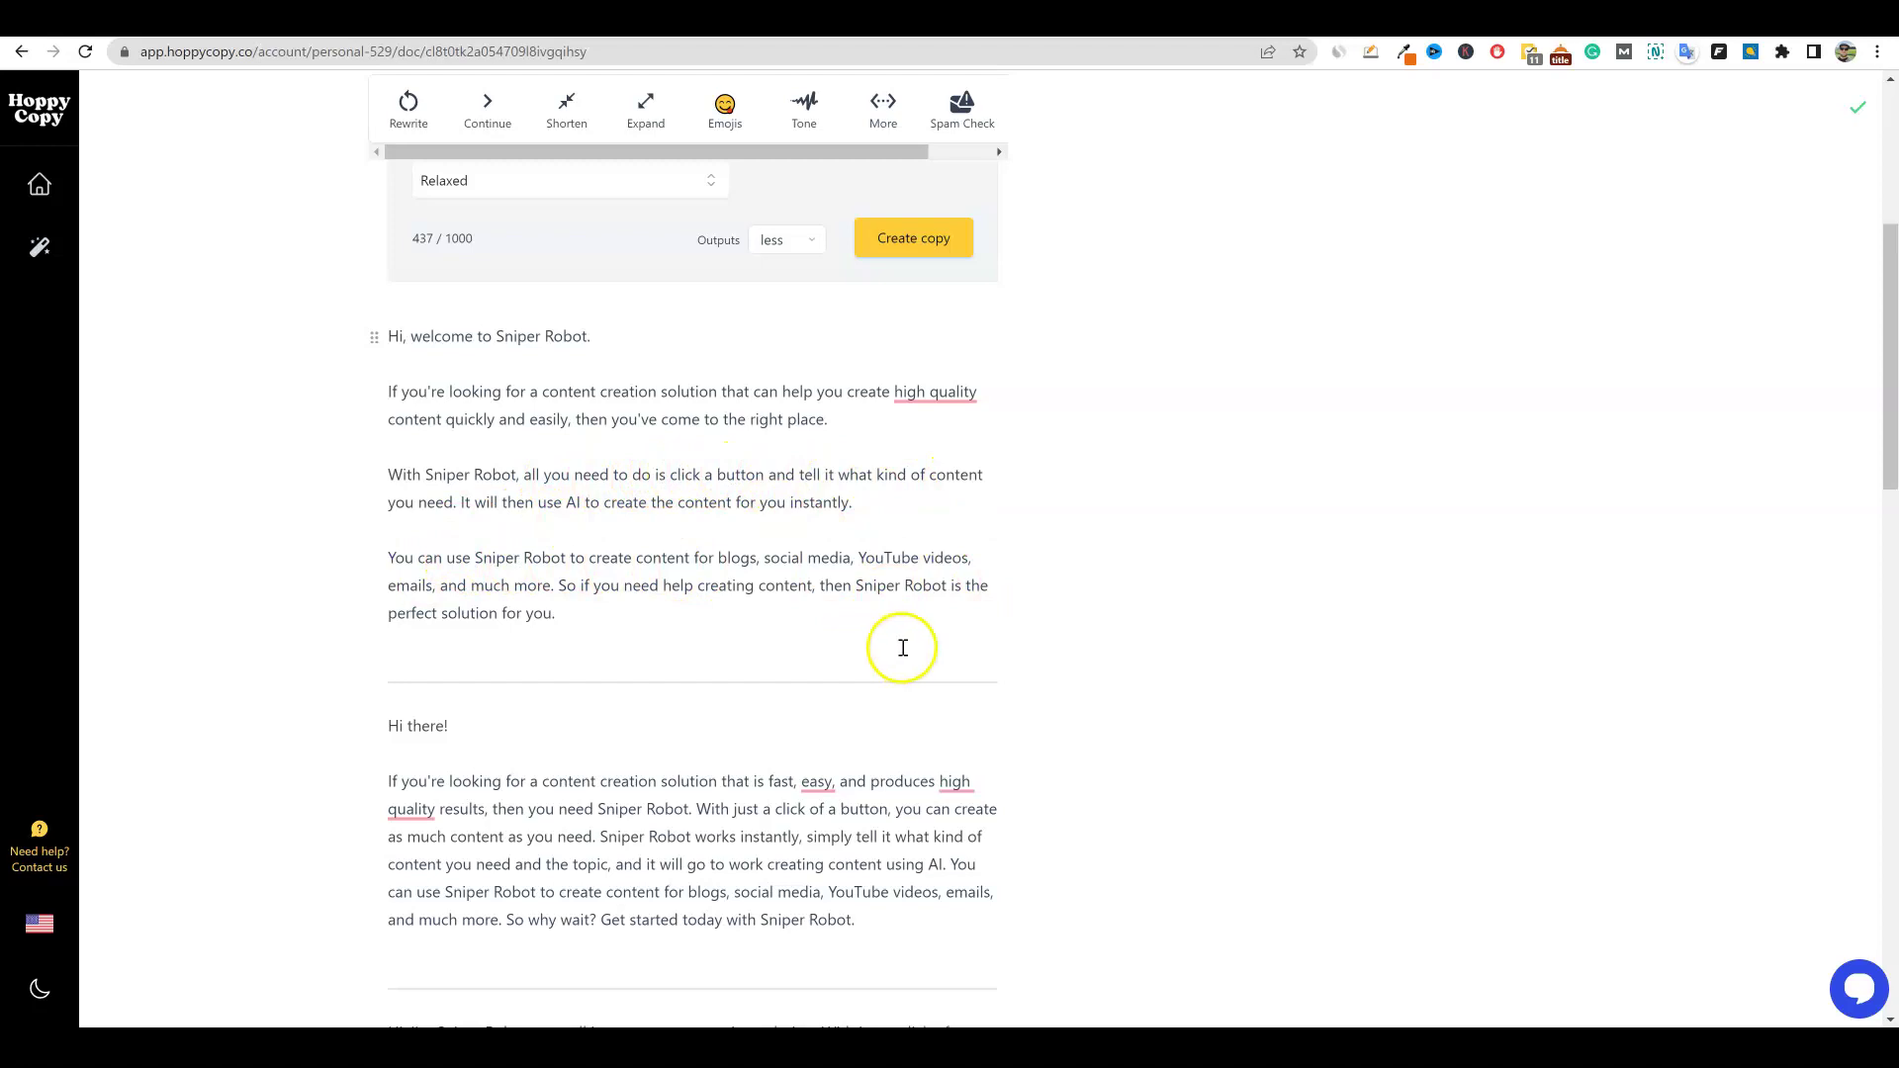
scroll(908, 633, down, 3)
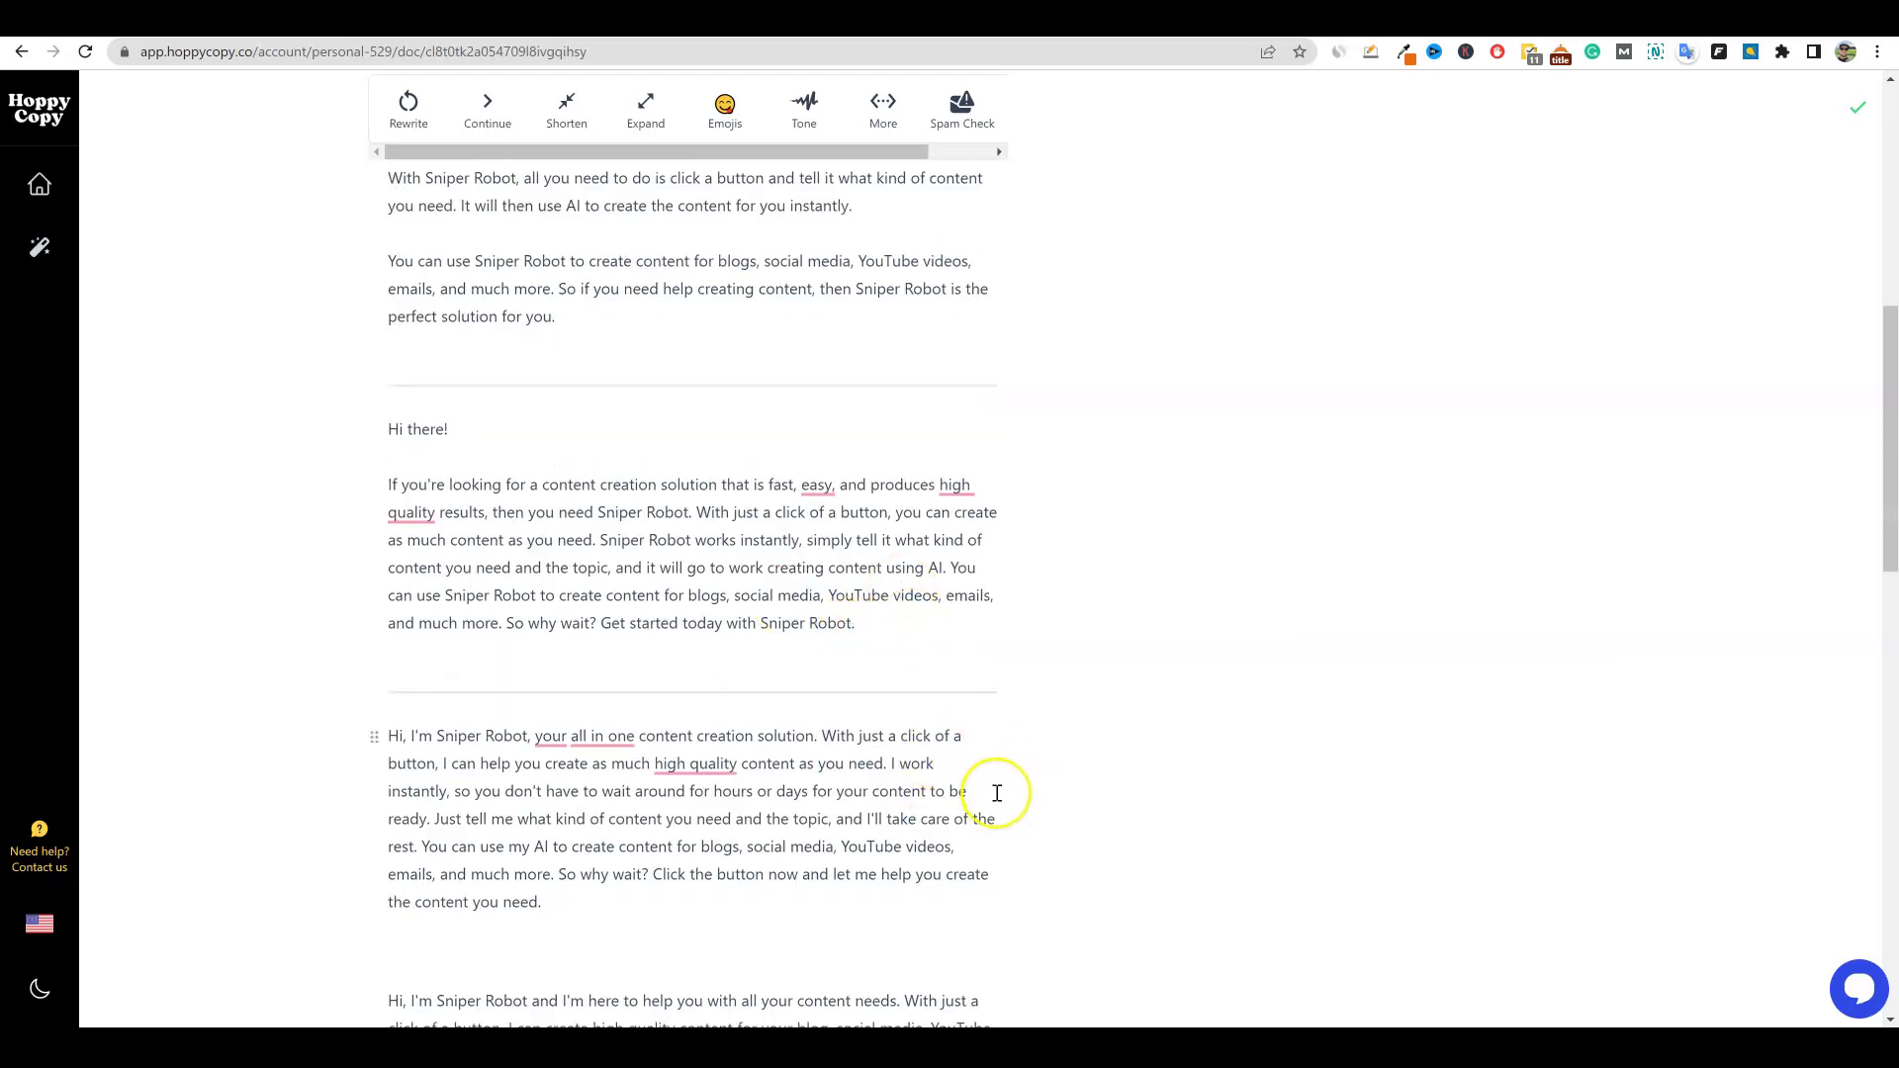
scroll(997, 793, down, 3)
scroll(997, 793, down, 10)
scroll(997, 794, up, 10)
scroll(998, 792, up, 10)
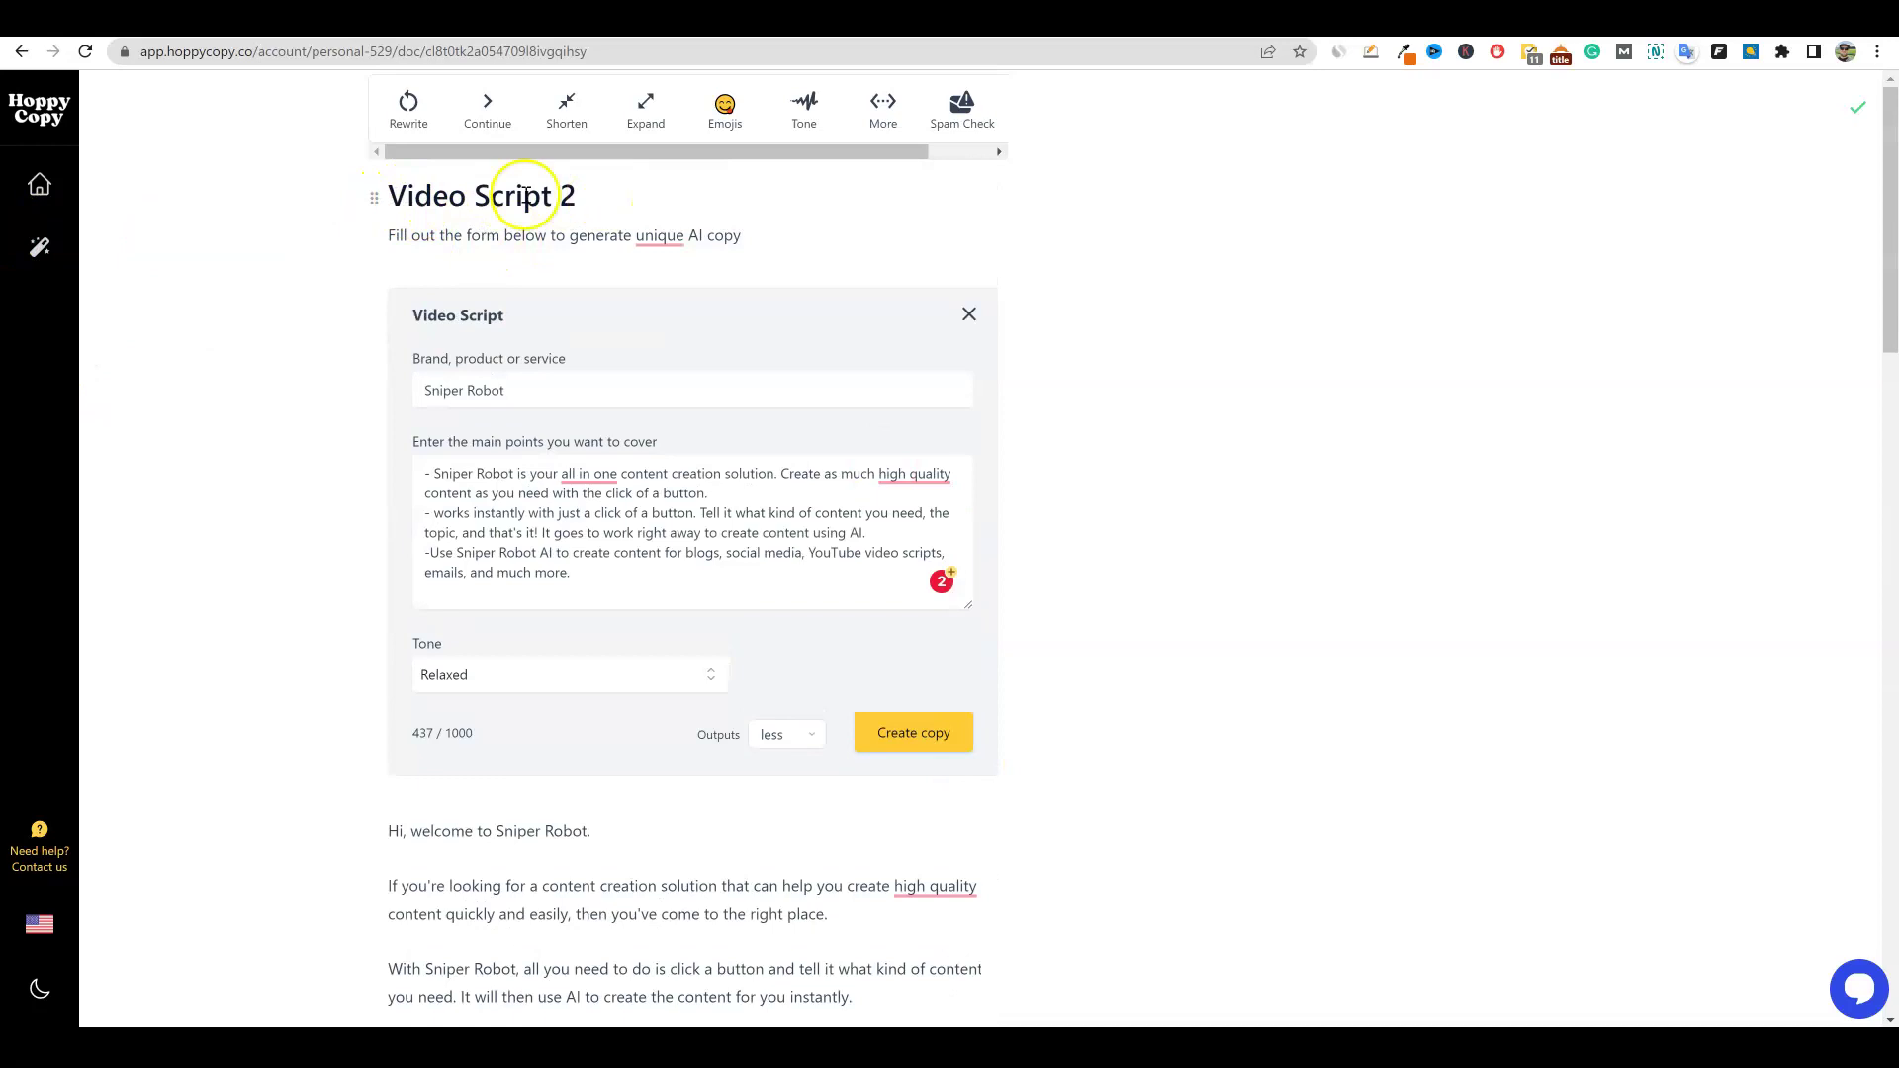
Step: Go Home, pick the Content Converter template in AI Wizard, and edit its document name
click(39, 184)
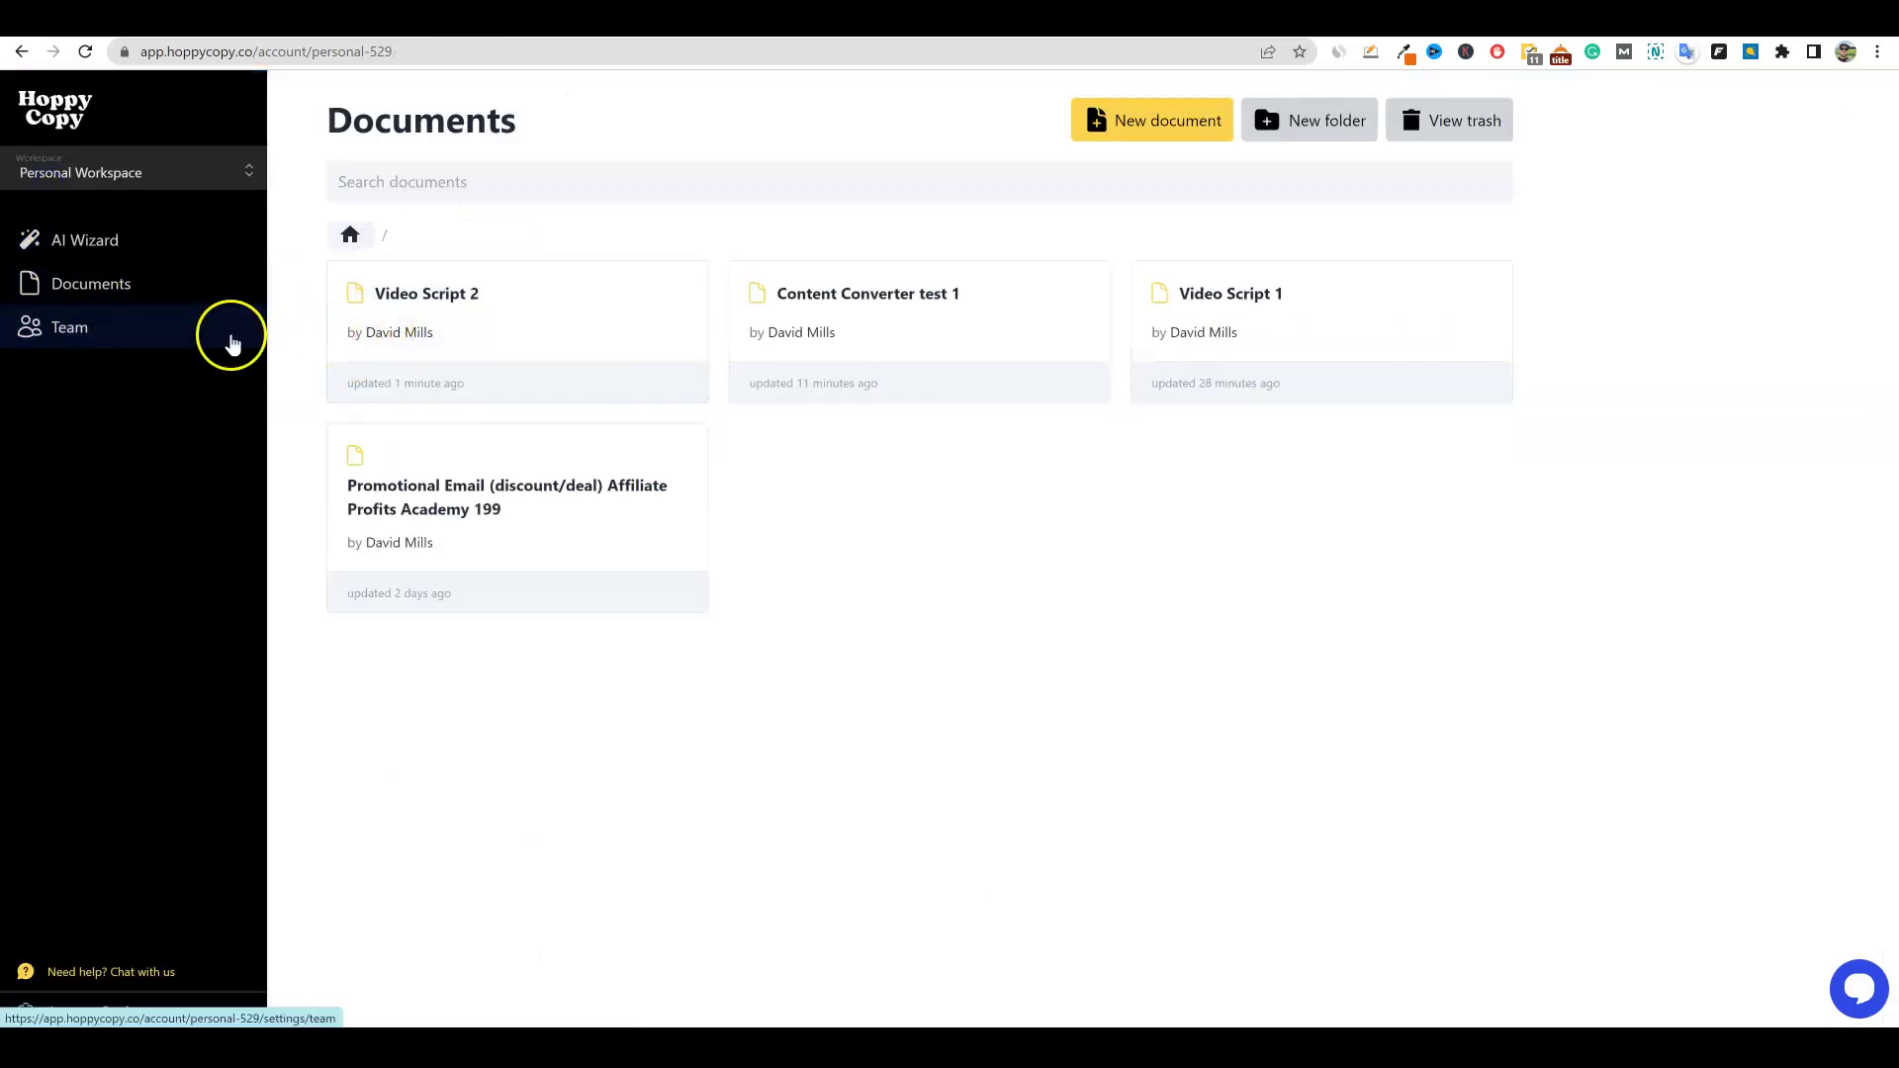
click(85, 241)
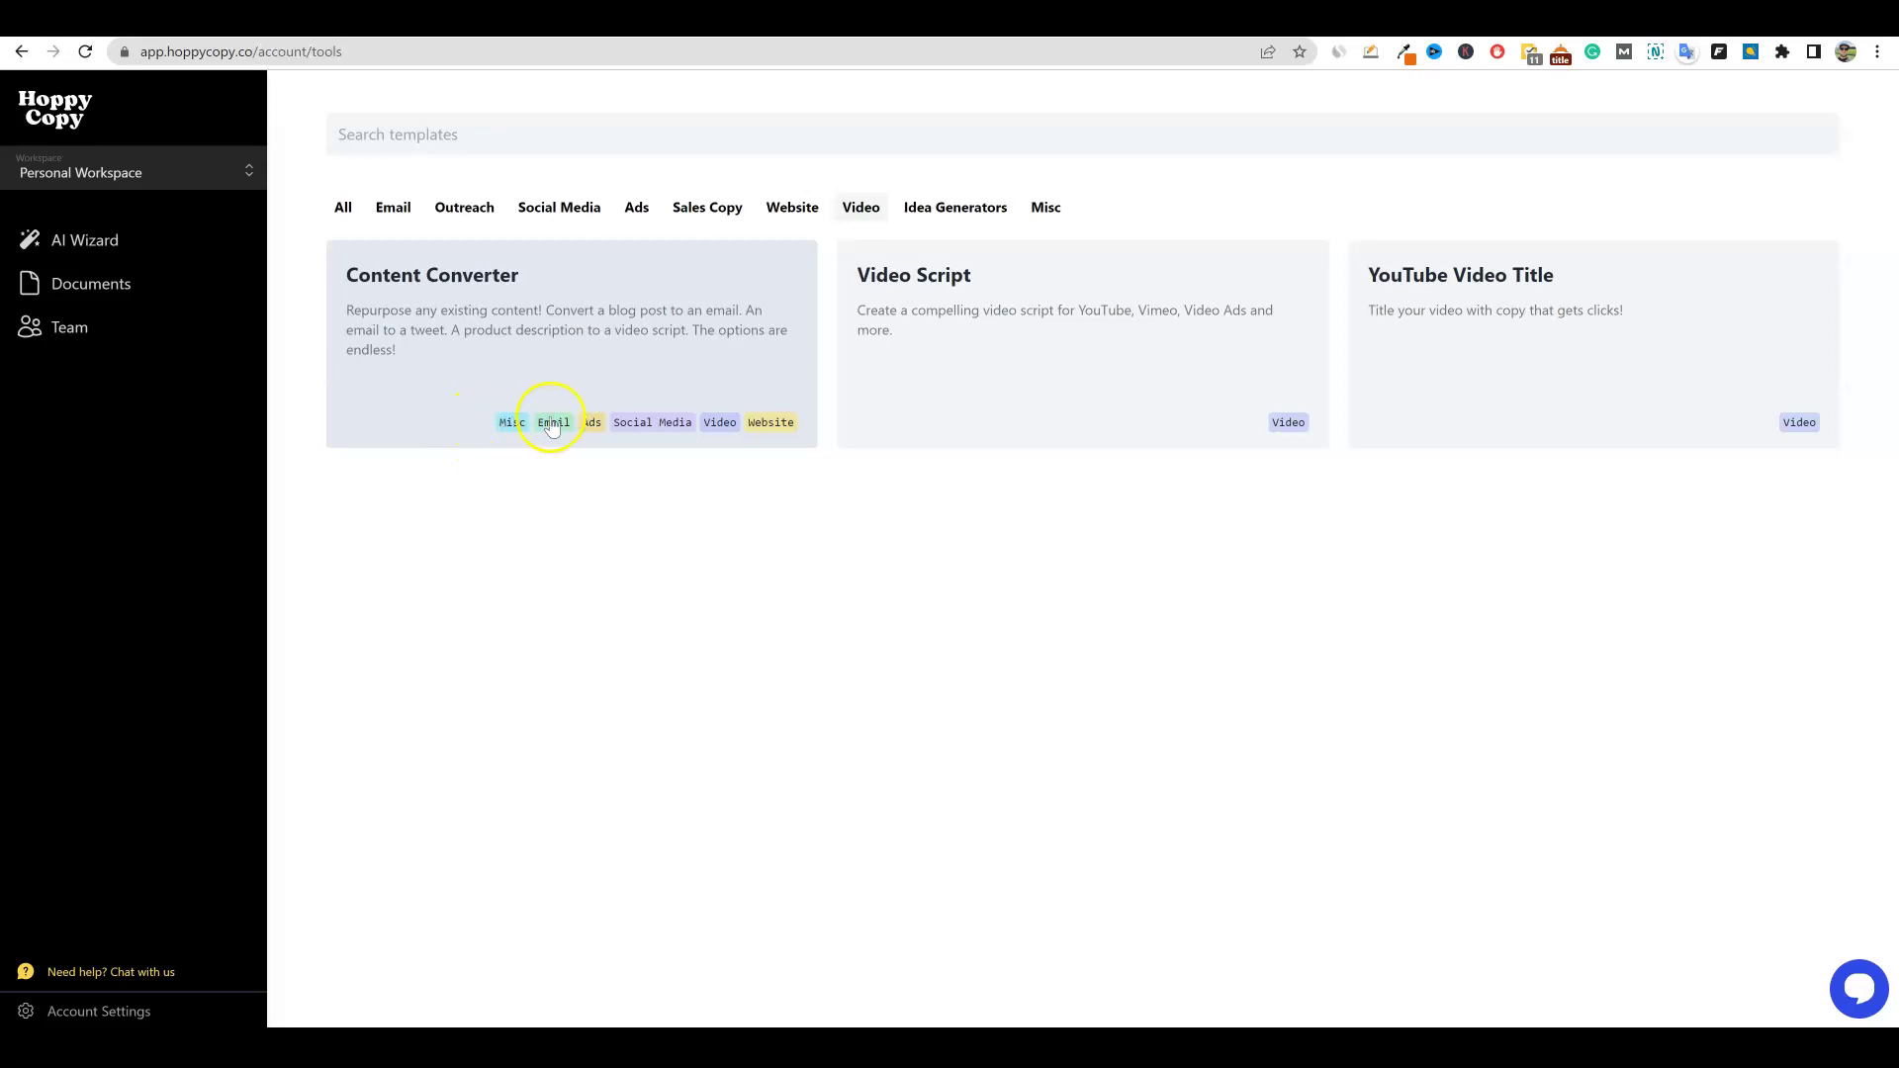
click(549, 363)
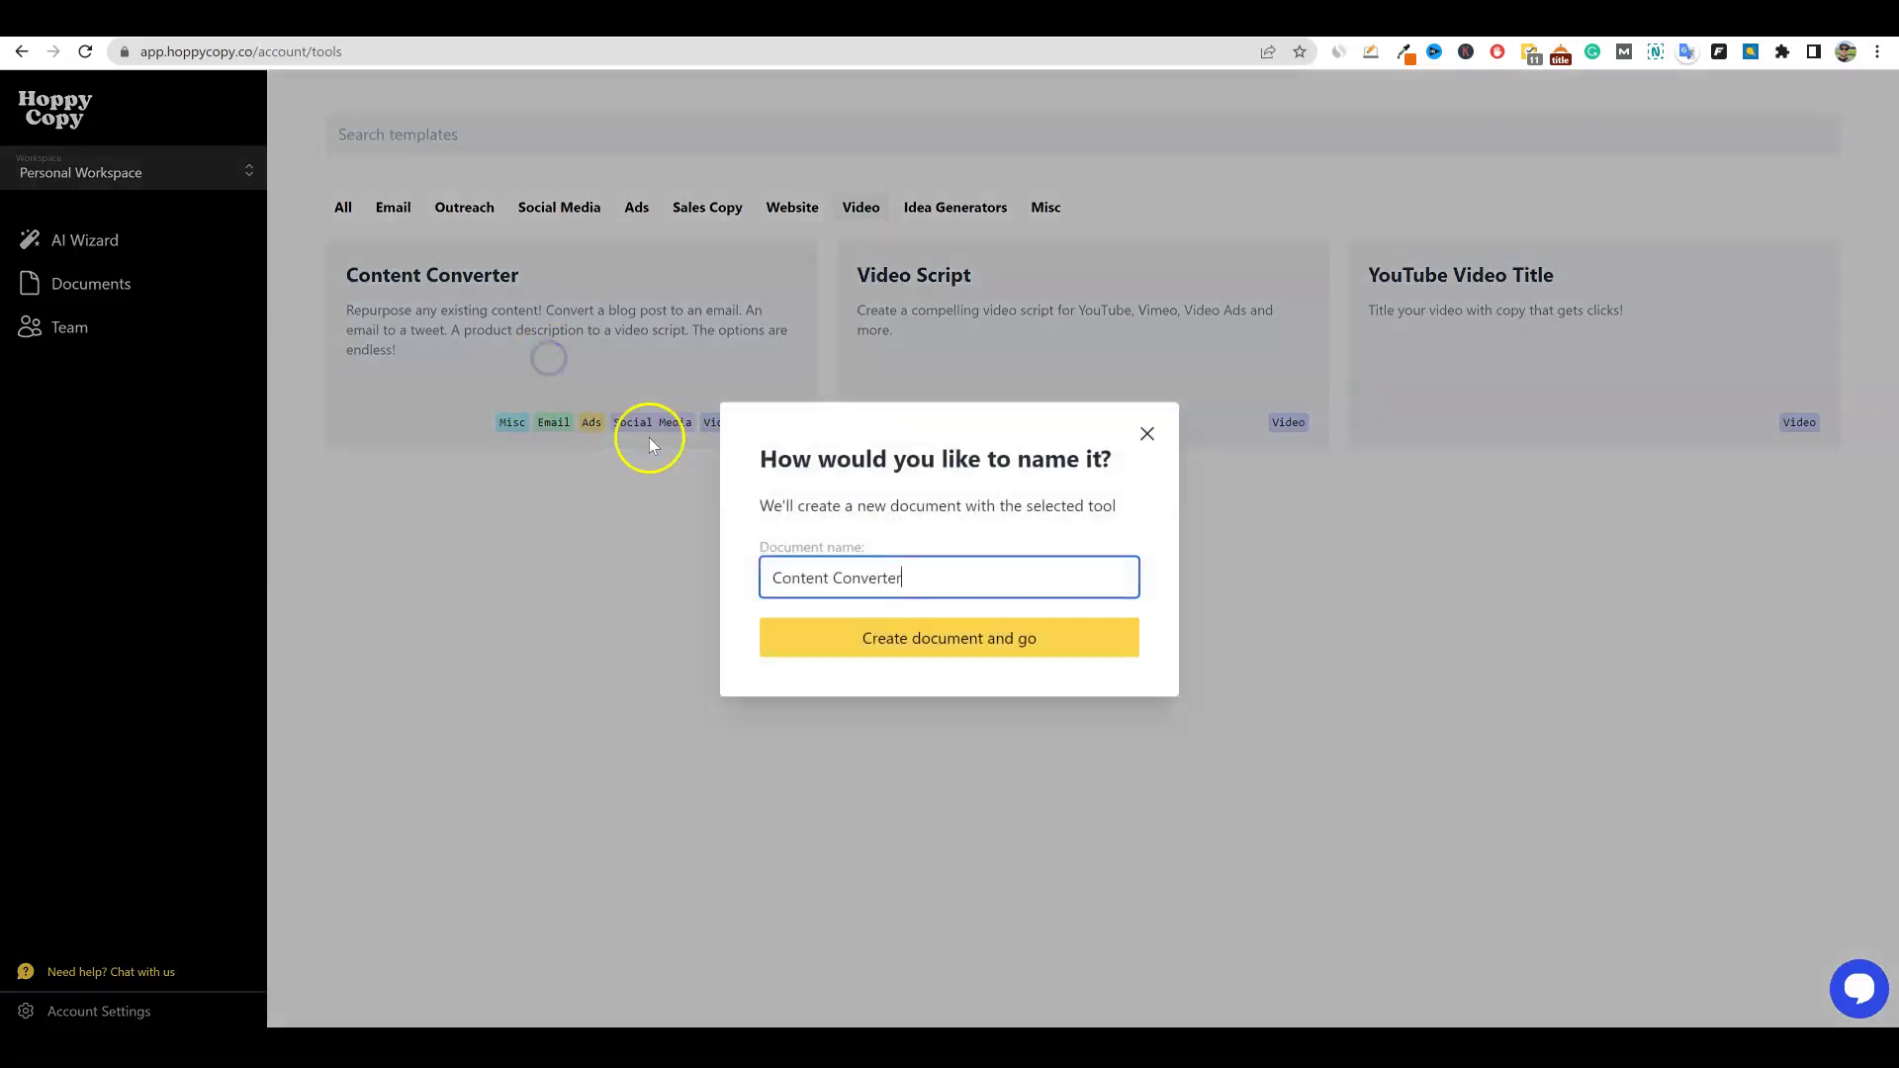
click(920, 574)
Step: Create the 'Content Converter 2' document and glance at the More writing-actions list
text(2)
click(945, 641)
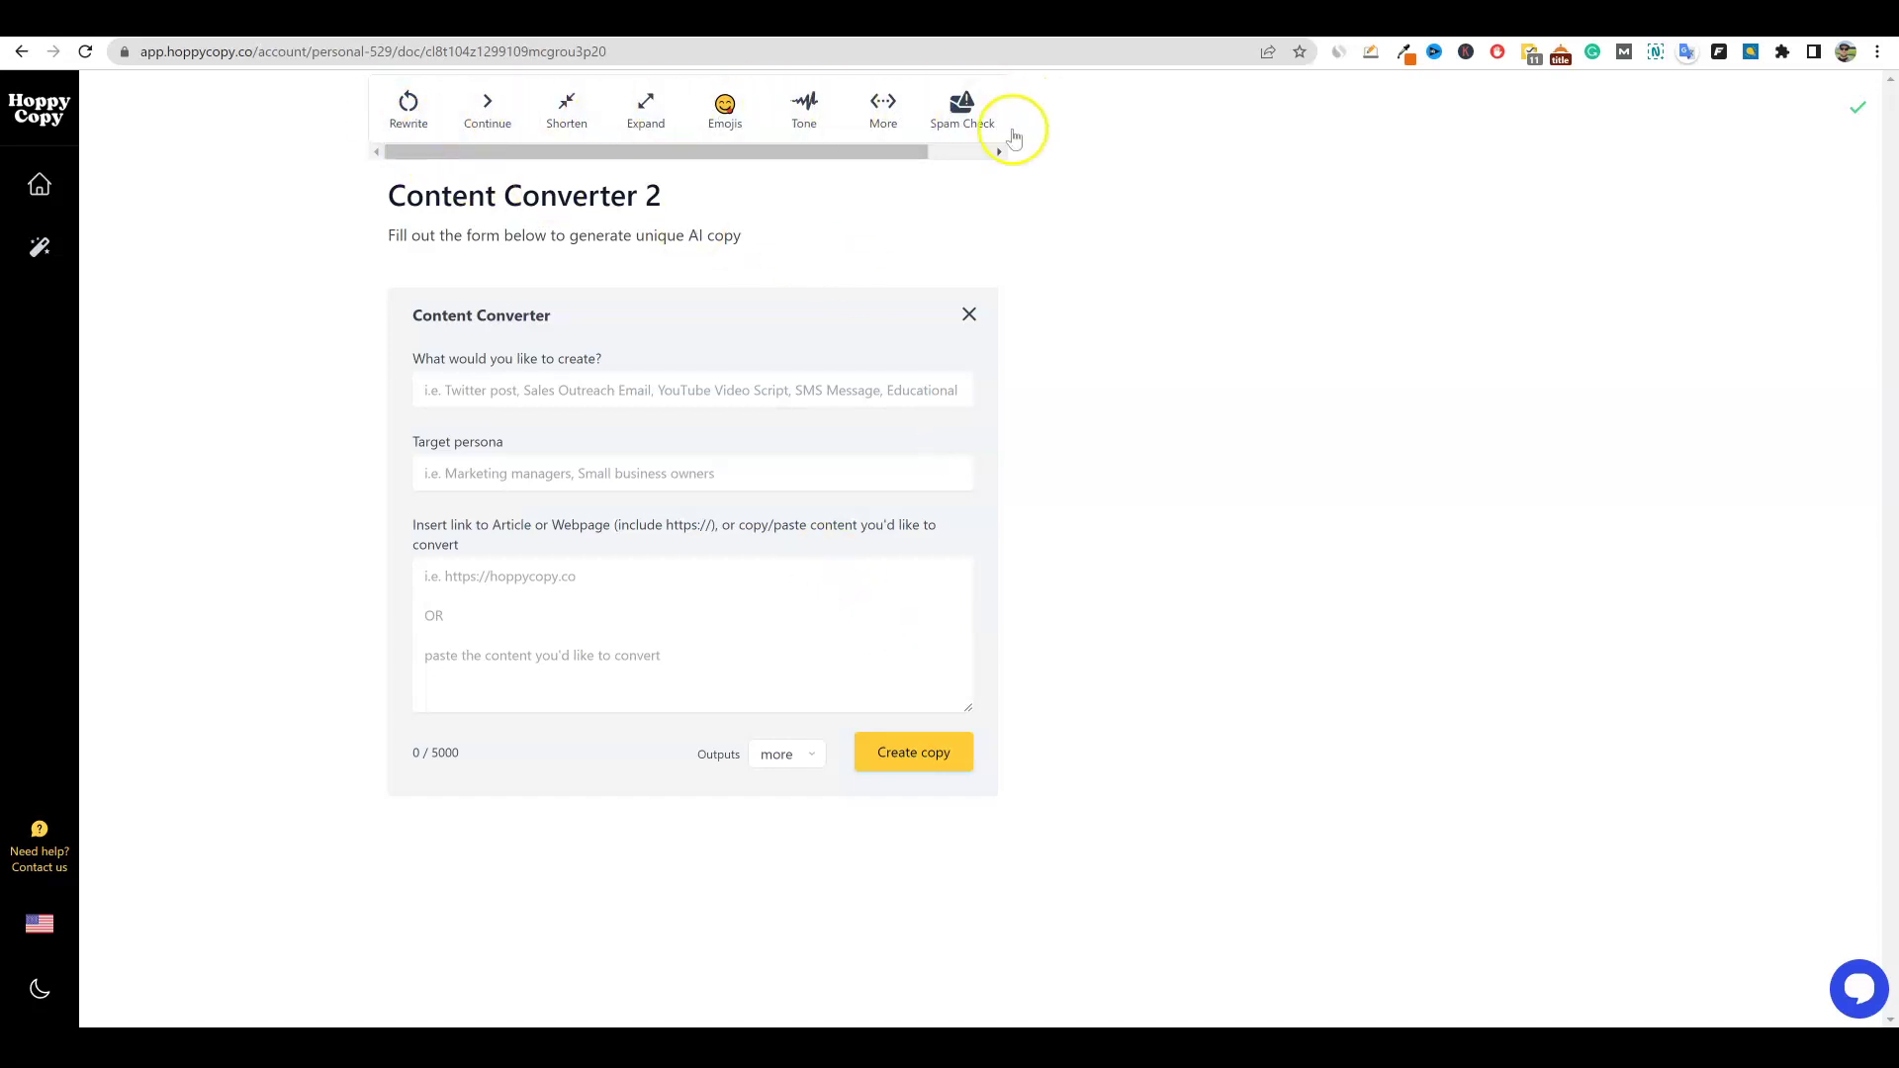
click(910, 129)
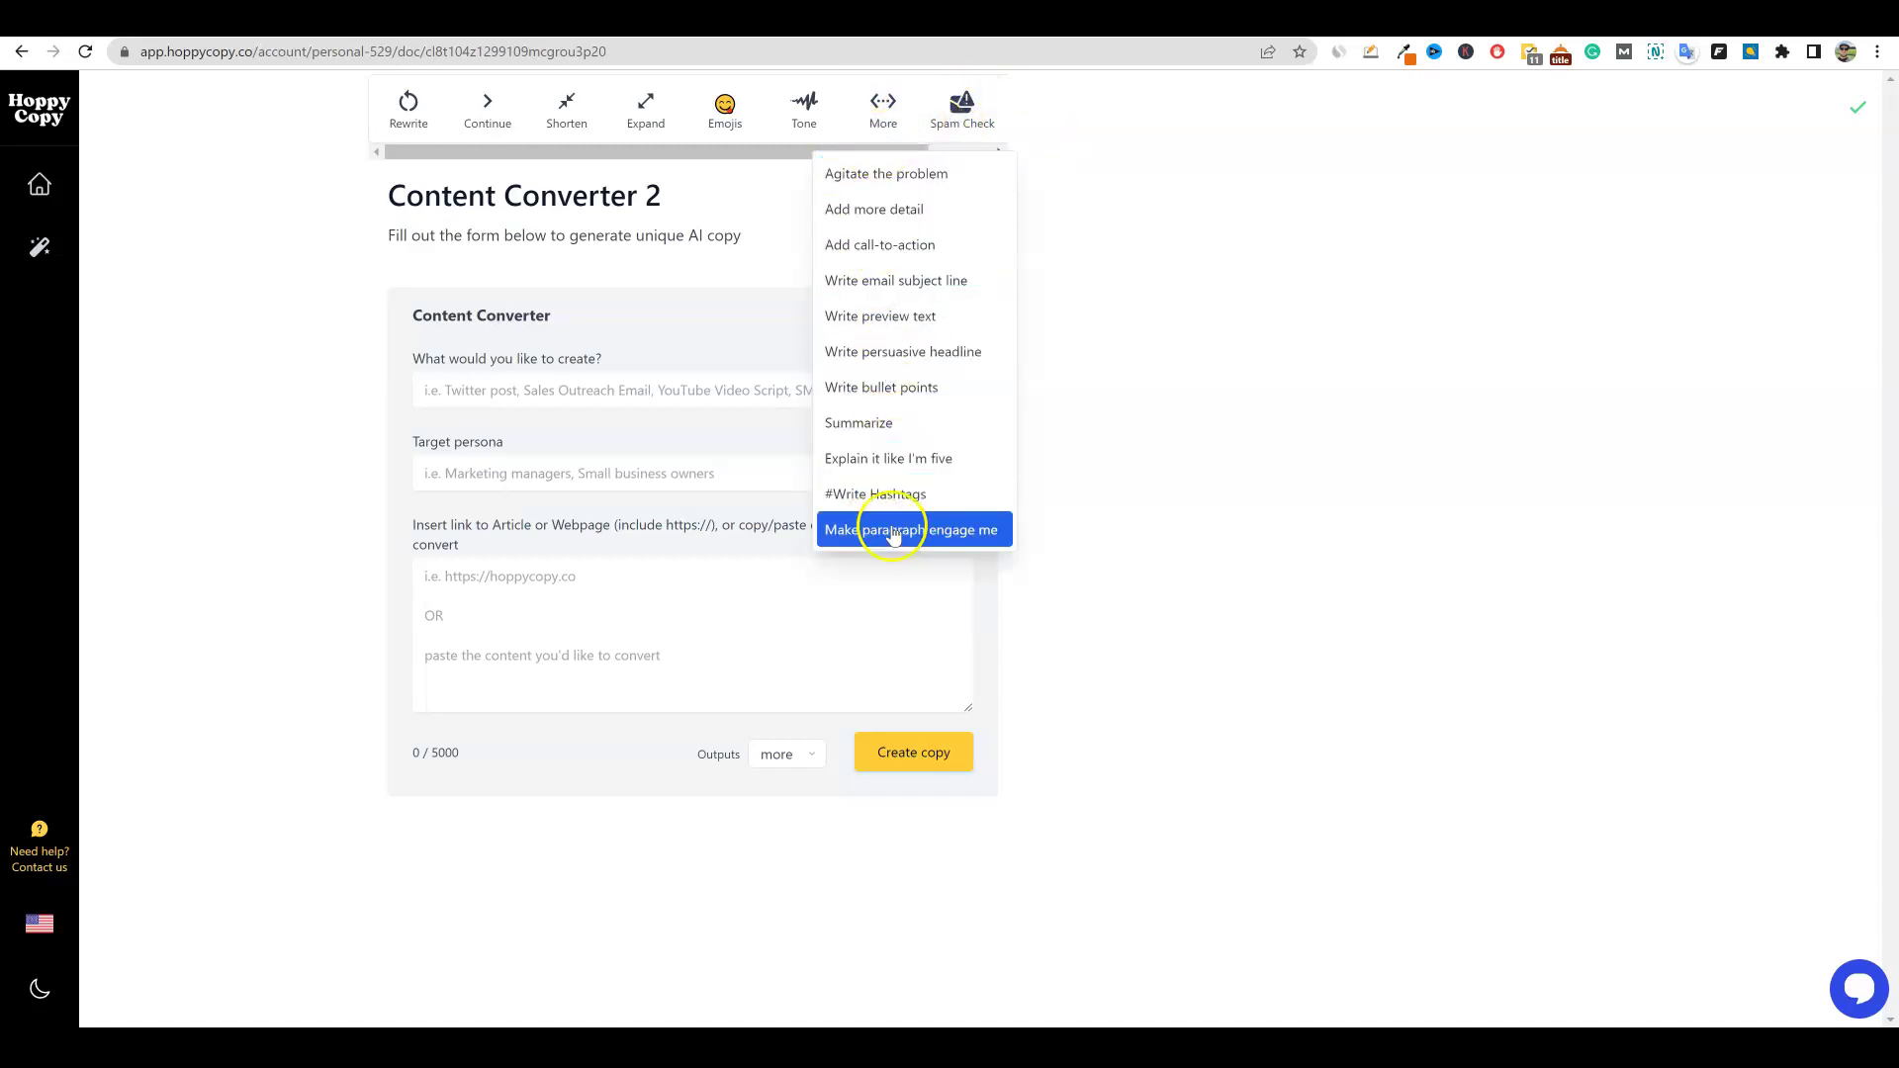
click(1086, 123)
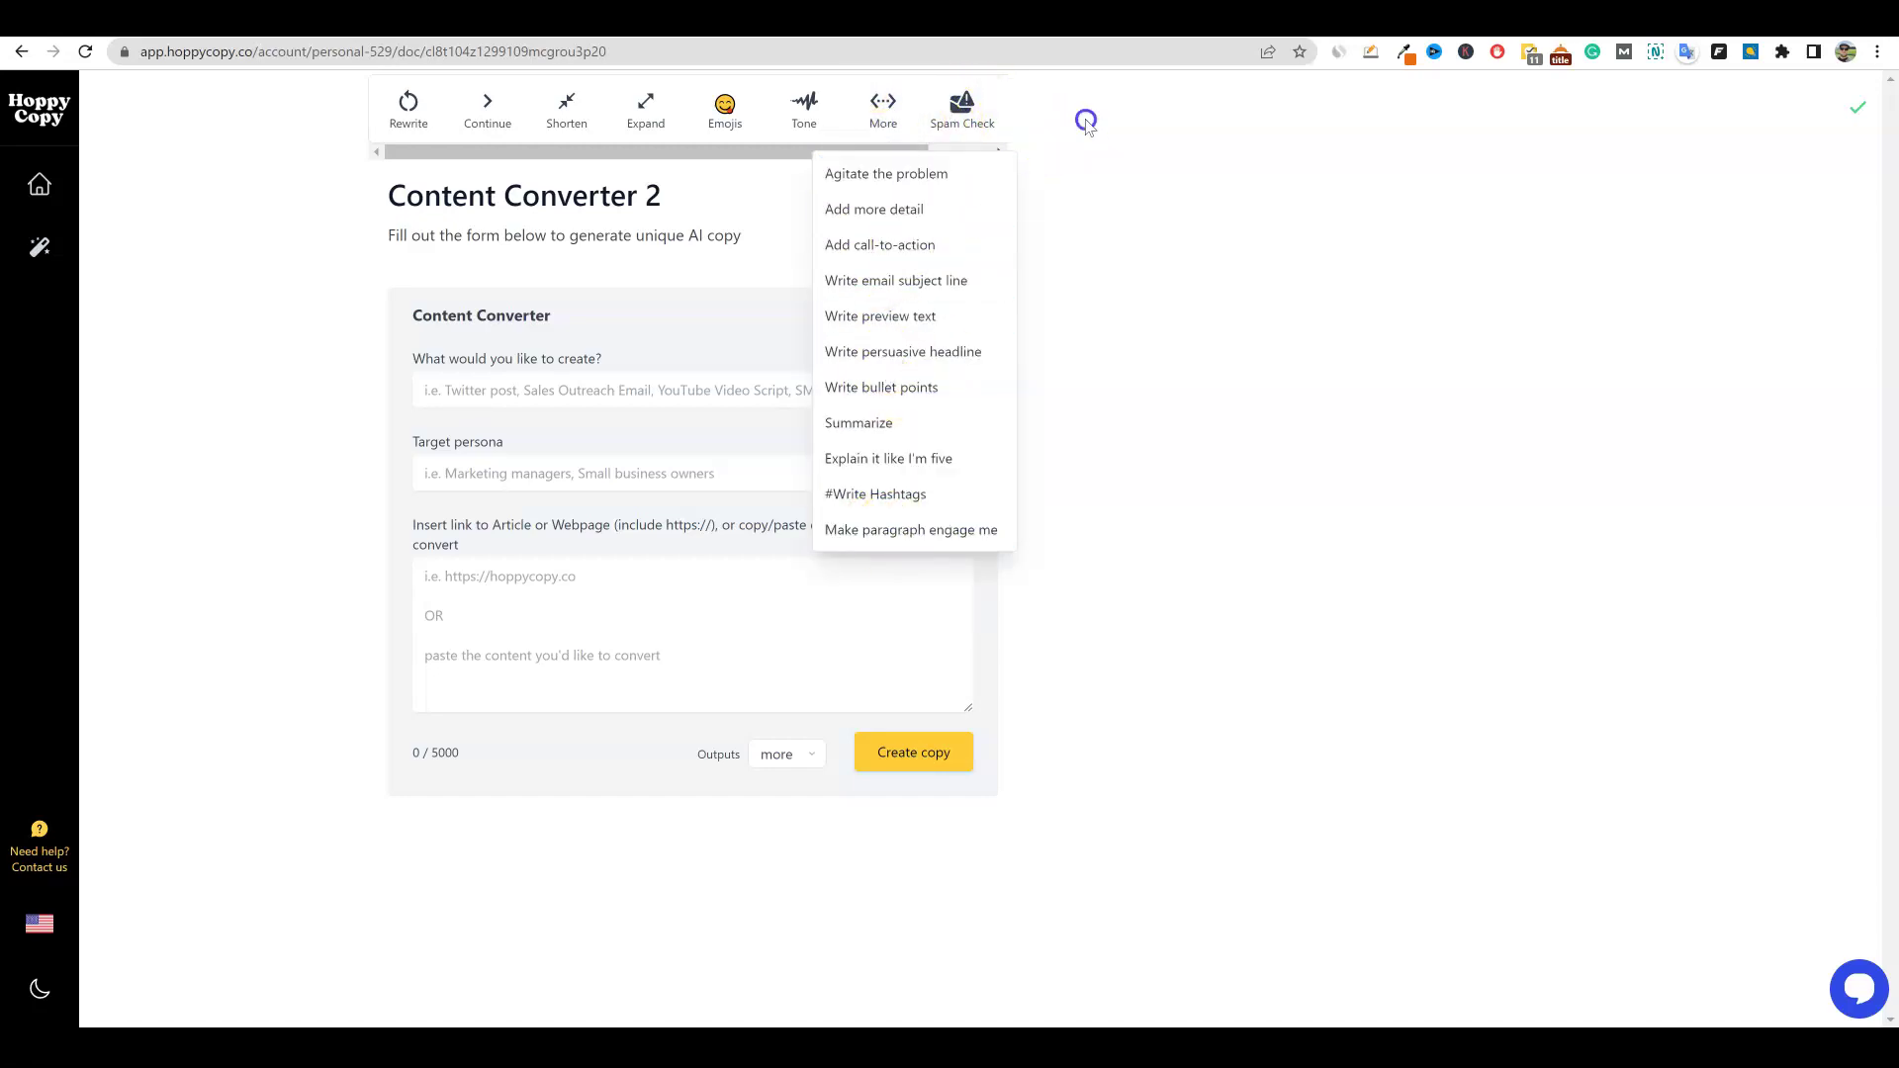
Step: Try the Tone and Expand toolbar options with no text selected
click(804, 110)
click(1072, 198)
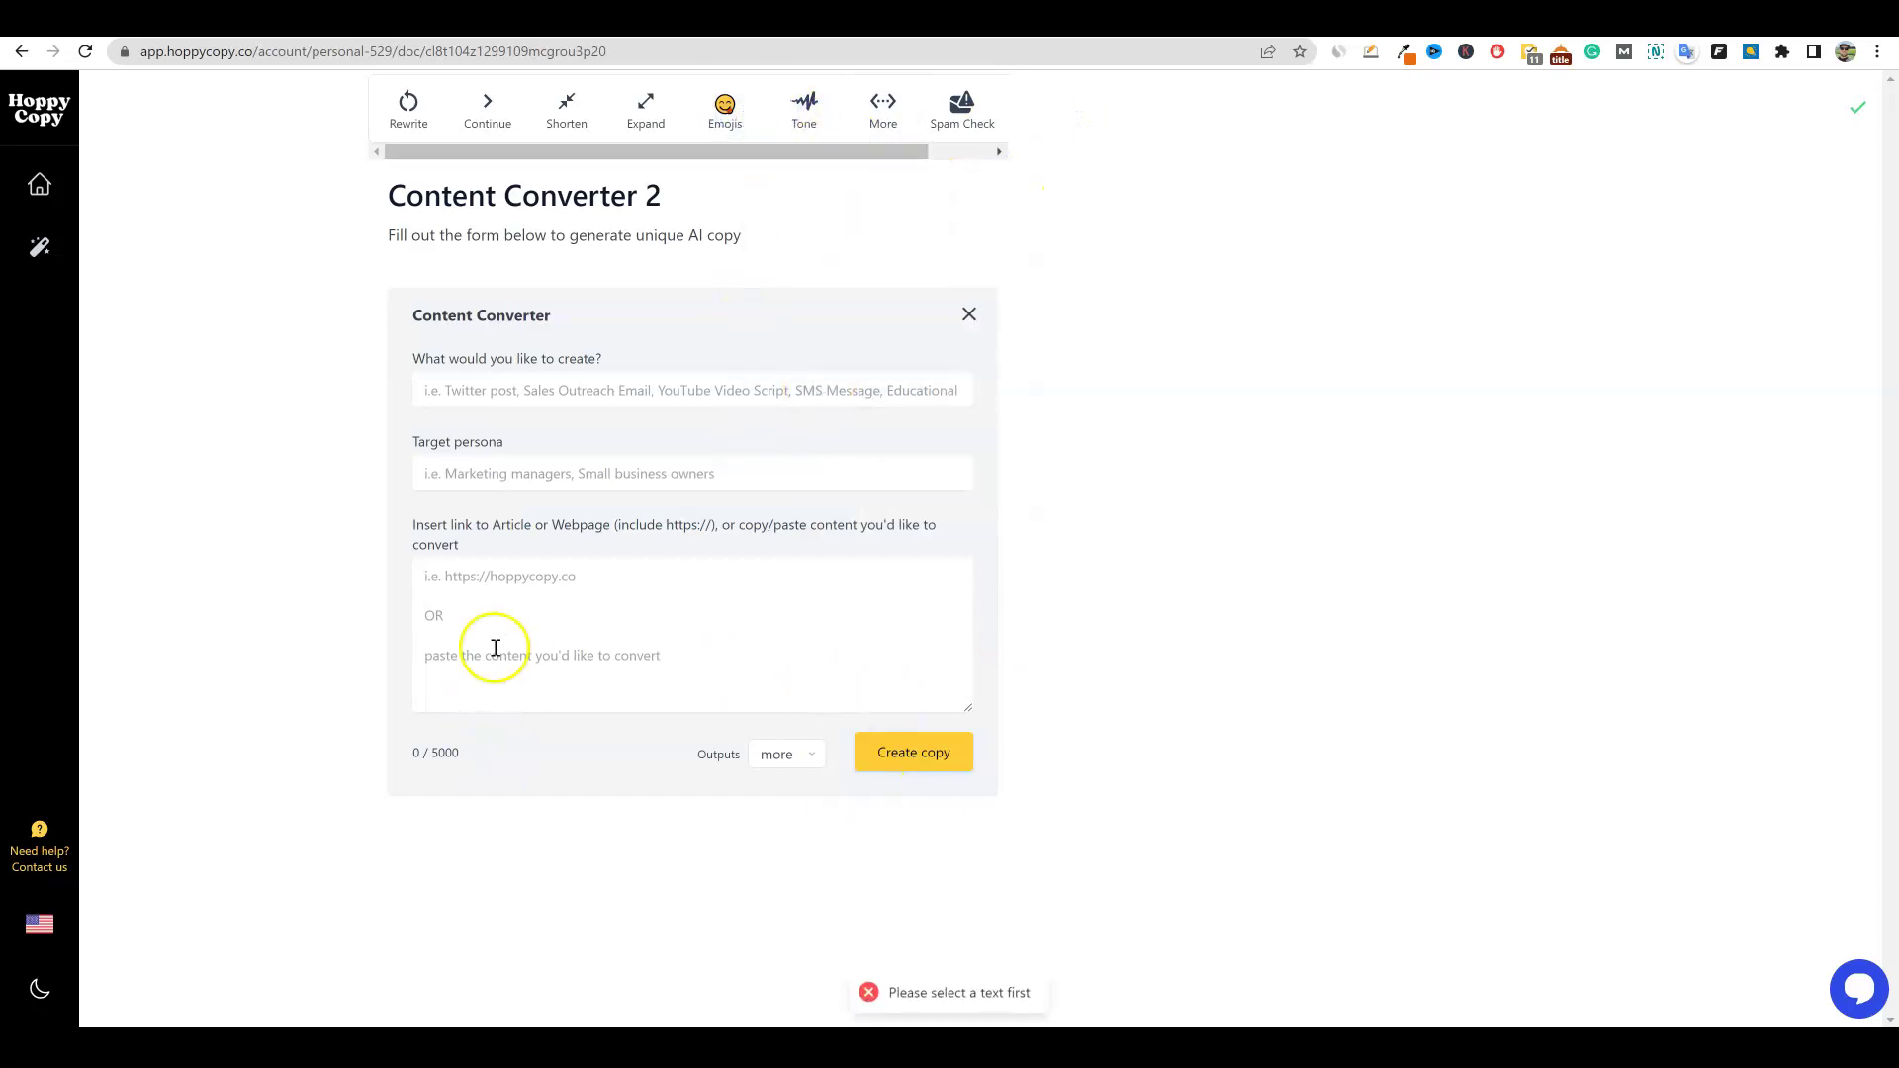
click(1079, 256)
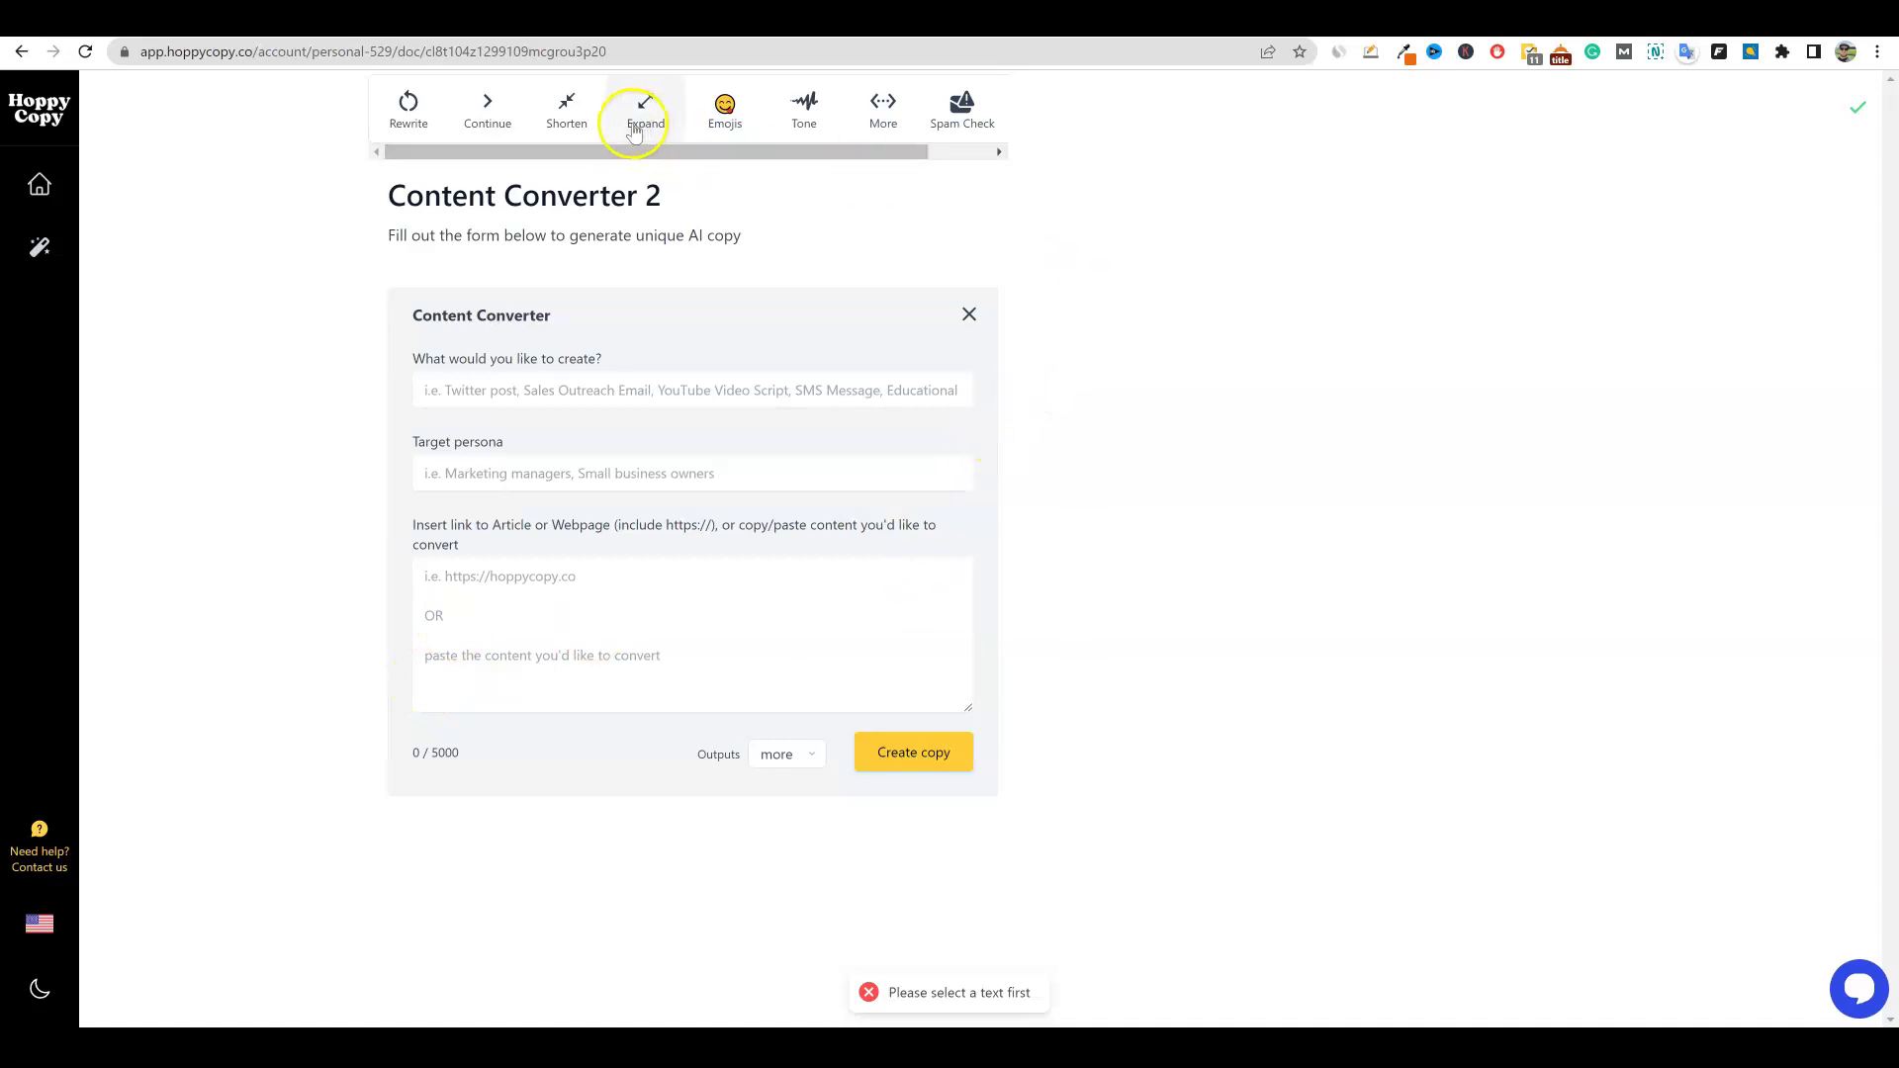
click(1073, 398)
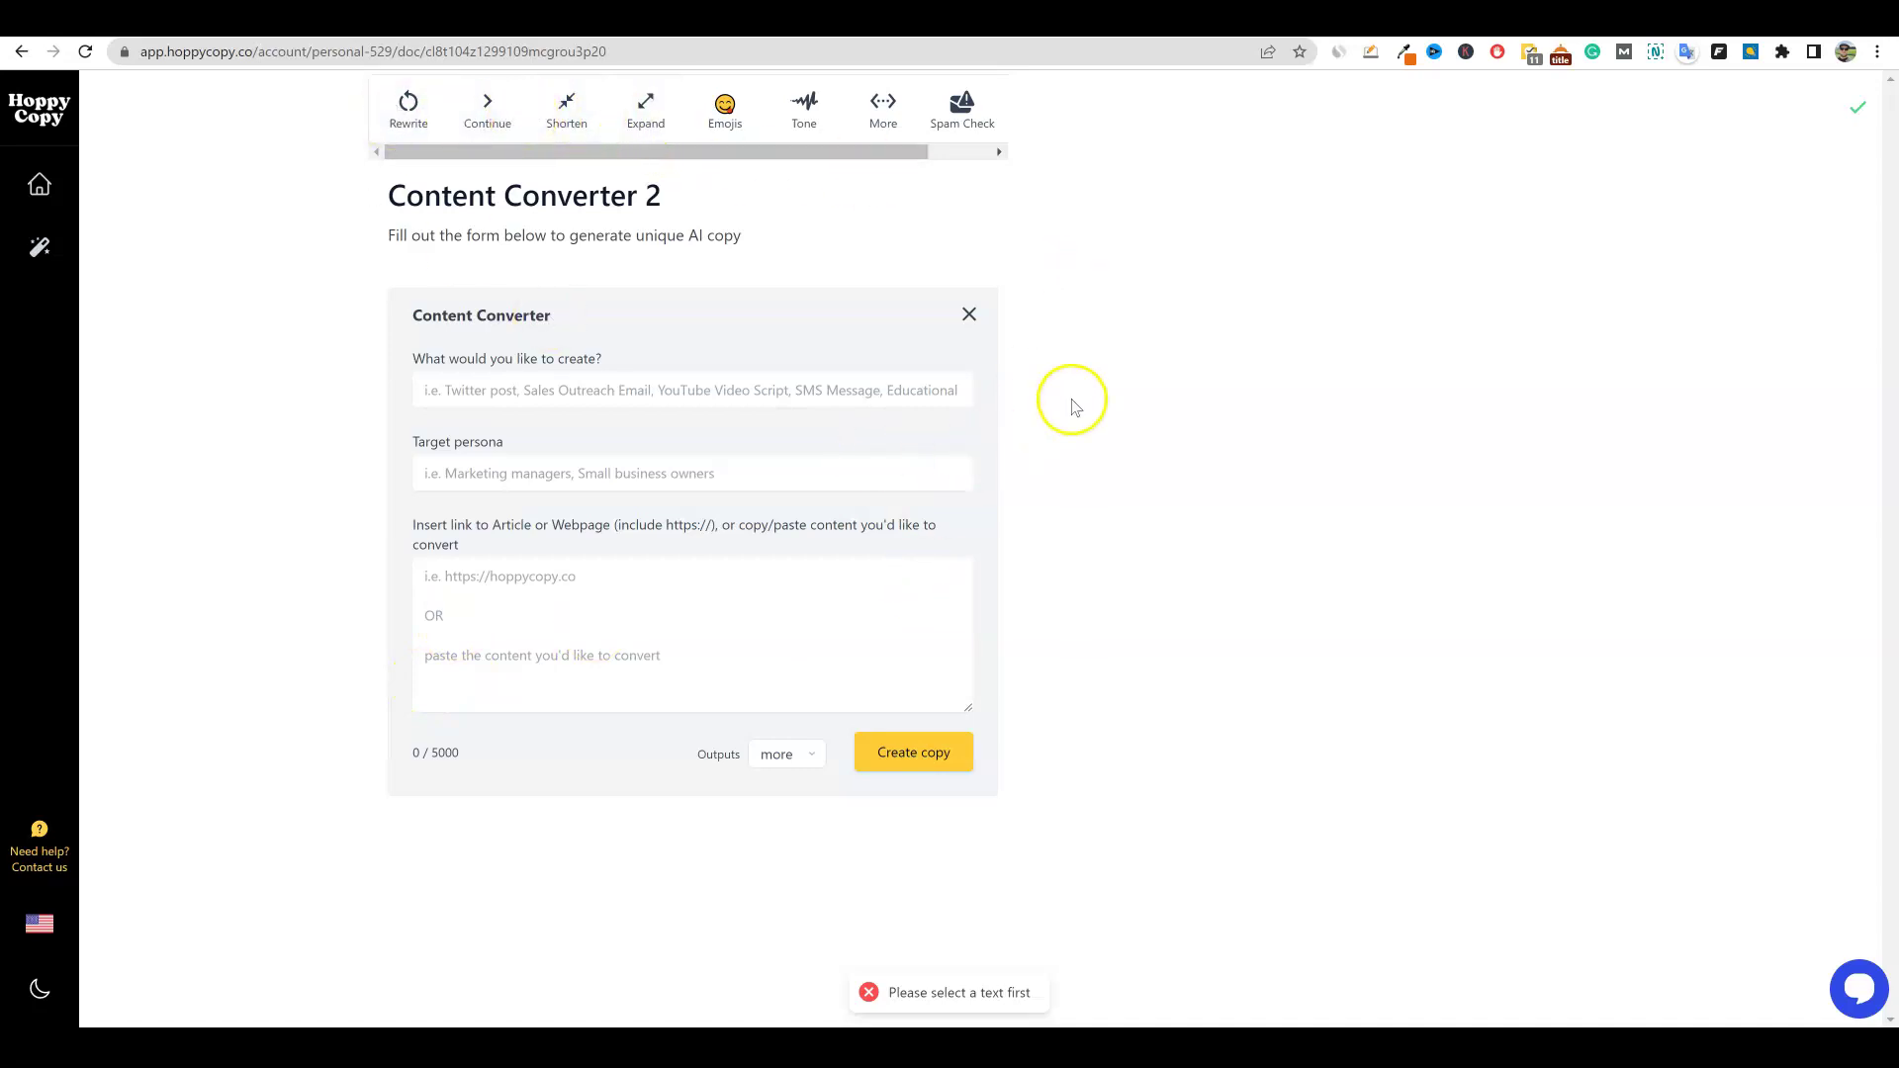
Step: Request 'email subscribers about our new blog post' for target persona 'email subscribers', opening a new tab
click(514, 392)
text(email notification to subxribers)
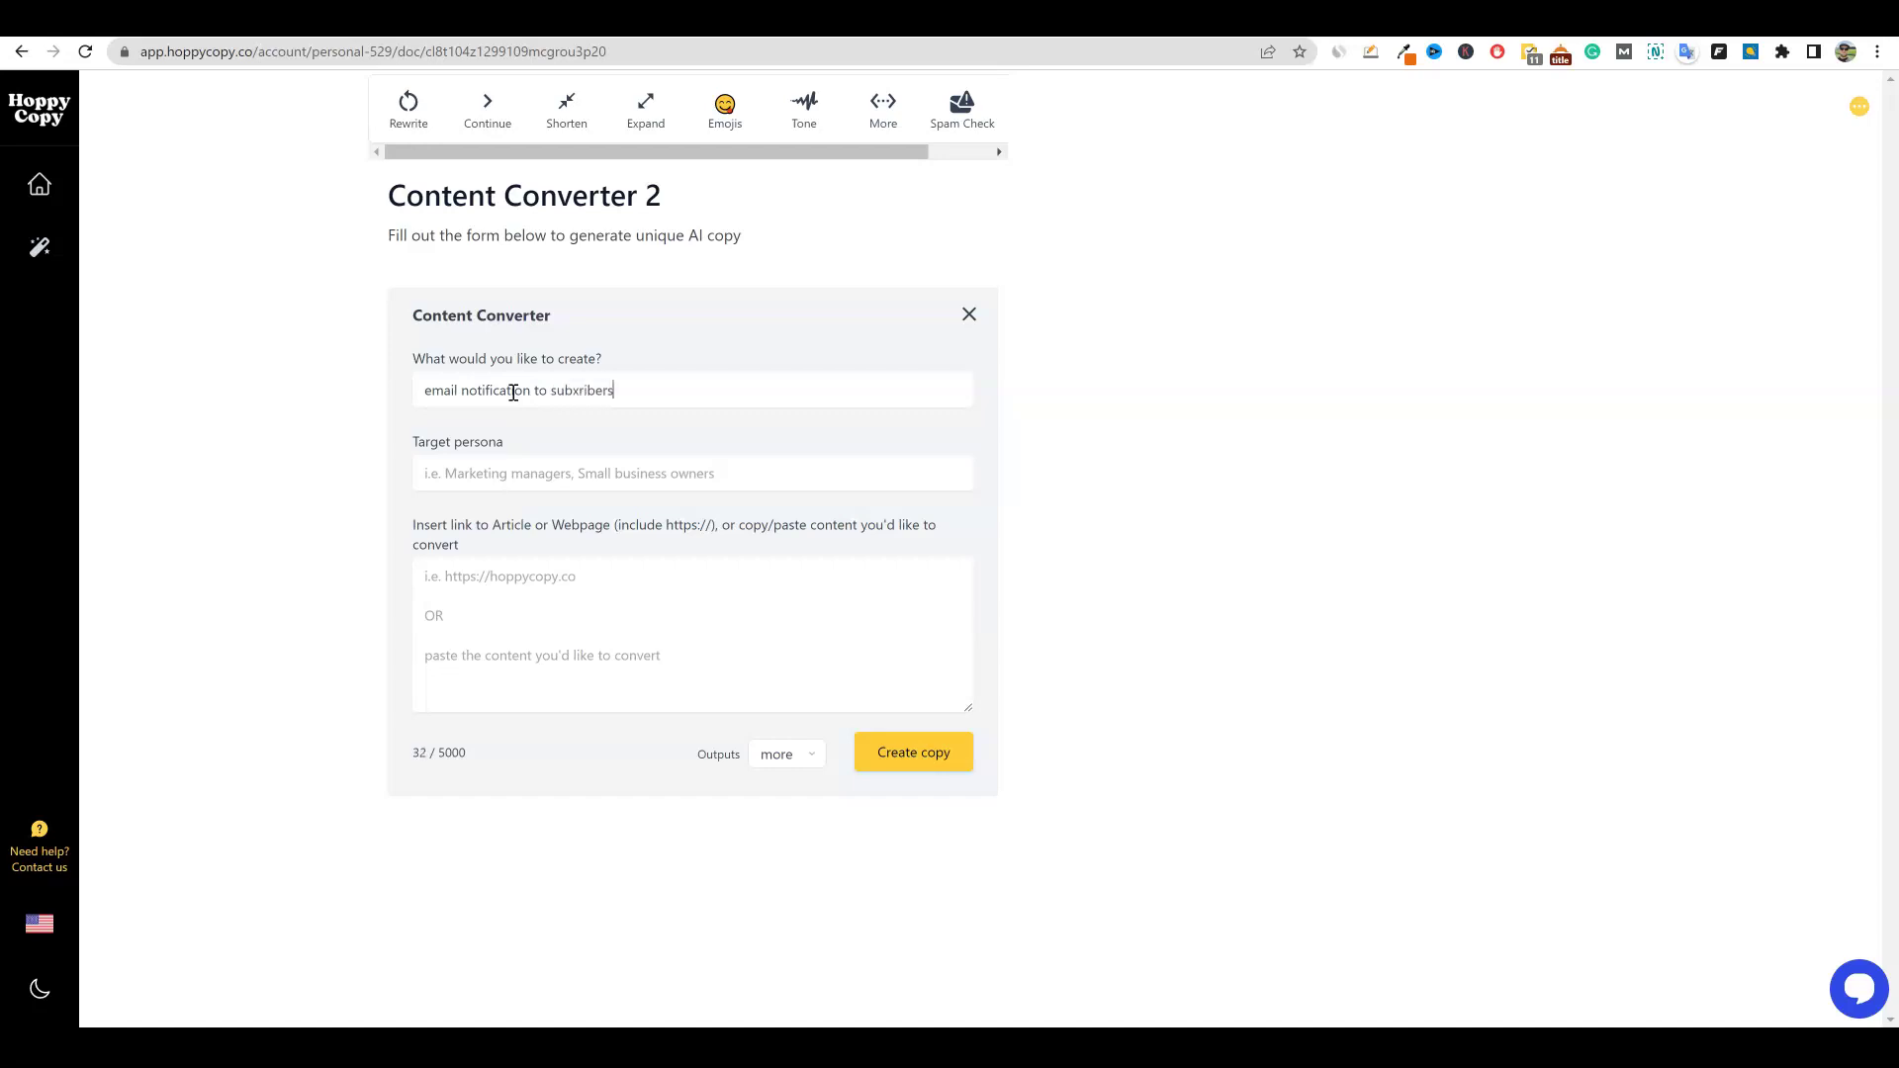
key(BackSpace)
key(BackSpace)
key(BackSpace)
key(BackSpace)
key(BackSpace)
key(BackSpace)
key(BackSpace)
text(scribers about our new blog post)
click(553, 473)
text(email subscribers)
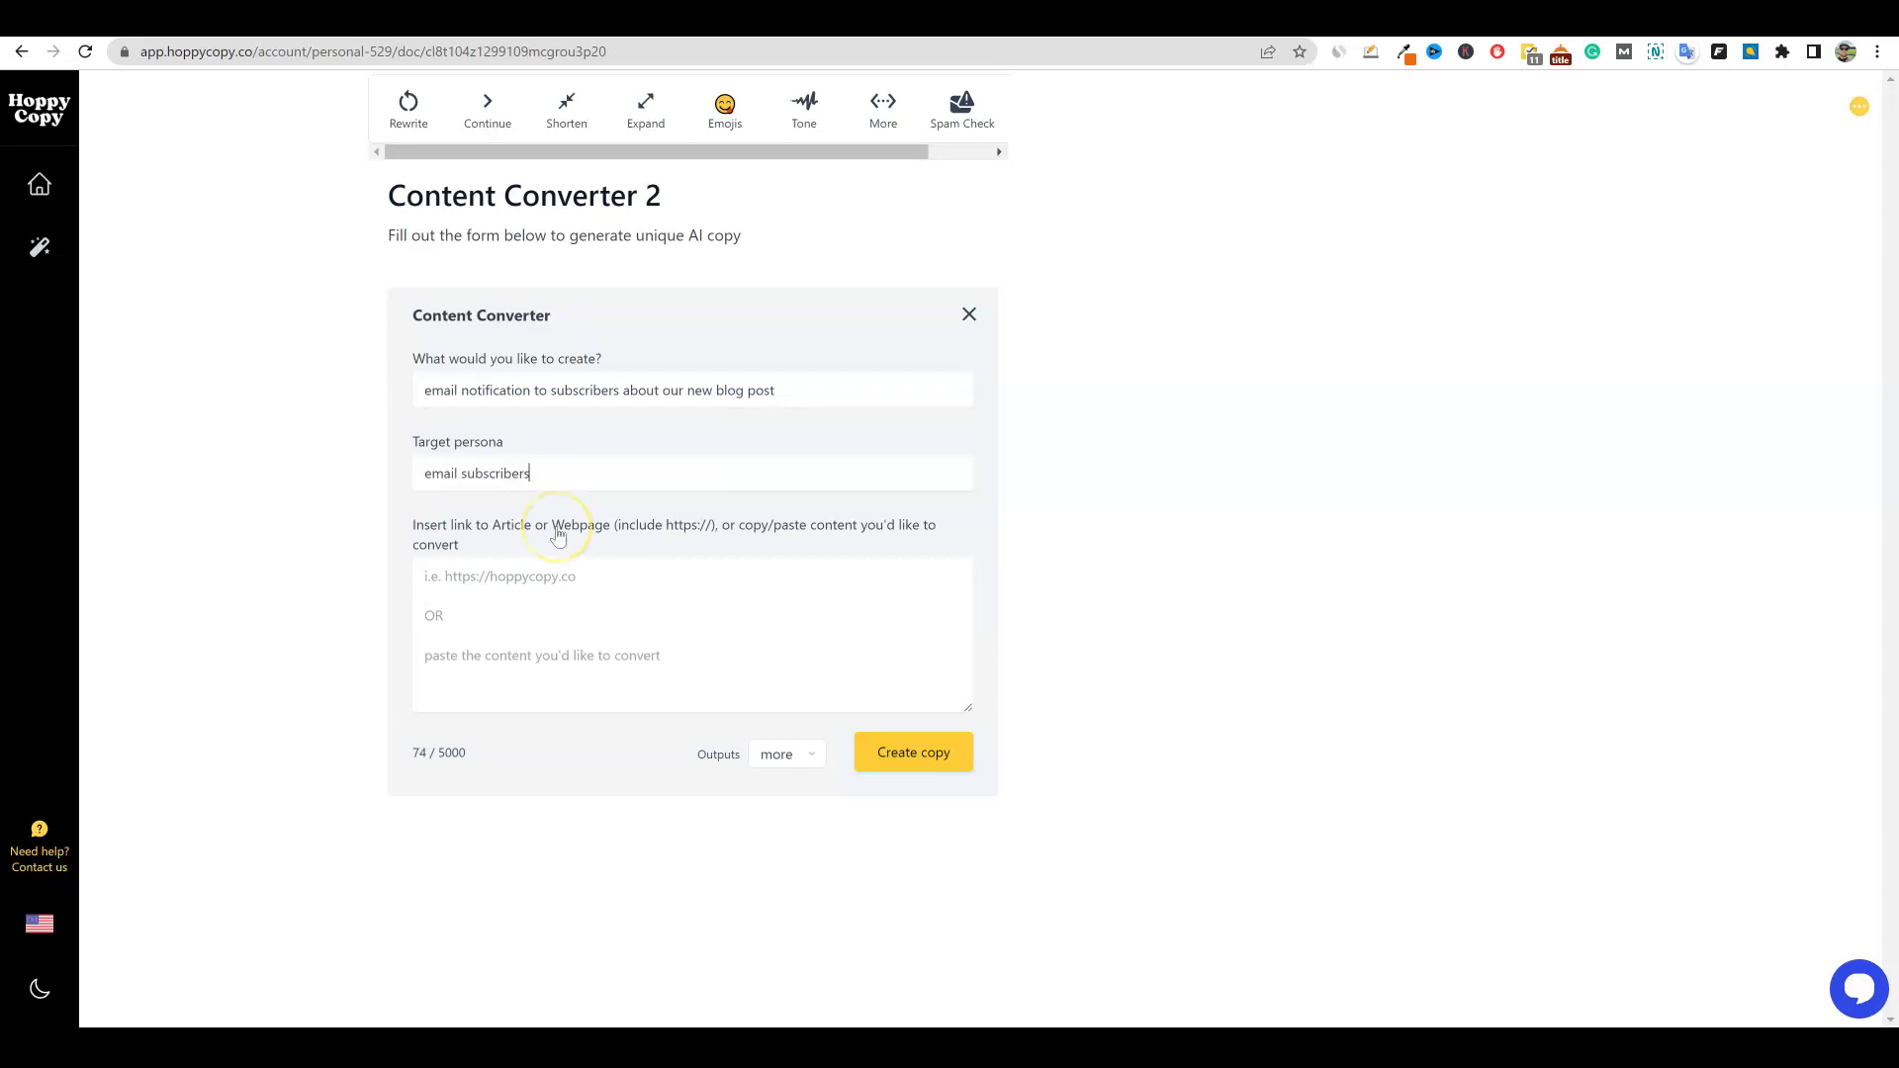
click(1652, 14)
Step: Go to loseweightreport.com and open the 'Is Sweating Good for You to Lose Weight?' post
text(loseweightreport.com)
key(Return)
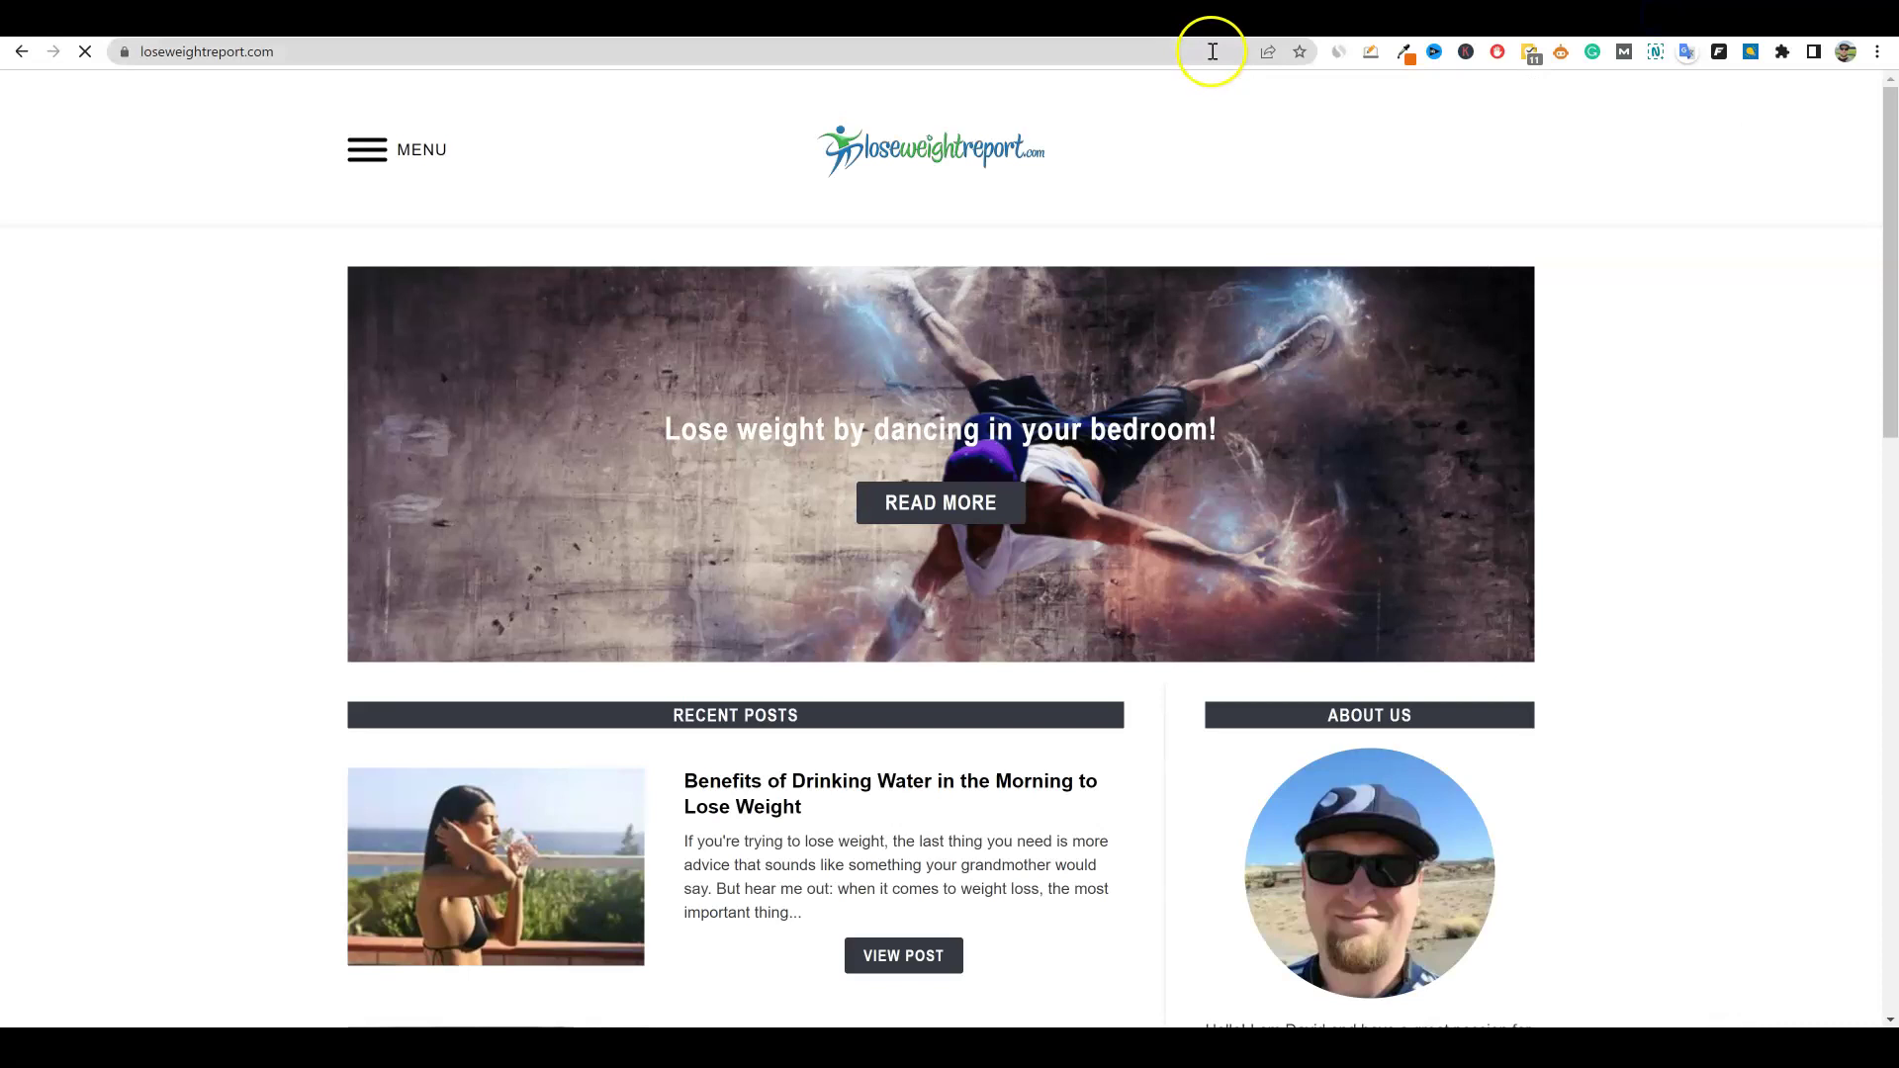
scroll(954, 829, down, 3)
scroll(954, 829, down, 2)
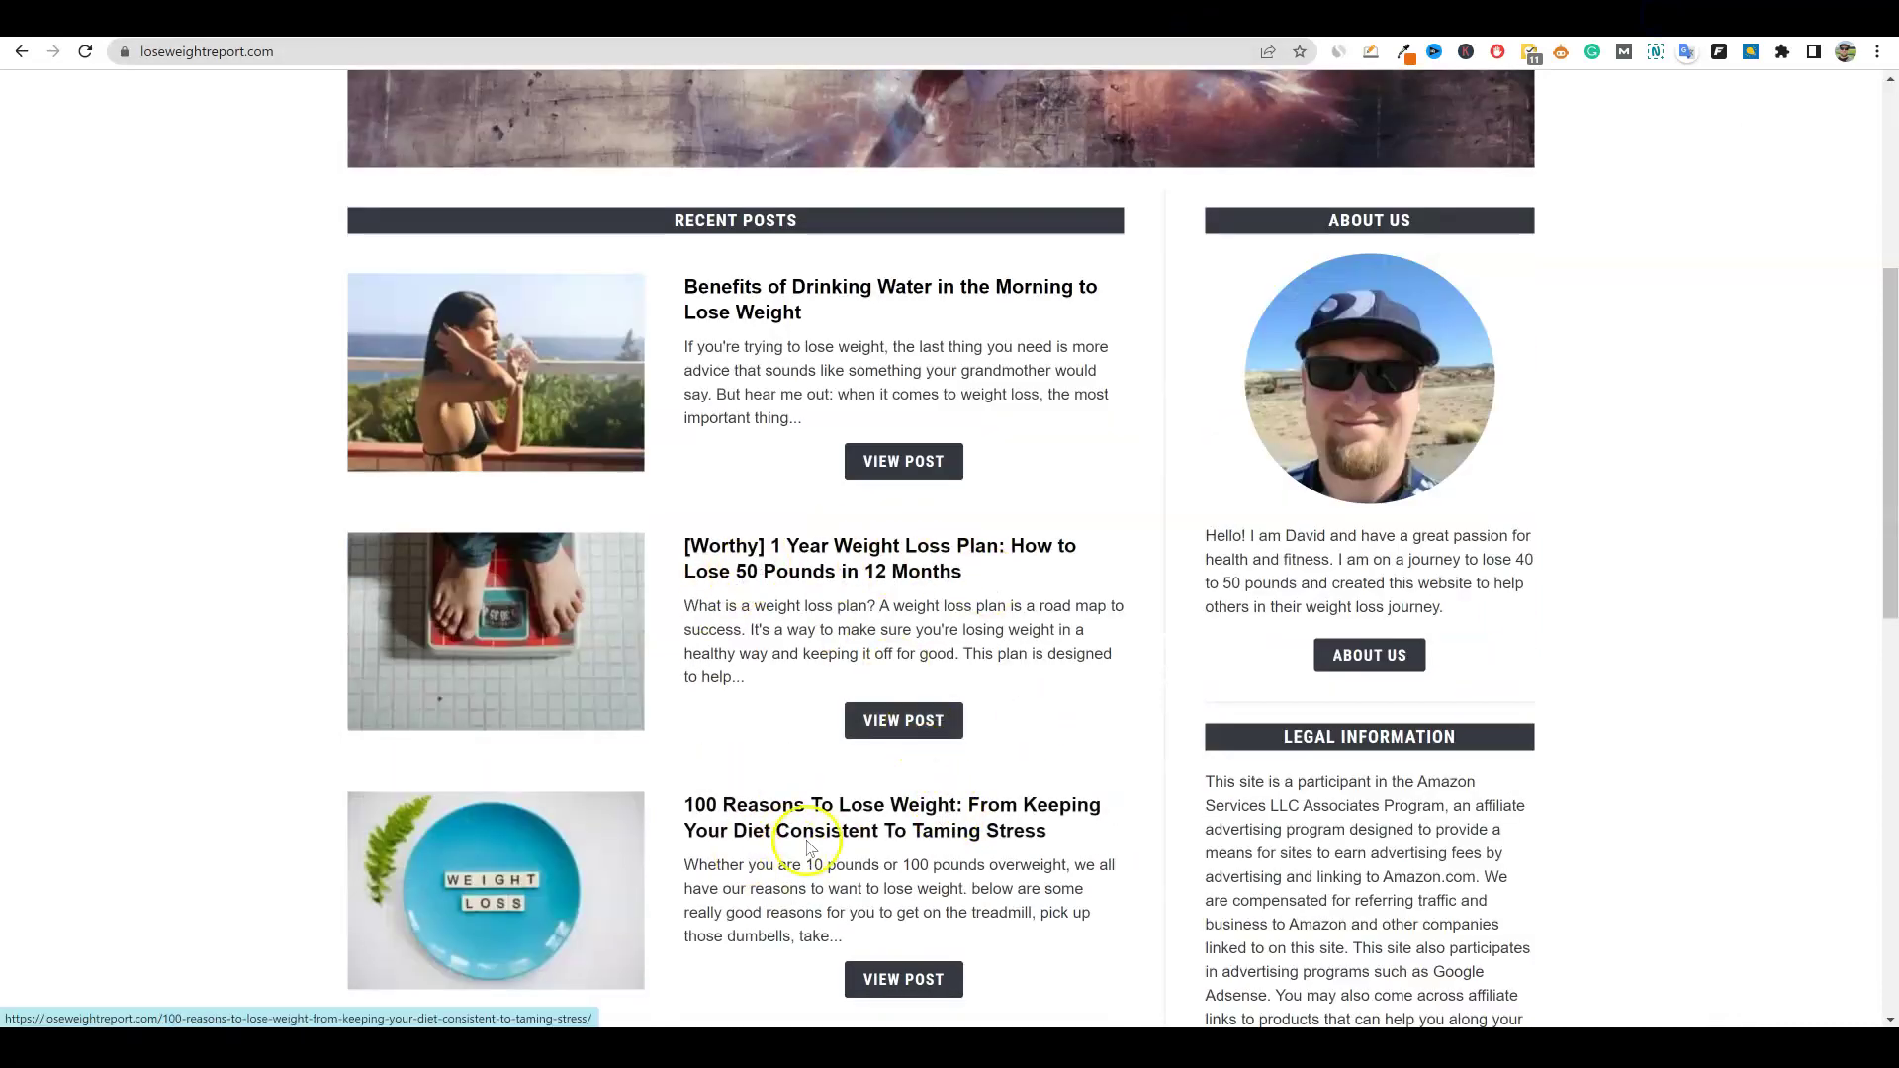
scroll(808, 846, down, 4)
click(870, 669)
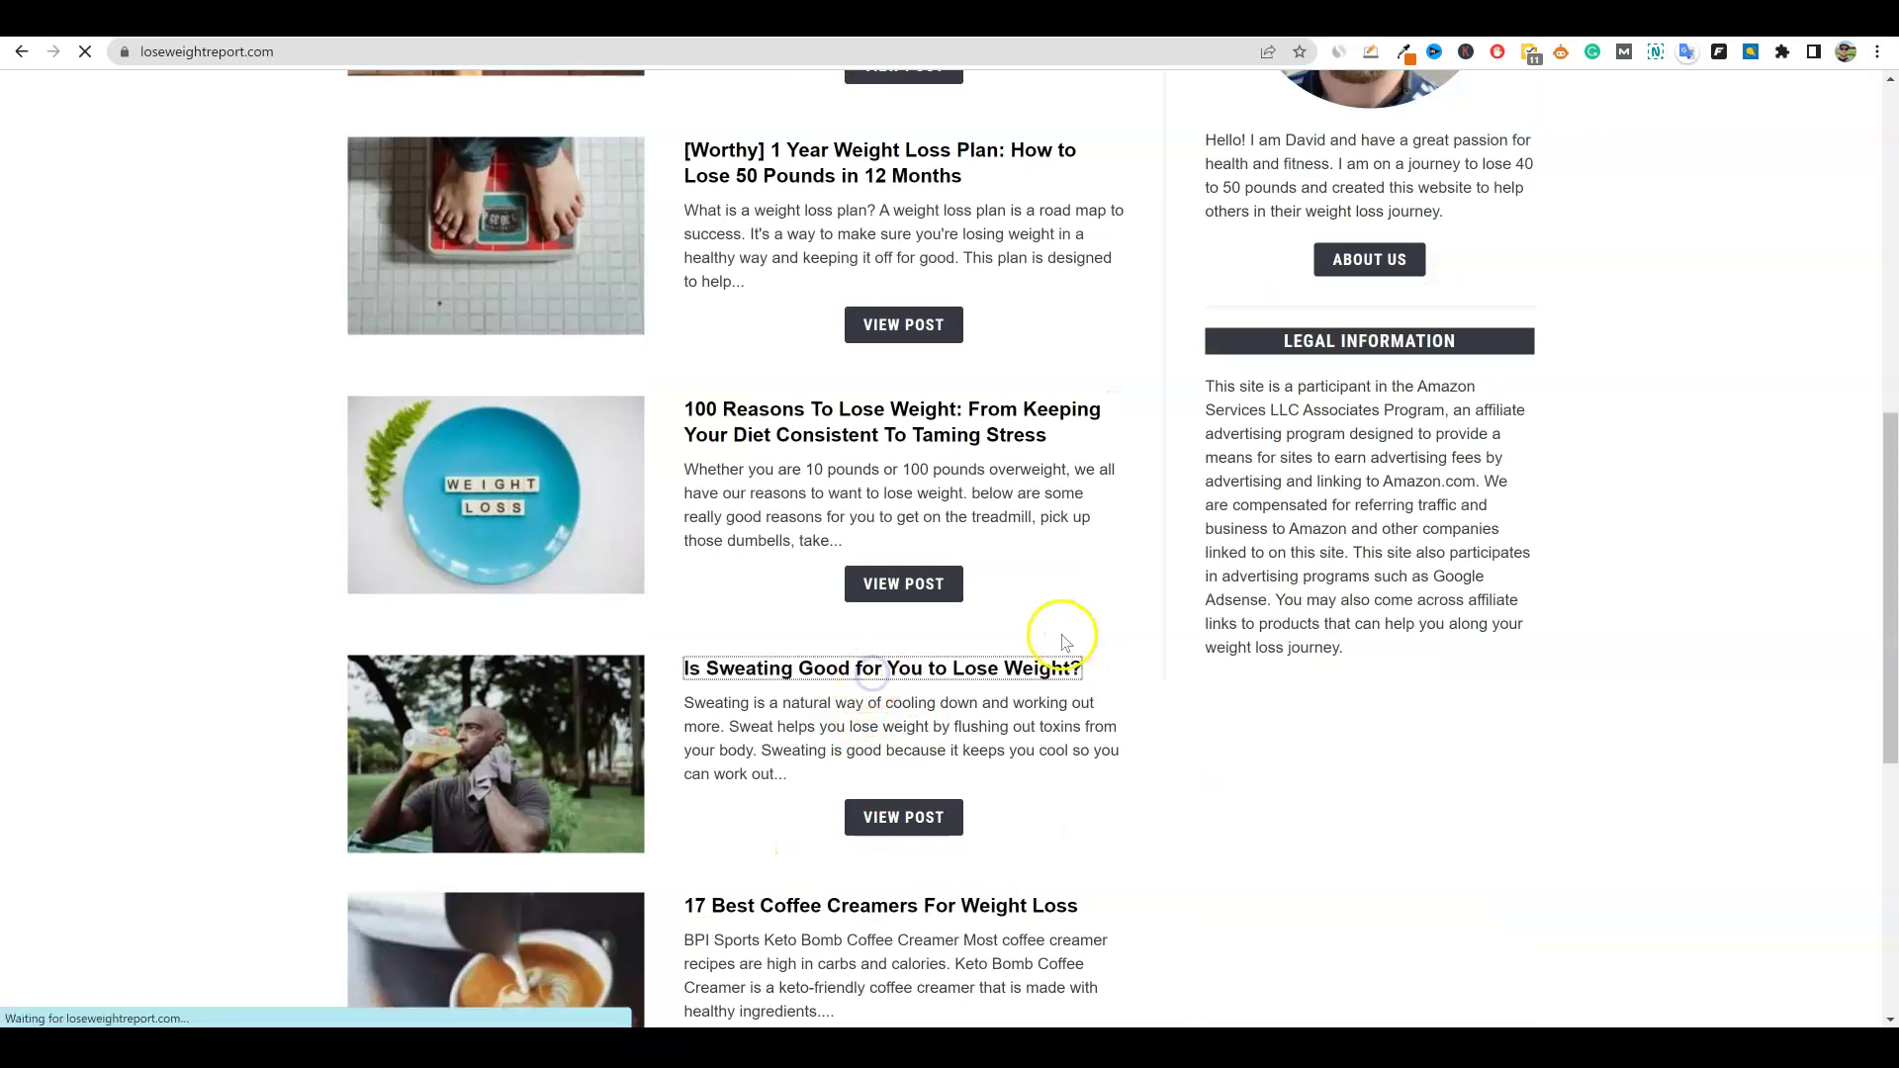
Step: Copy the article's URL and paste it into the Content Converter 2 link box
click(559, 48)
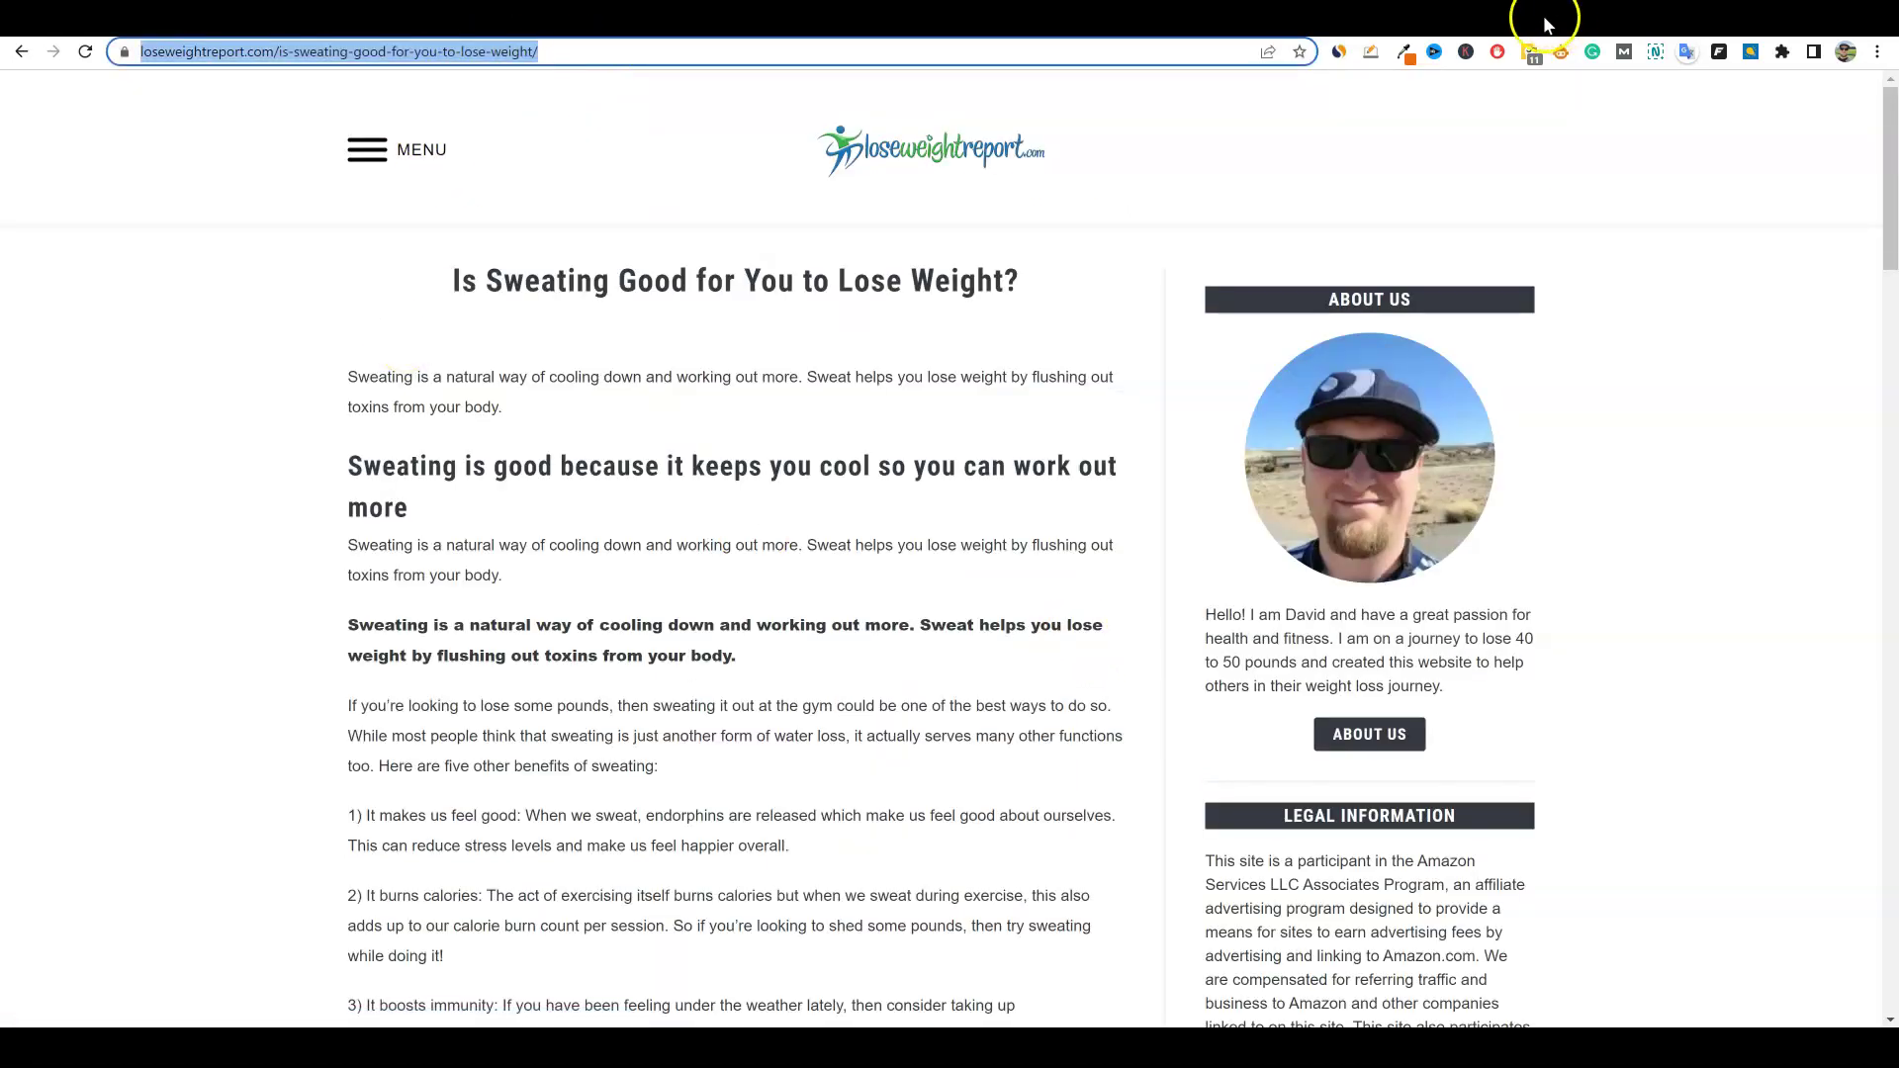
click(1548, 23)
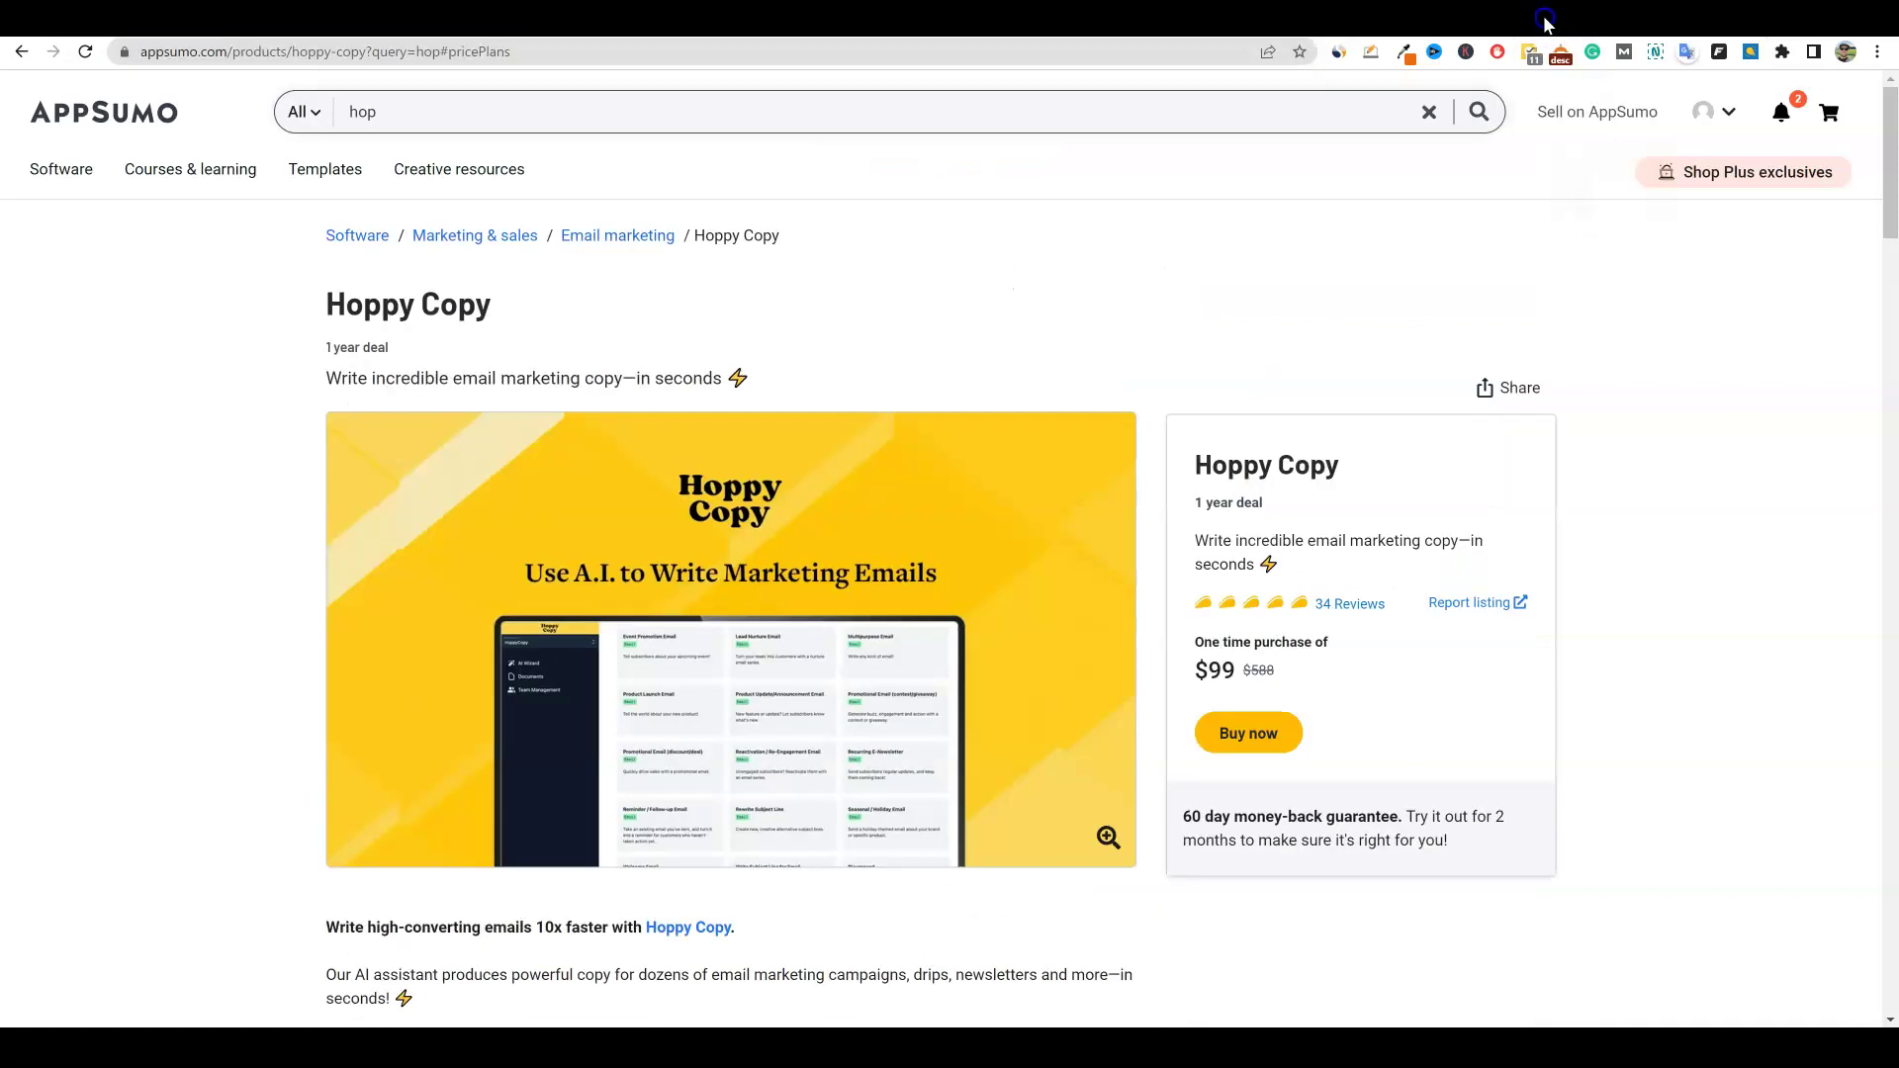
click(1468, 25)
click(529, 580)
text(https://loseweightreport.com/is-sweating-good-for-you-to-lose-weight/)
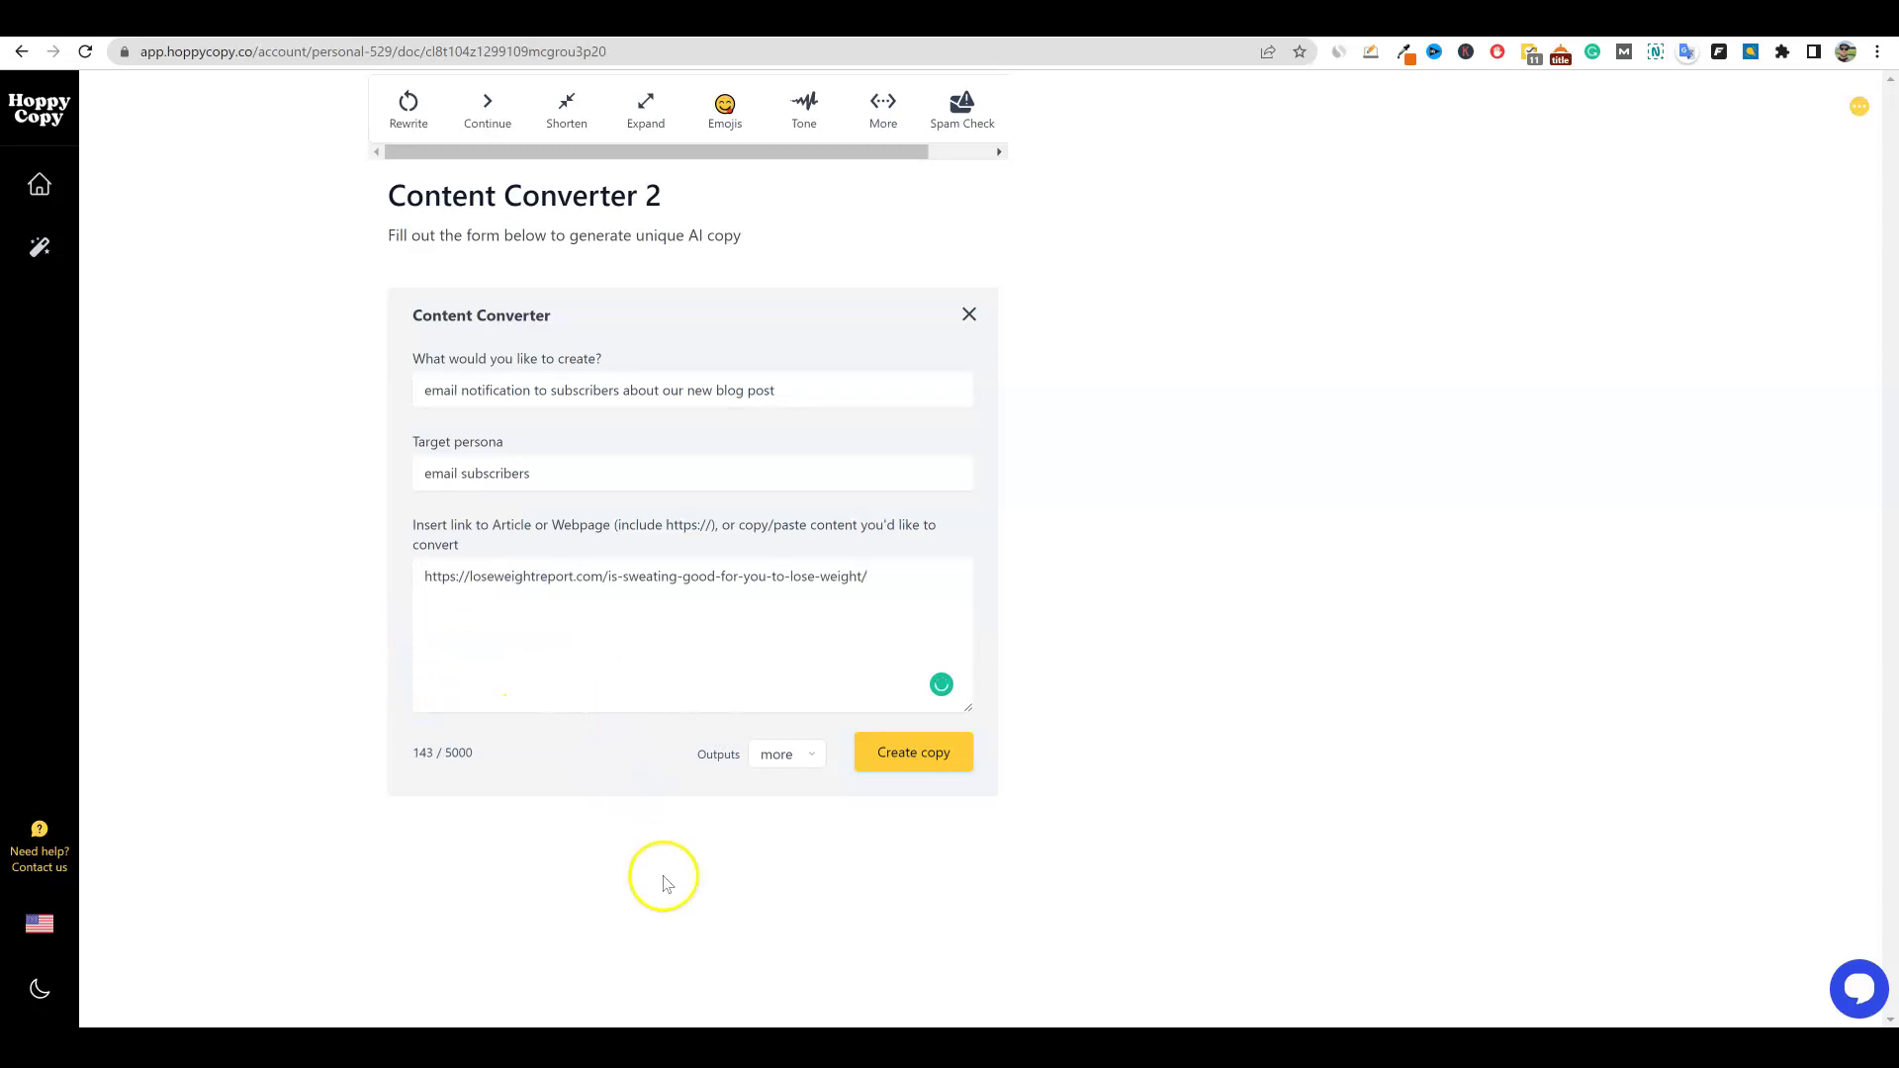
Step: Set Outputs to 'less' and generate the subscriber emails
click(809, 754)
click(787, 818)
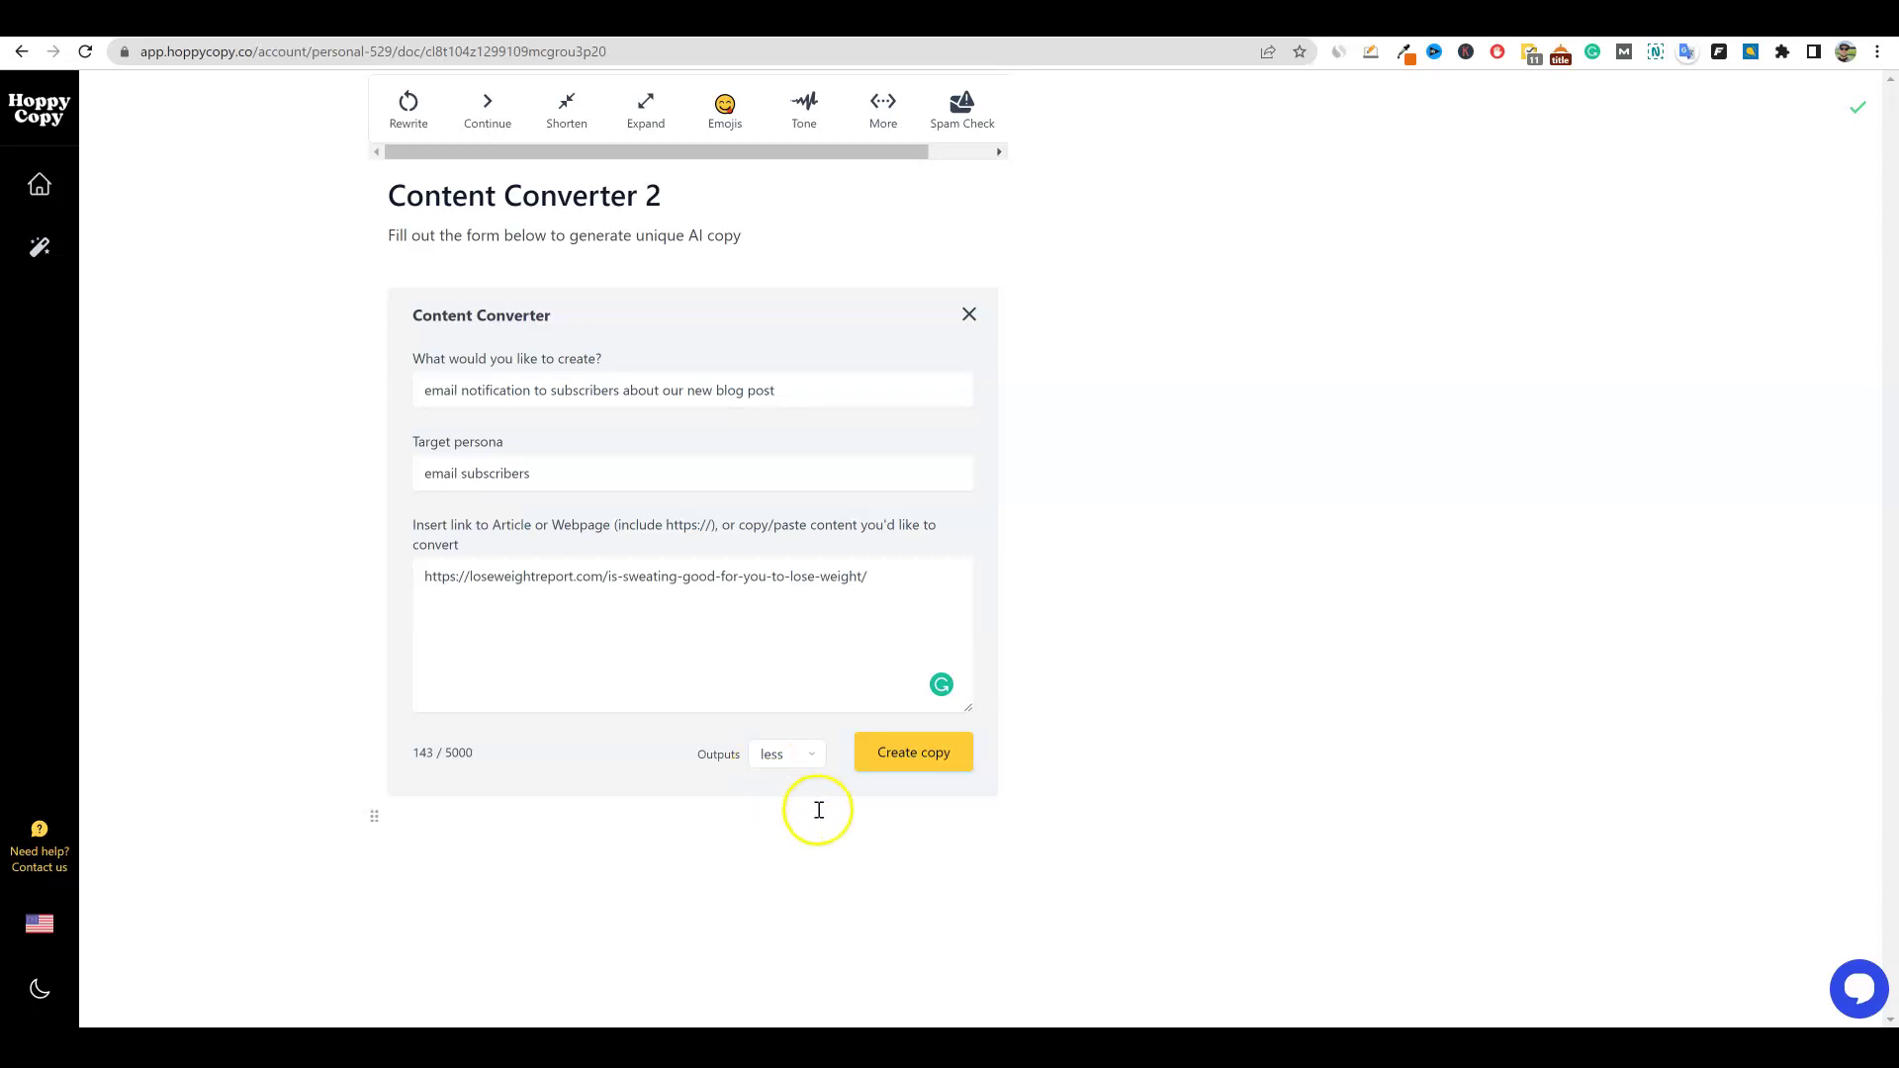
click(875, 776)
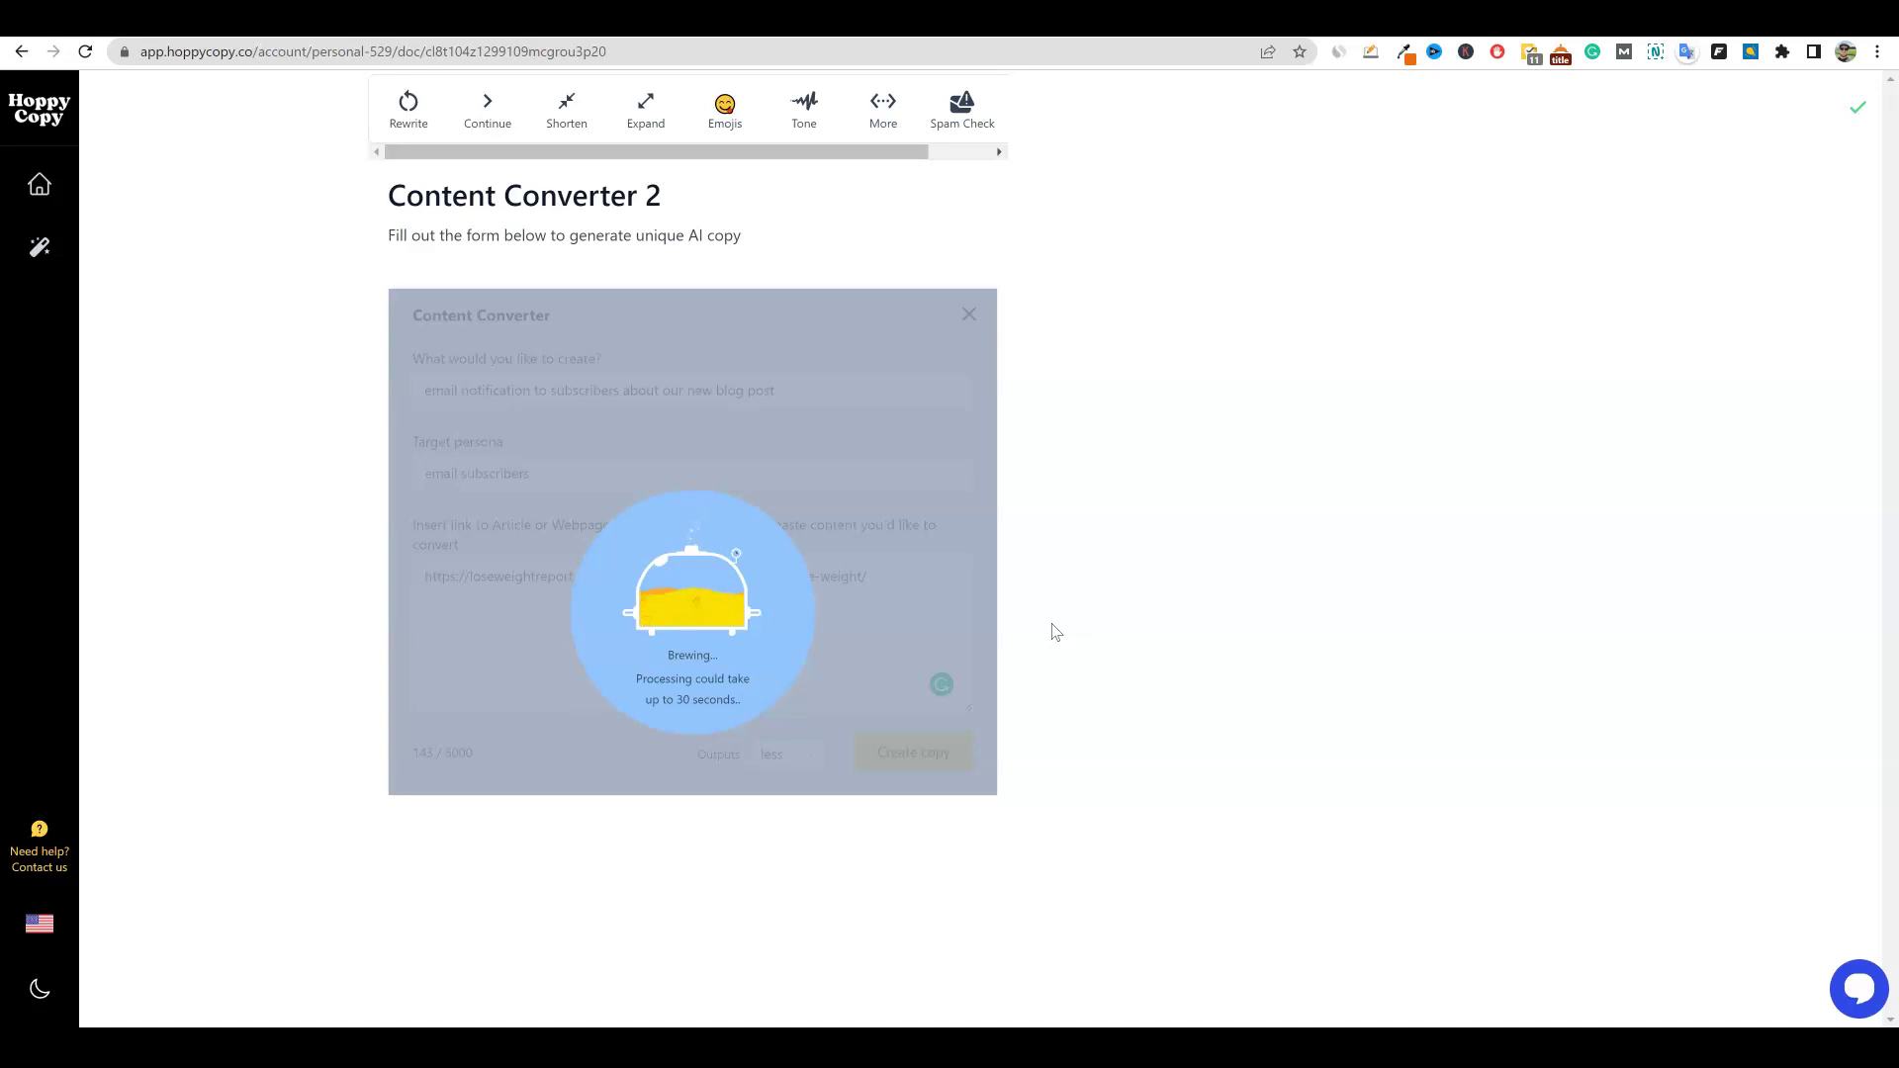
Step: Review the sweating blog article while the emails generate, then return to Hoppy Copy
click(1612, 21)
scroll(780, 645, down, 20)
scroll(789, 645, down, 10)
scroll(811, 644, up, 10)
click(1441, 21)
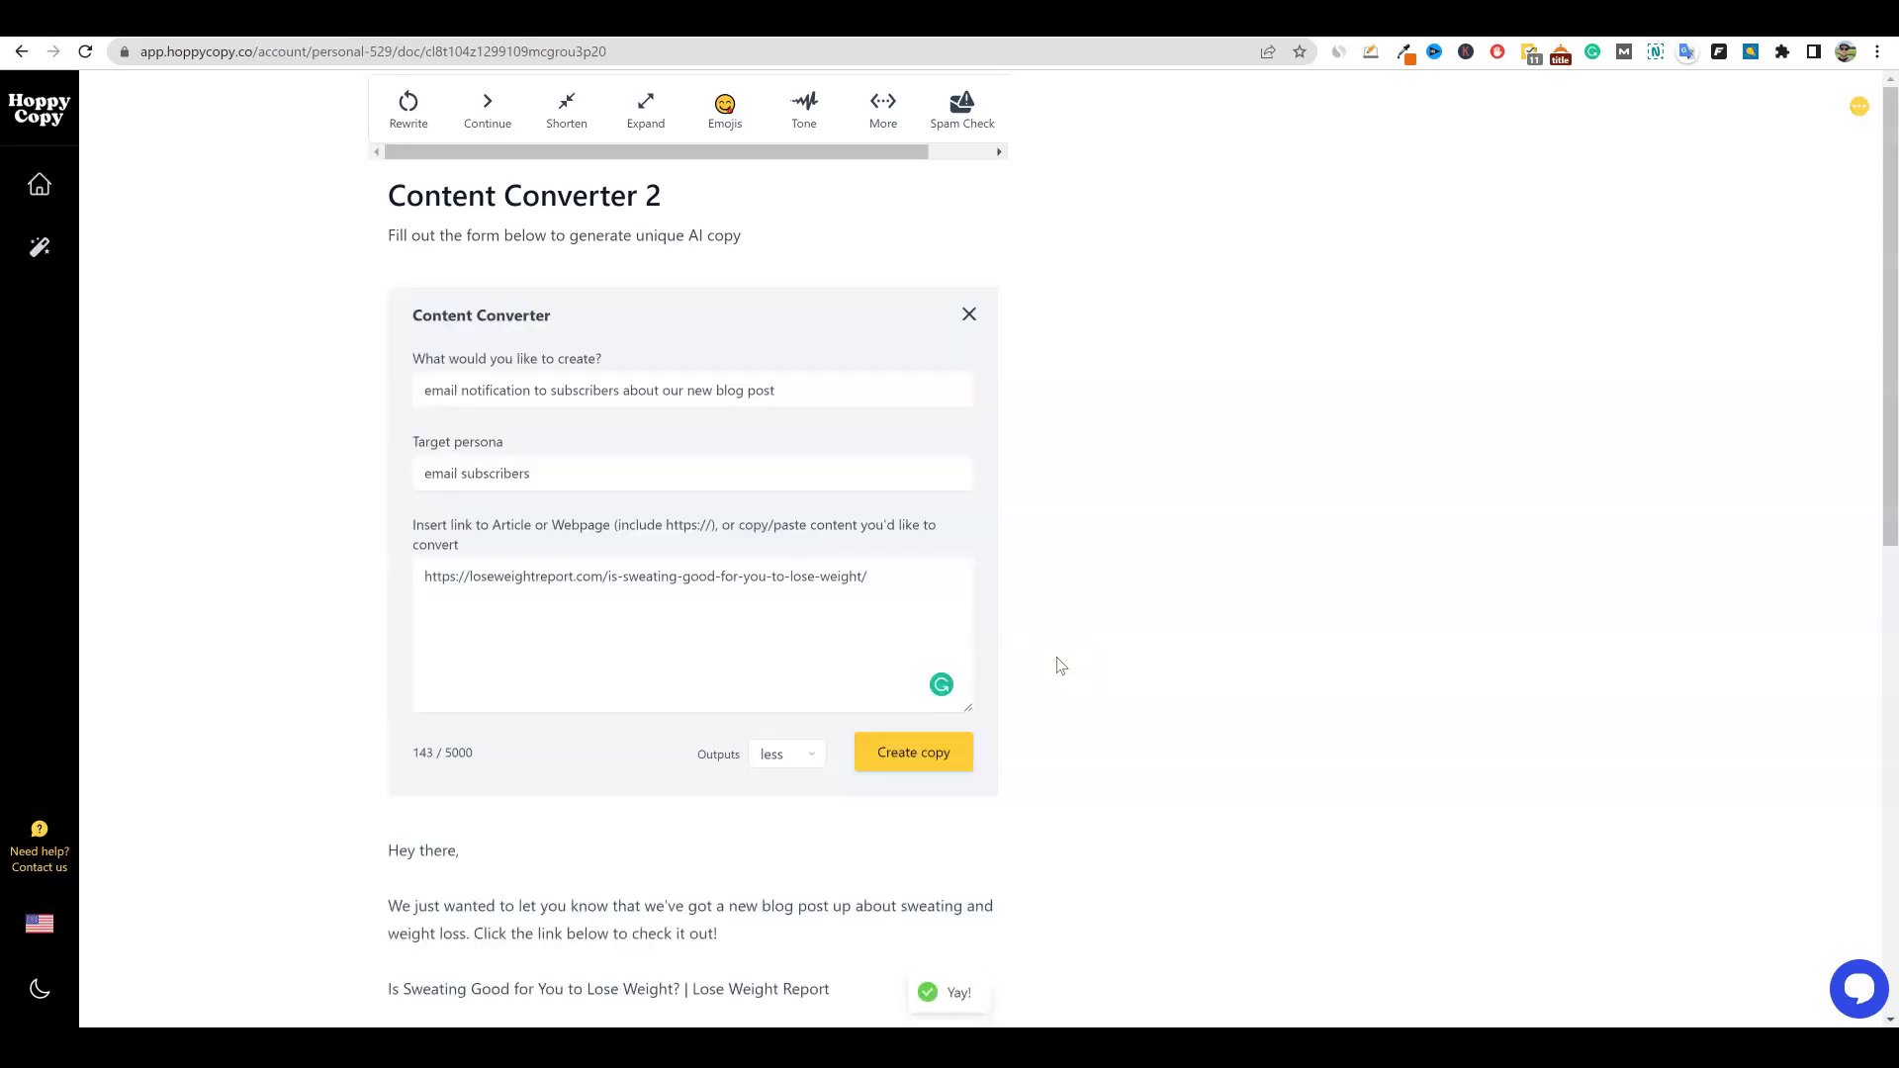
scroll(954, 762, down, 4)
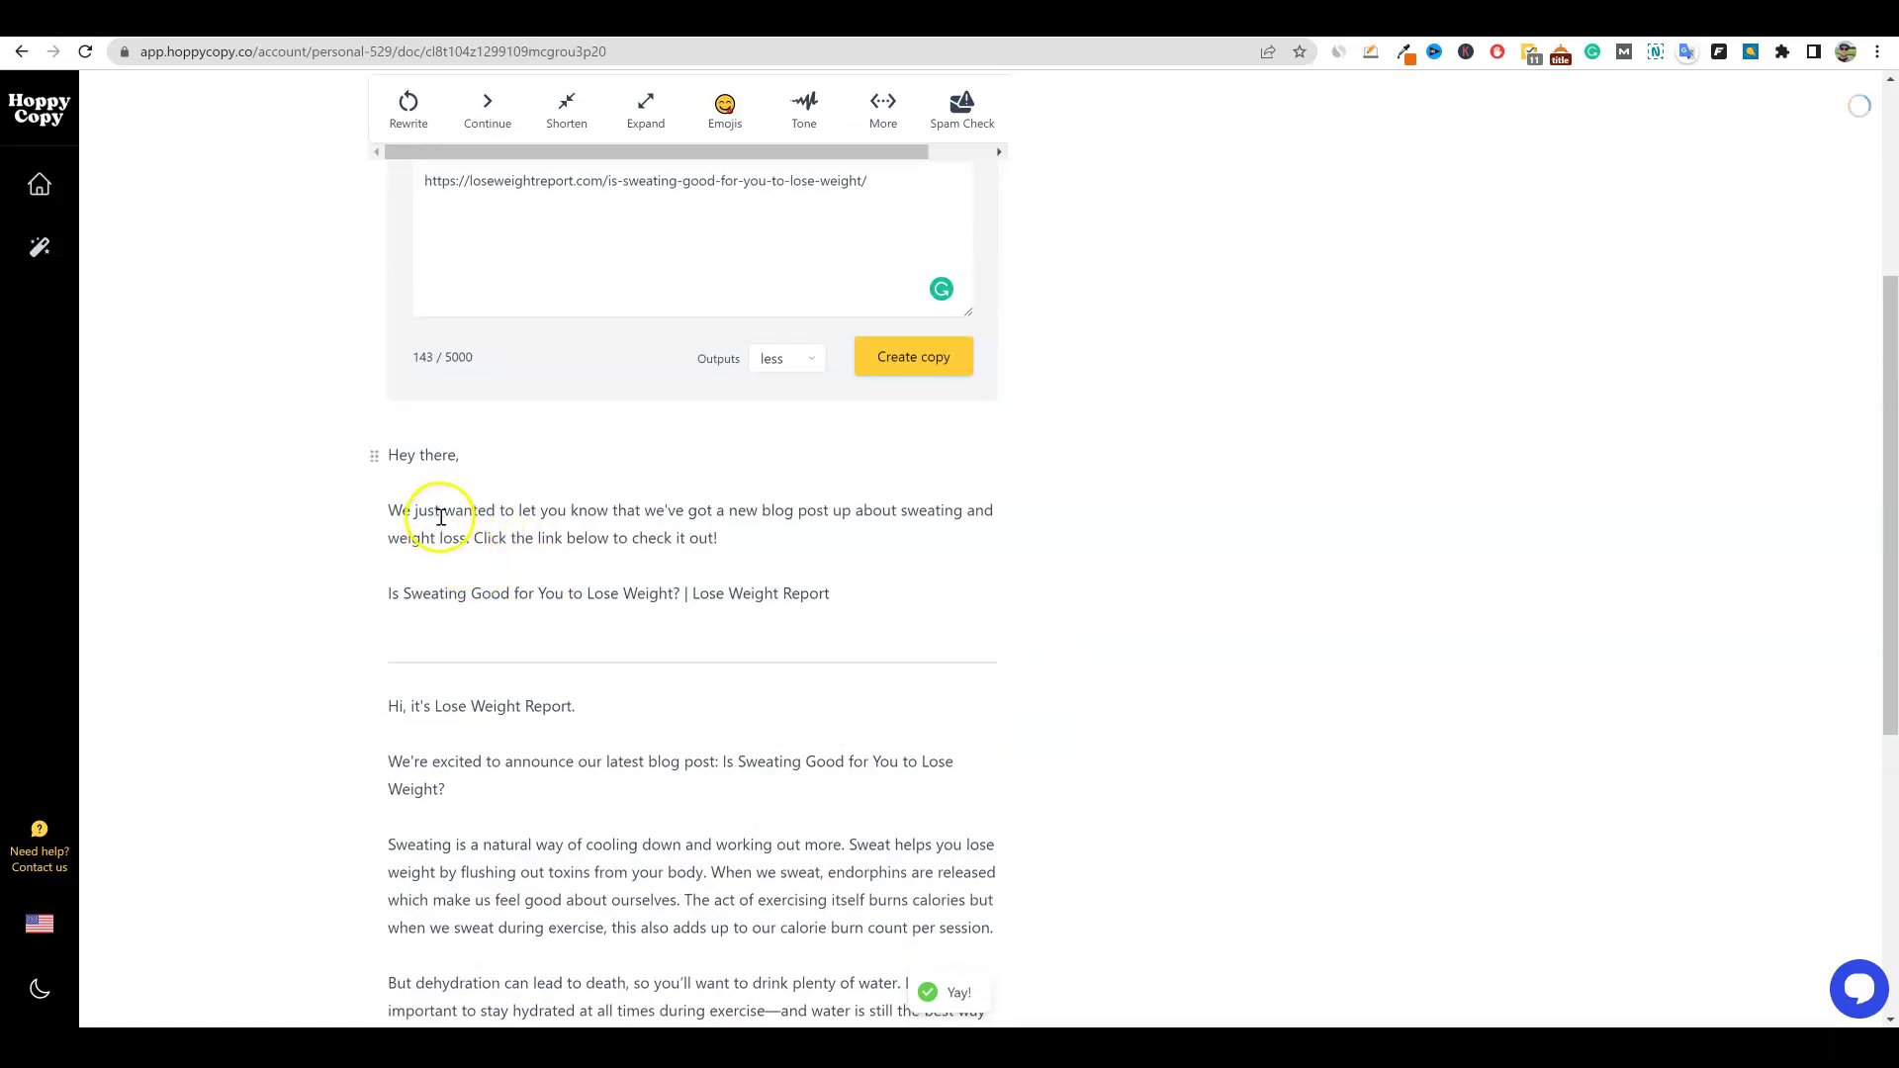
drag(445, 511, 1004, 527)
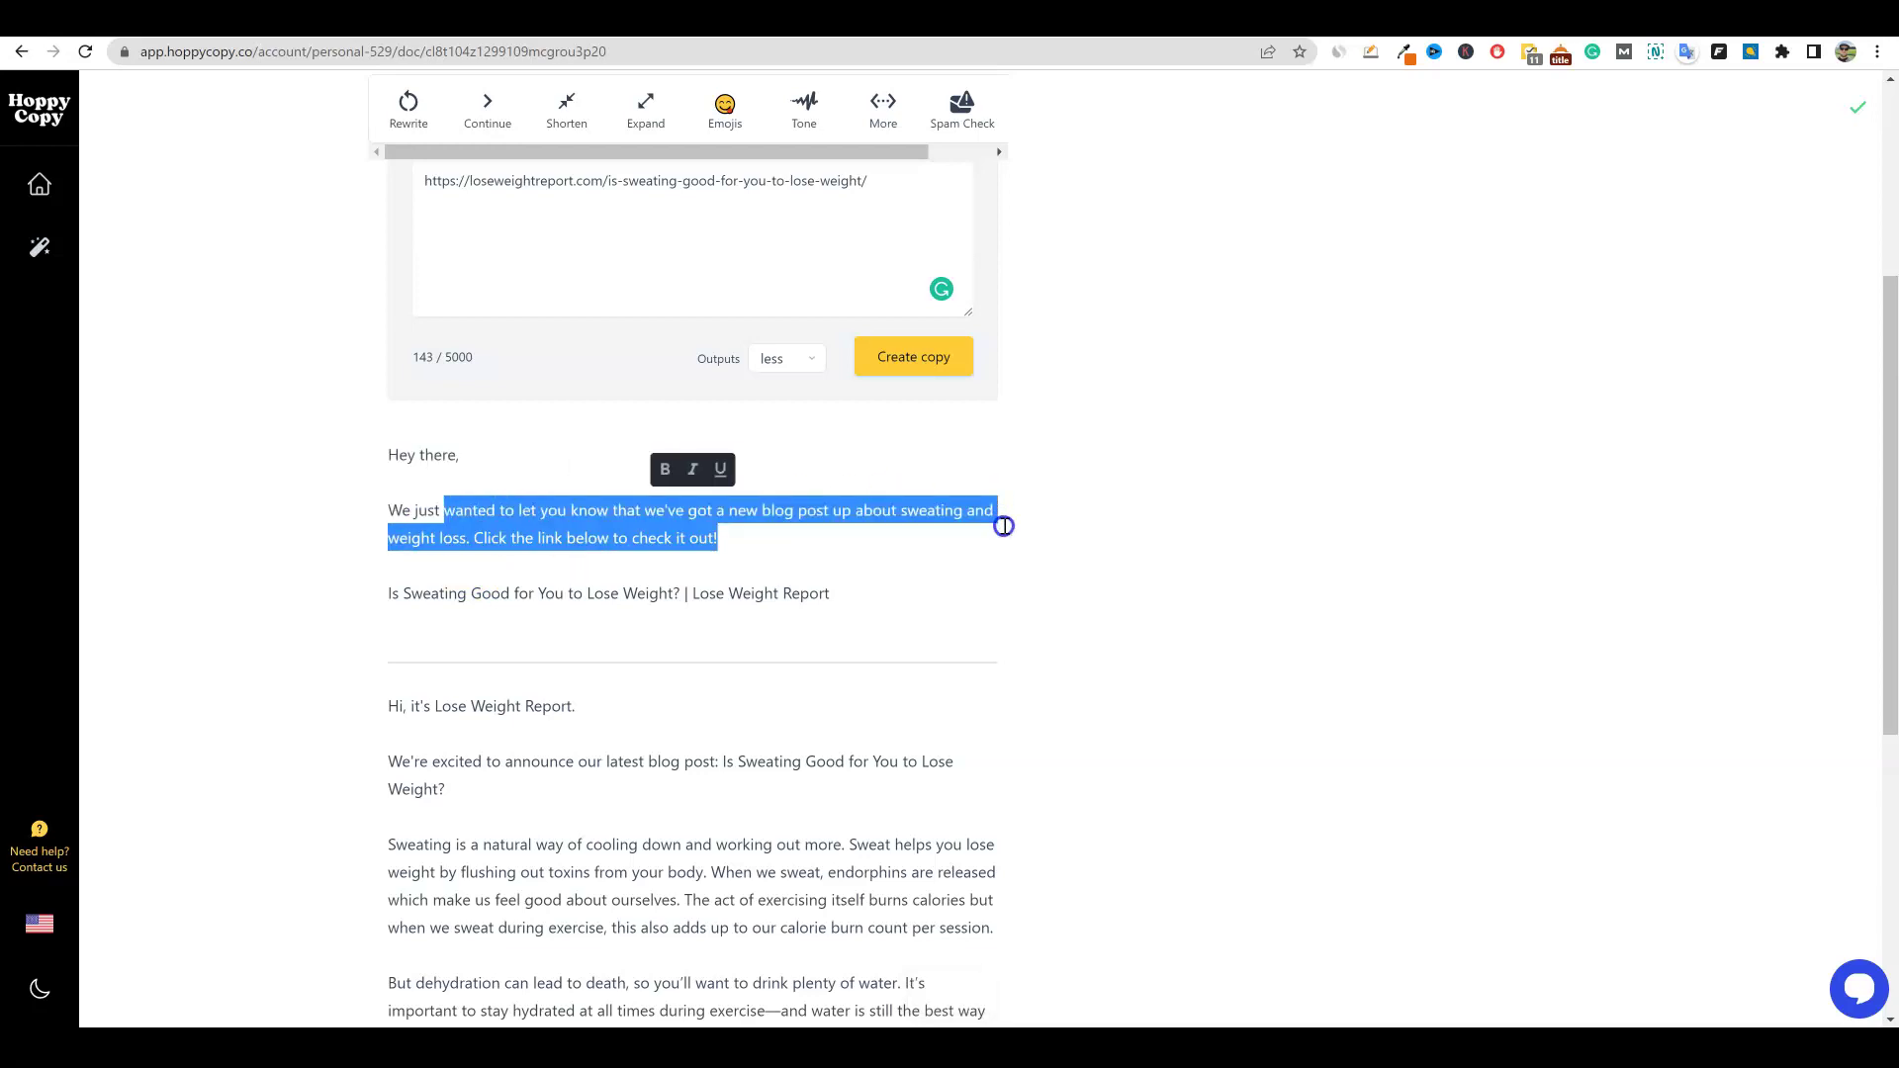
drag(383, 593, 867, 590)
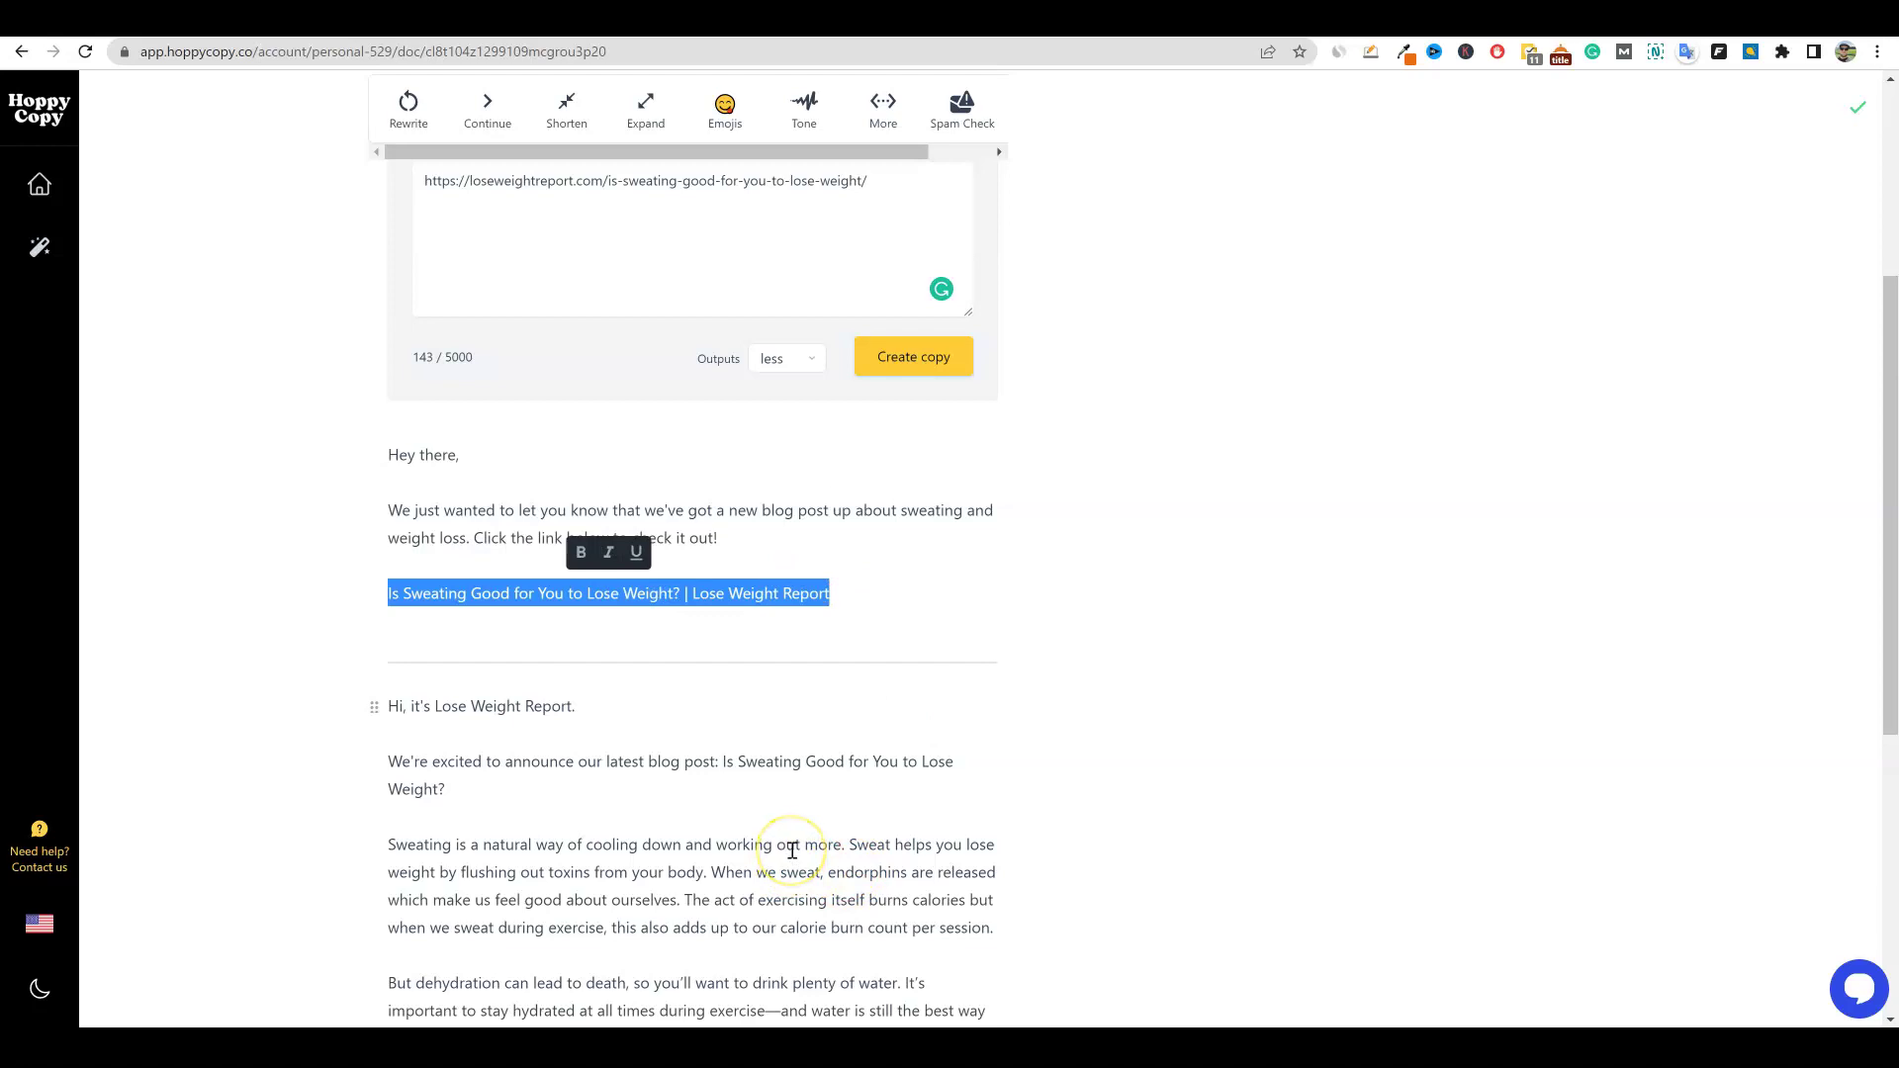
click(949, 560)
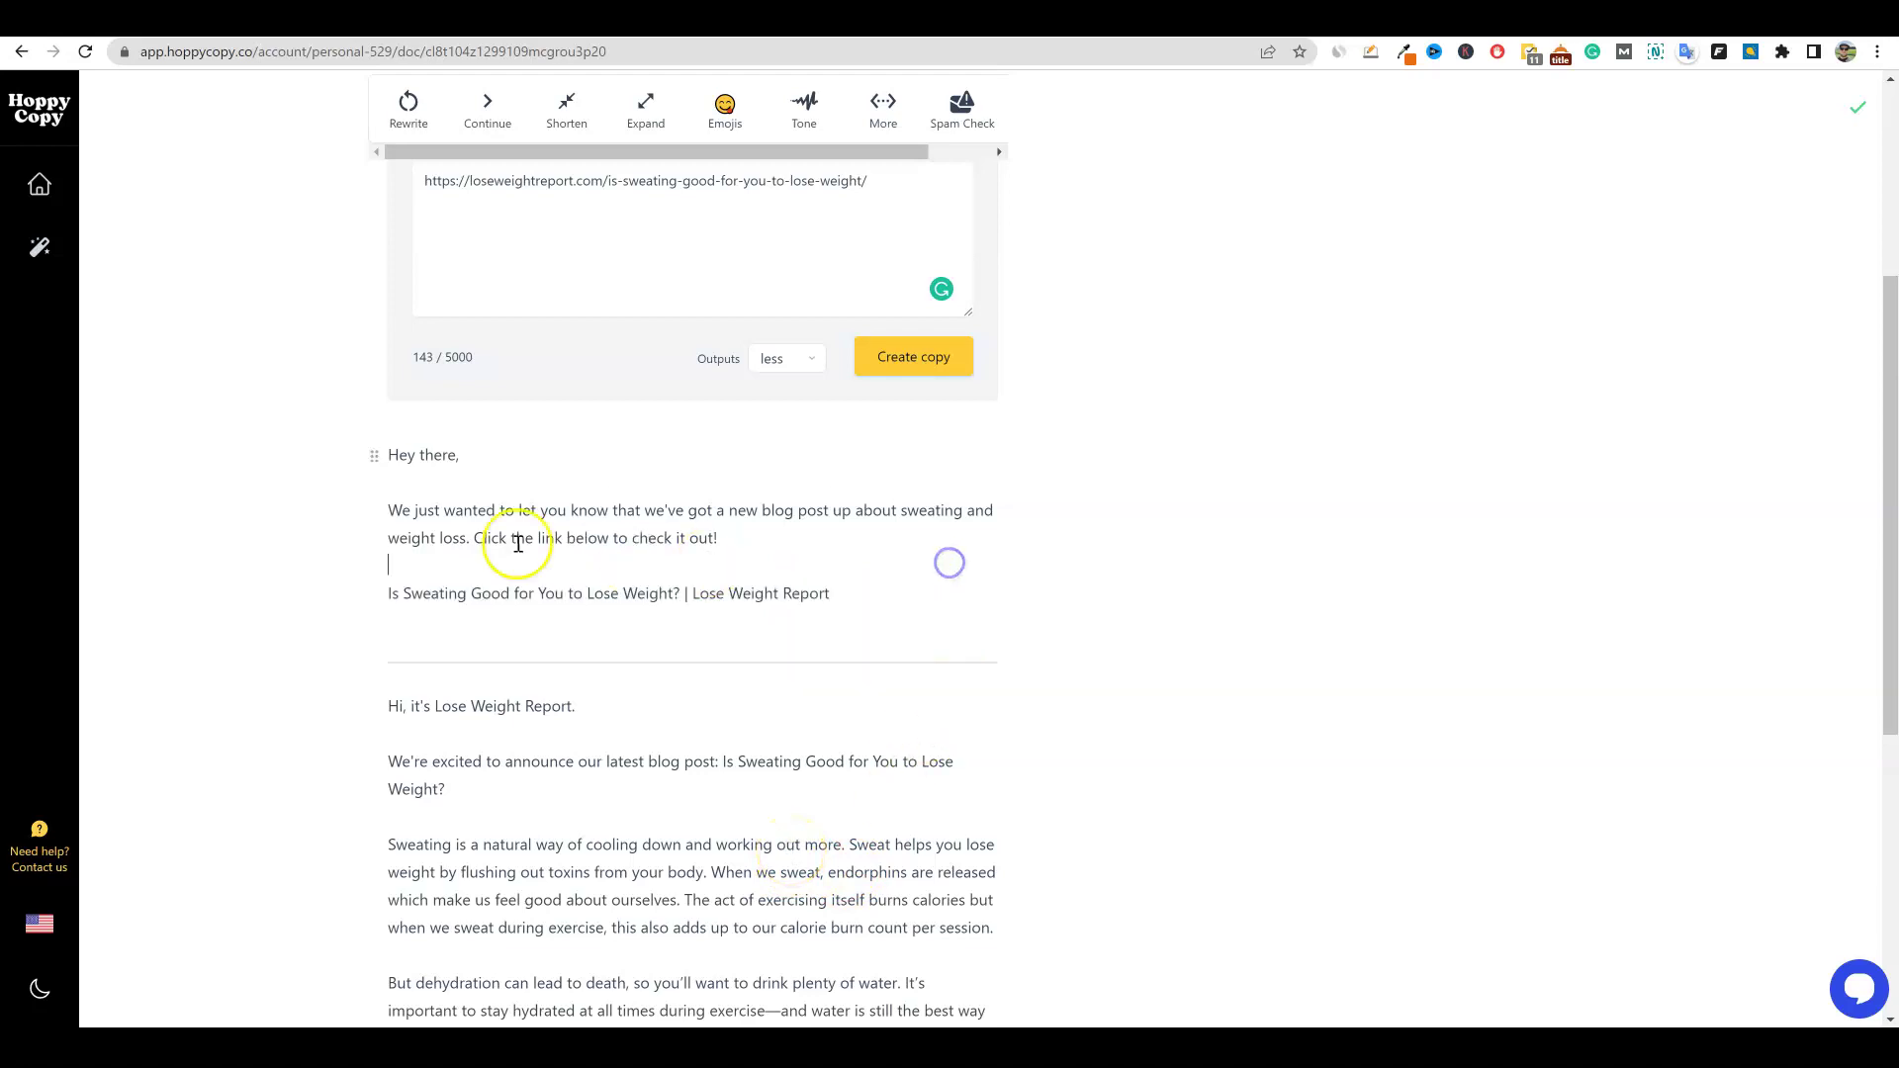
drag(388, 507, 891, 619)
click(919, 586)
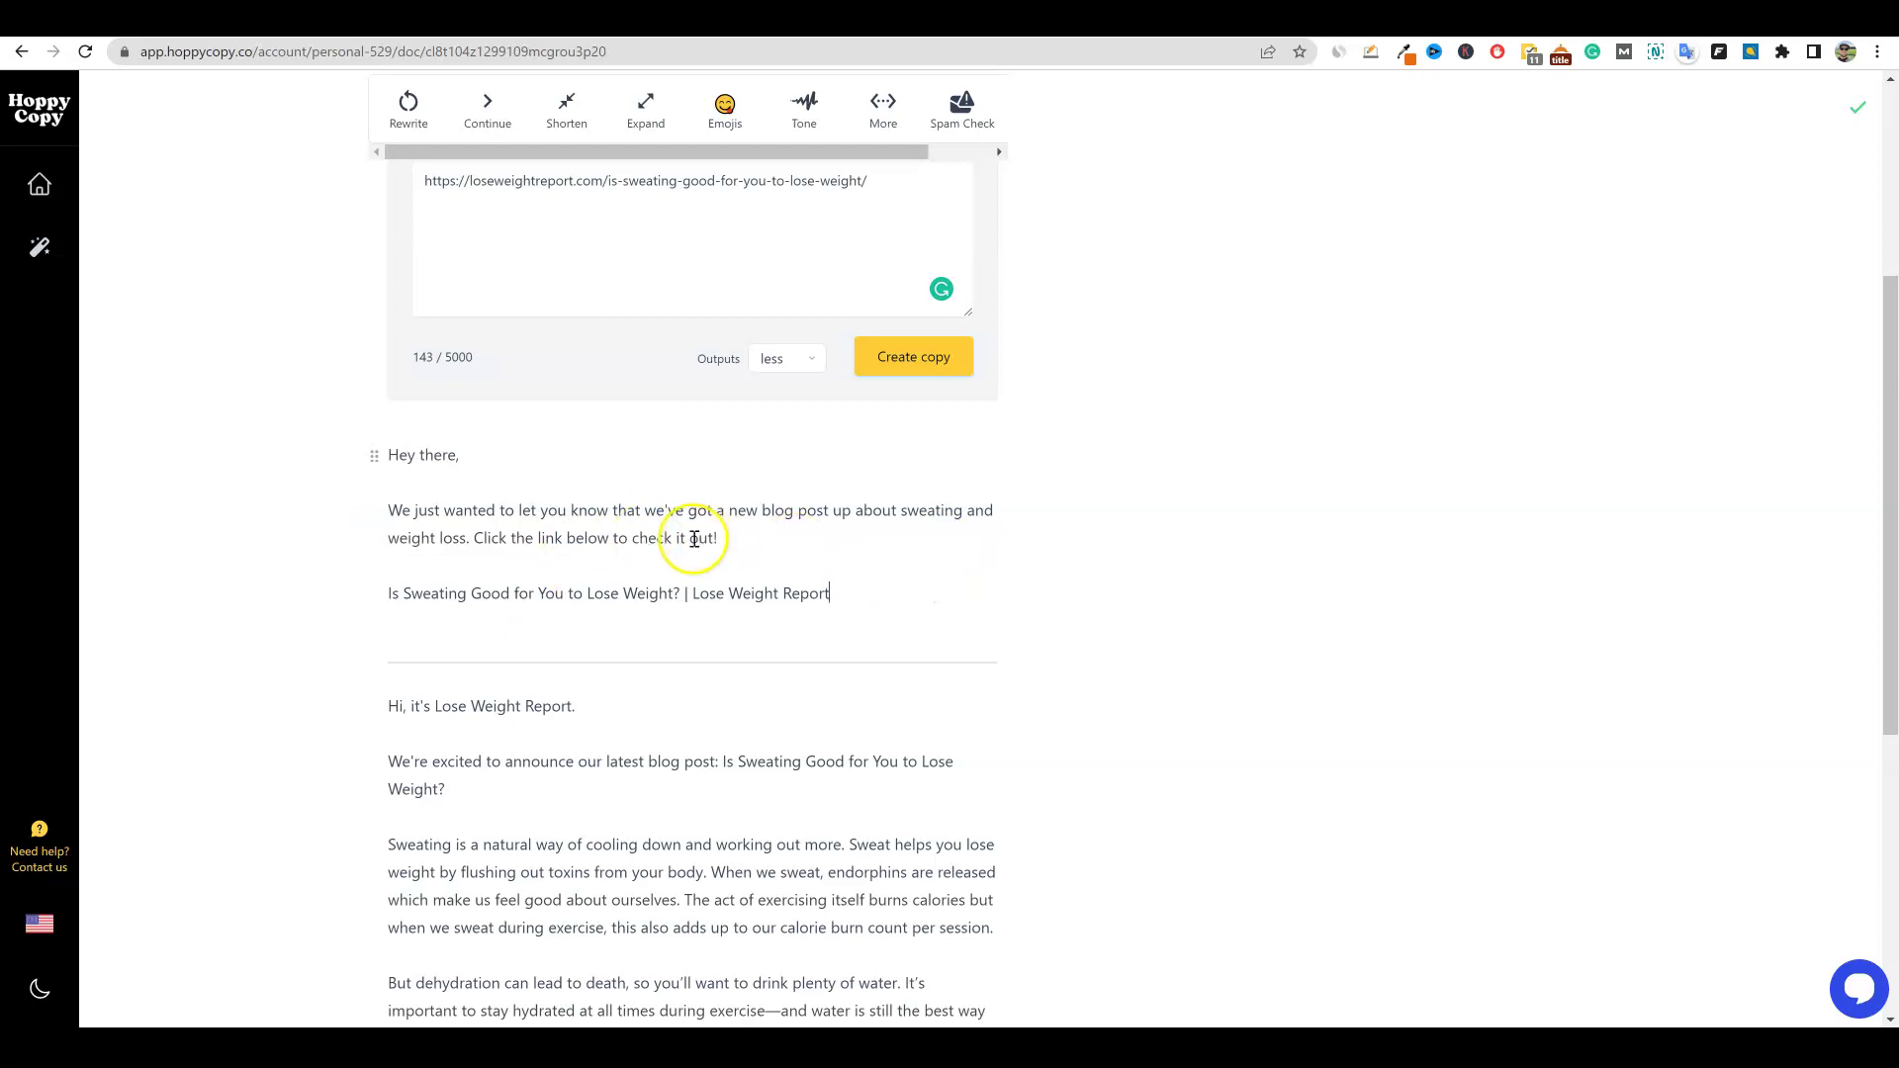
scroll(694, 650, down, 5)
scroll(694, 648, up, 2)
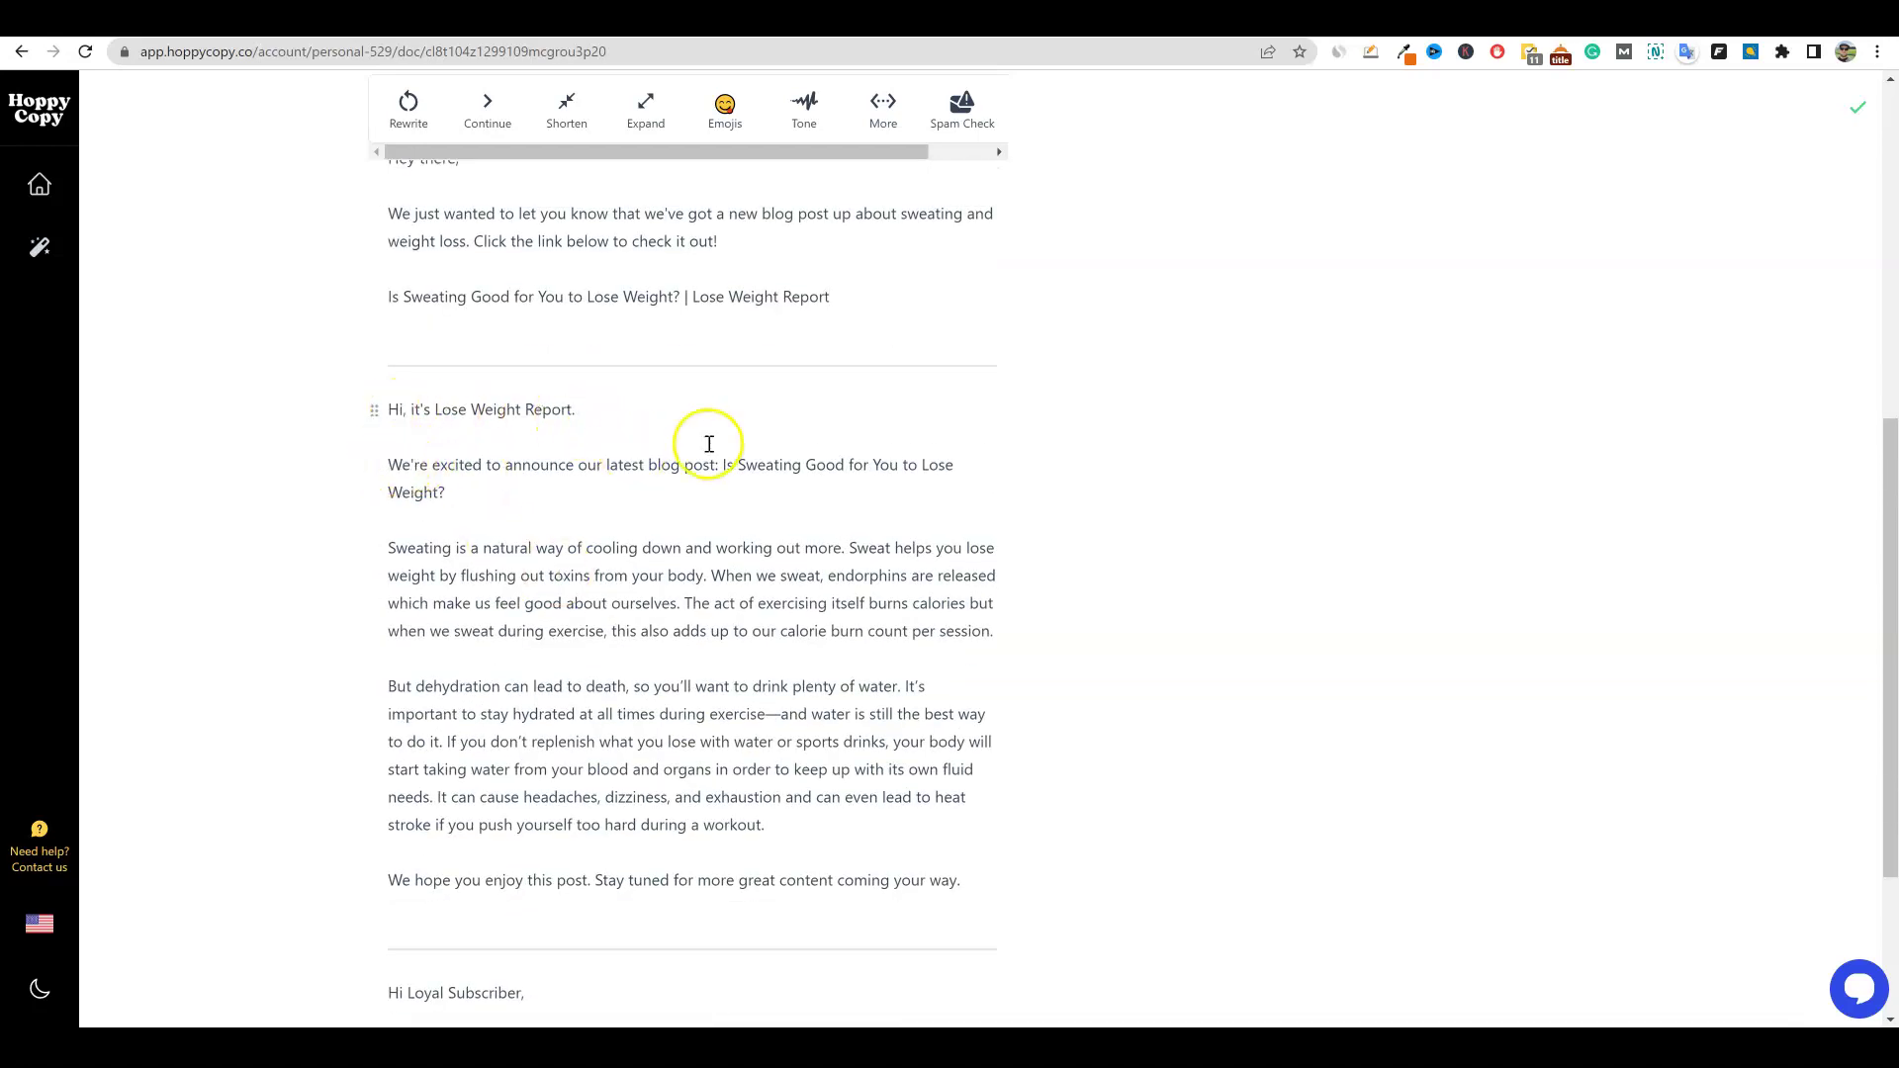
drag(390, 466, 958, 510)
drag(444, 549, 1036, 606)
click(737, 601)
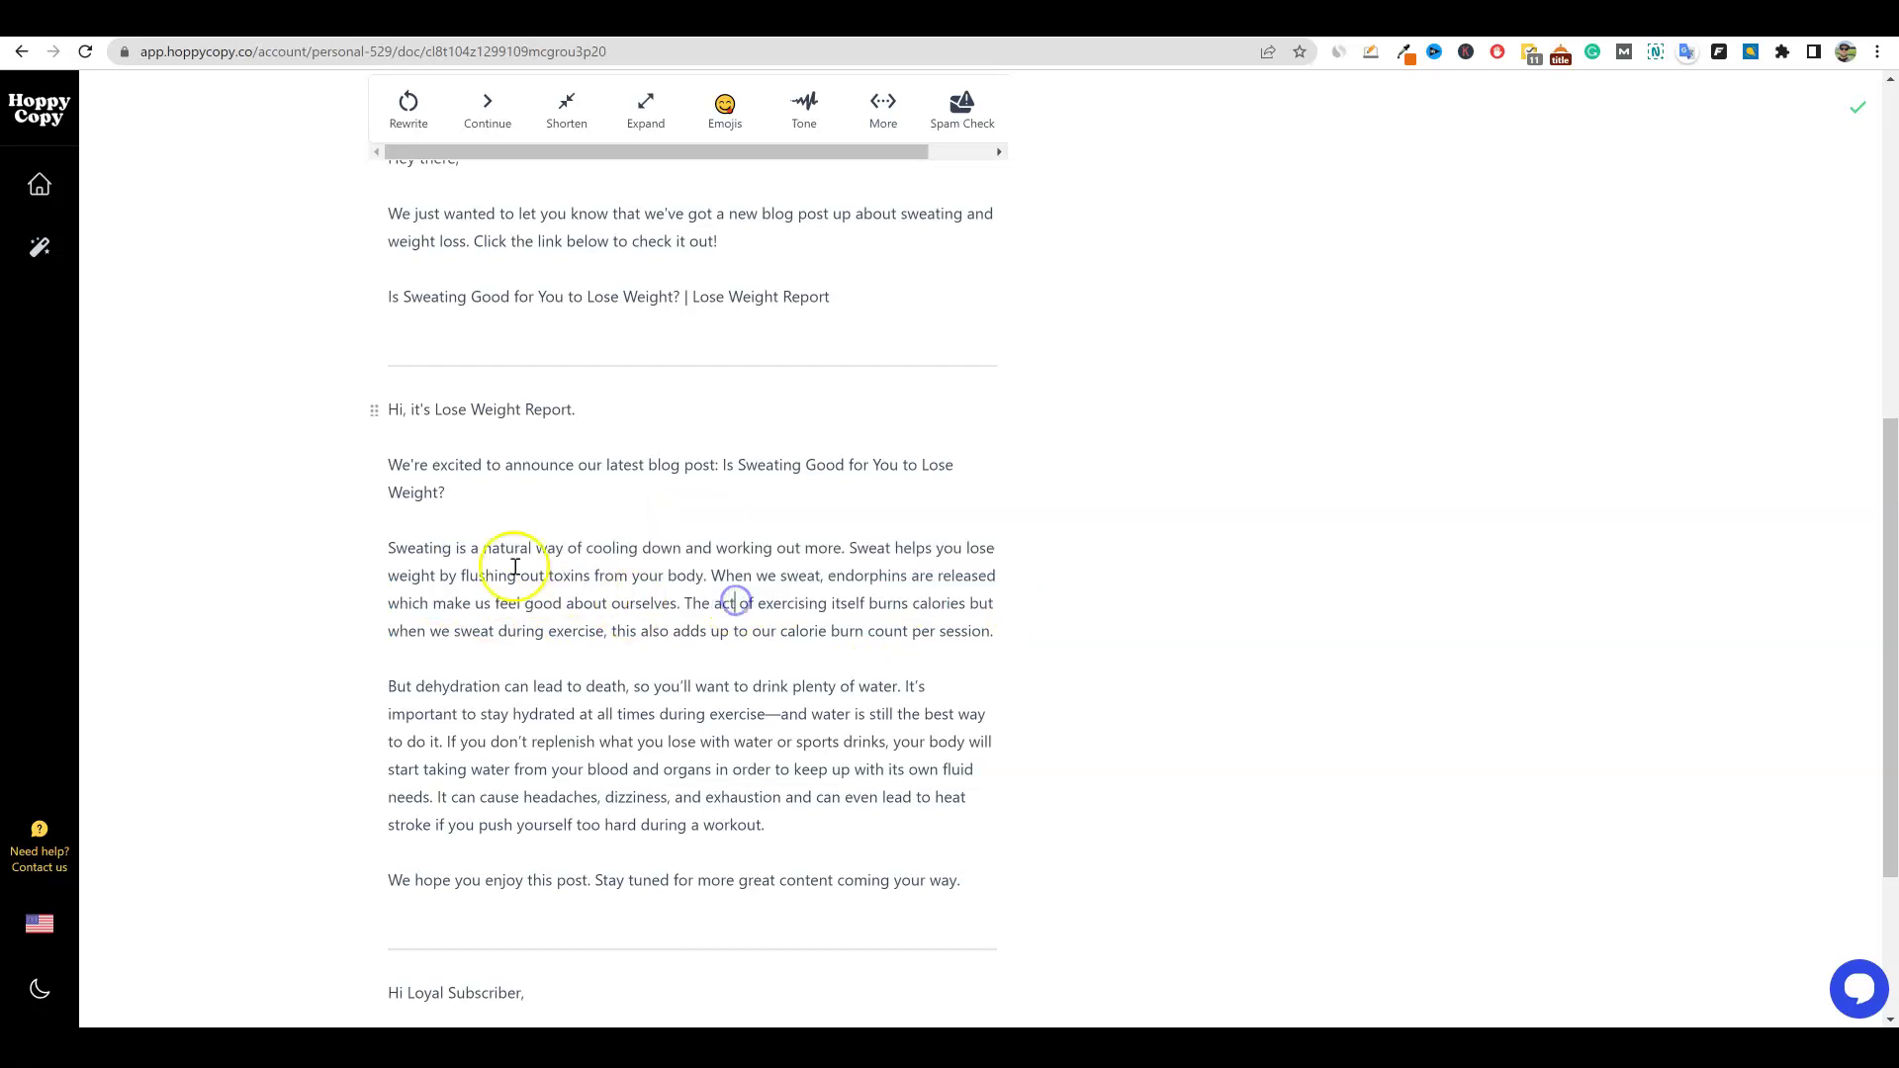
click(386, 550)
drag(386, 550, 714, 574)
key(ctrl+c)
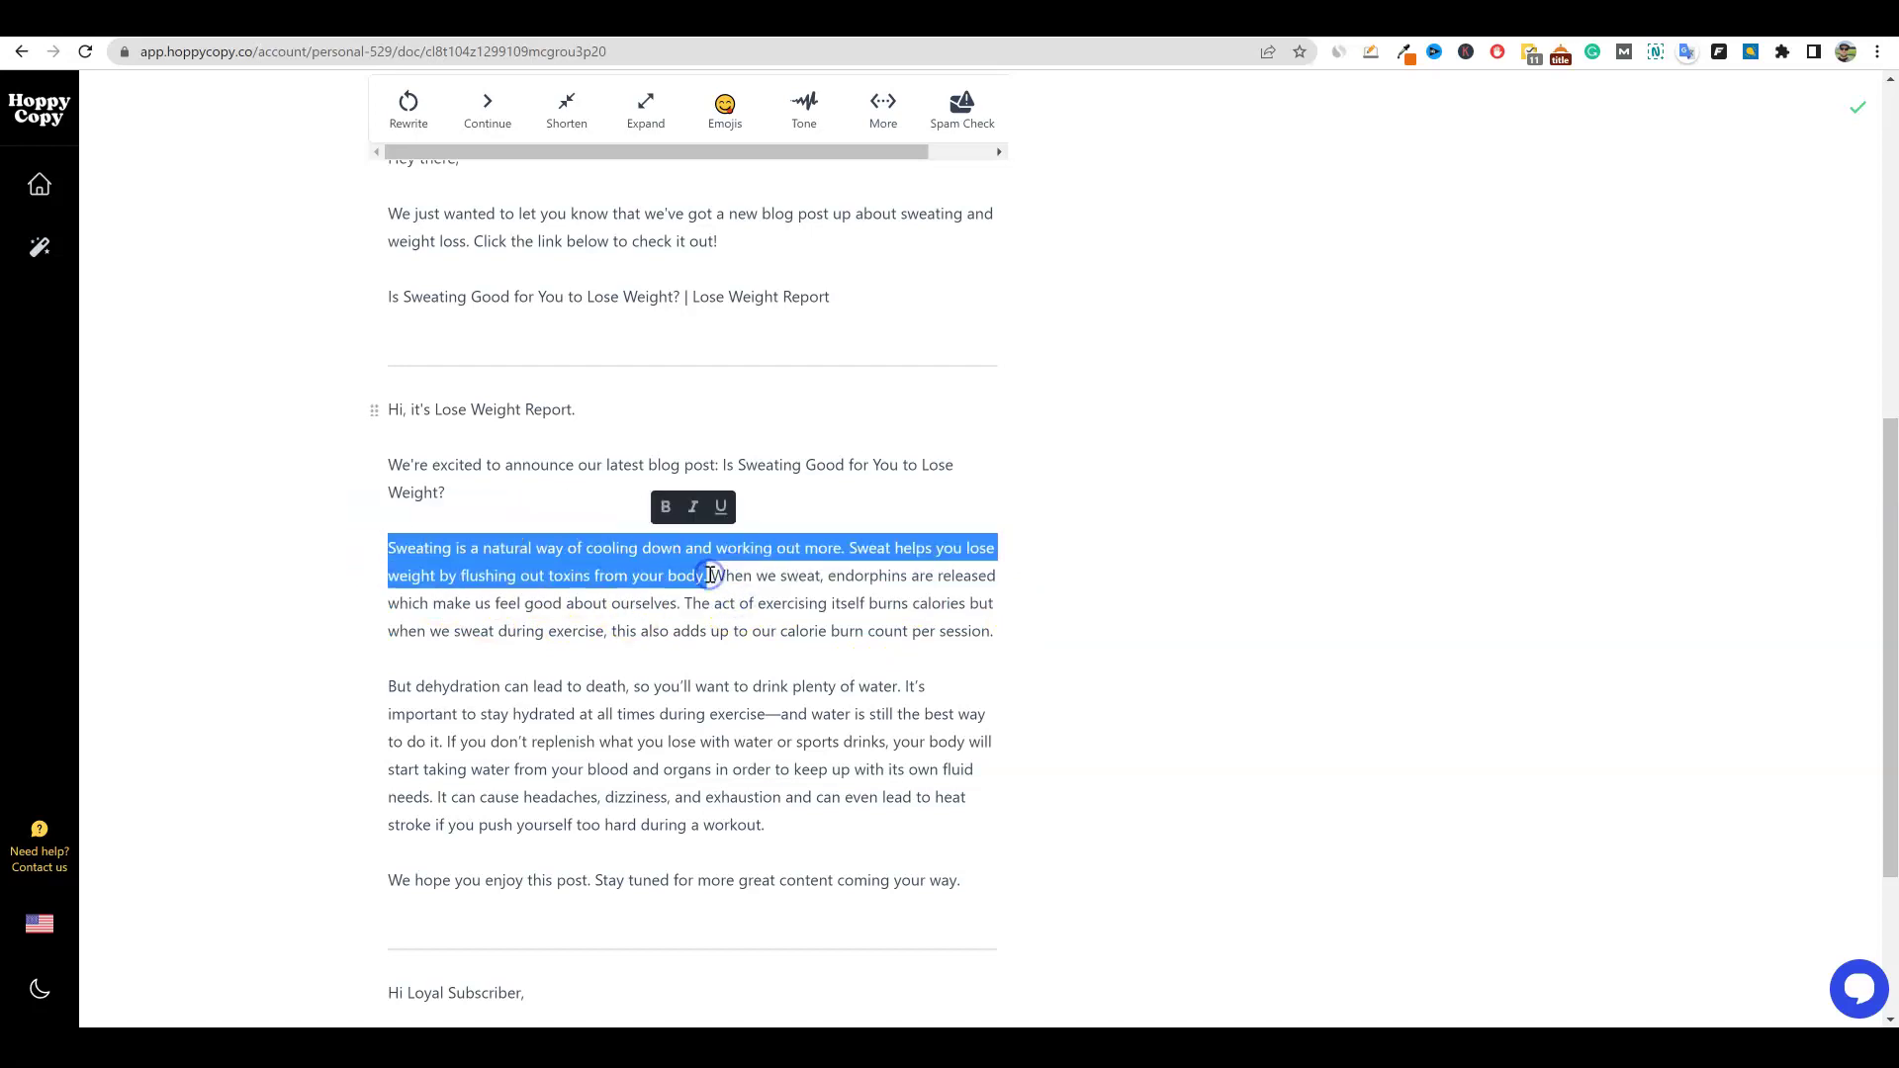
click(1513, 20)
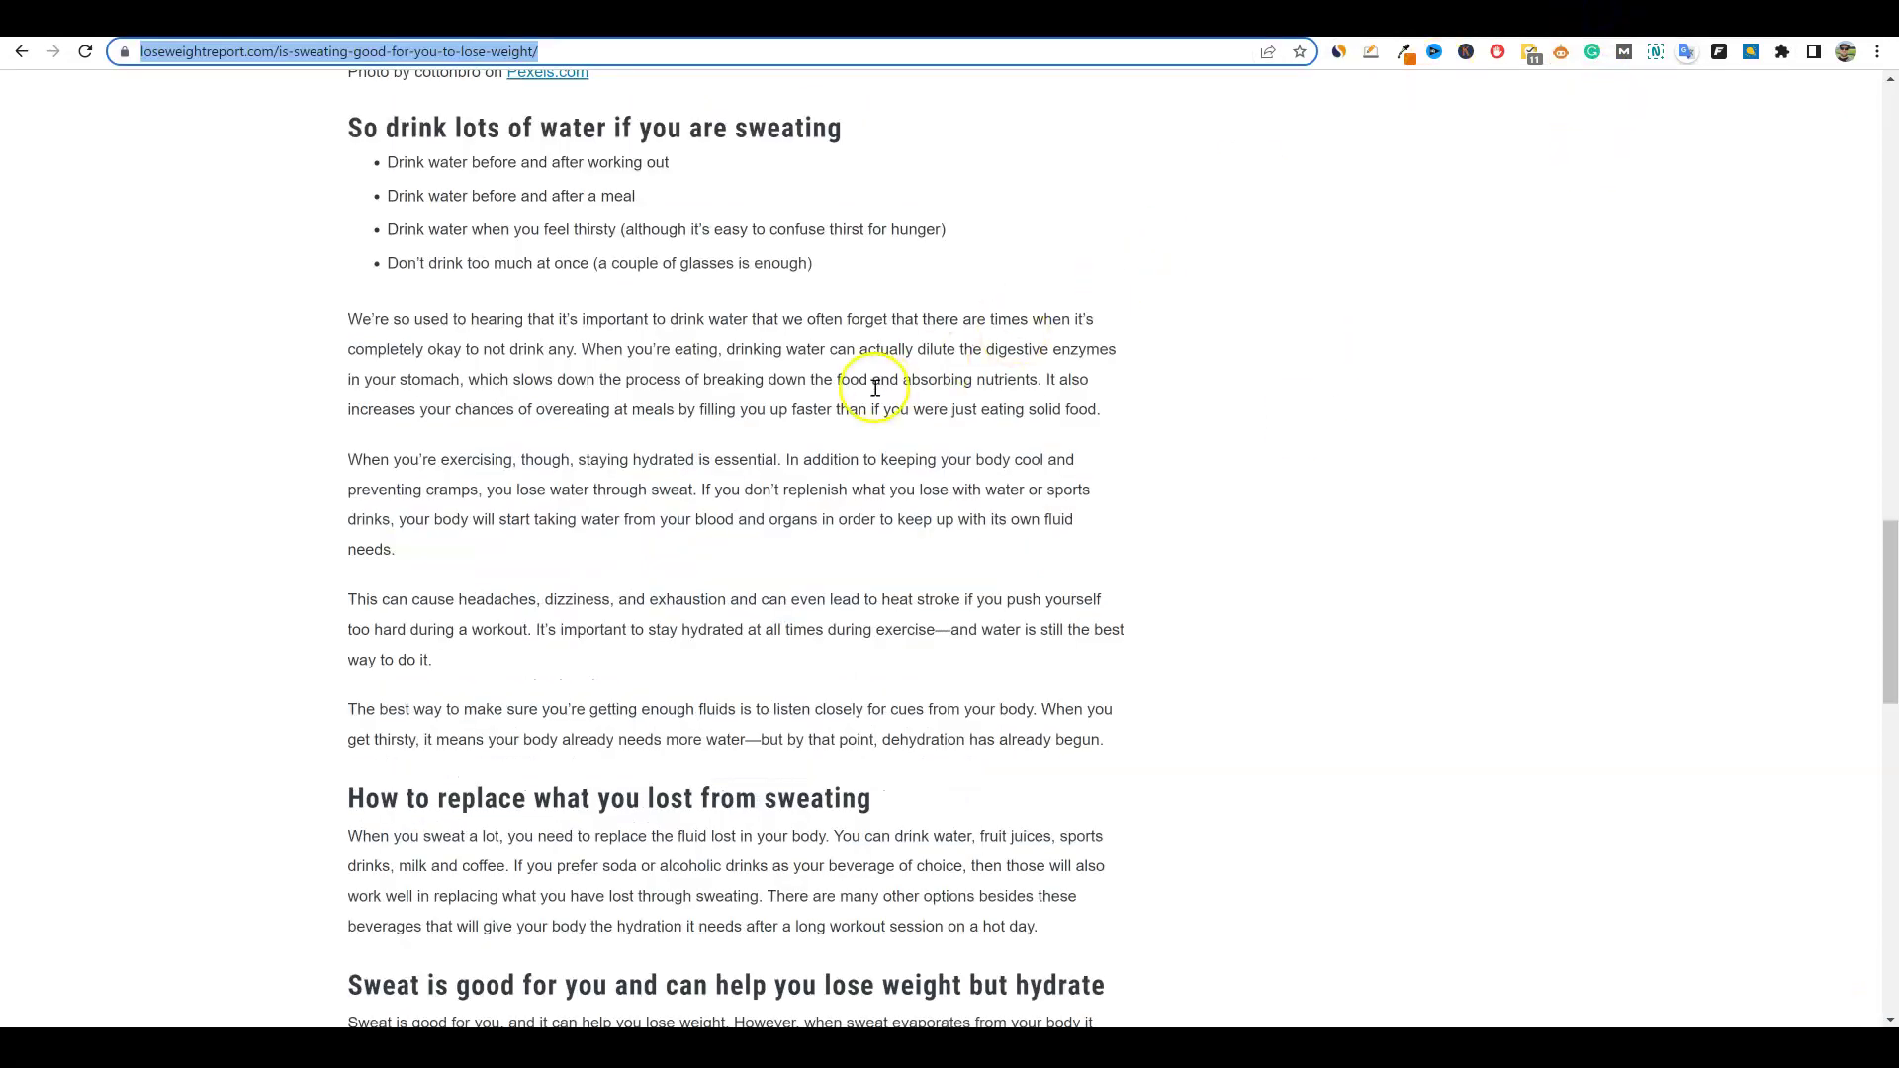
key(ctrl+f)
key(ctrl+v)
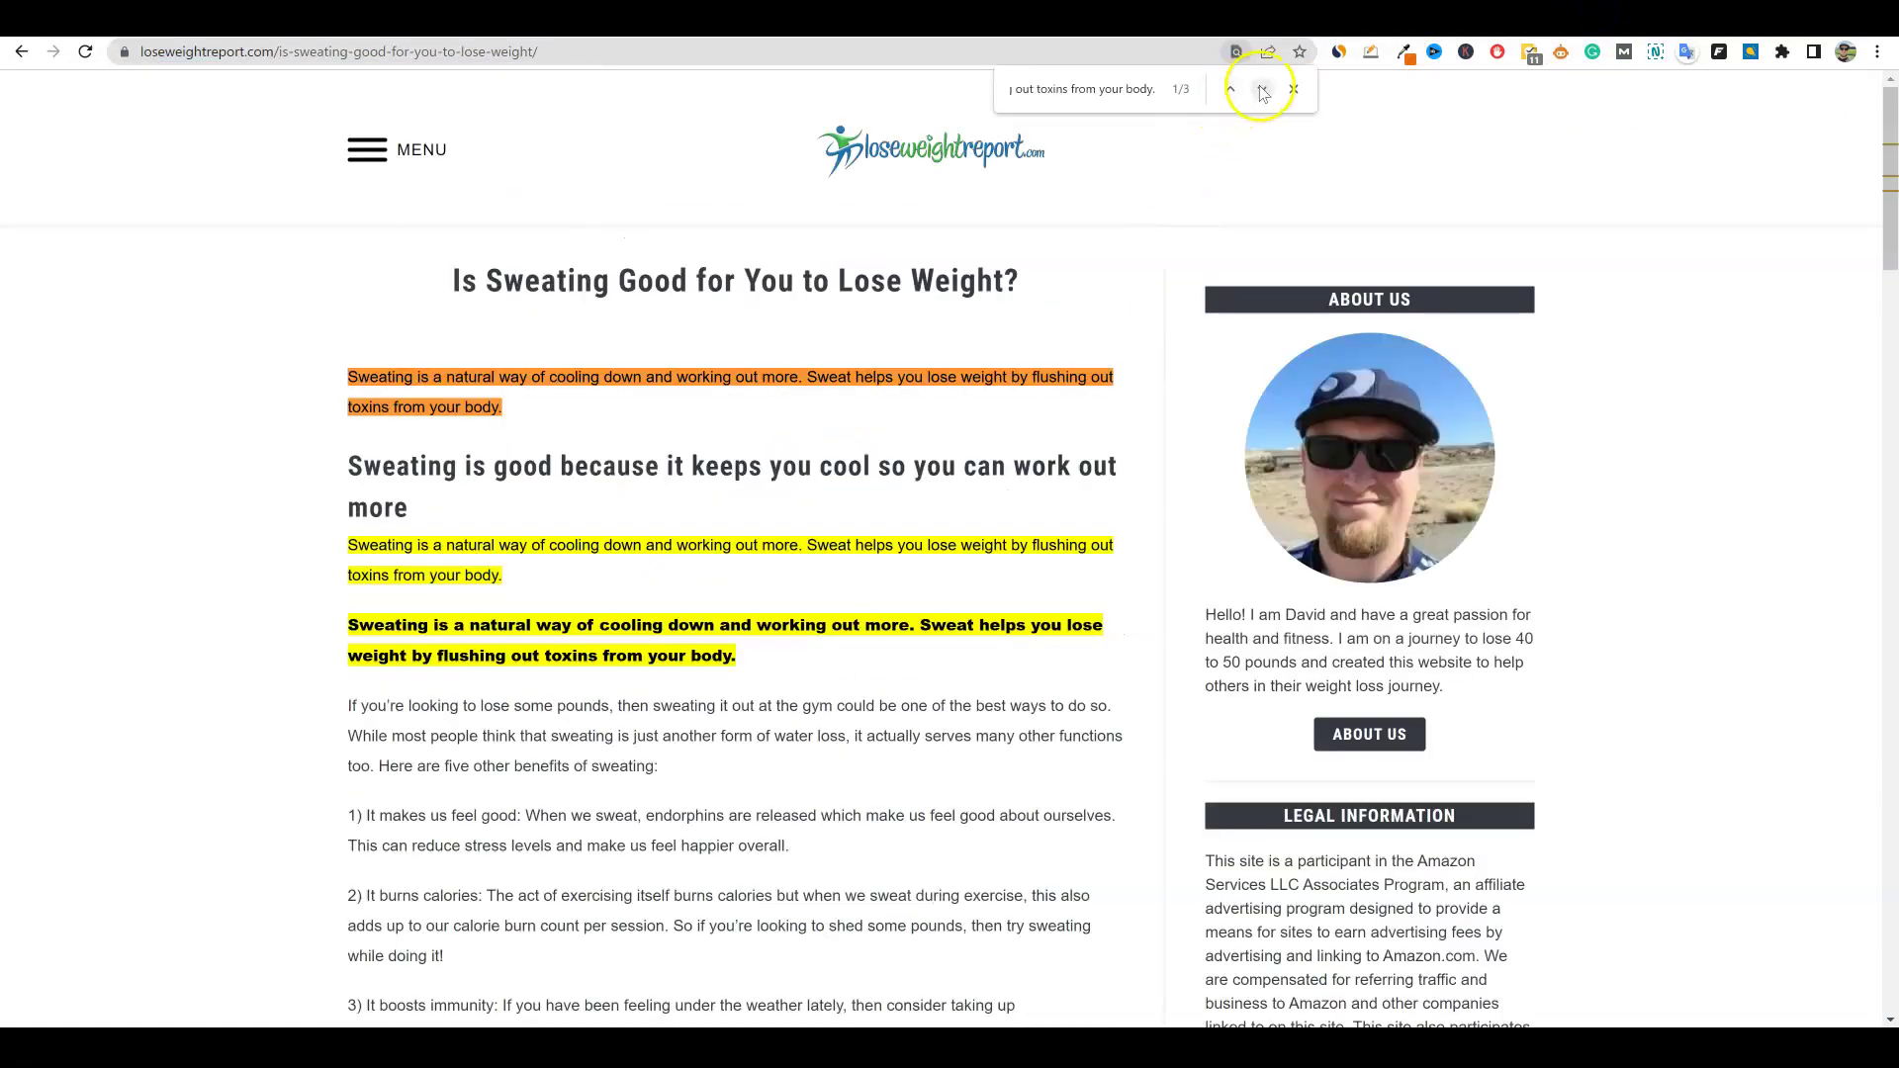
click(1263, 90)
click(1263, 90)
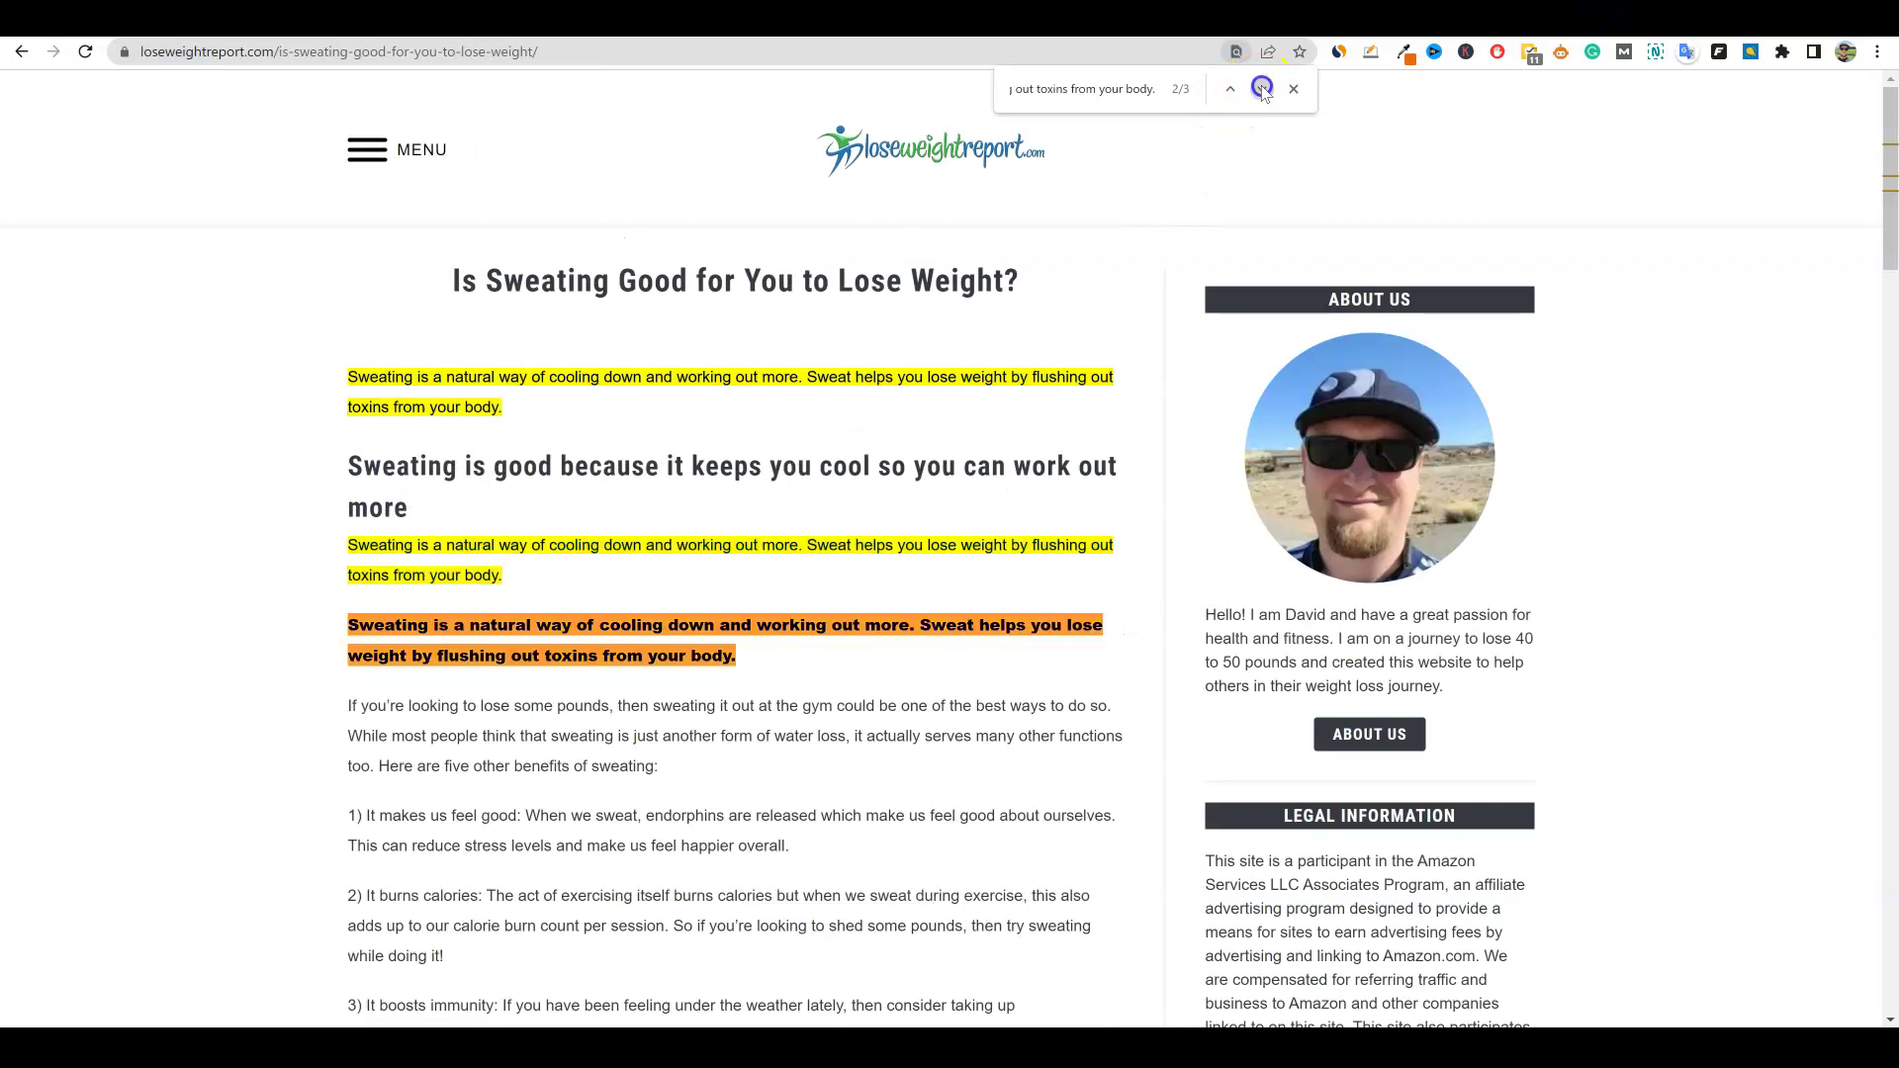
click(1263, 90)
click(1263, 90)
click(1263, 90)
click(1263, 90)
click(1263, 90)
click(1263, 90)
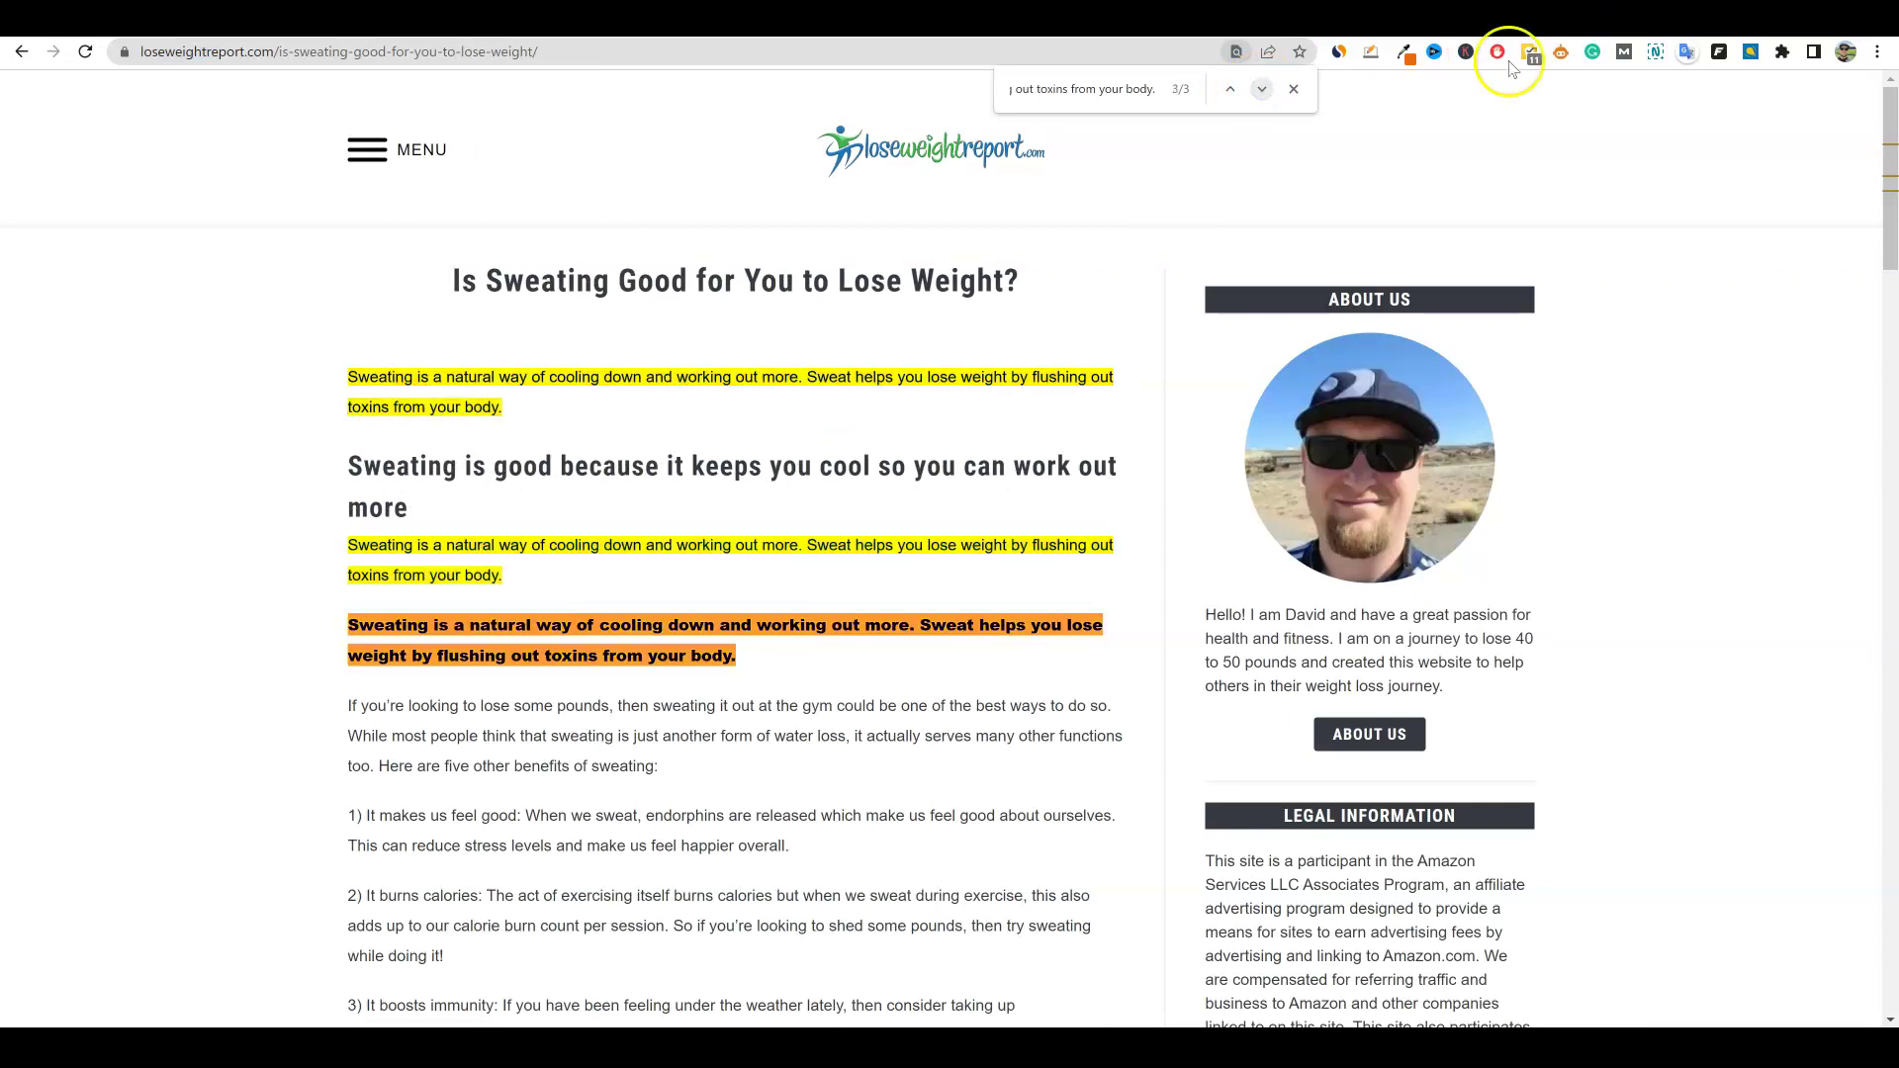
click(1441, 17)
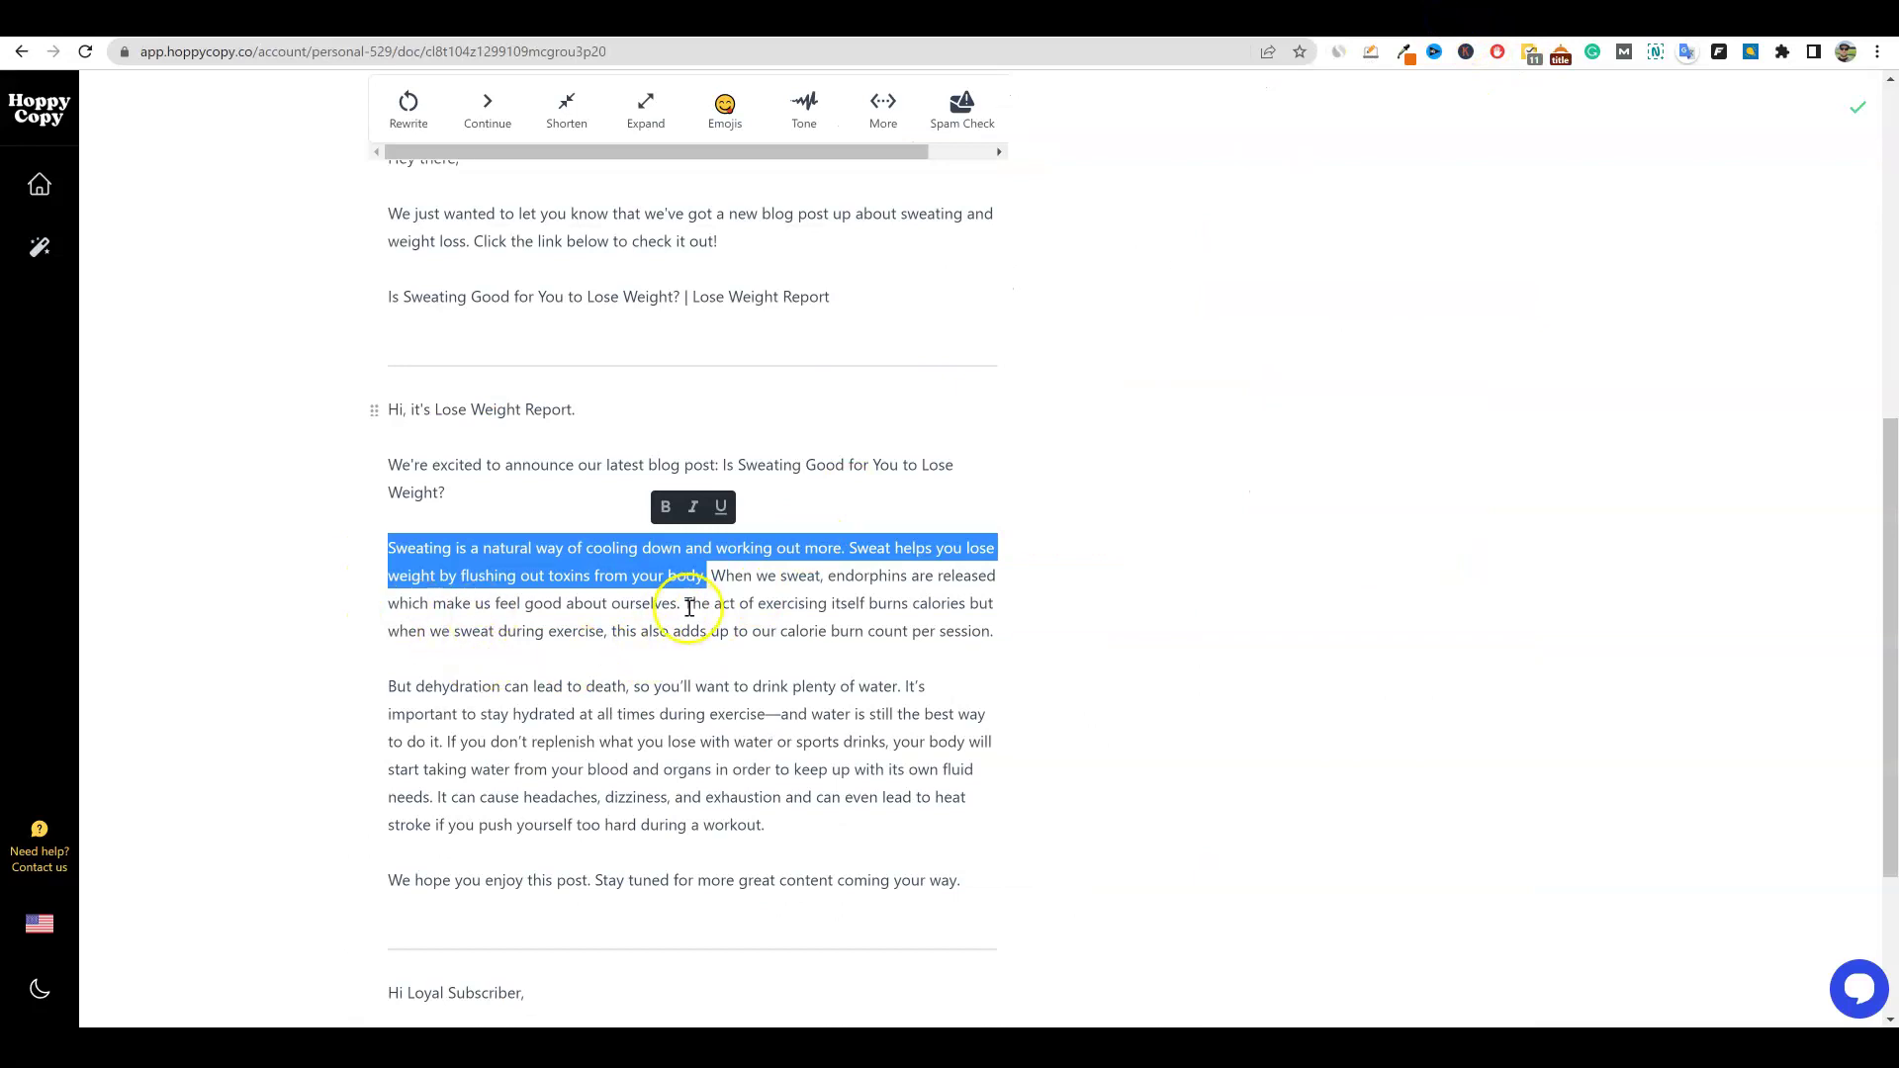
drag(689, 608, 1009, 634)
key(ctrl+c)
click(1596, 22)
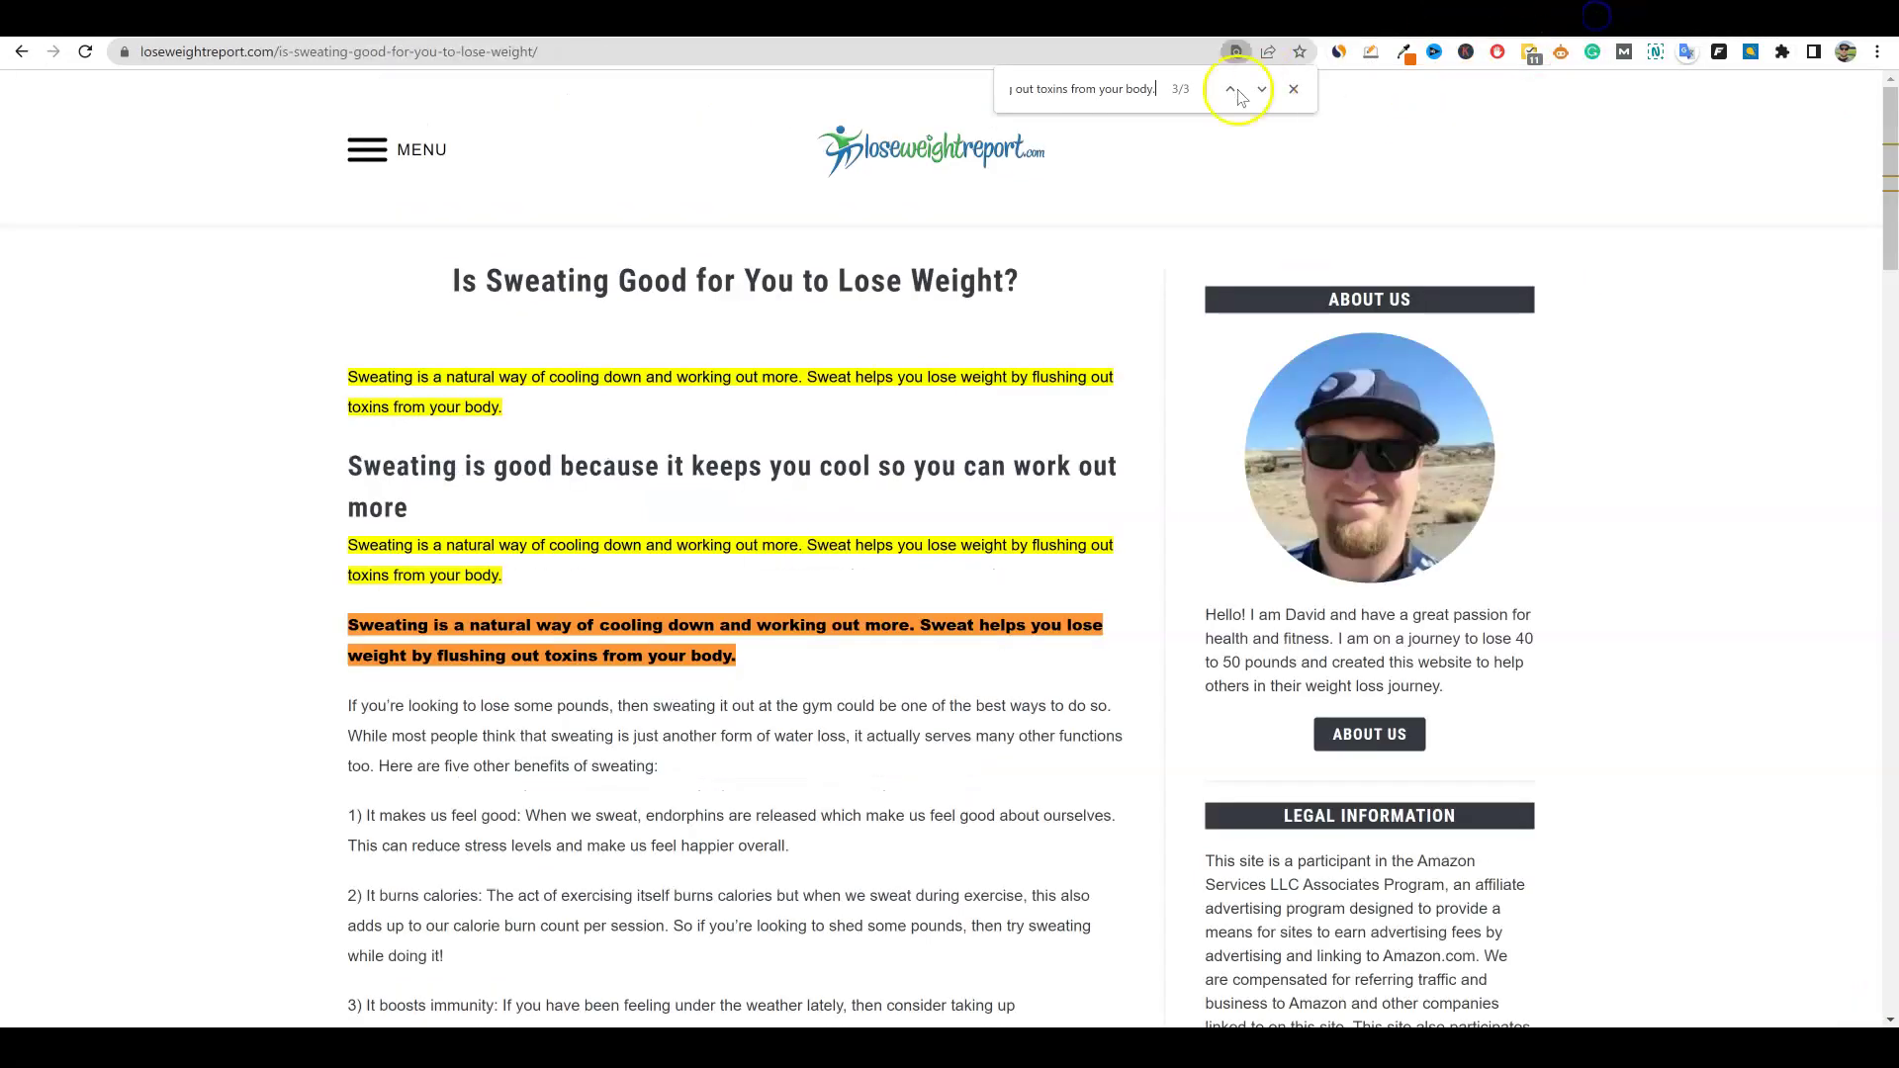
click(1121, 91)
key(ctrl+a)
key(ctrl+v)
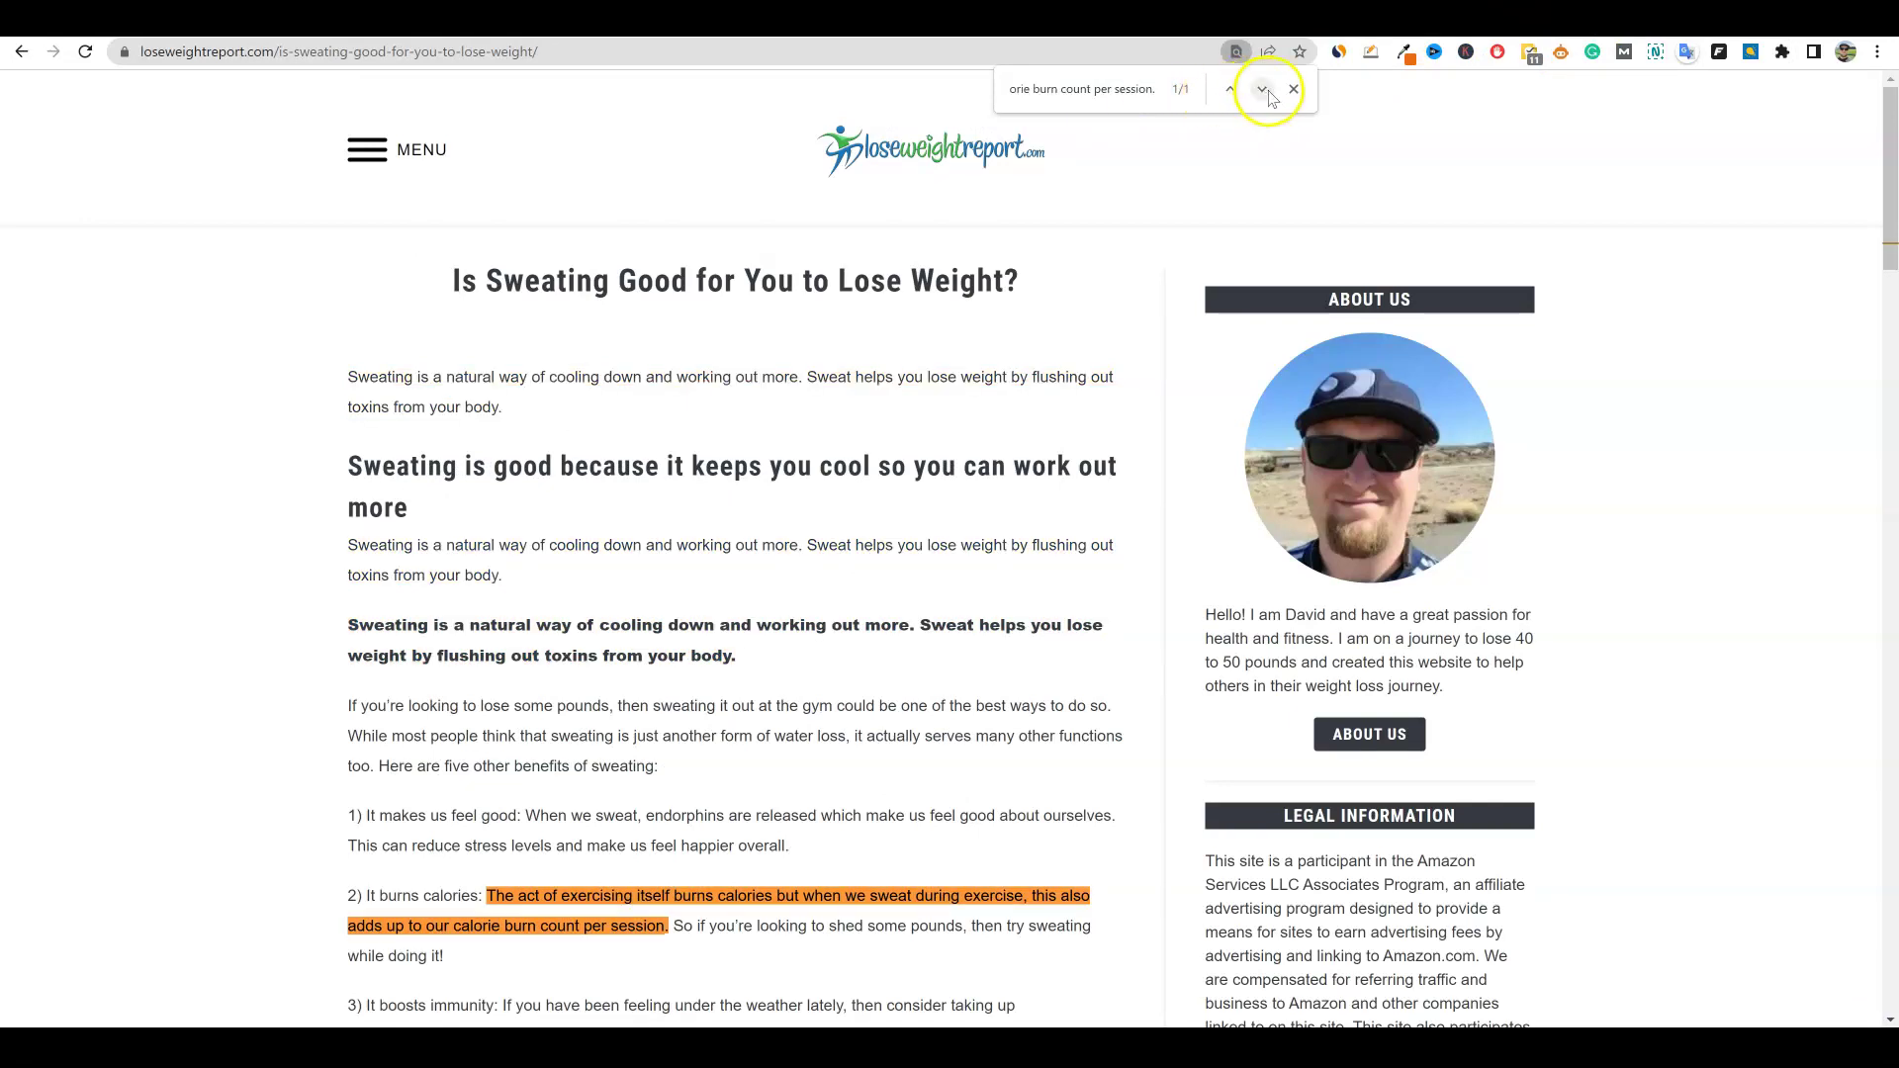
click(1431, 15)
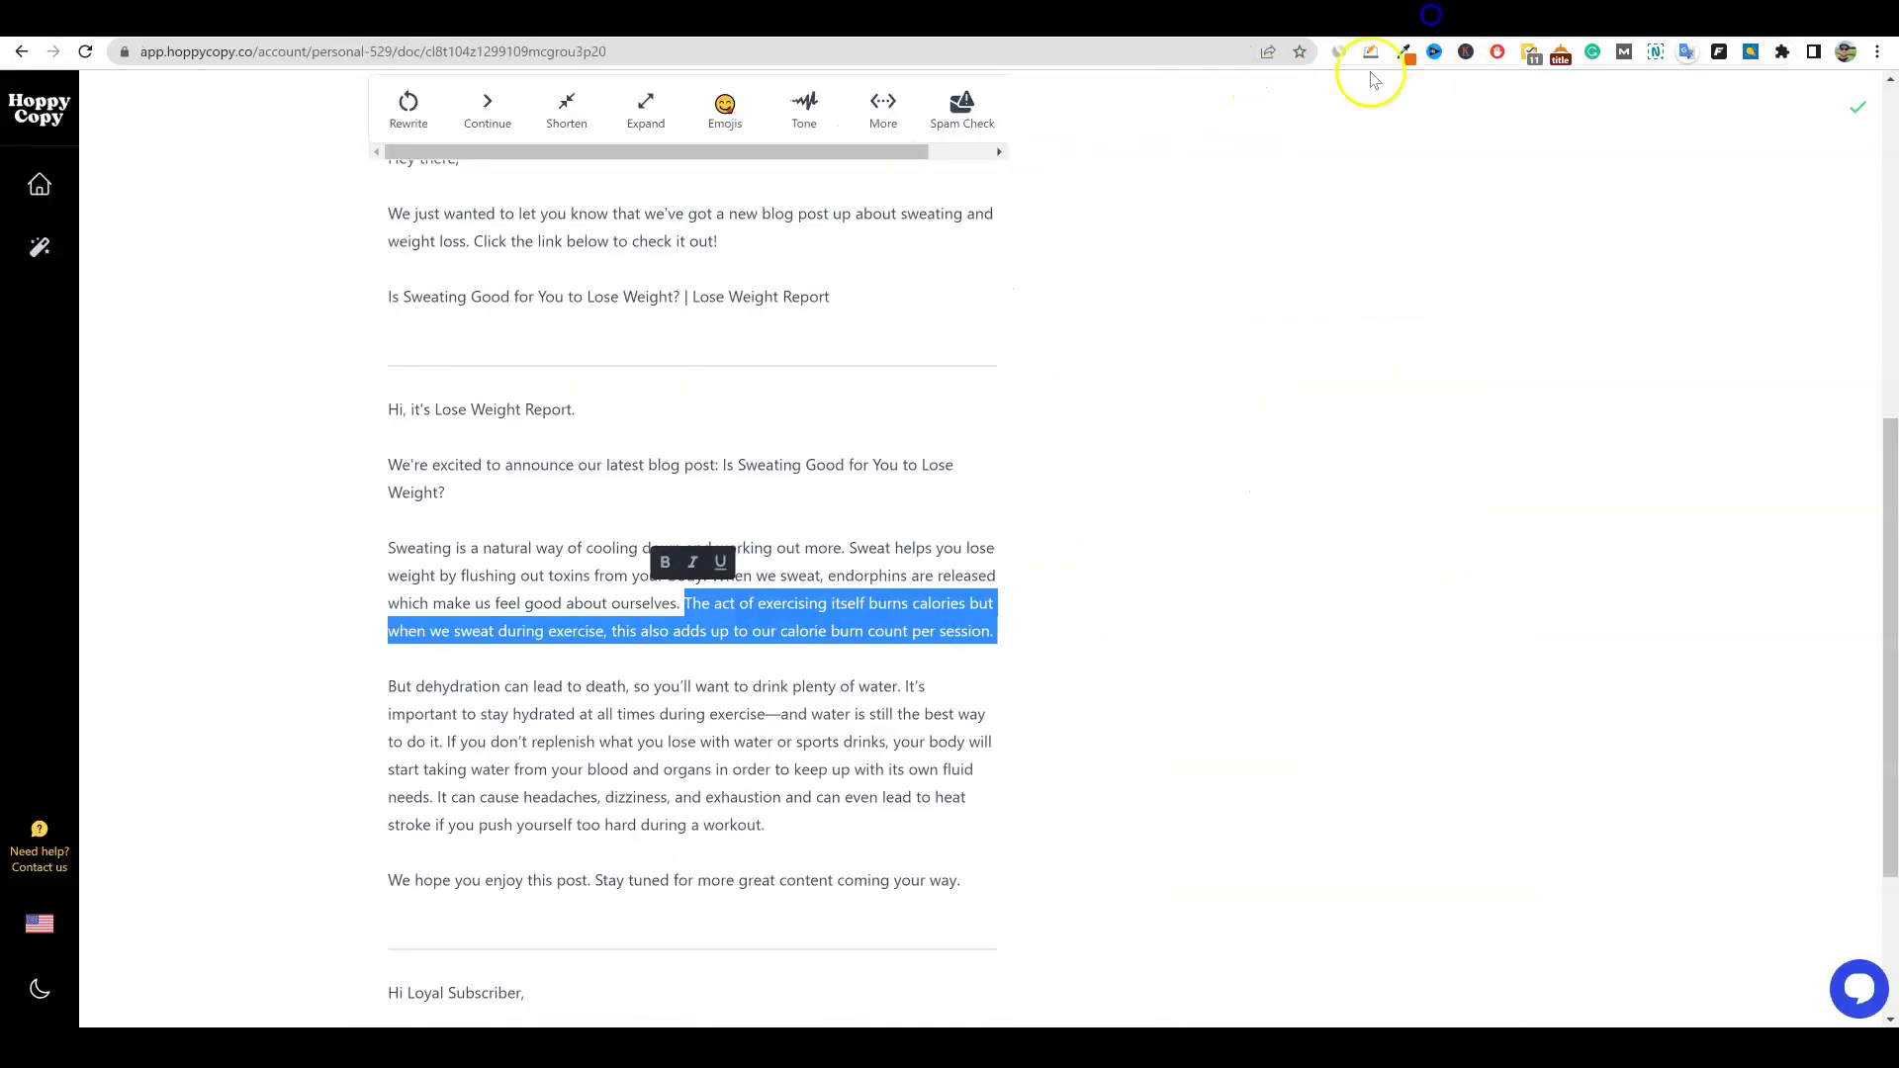
drag(386, 686, 779, 827)
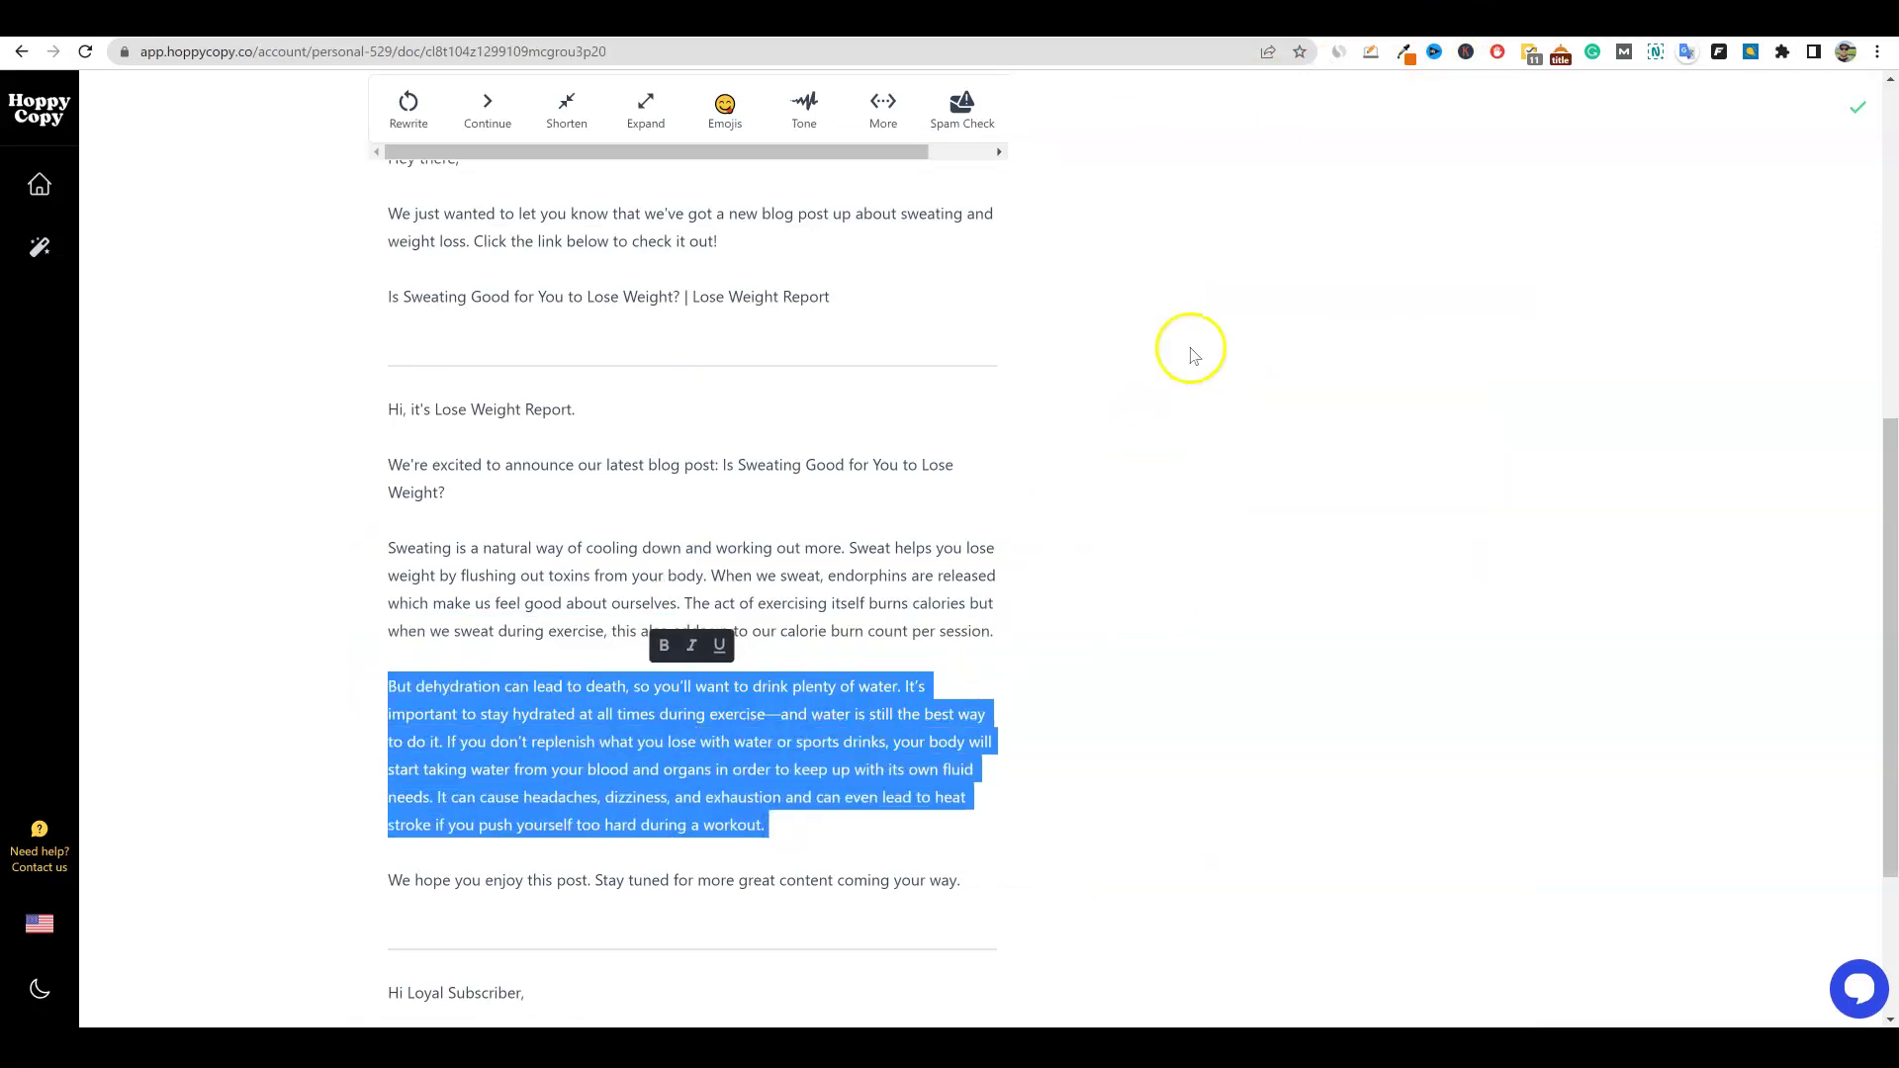
click(1591, 21)
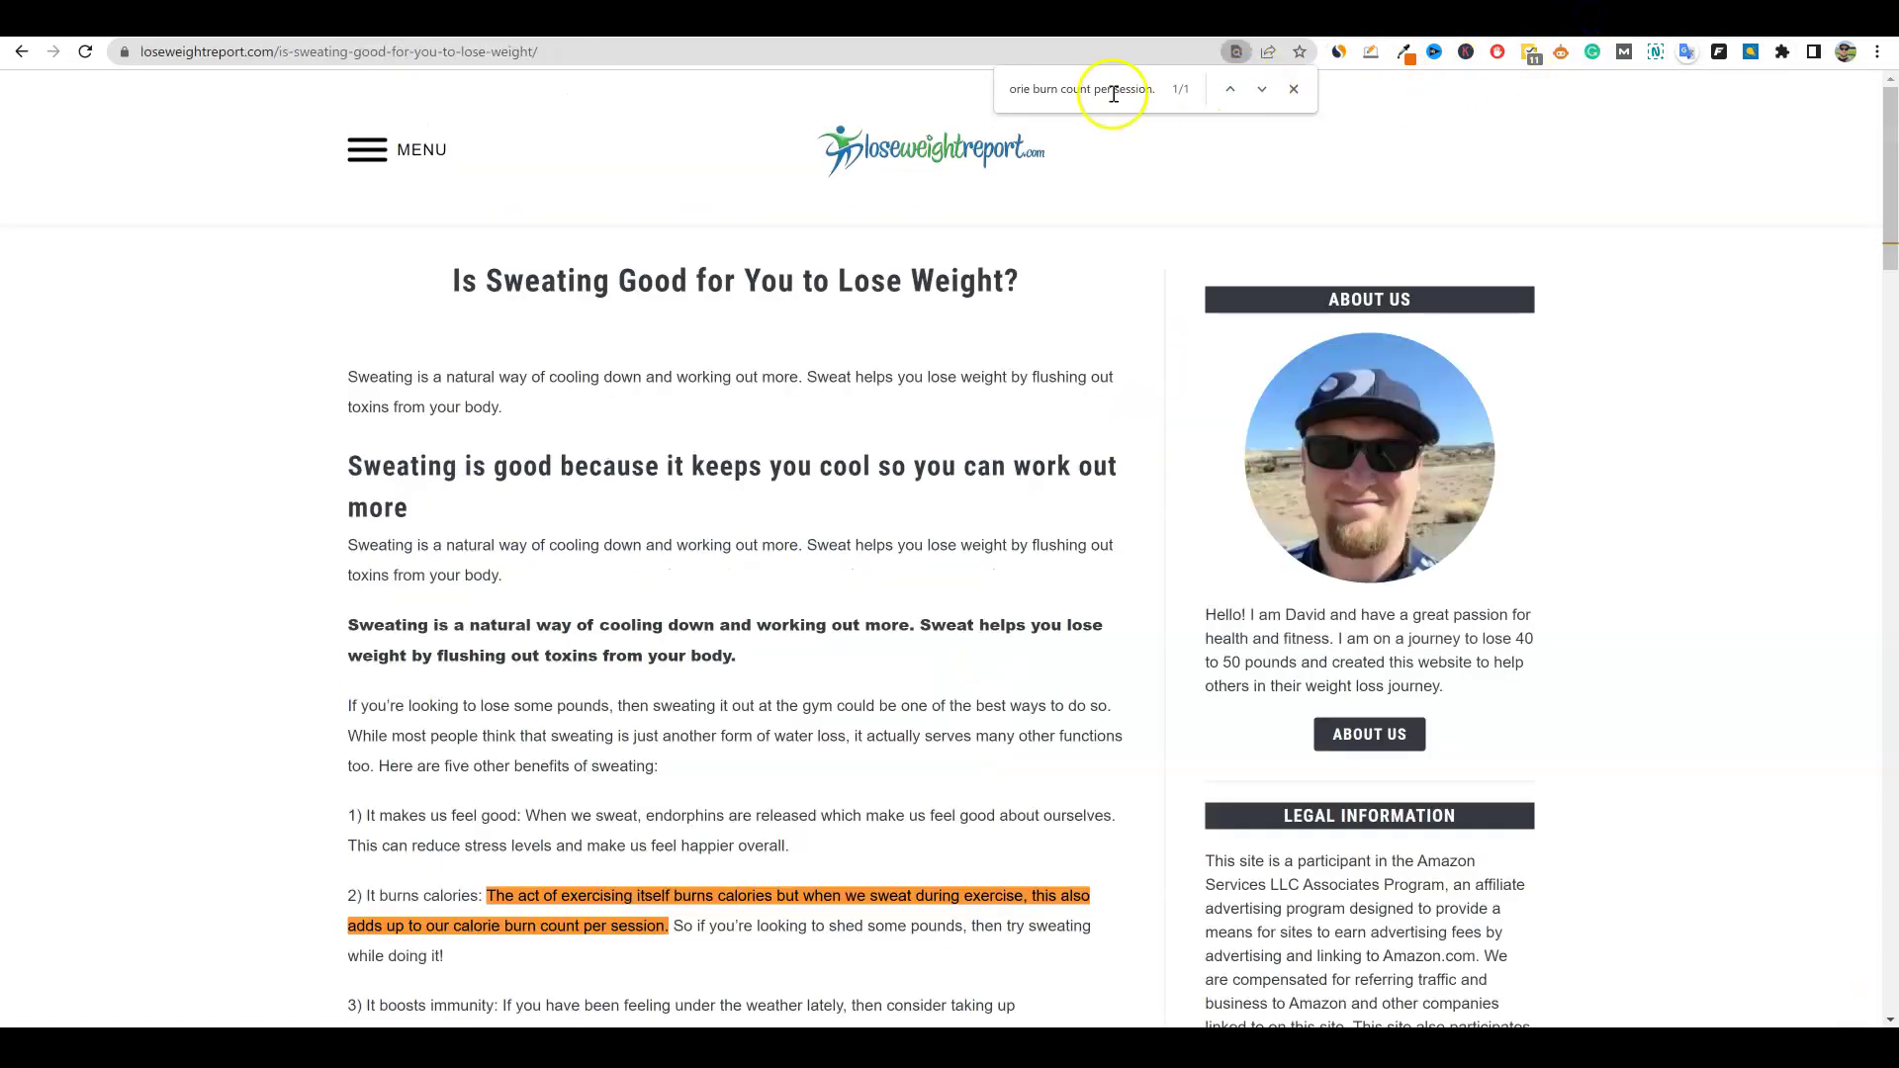
click(1440, 15)
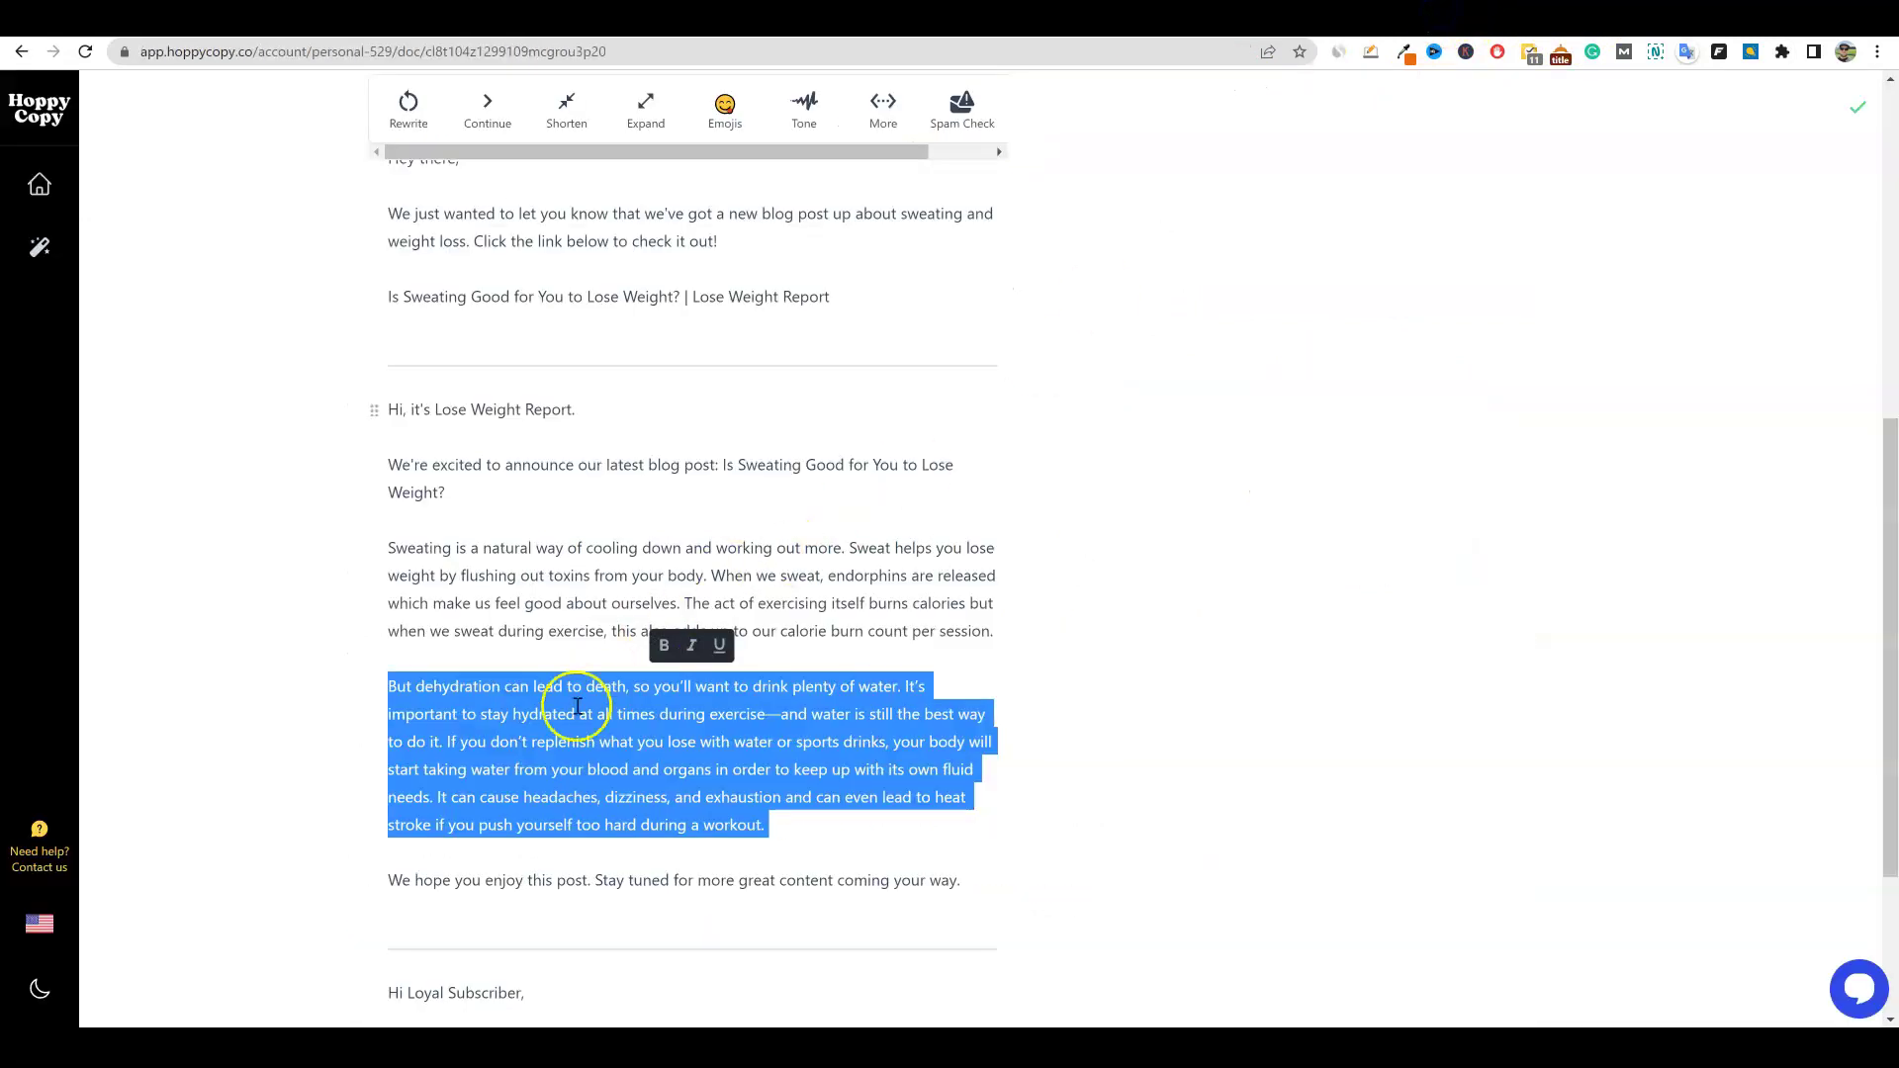
click(419, 700)
drag(389, 686, 900, 676)
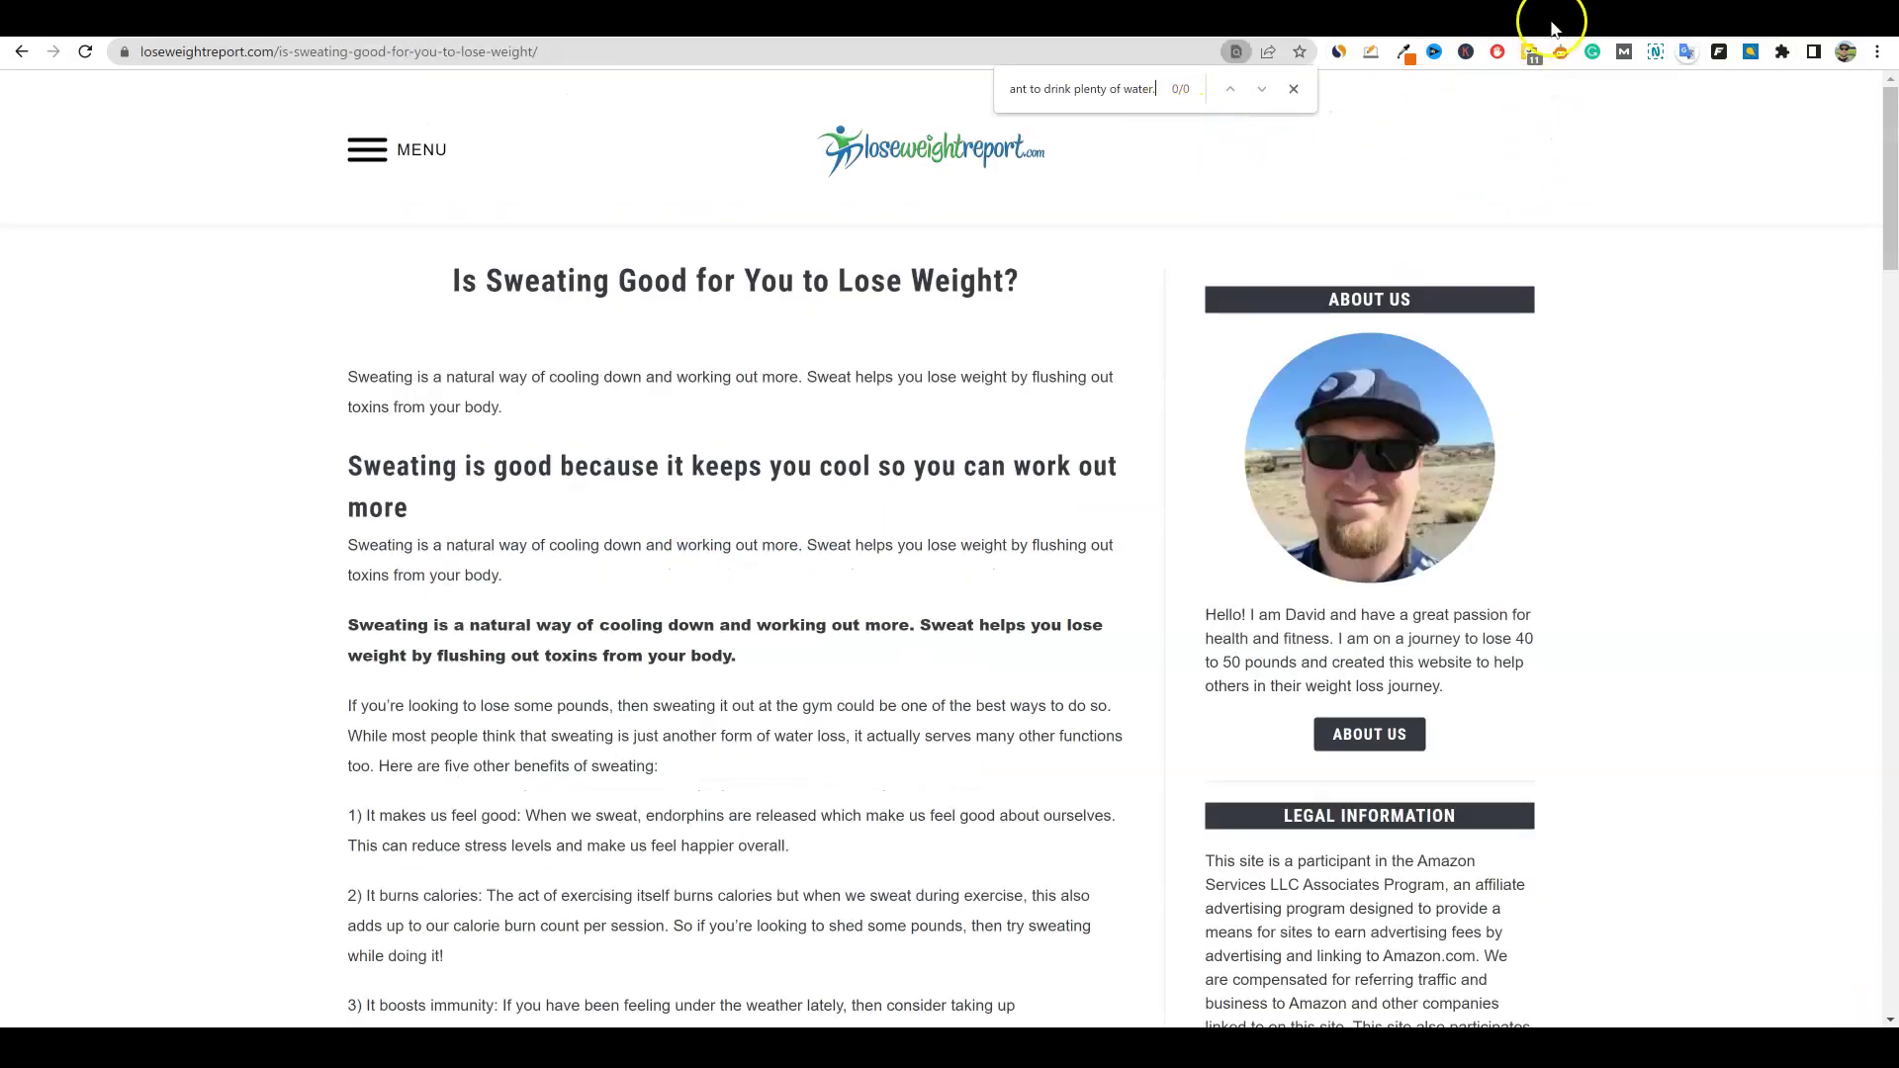
click(1430, 21)
scroll(890, 376, down, 1)
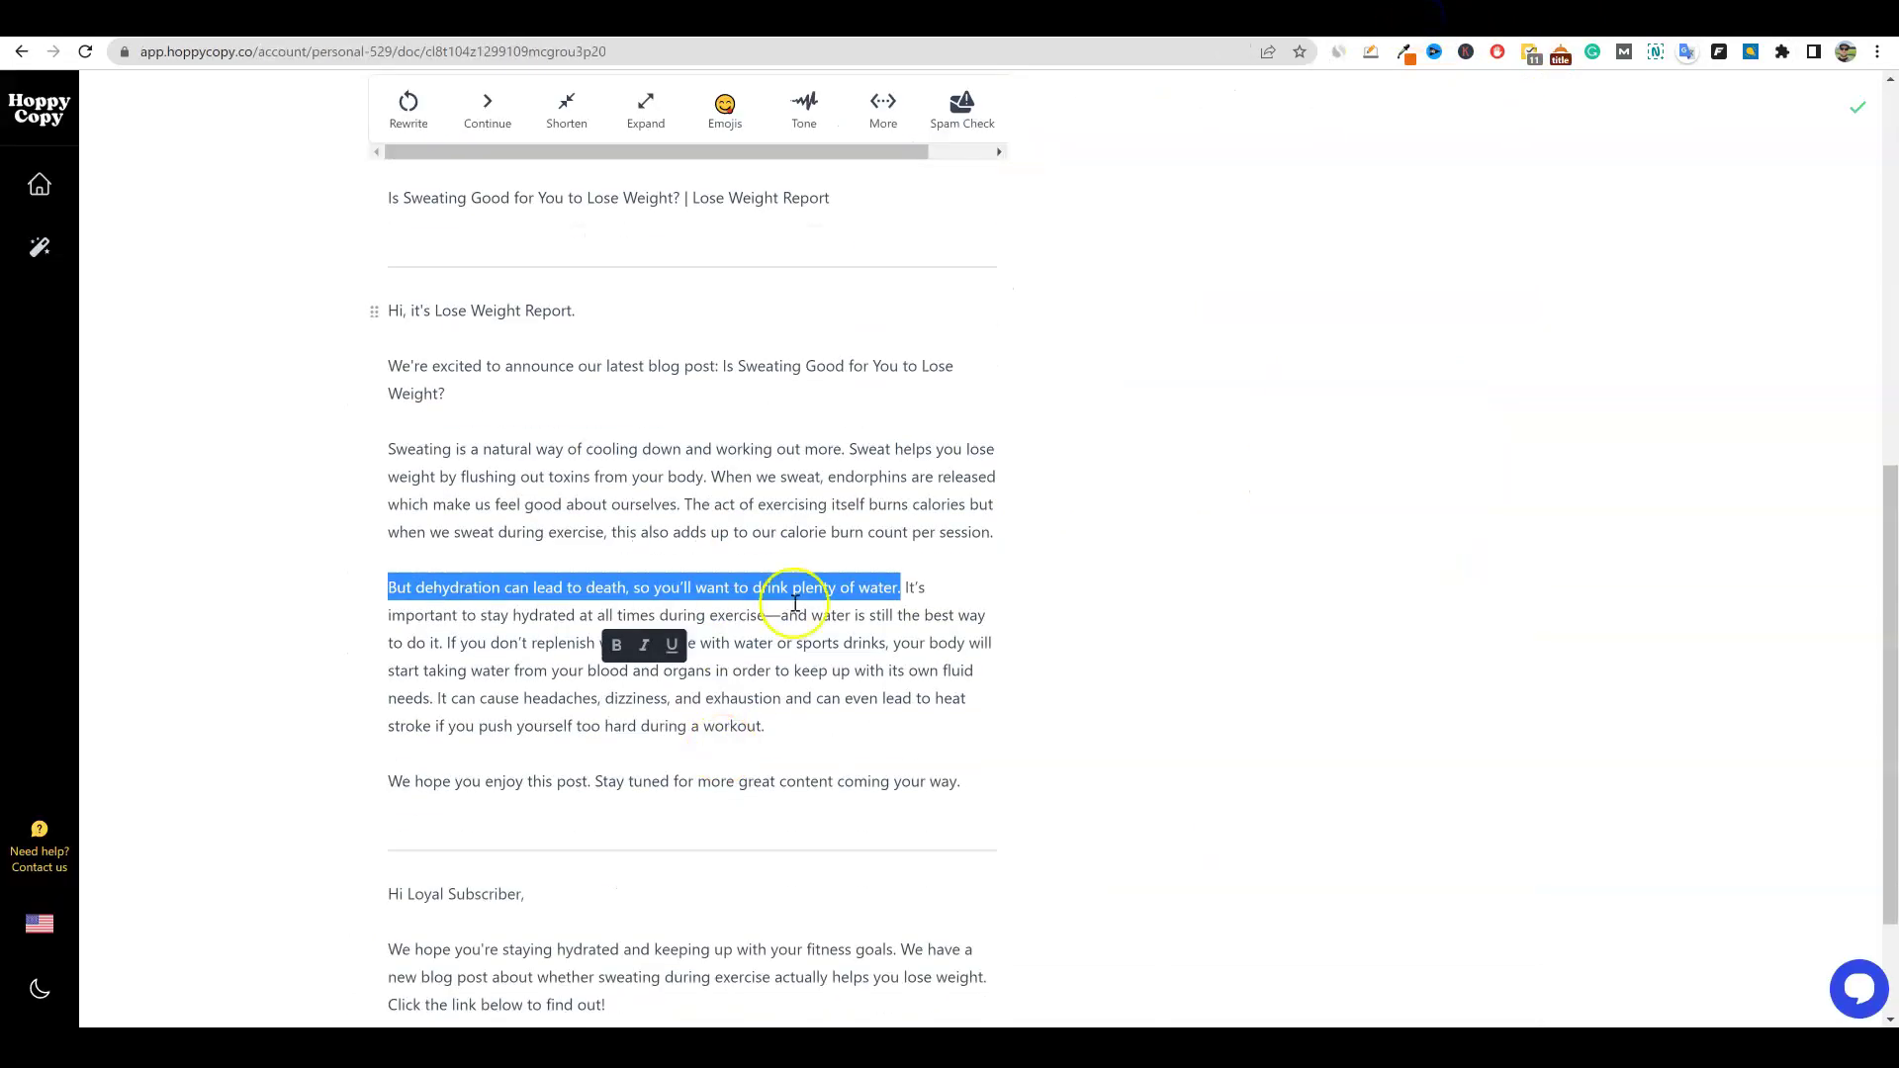
click(819, 512)
drag(998, 535, 364, 367)
click(593, 726)
drag(389, 591, 963, 705)
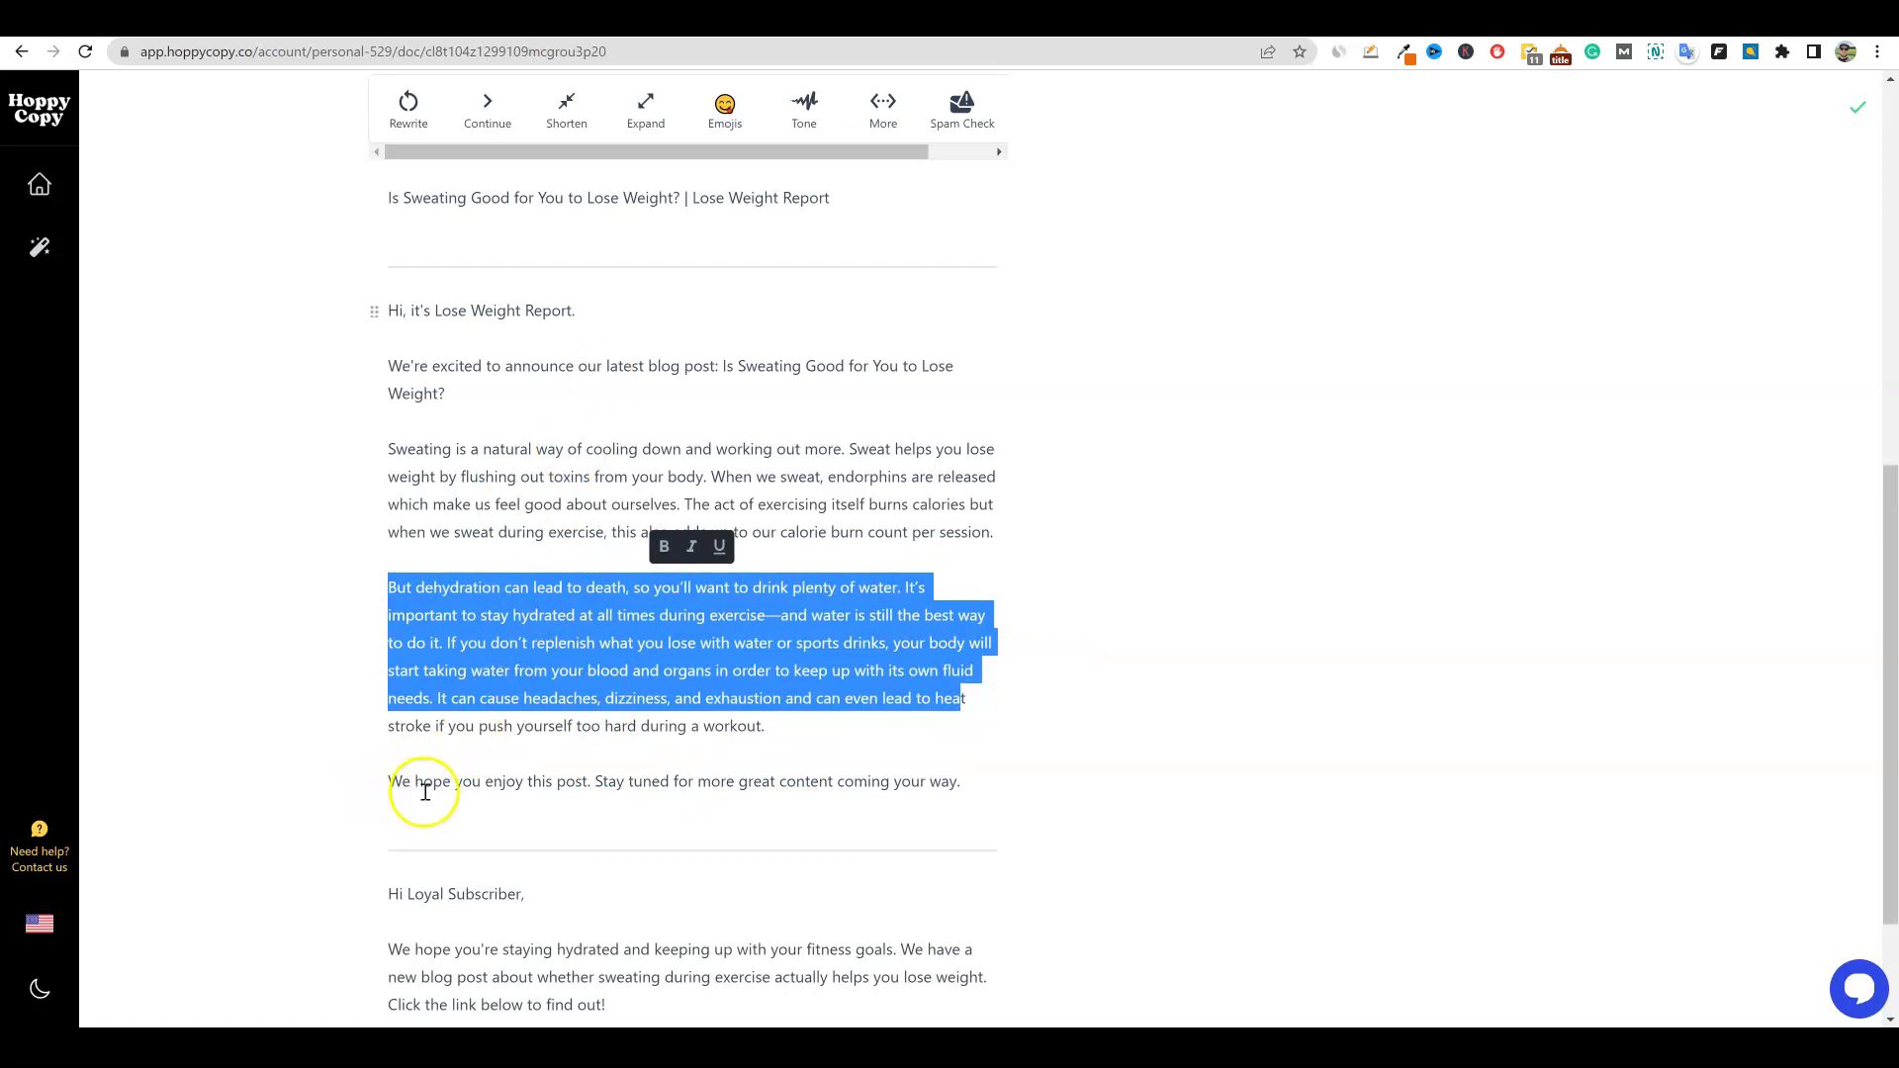
click(622, 782)
click(493, 827)
scroll(754, 771, down, 2)
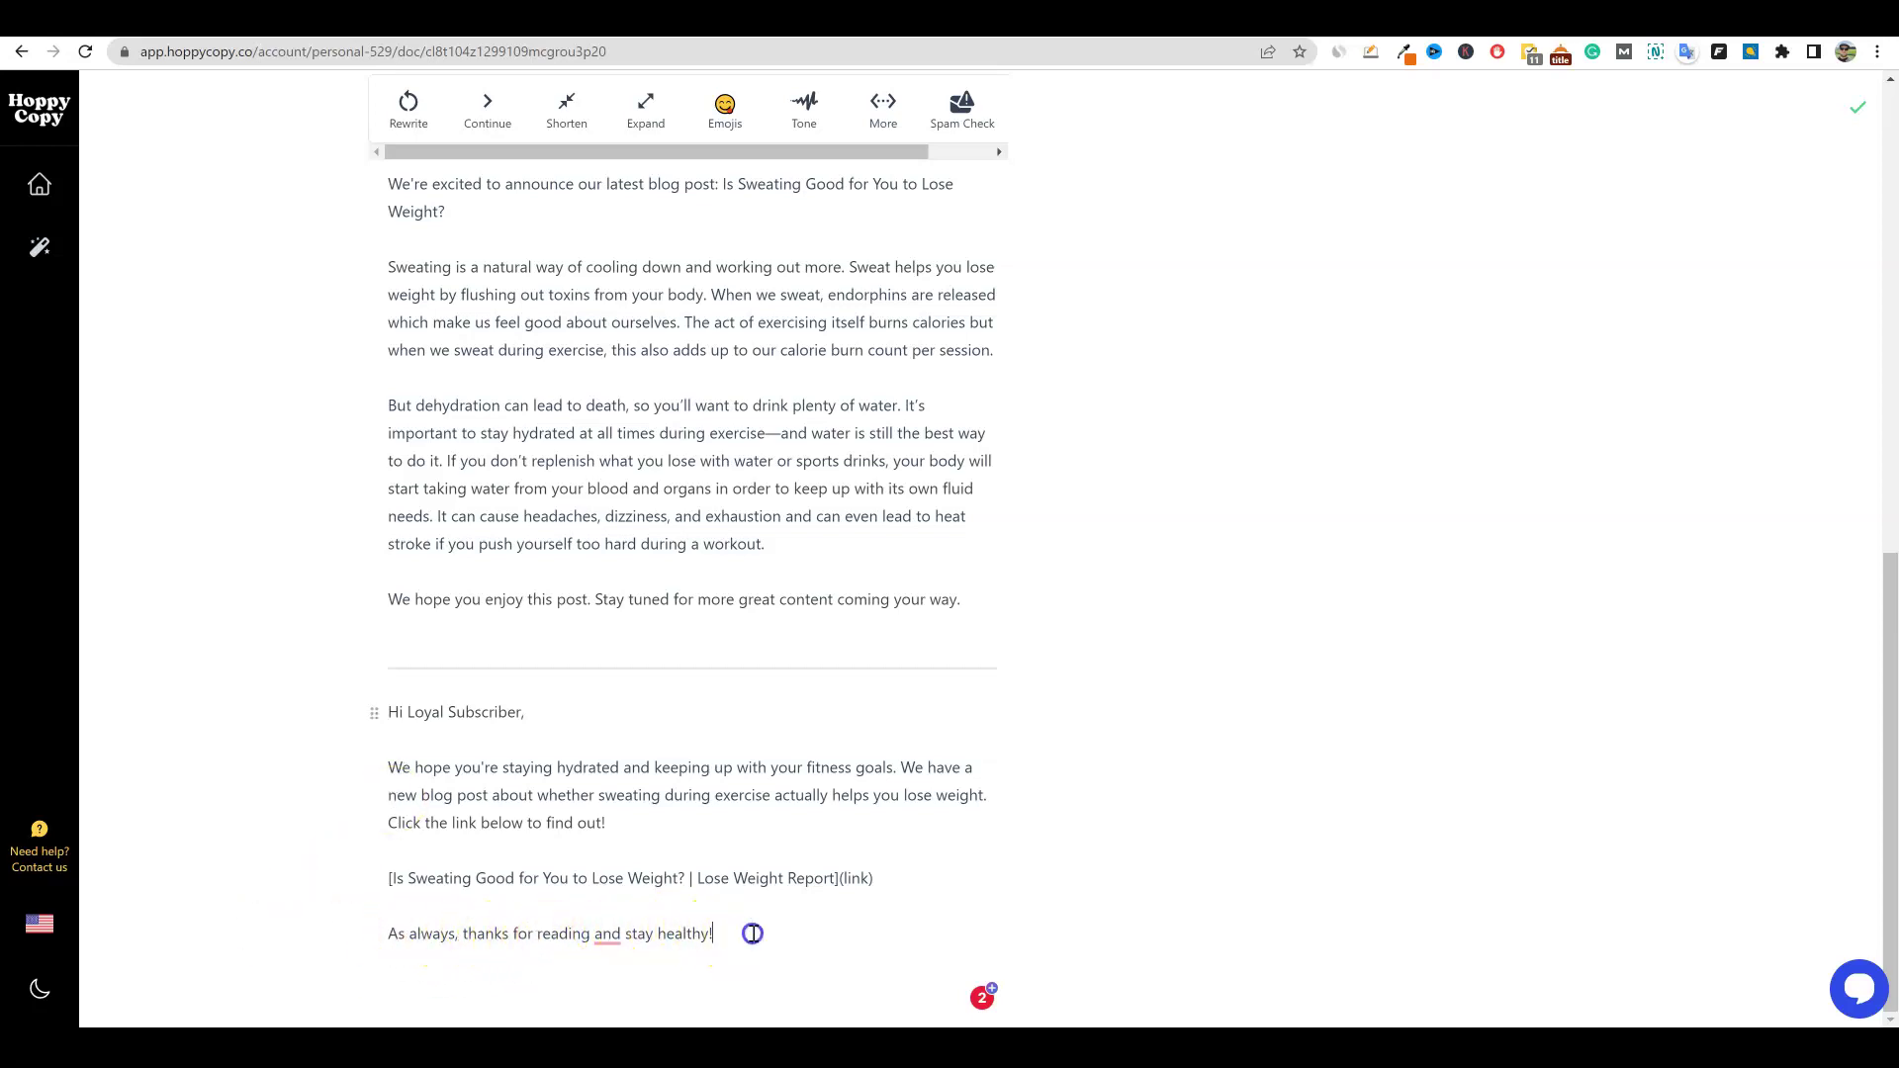
drag(395, 877, 995, 887)
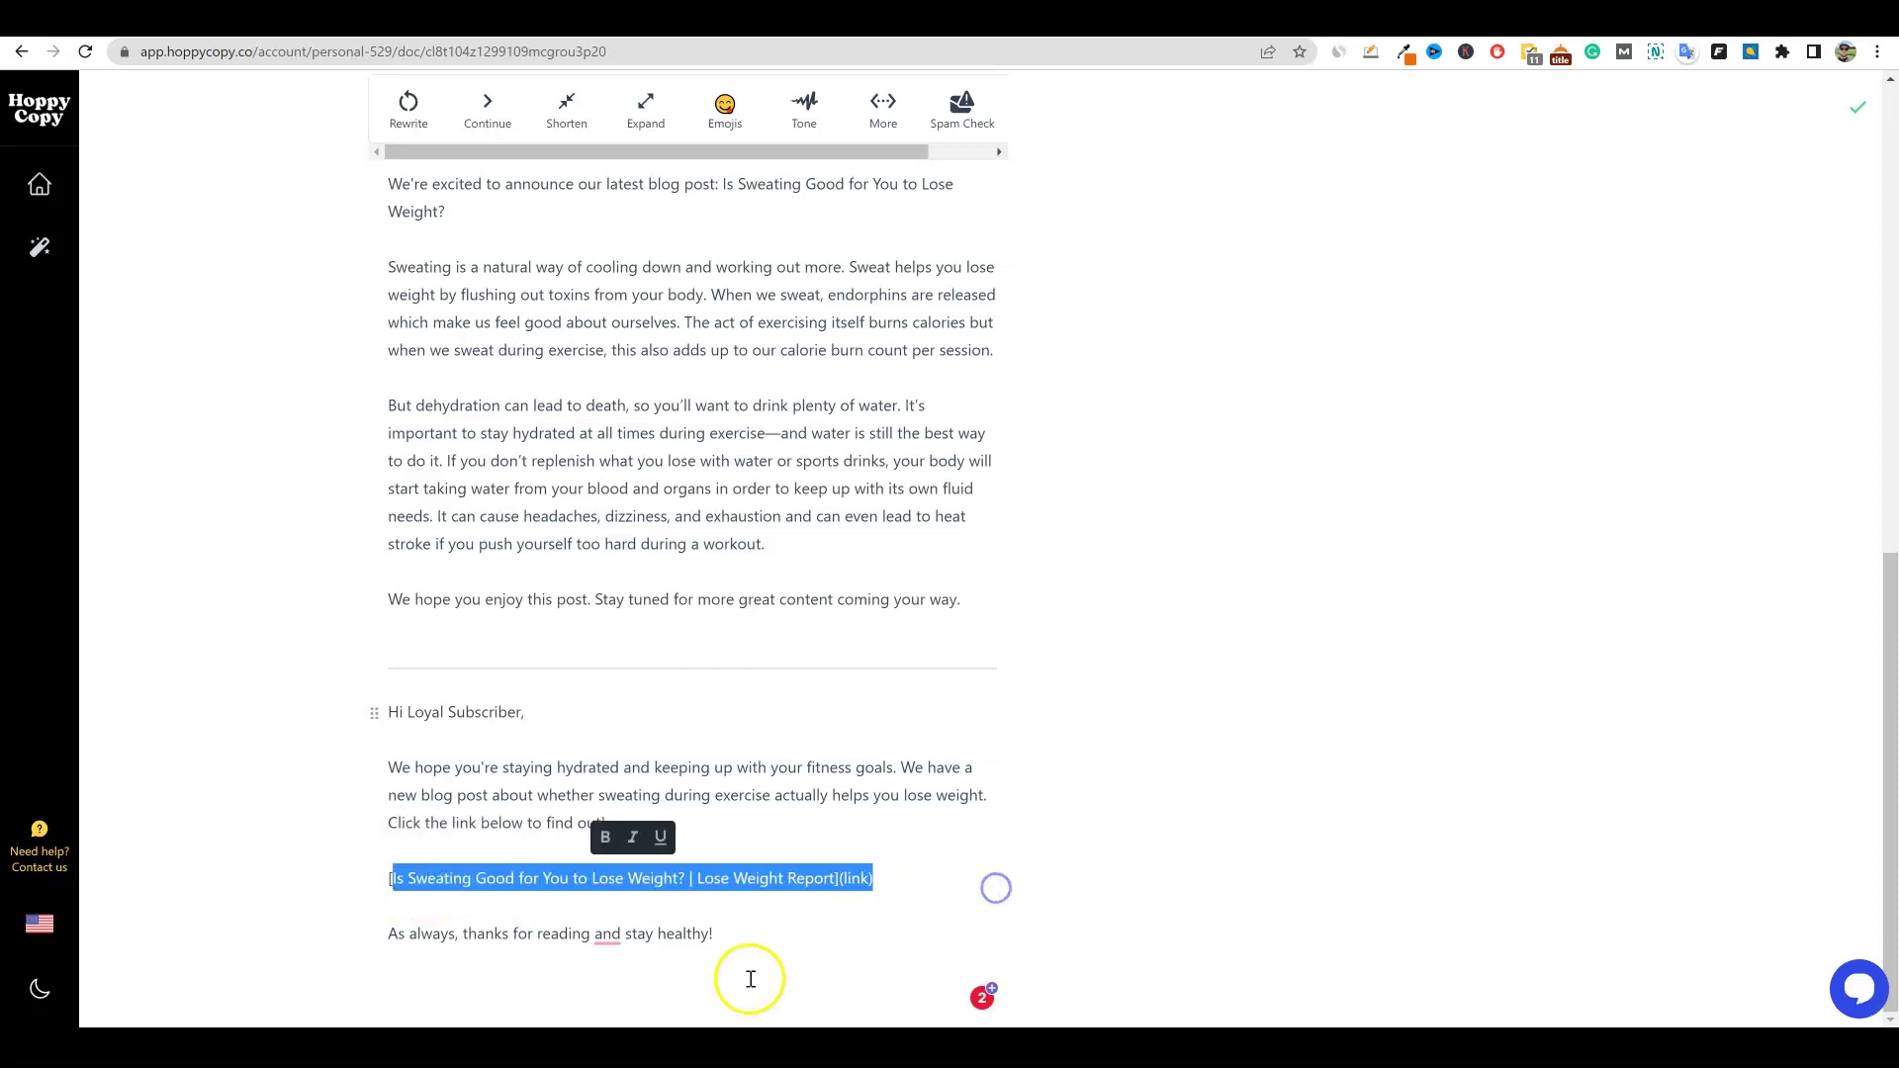
click(736, 927)
mouse_move(739, 943)
mouse_down()
mouse_move(310, 754)
mouse_move(306, 709)
mouse_up()
click(764, 914)
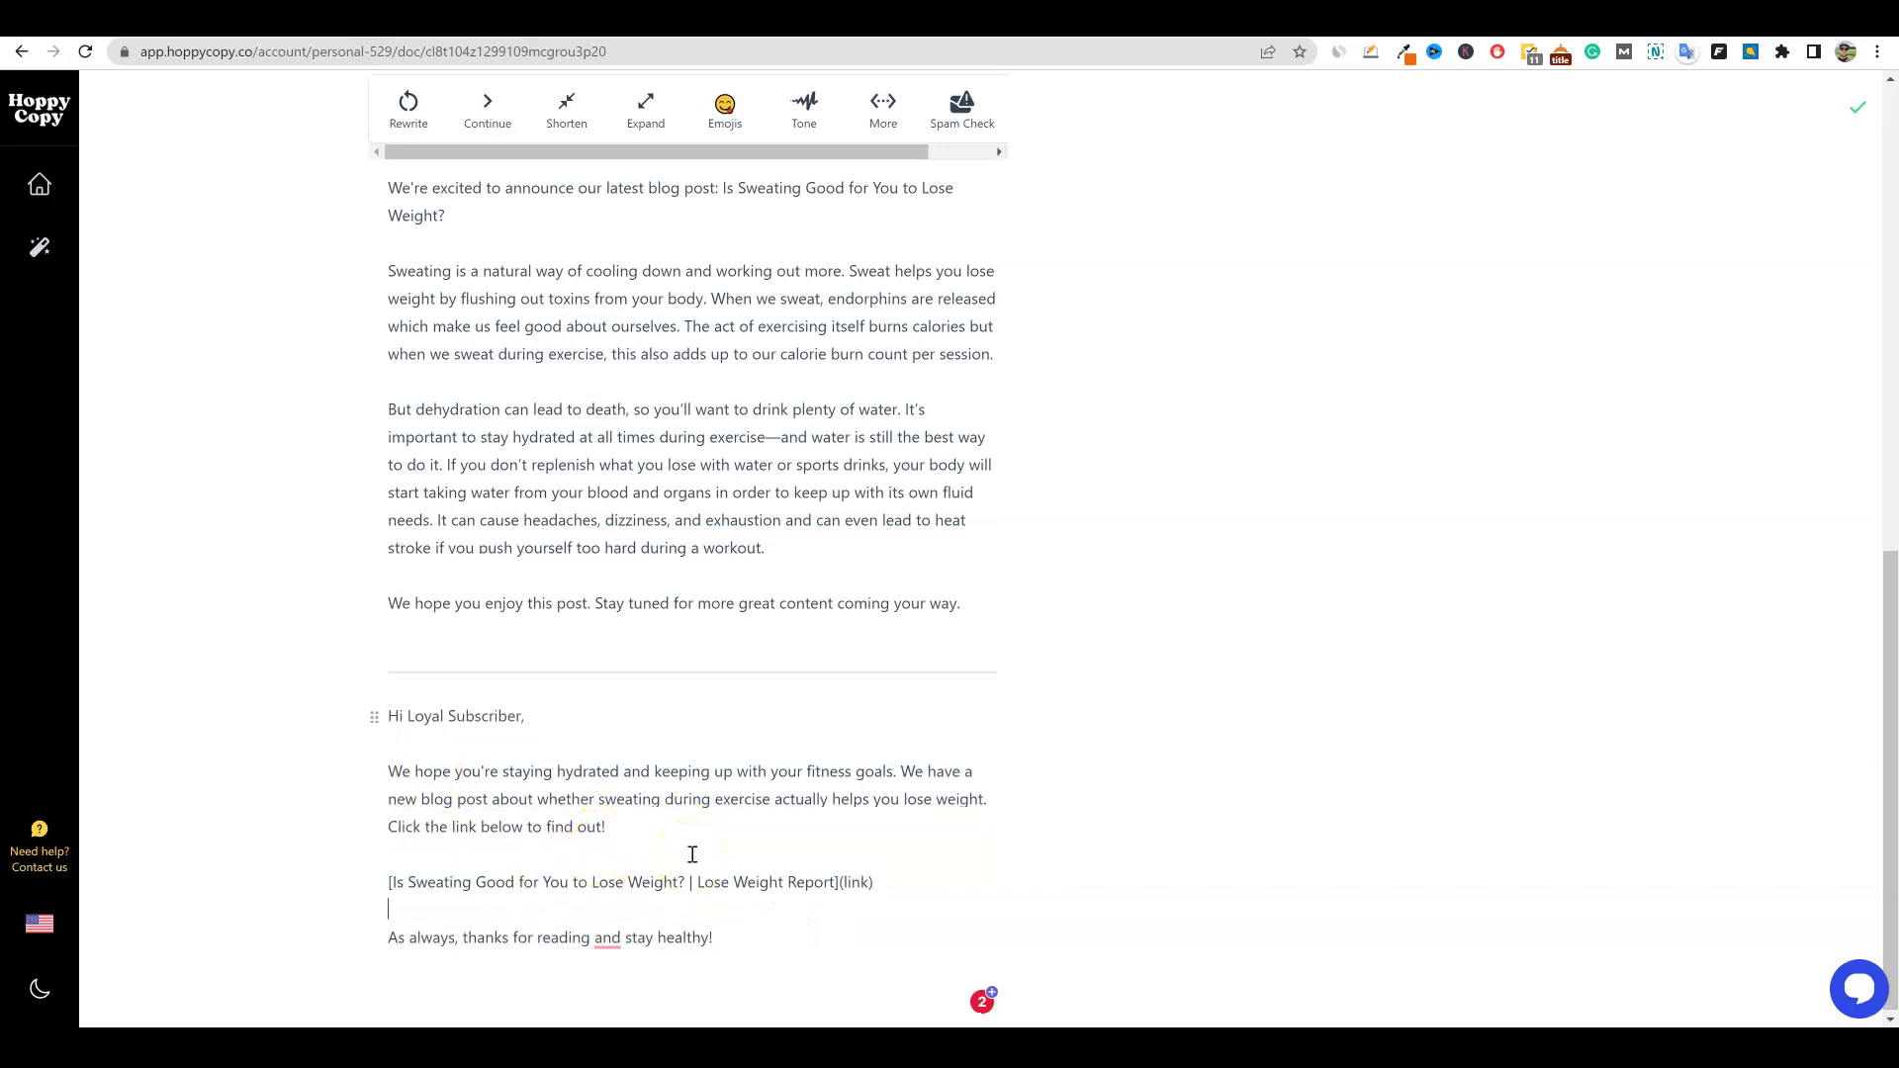
scroll(693, 853, up, 6)
scroll(692, 854, up, 3)
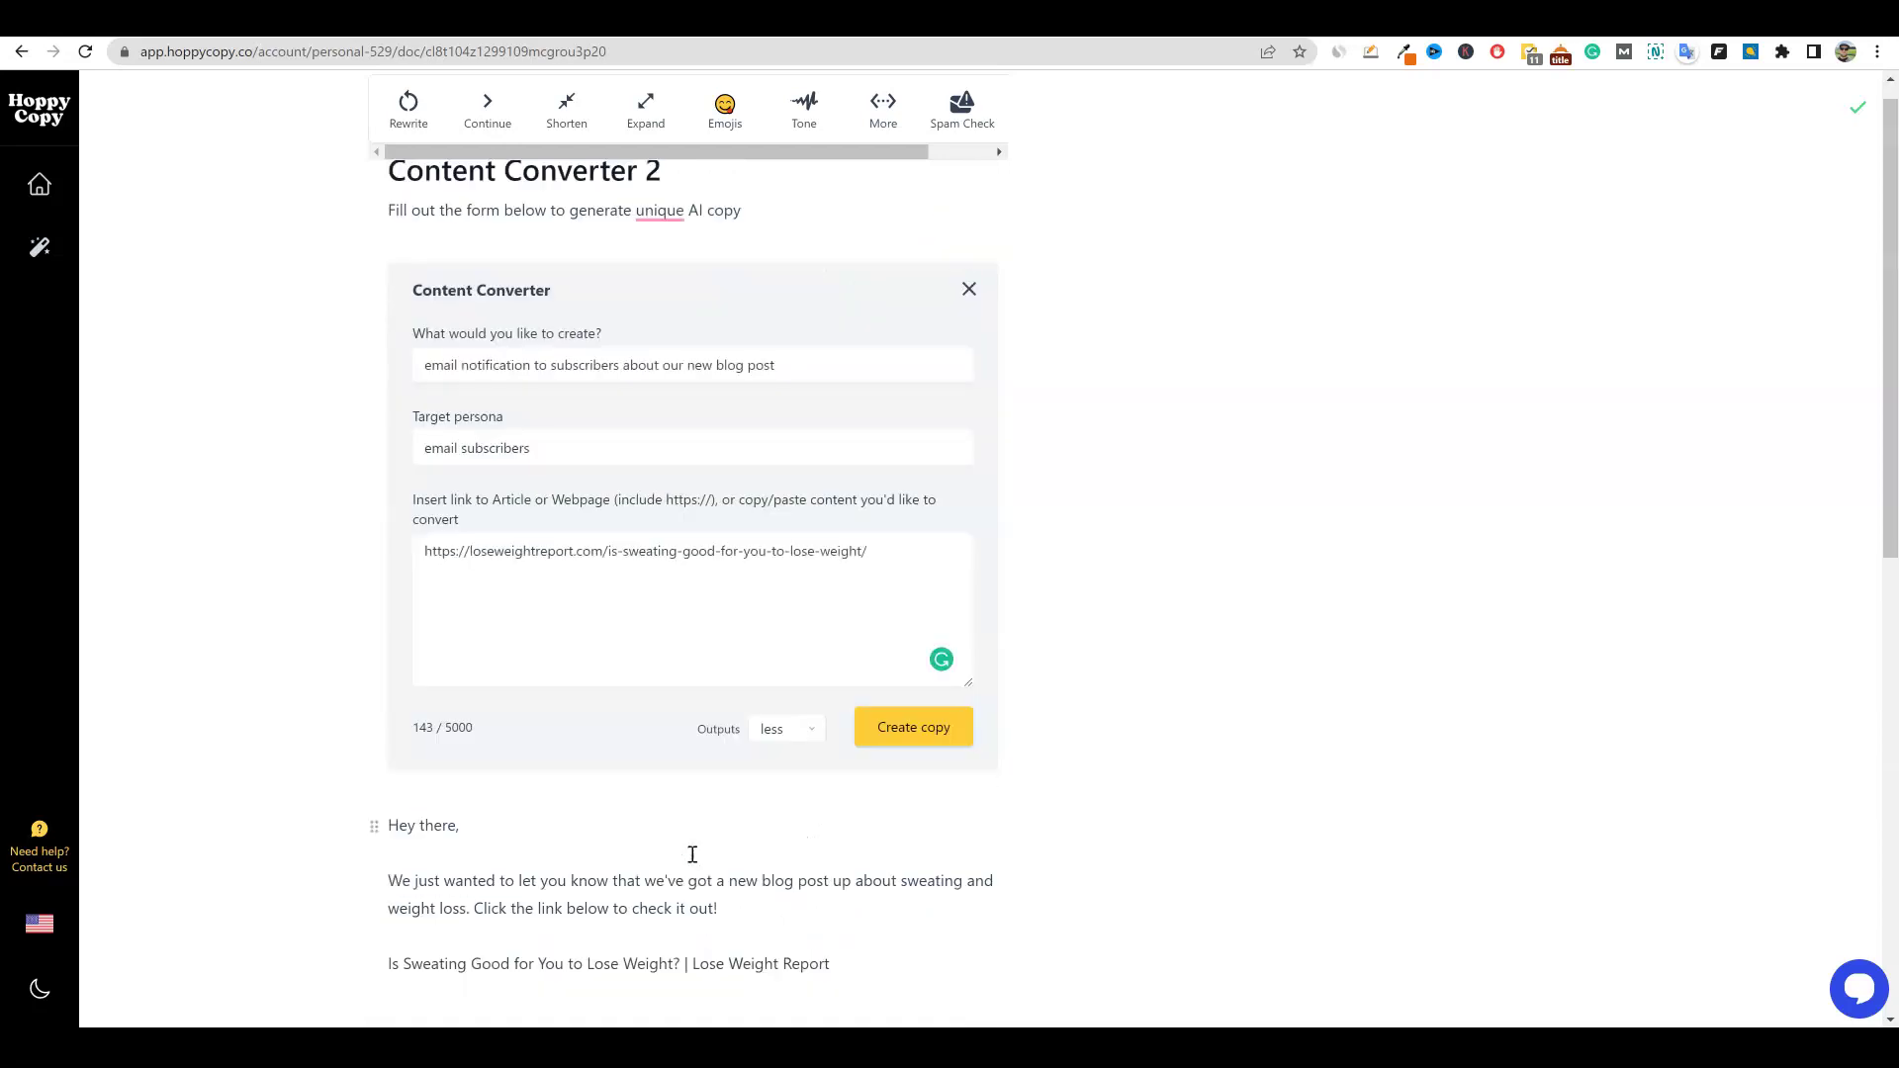
scroll(693, 854, up, 1)
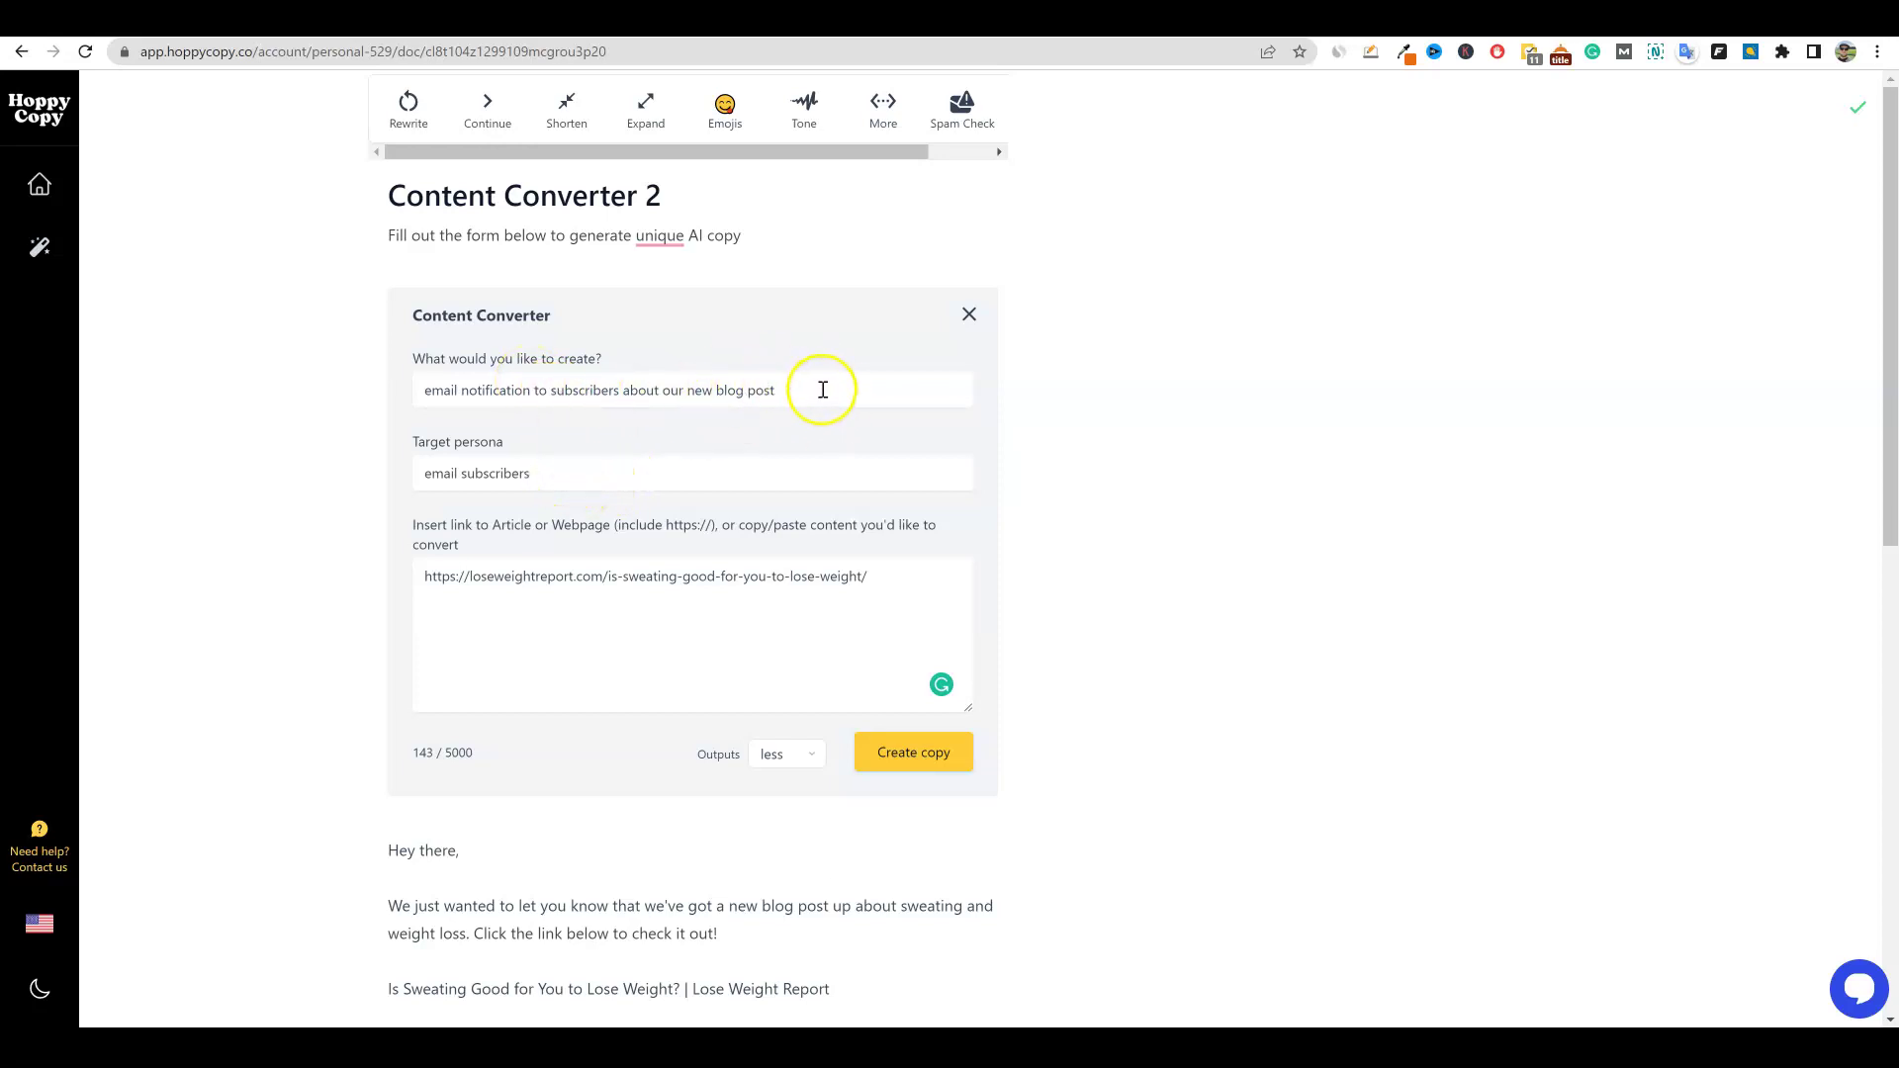
drag(822, 390, 380, 384)
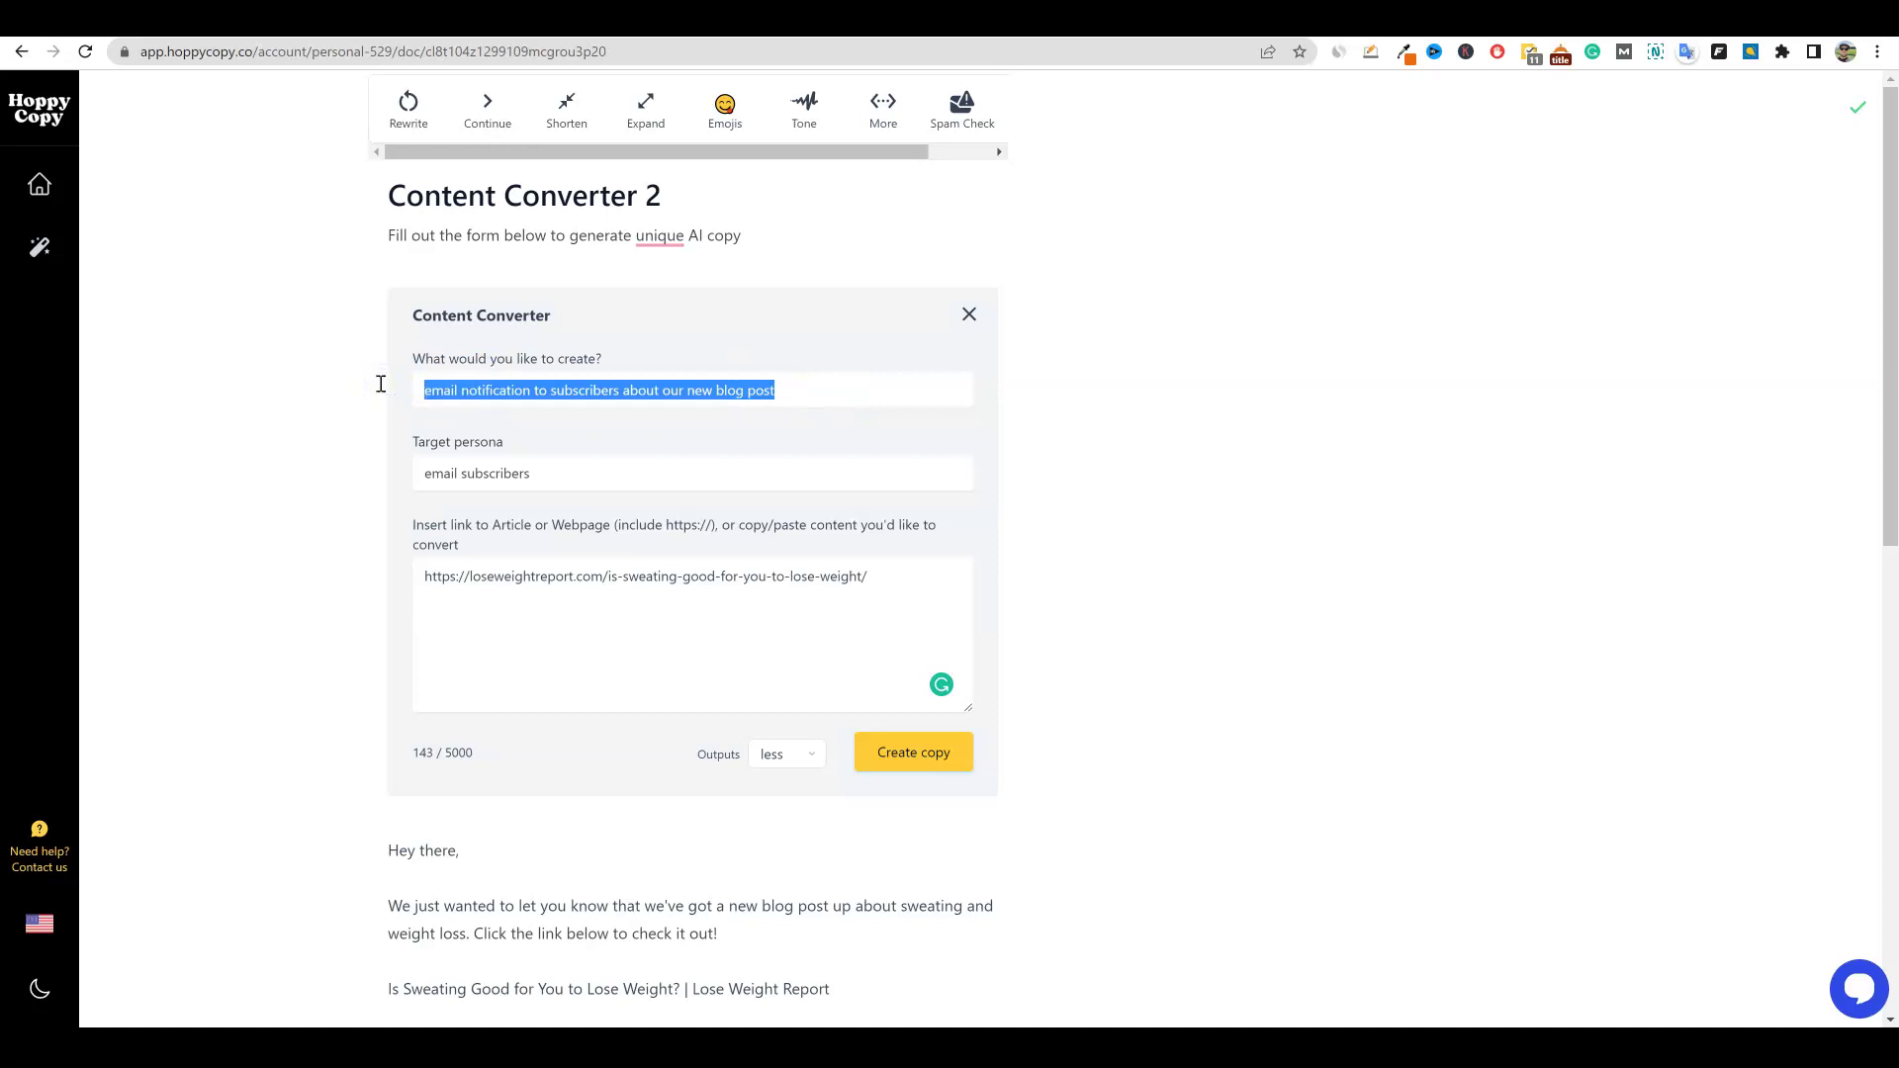
text(tweat)
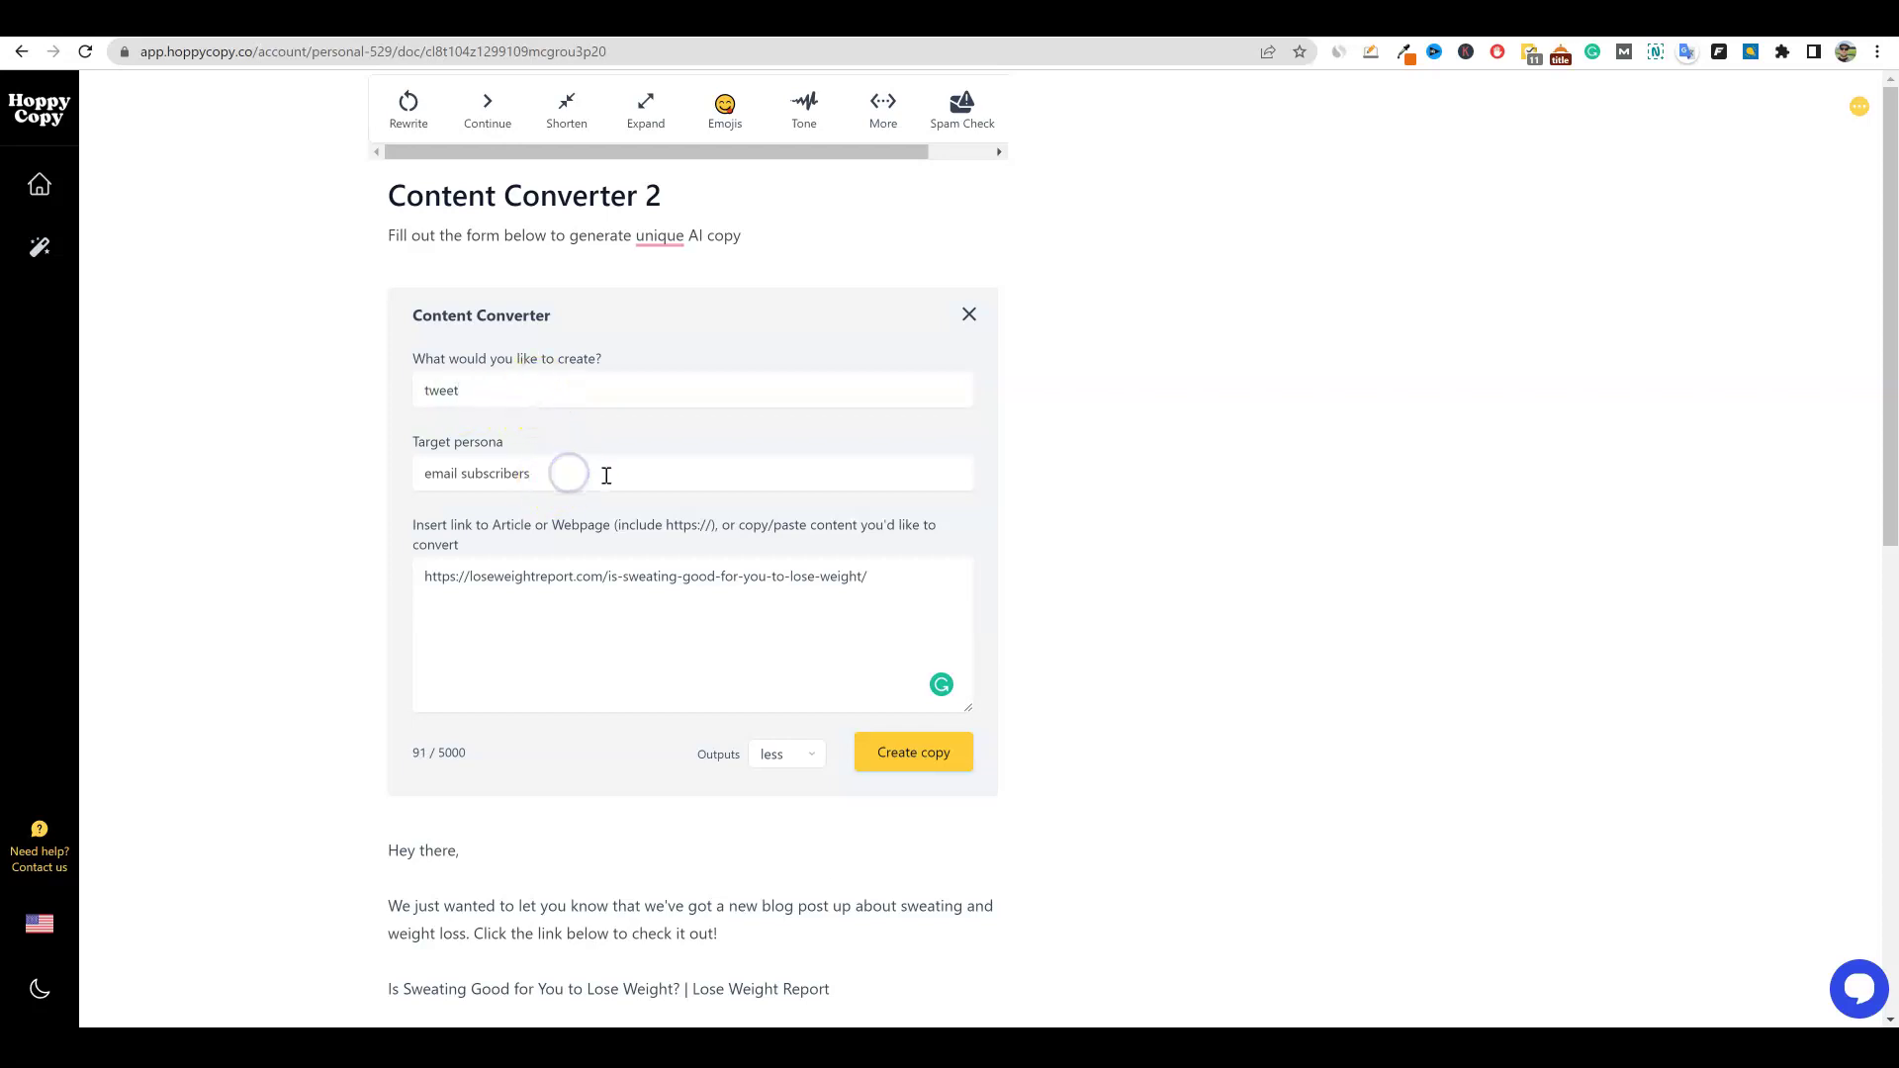
drag(587, 476, 325, 473)
text(twitter followers)
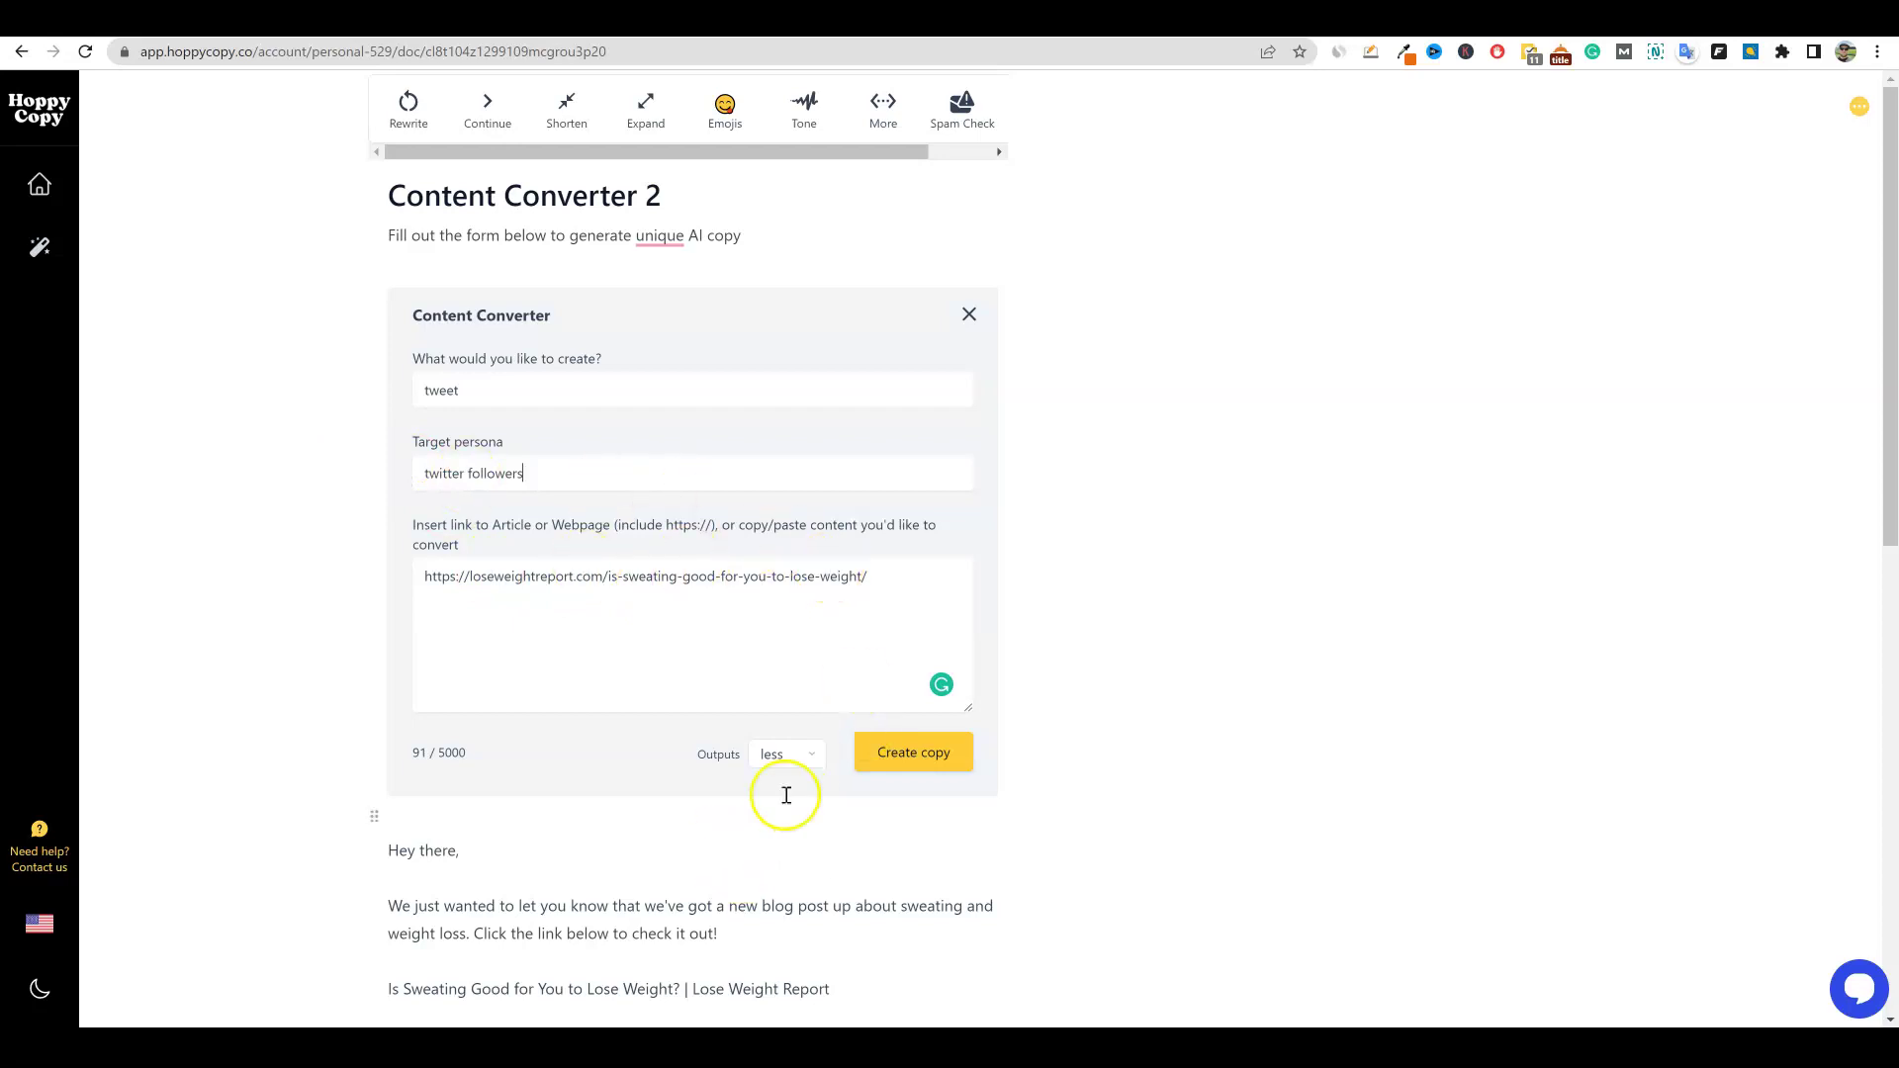
click(900, 754)
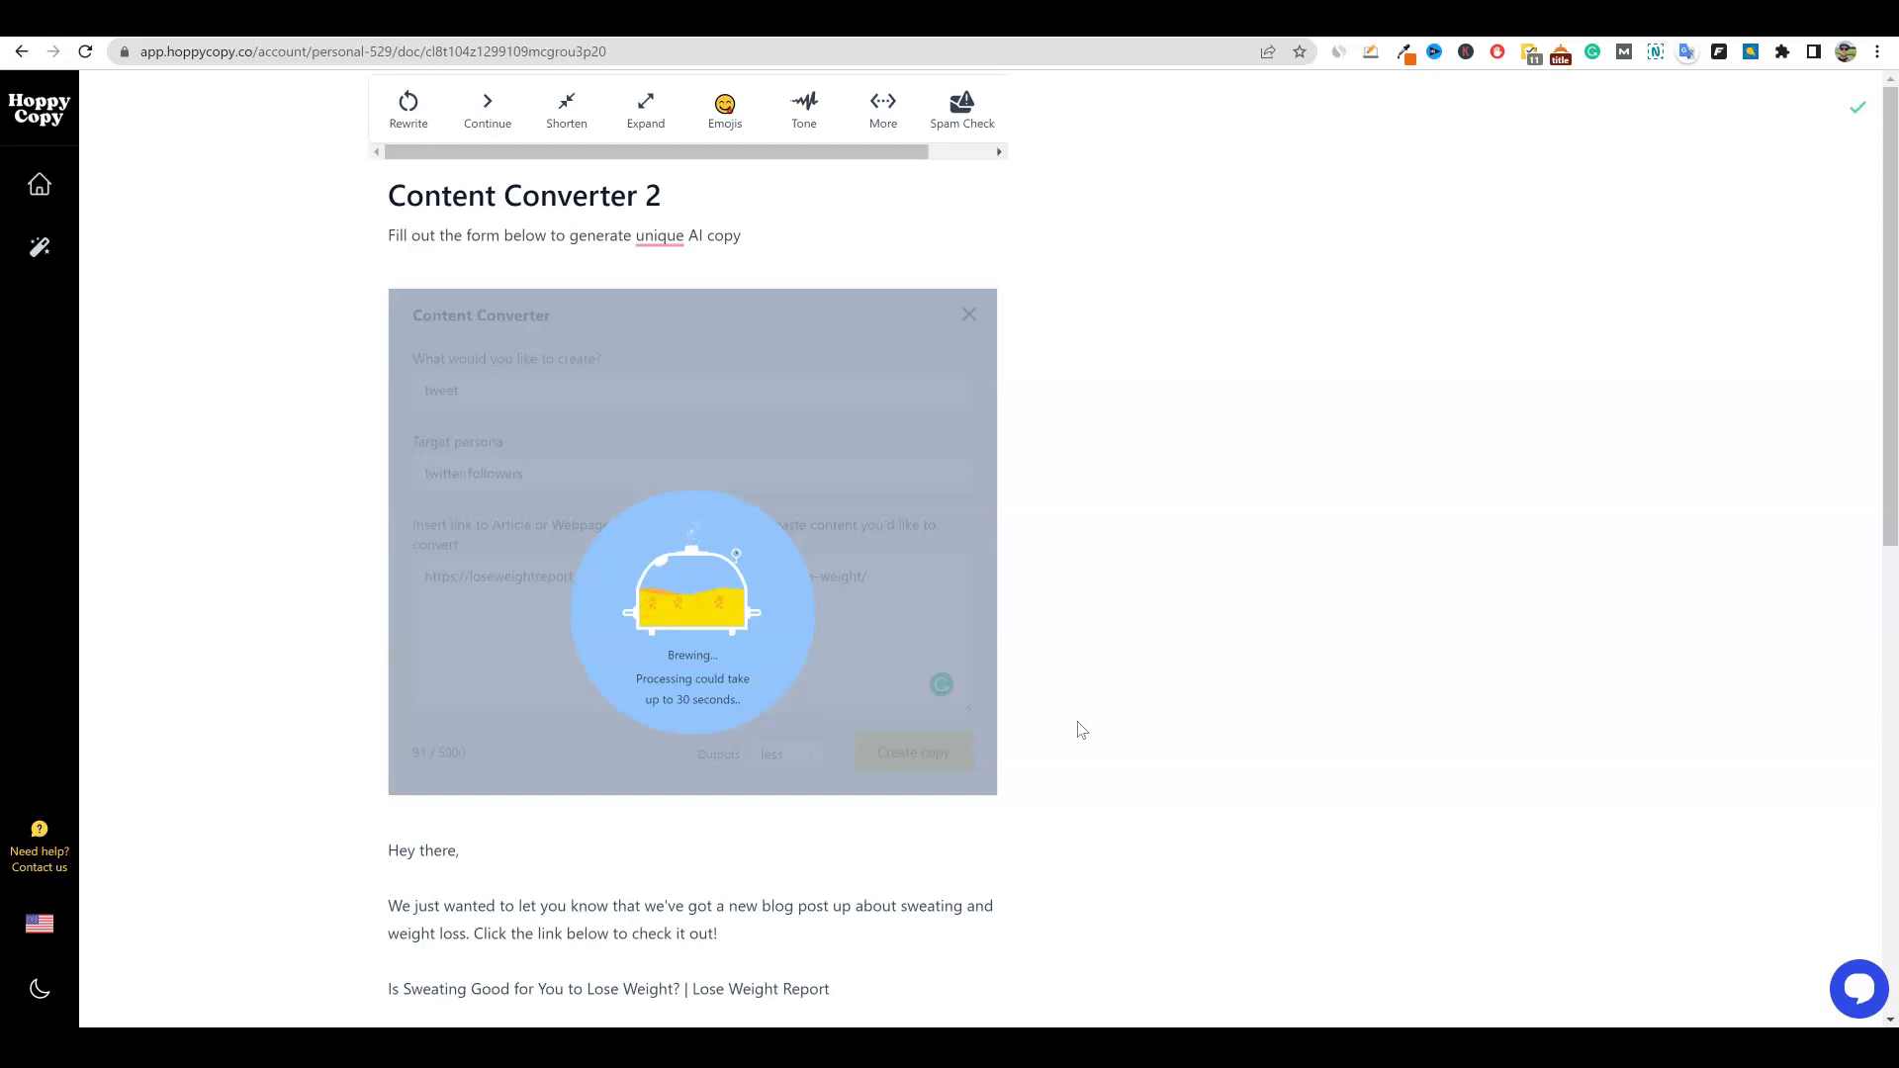
scroll(670, 555, up, 2)
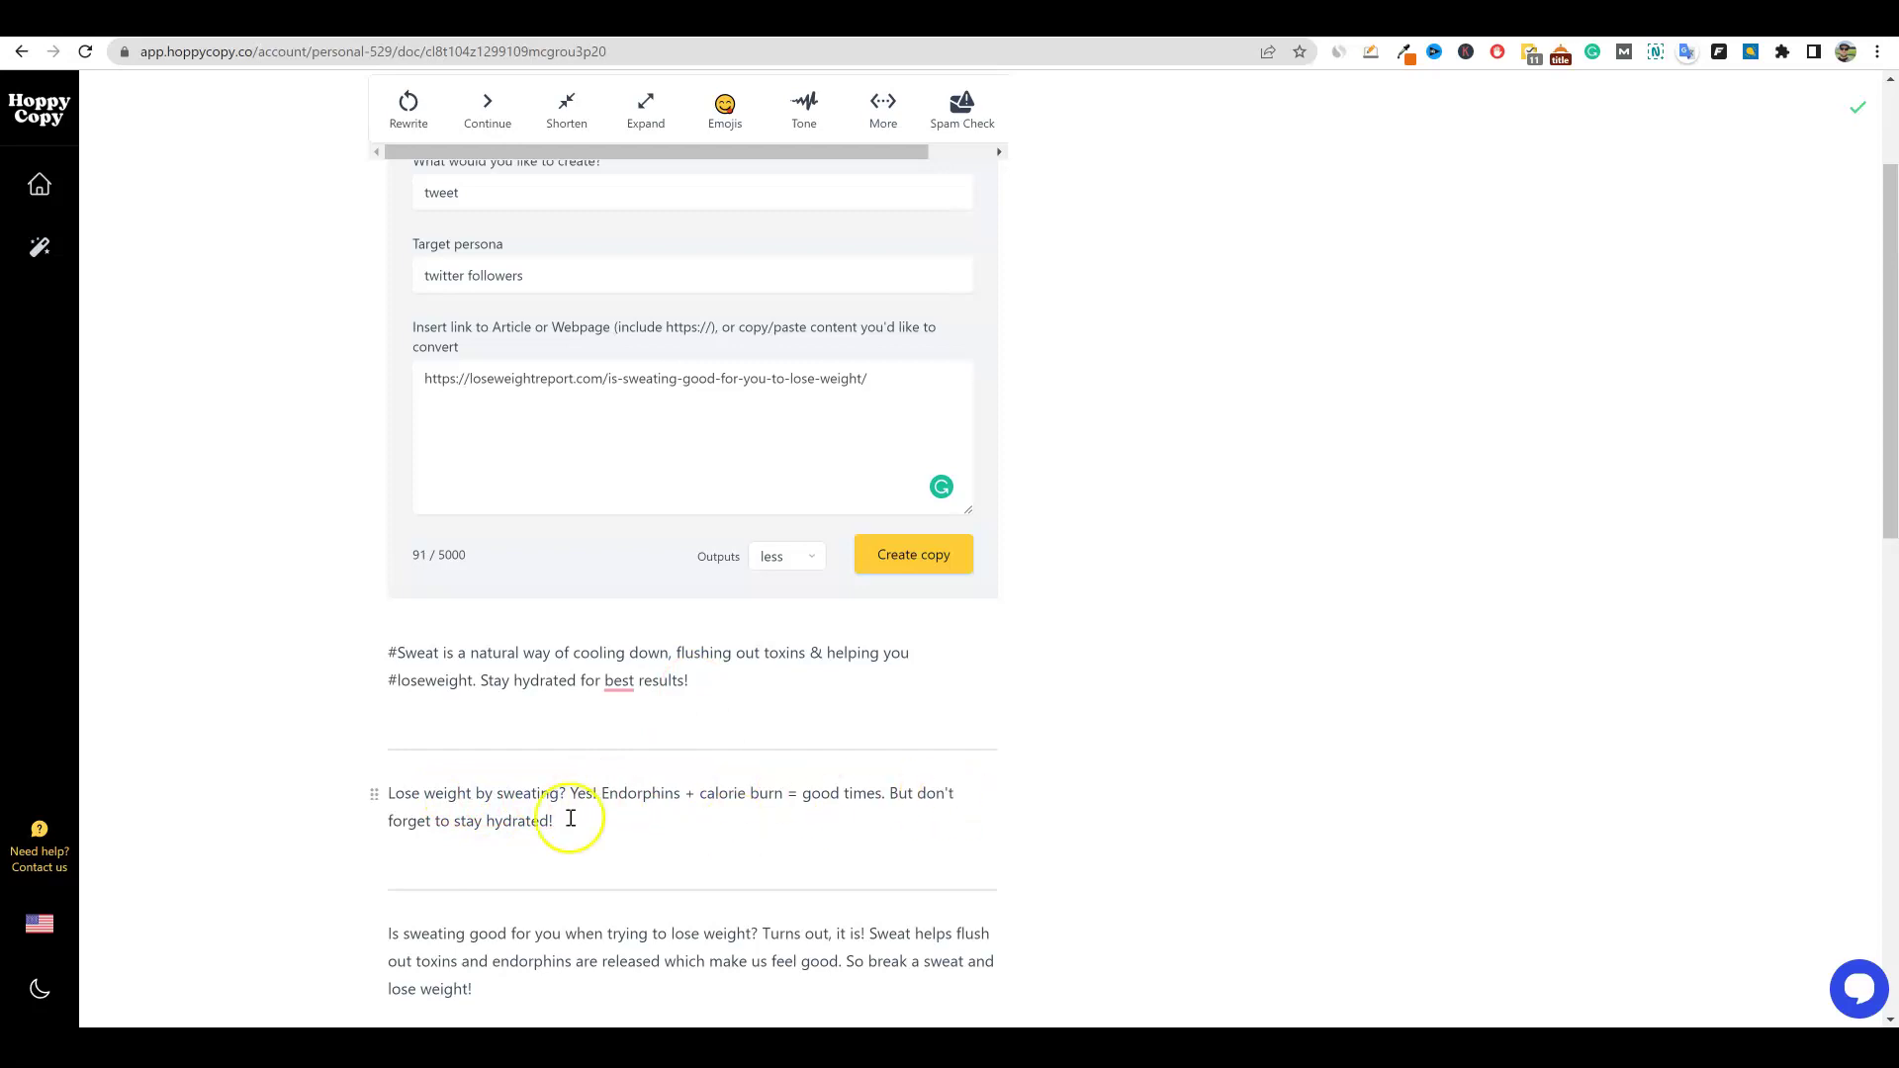
scroll(563, 806, down, 4)
scroll(545, 717, down, 2)
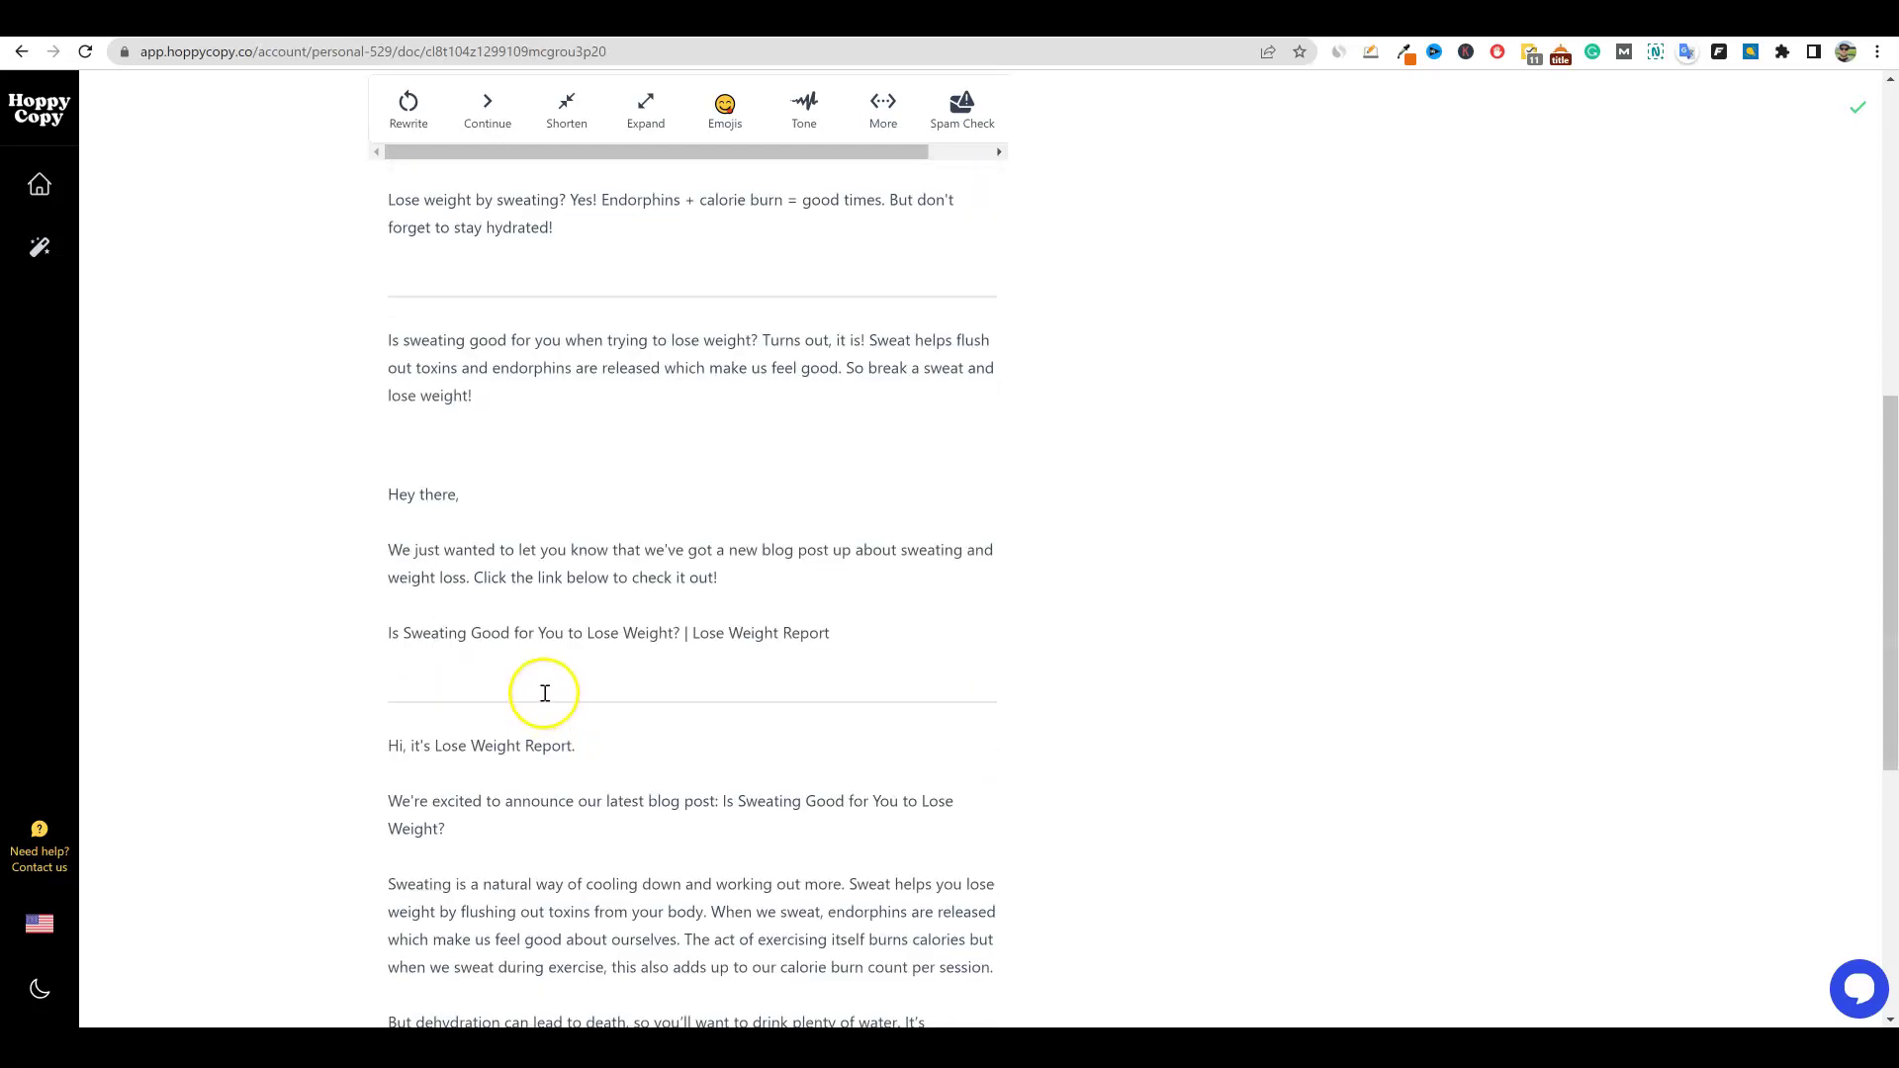
scroll(554, 594, up, 4)
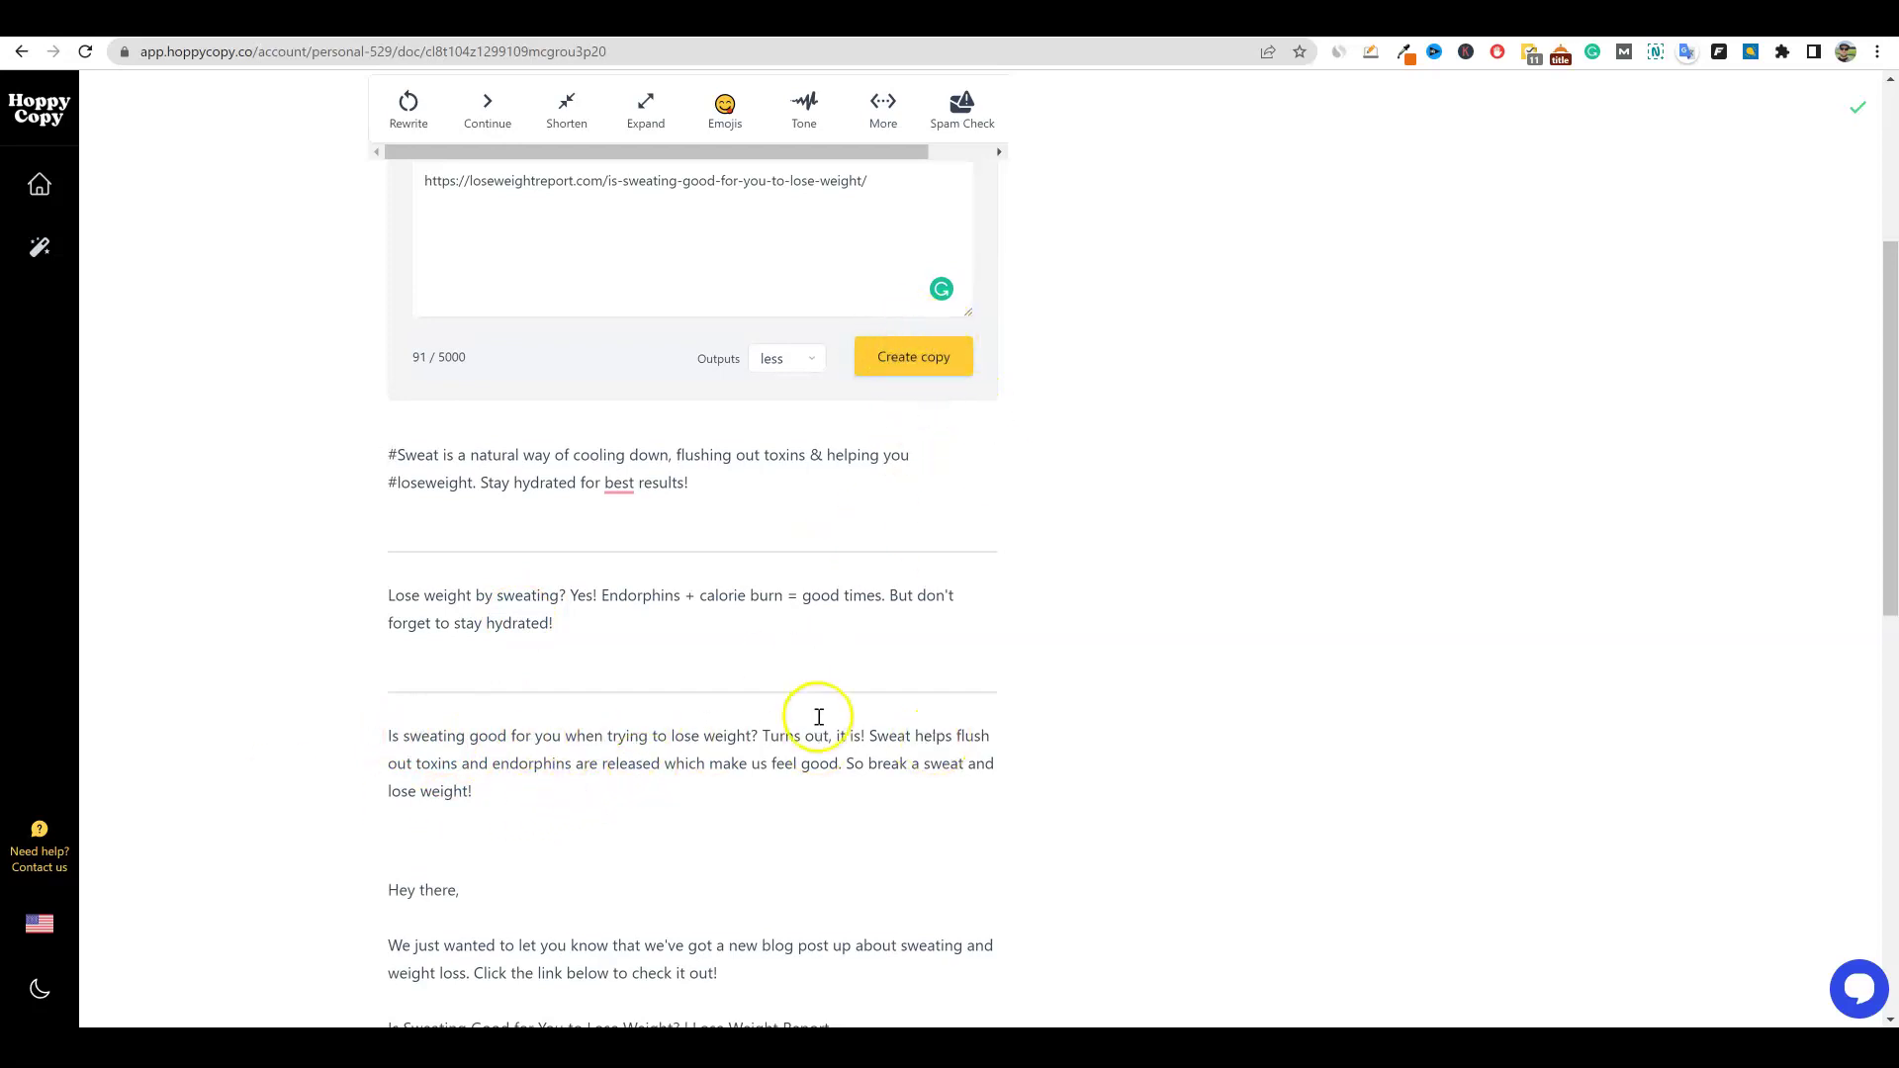
scroll(819, 716, up, 4)
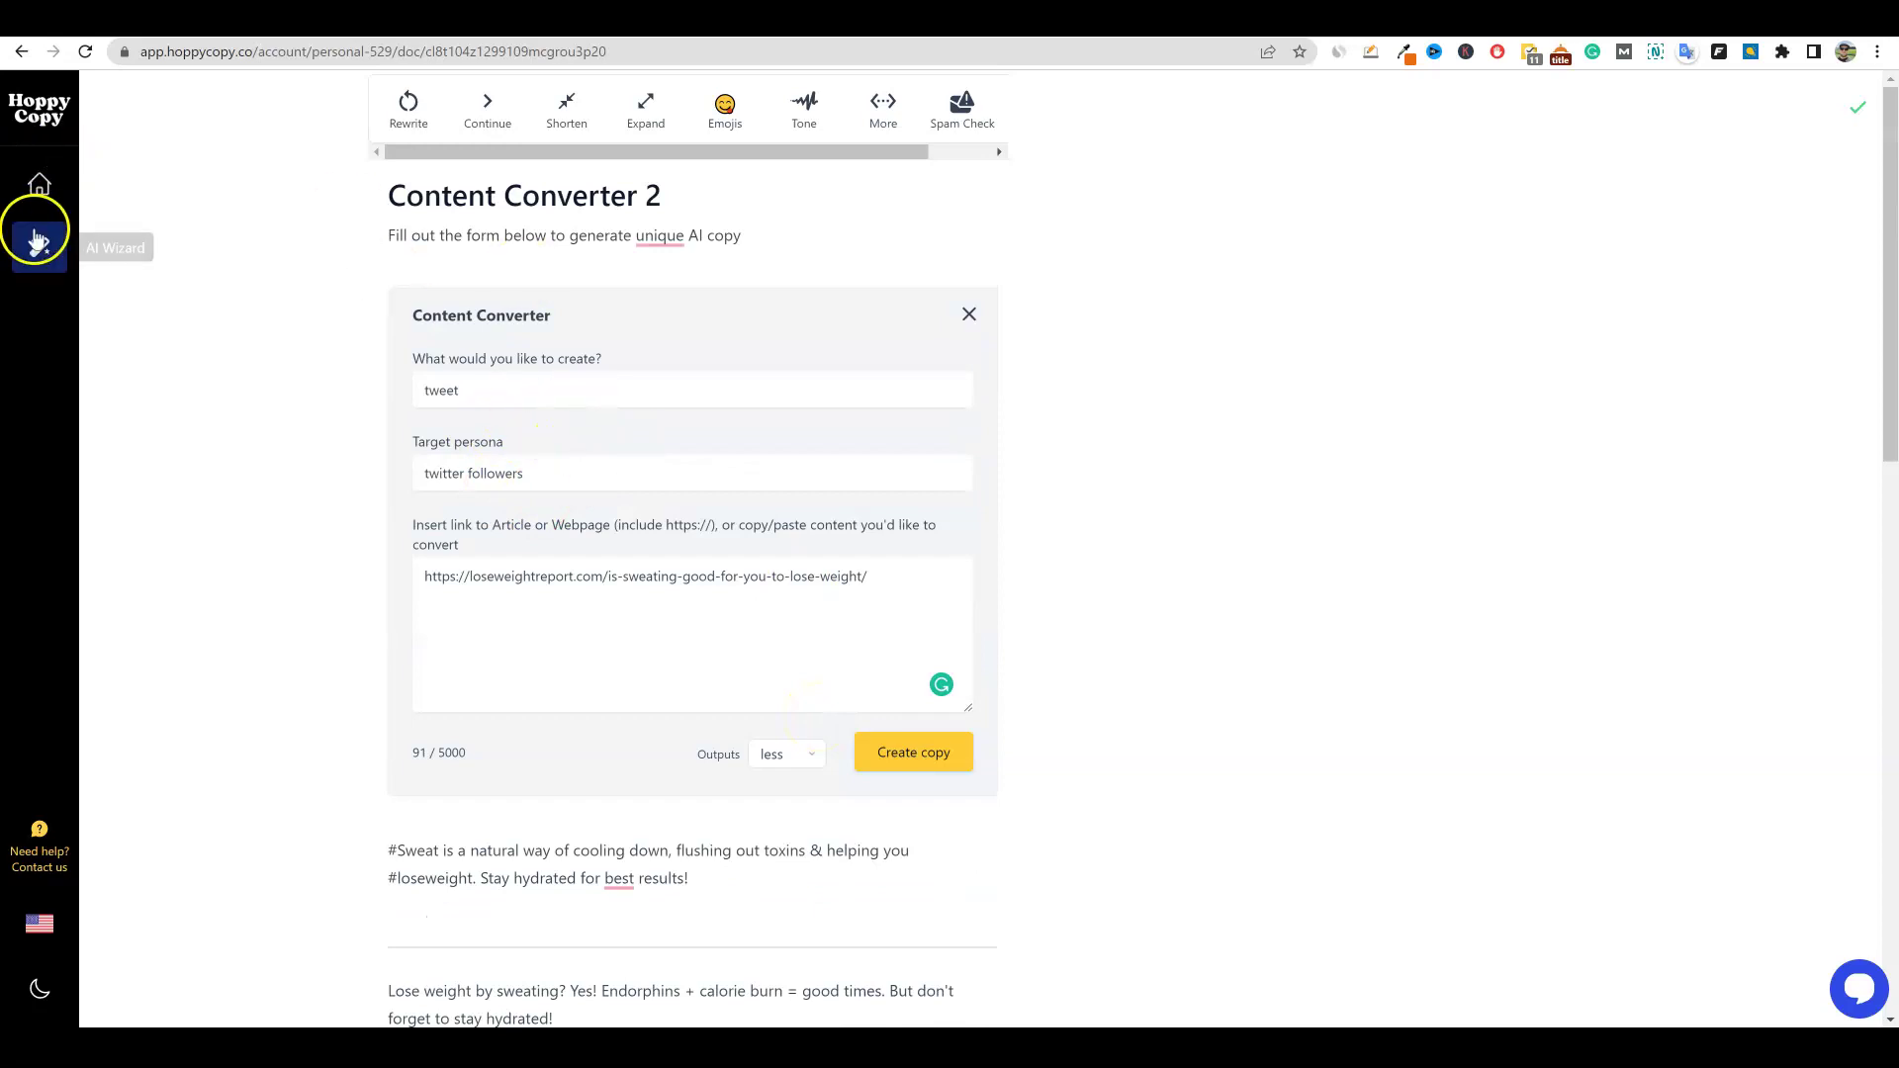
scroll(633, 584, down, 1)
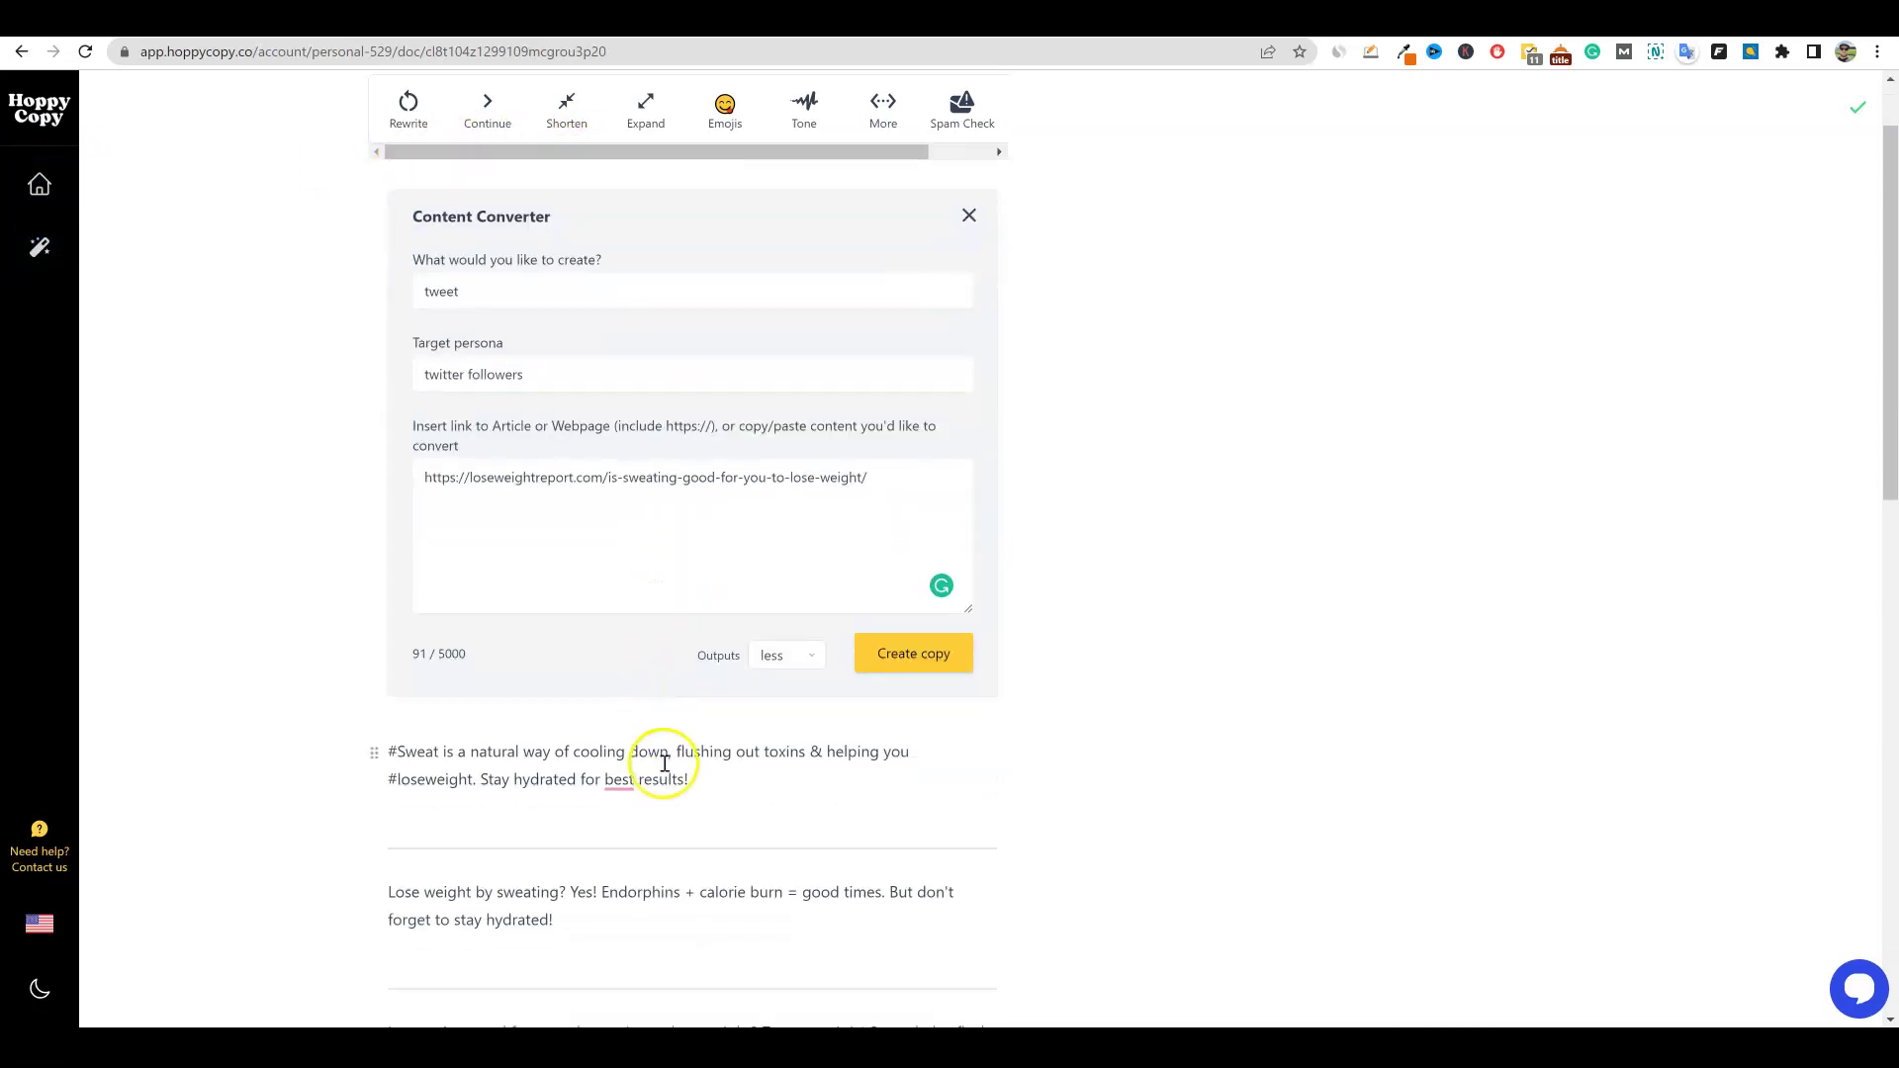
Step: Generate emoji variants for the first #Sweat tweet and insert variant 1/3 below it
click(724, 778)
click(725, 109)
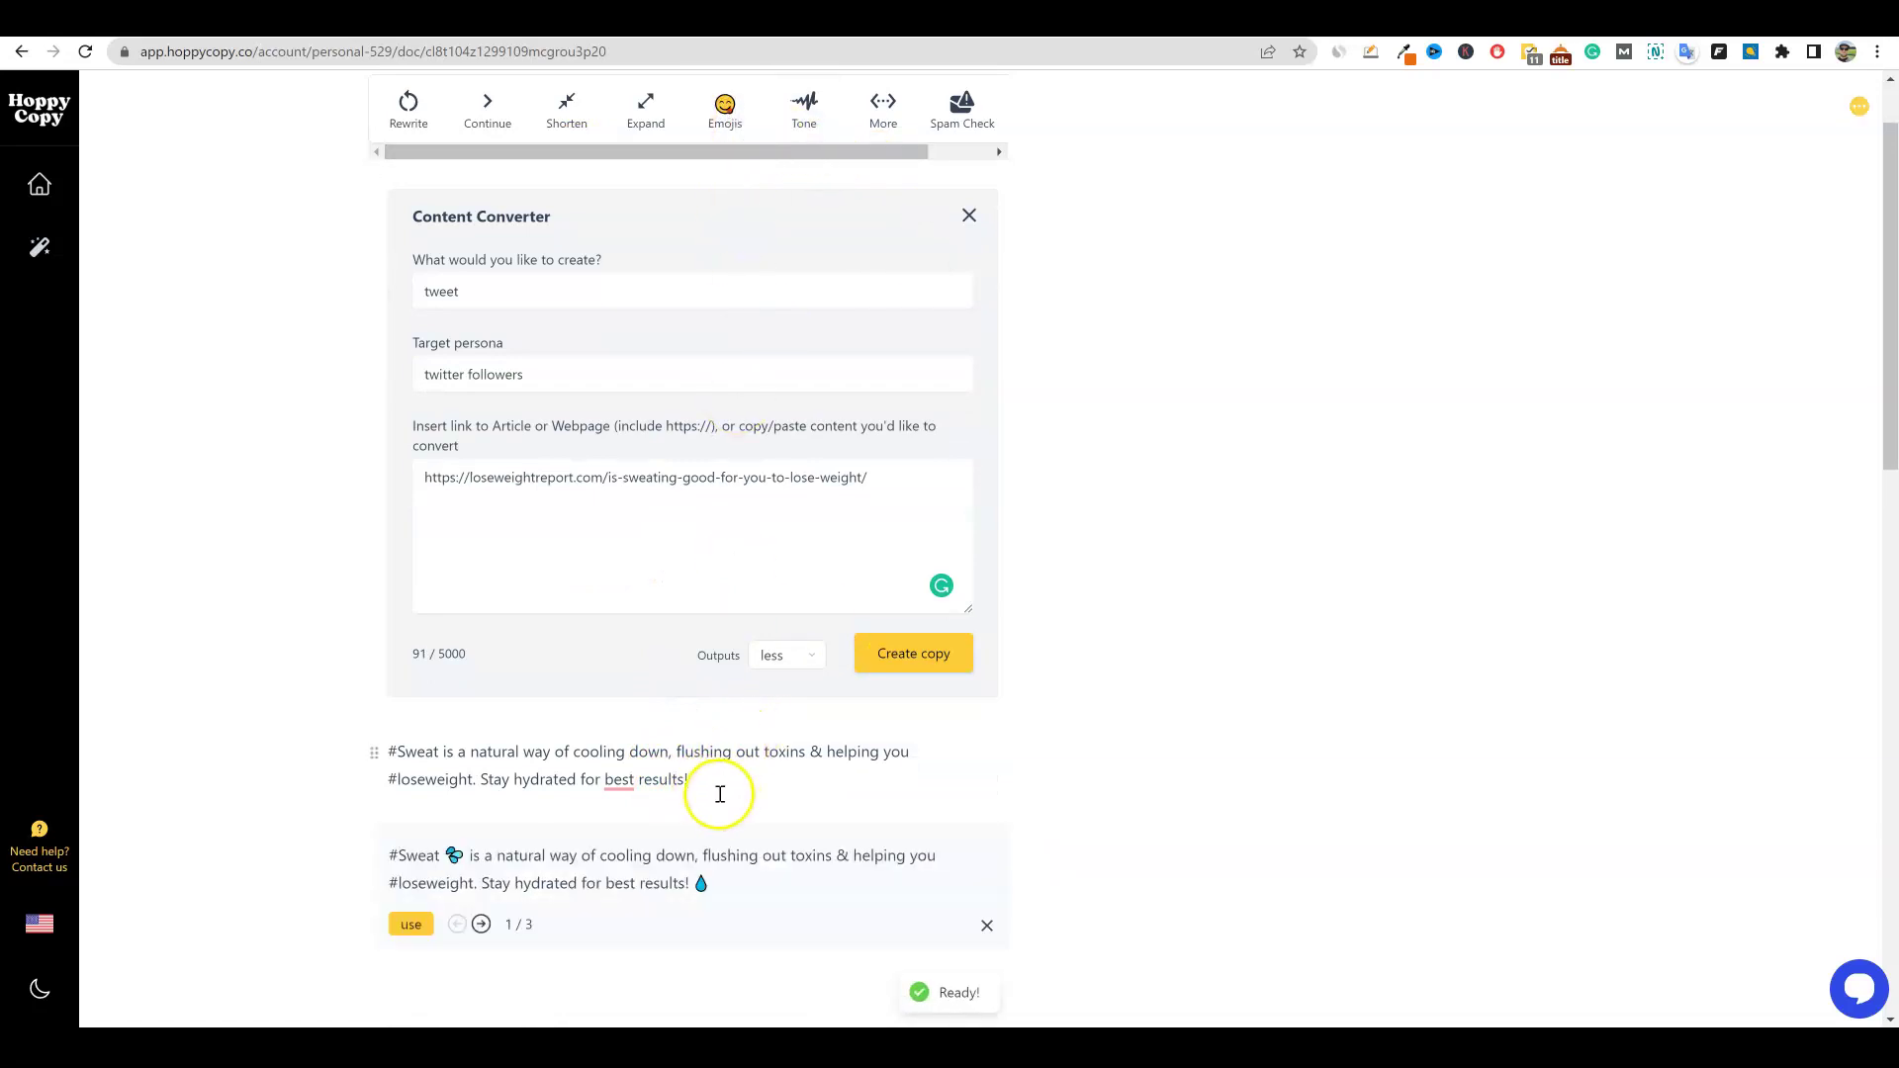
scroll(718, 787, down, 3)
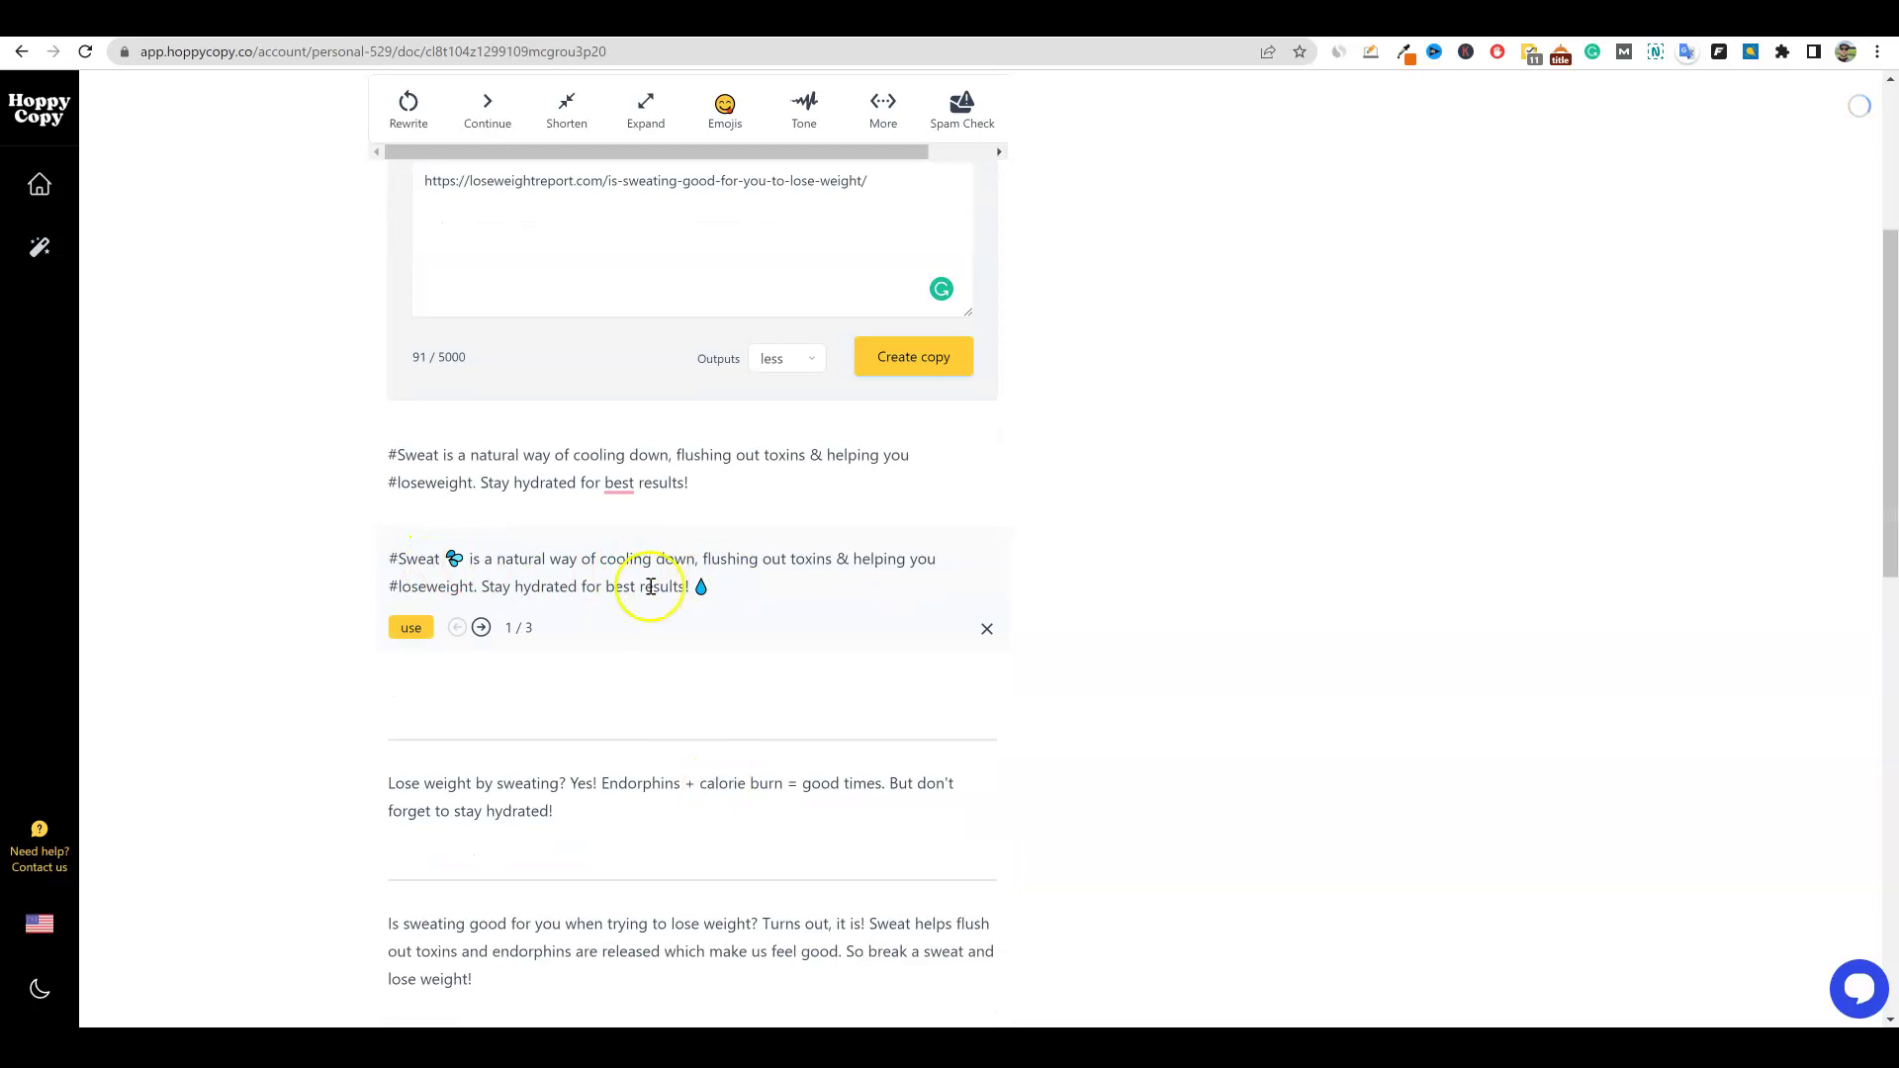
click(481, 629)
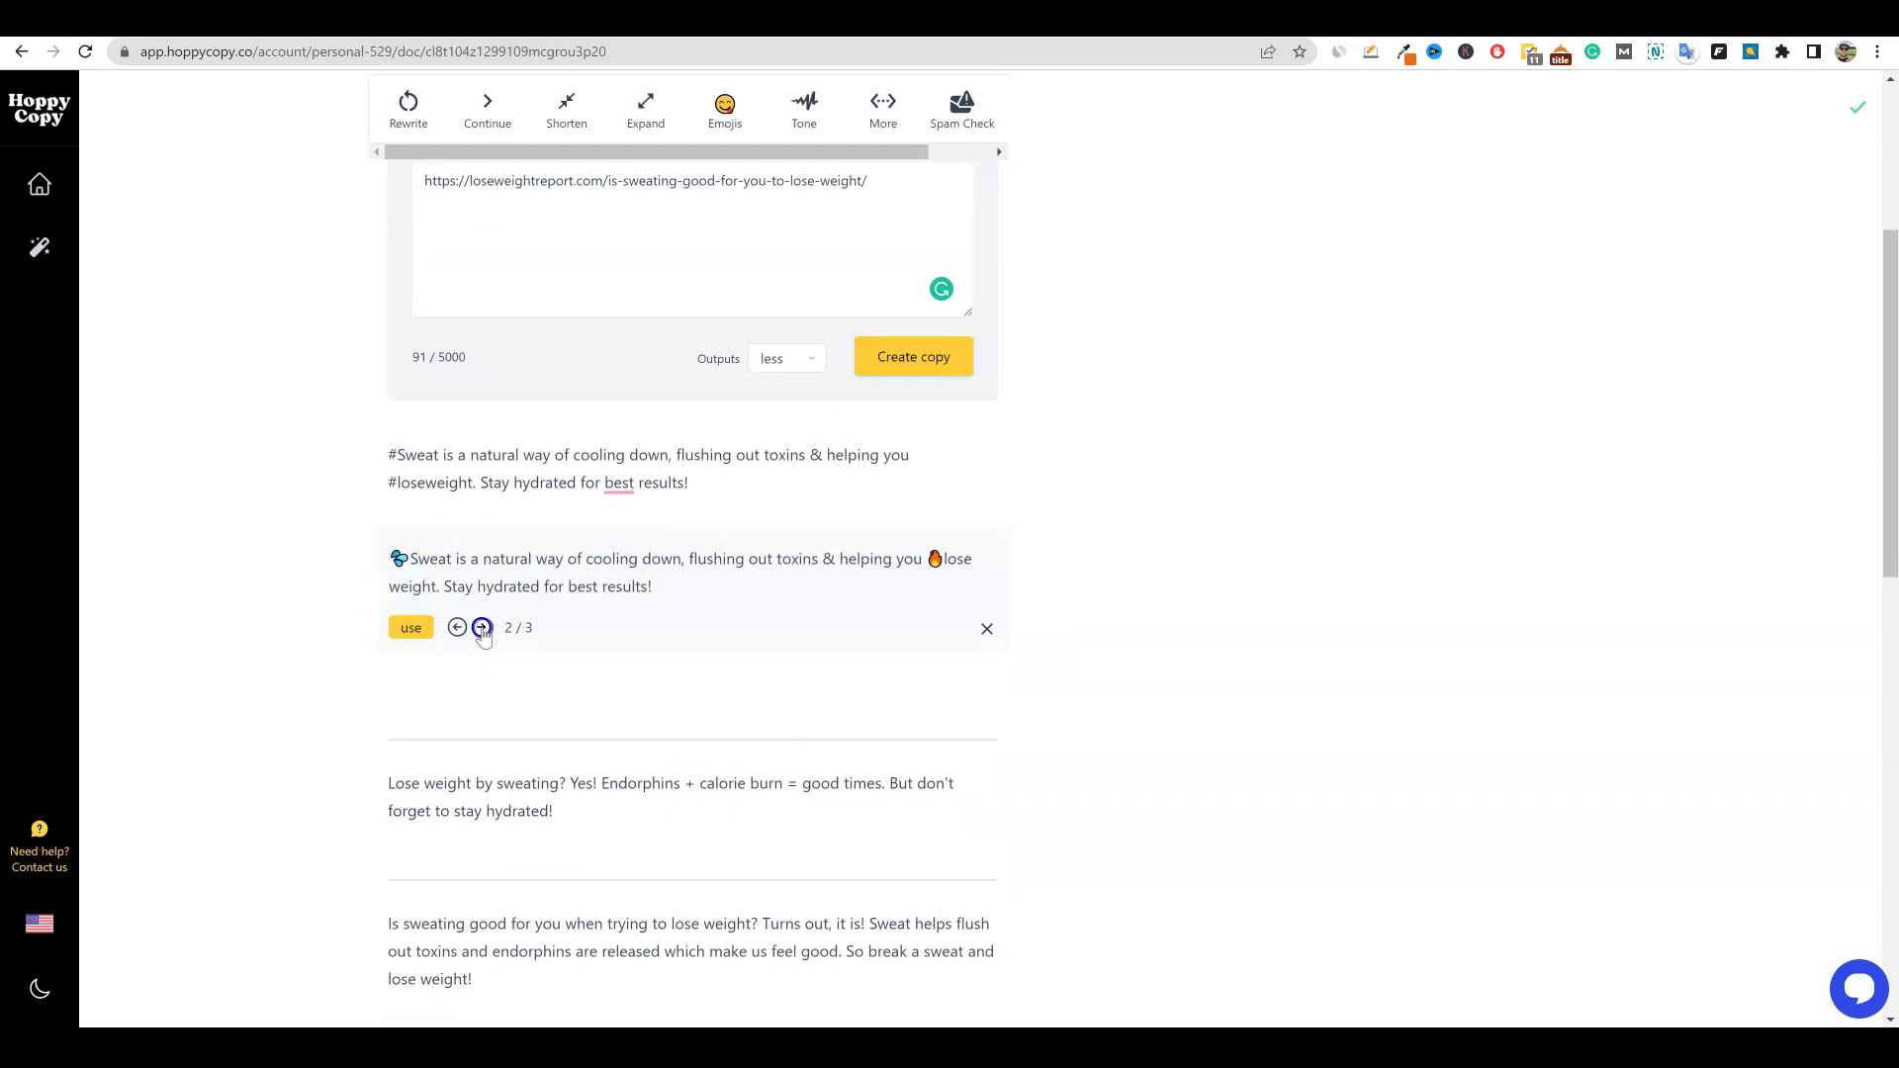
click(481, 628)
click(458, 628)
click(458, 629)
click(411, 627)
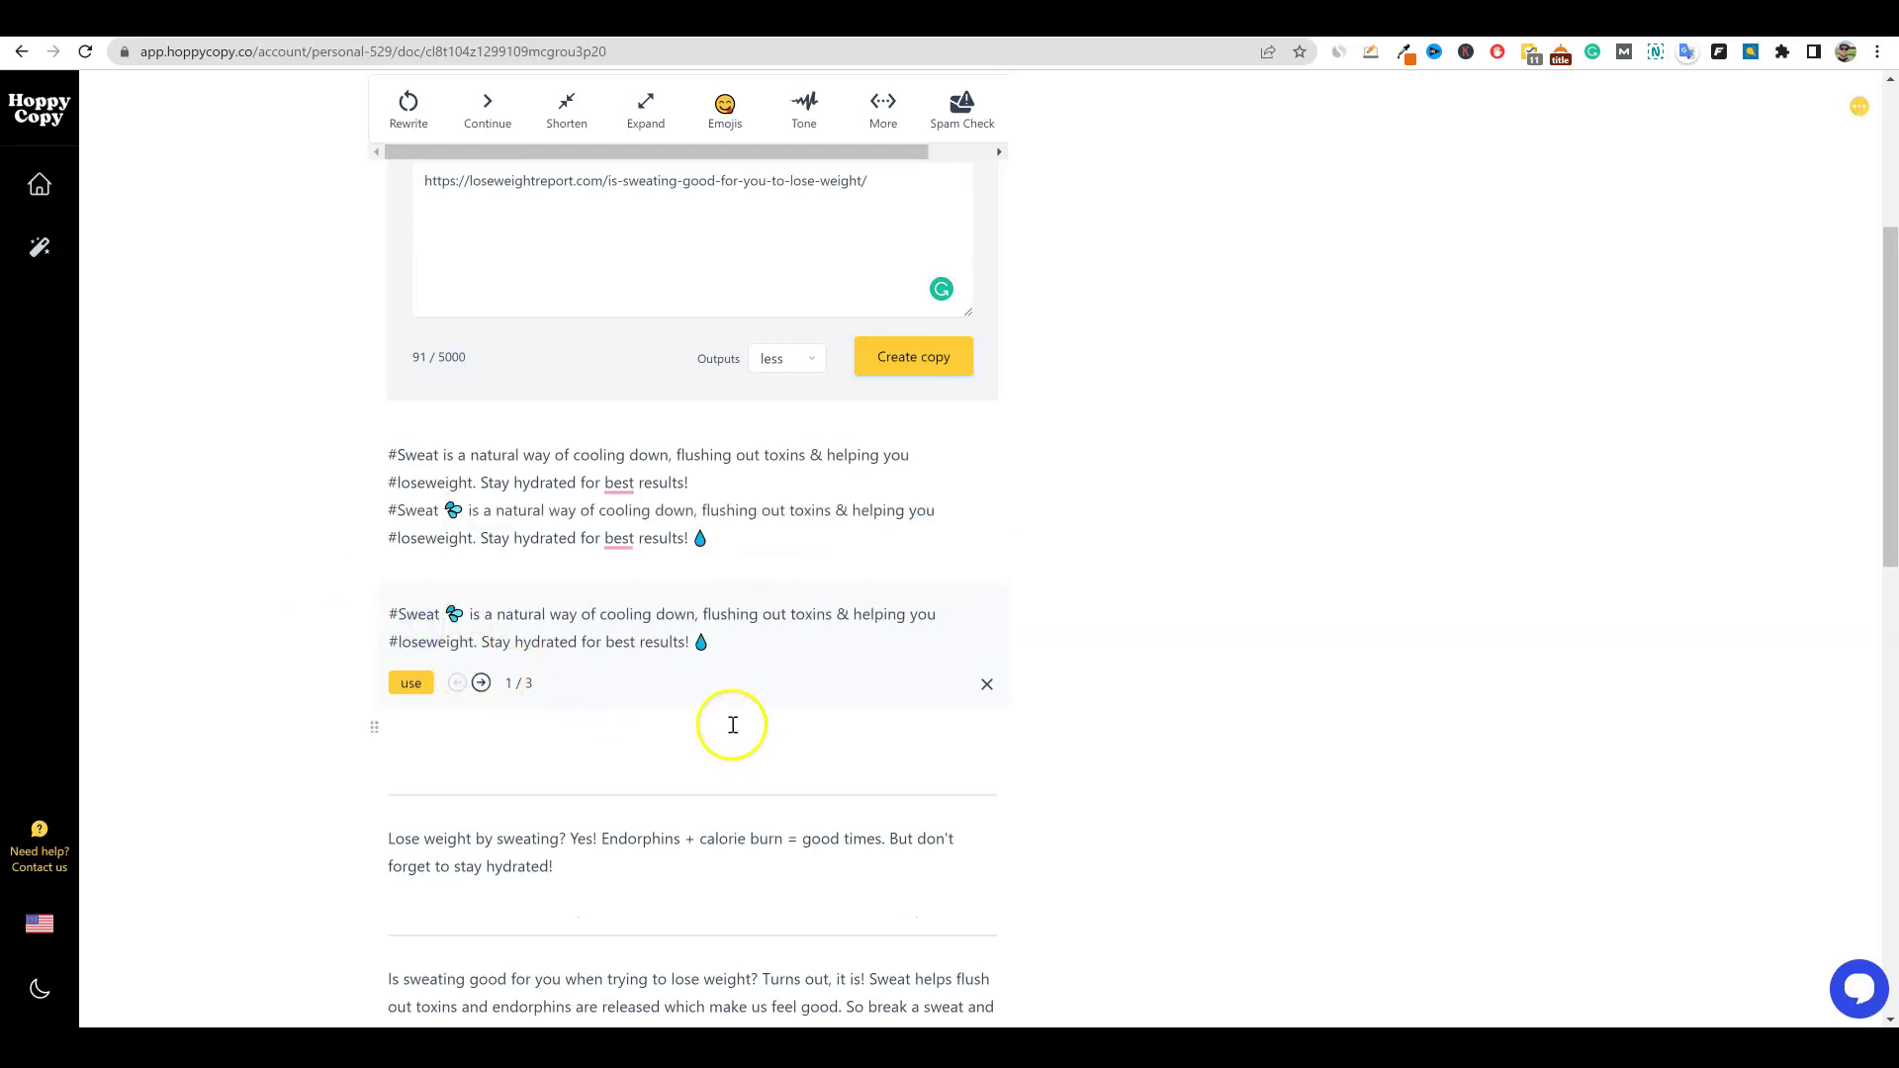
scroll(781, 723, down, 2)
scroll(806, 665, up, 3)
scroll(678, 712, up, 4)
scroll(682, 725, down, 4)
Step: Select the second tweet's text and generate a rewritten version of it
drag(651, 637, 373, 626)
click(373, 610)
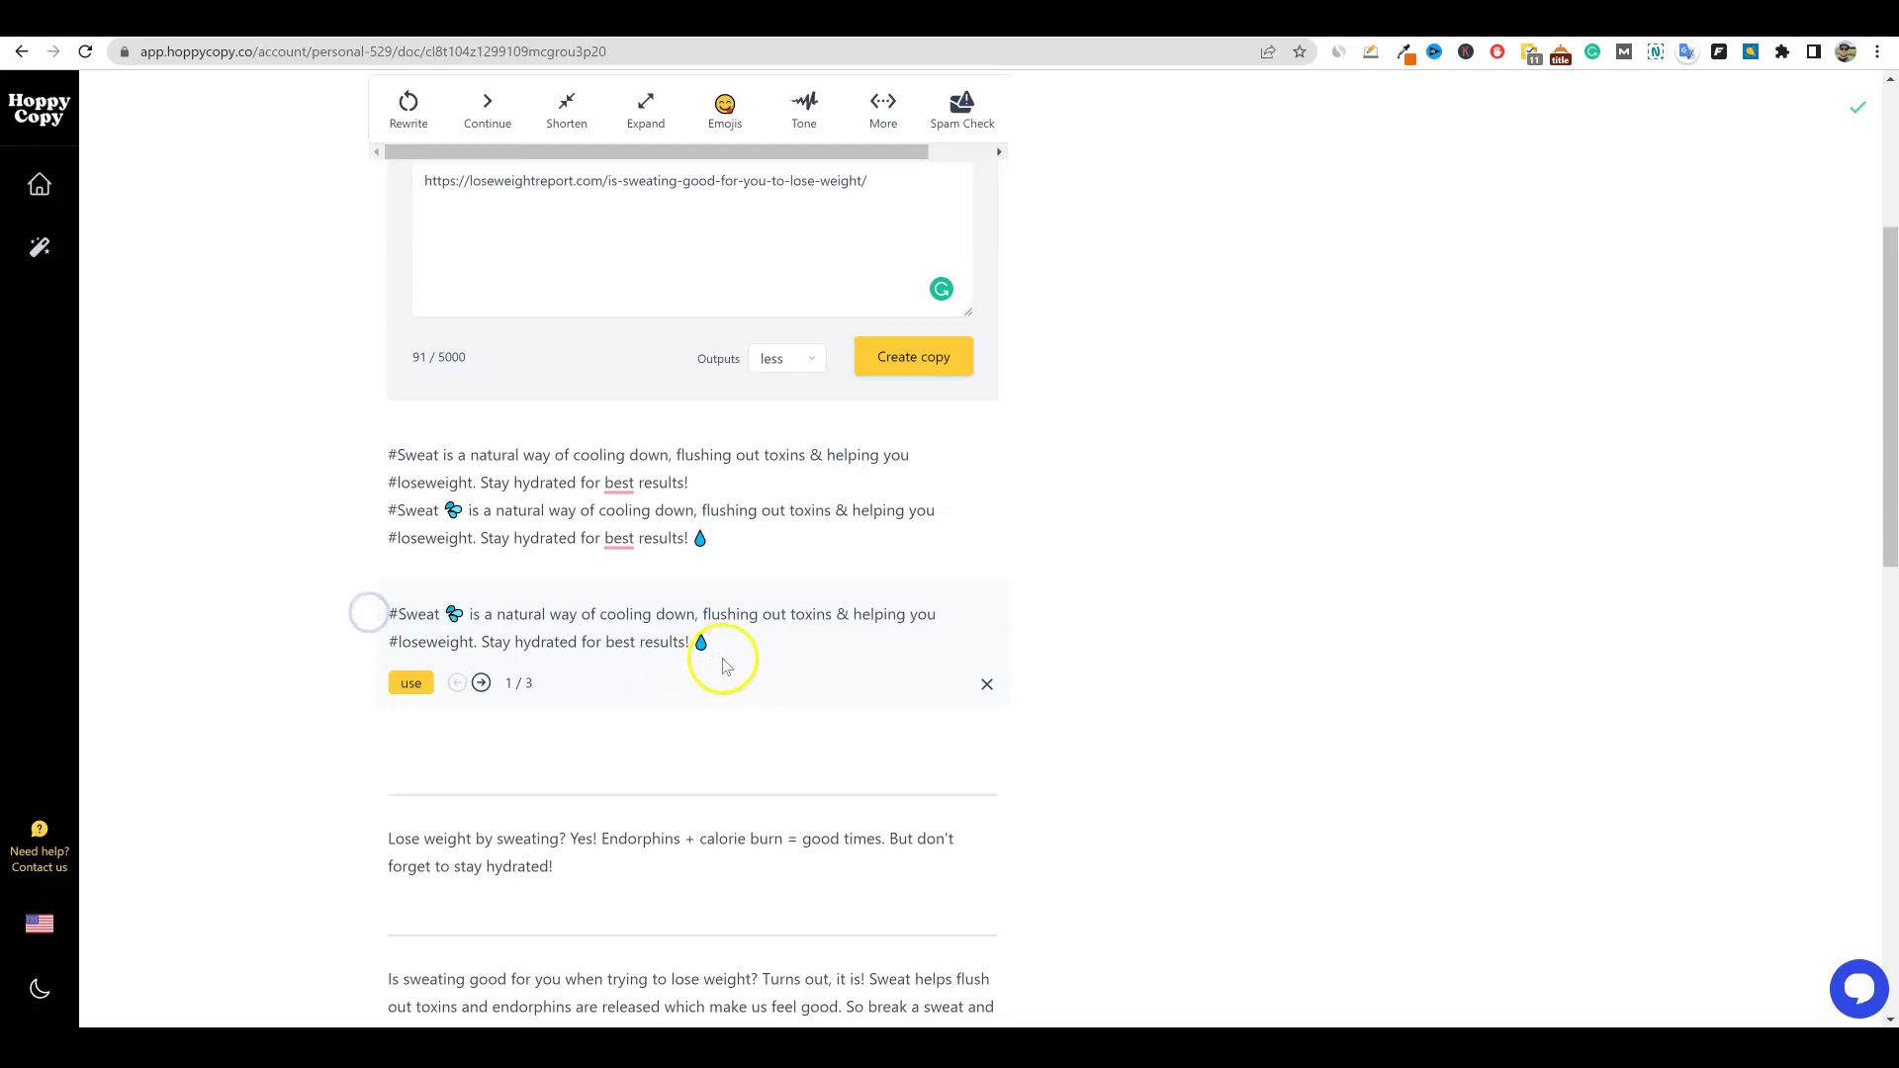
drag(719, 656, 388, 618)
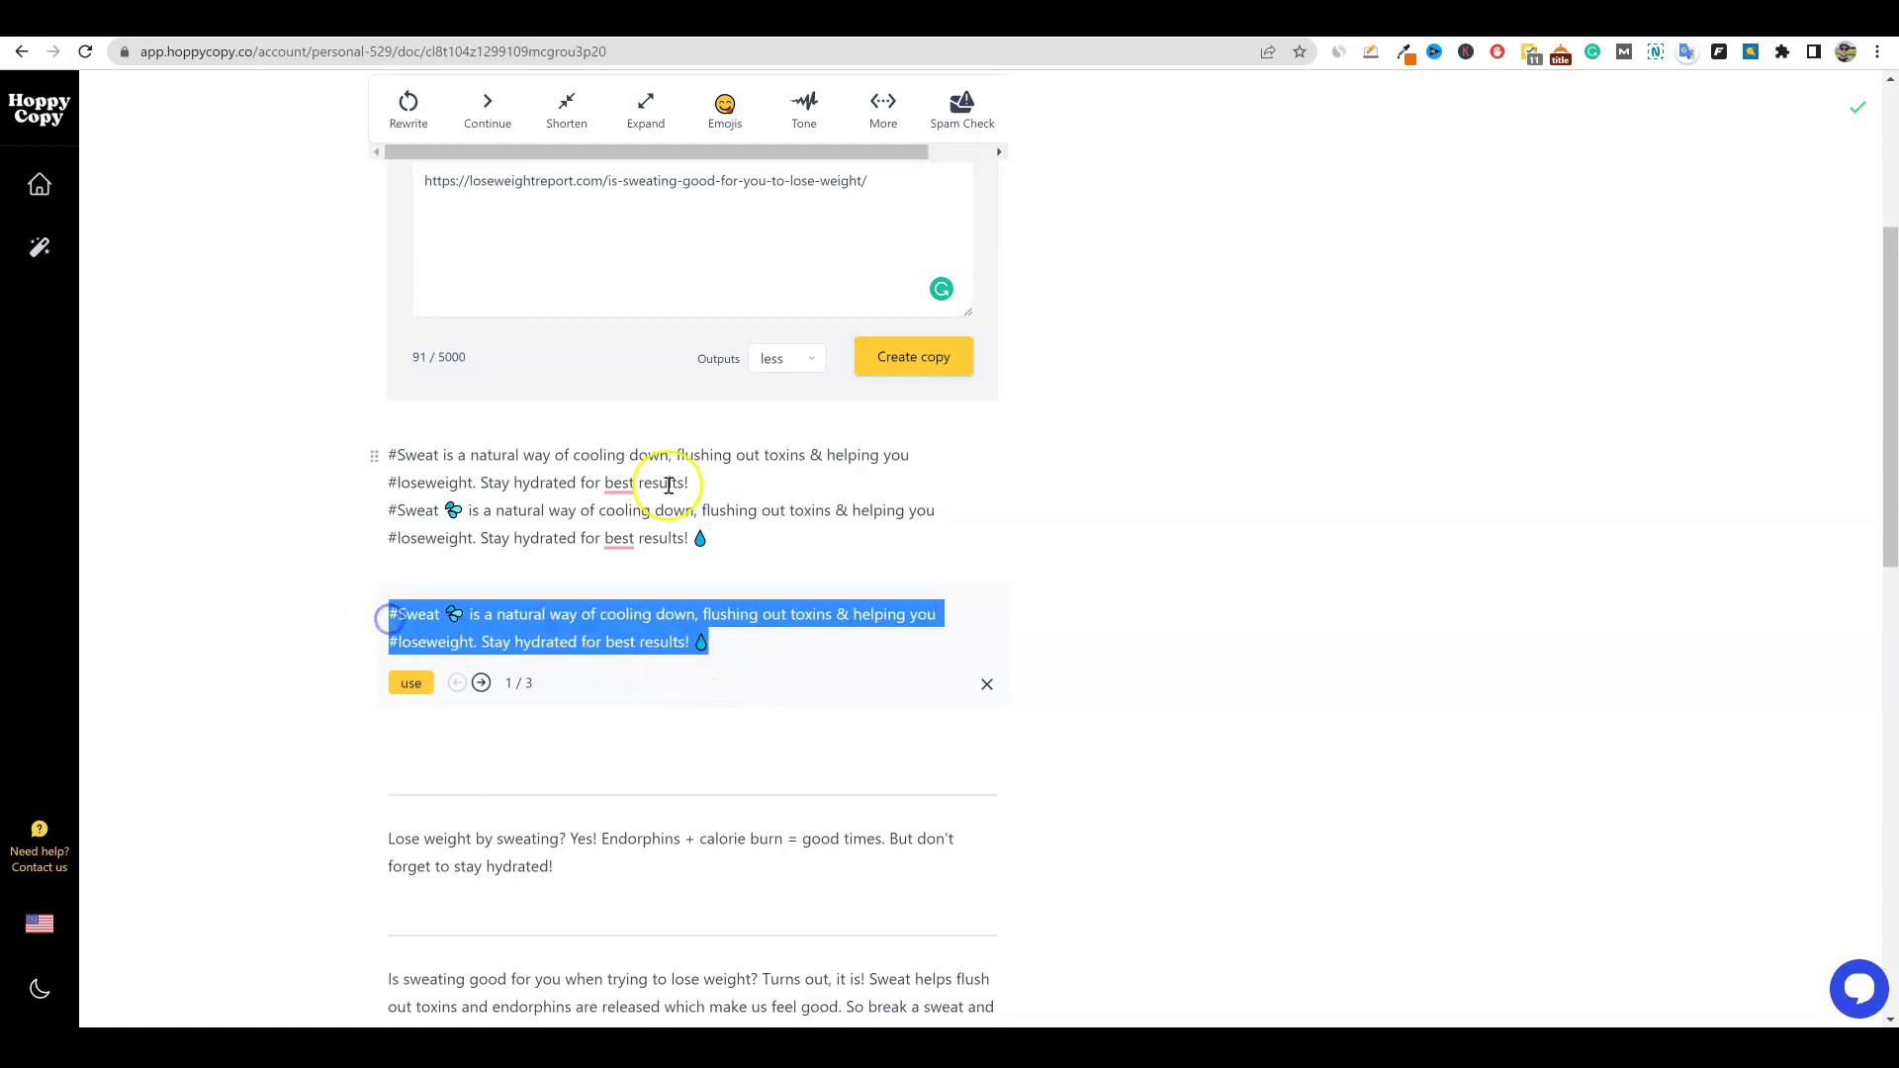
click(408, 109)
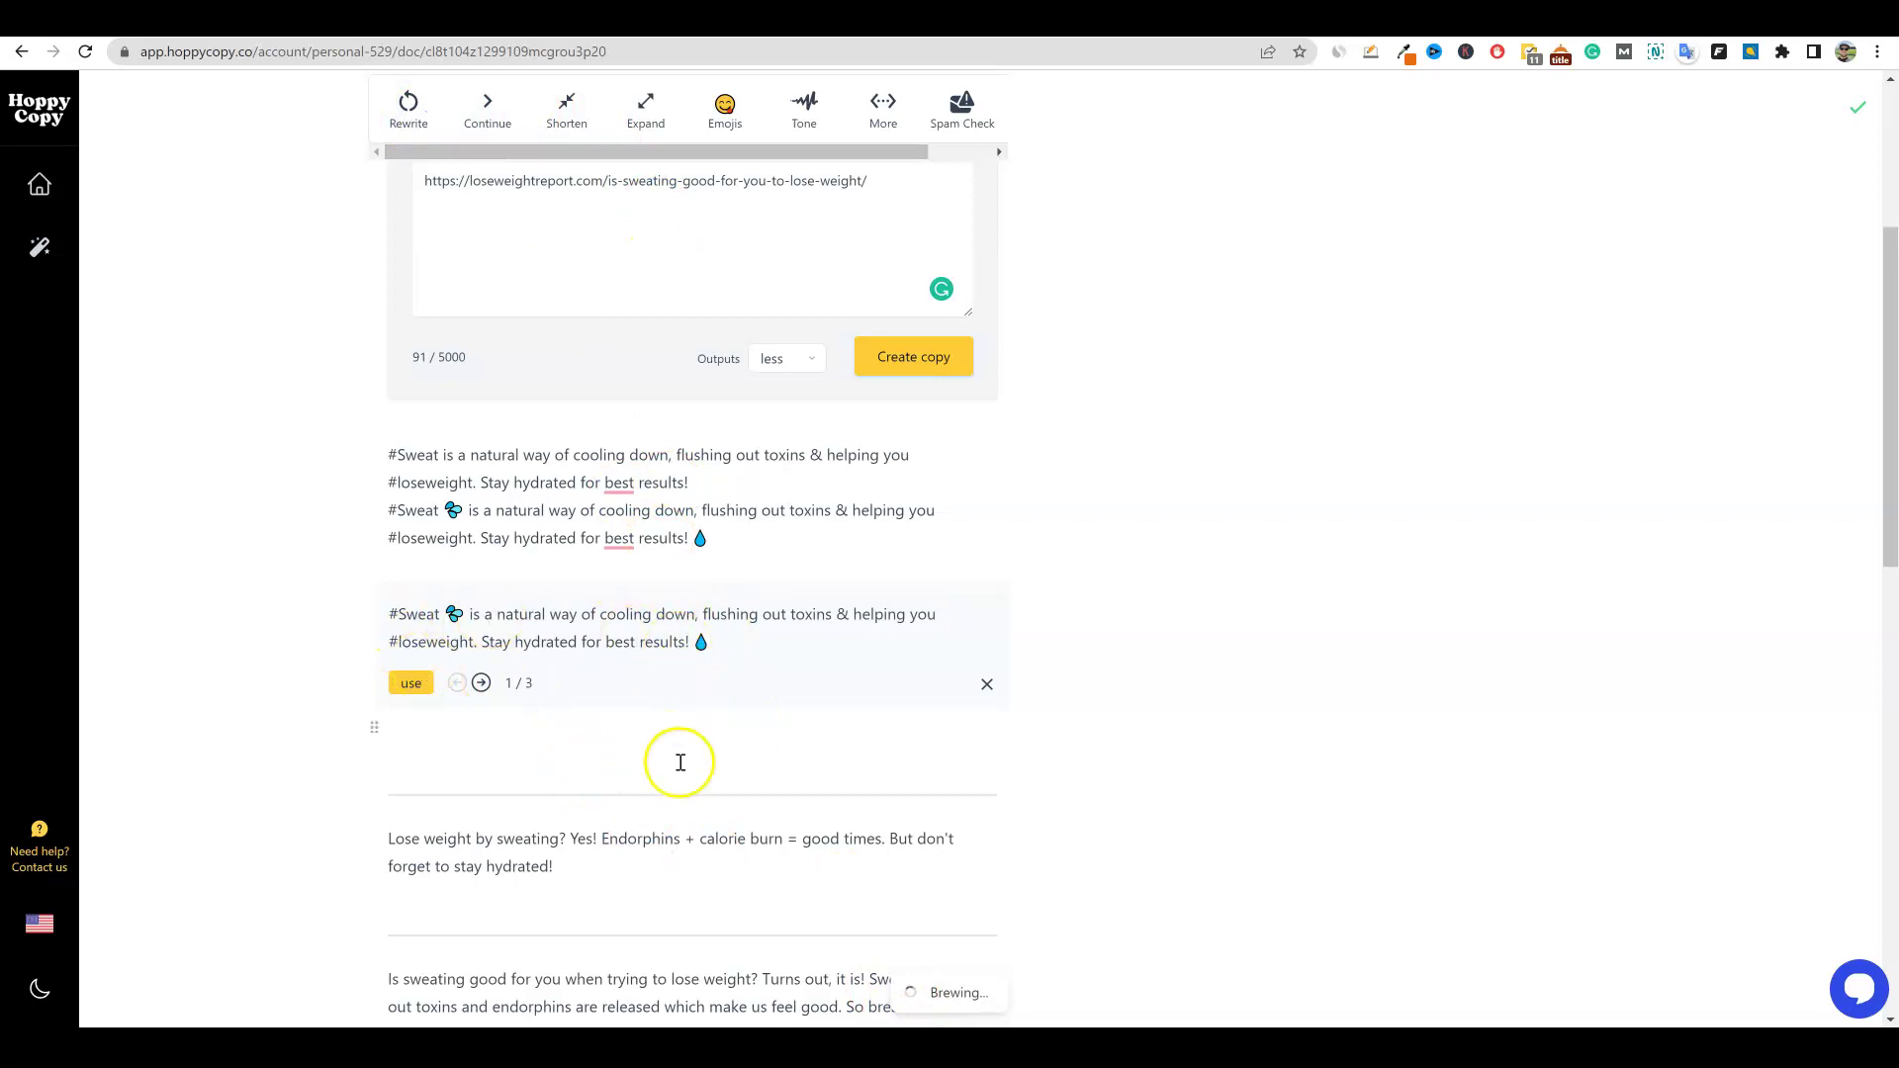
scroll(677, 765, down, 2)
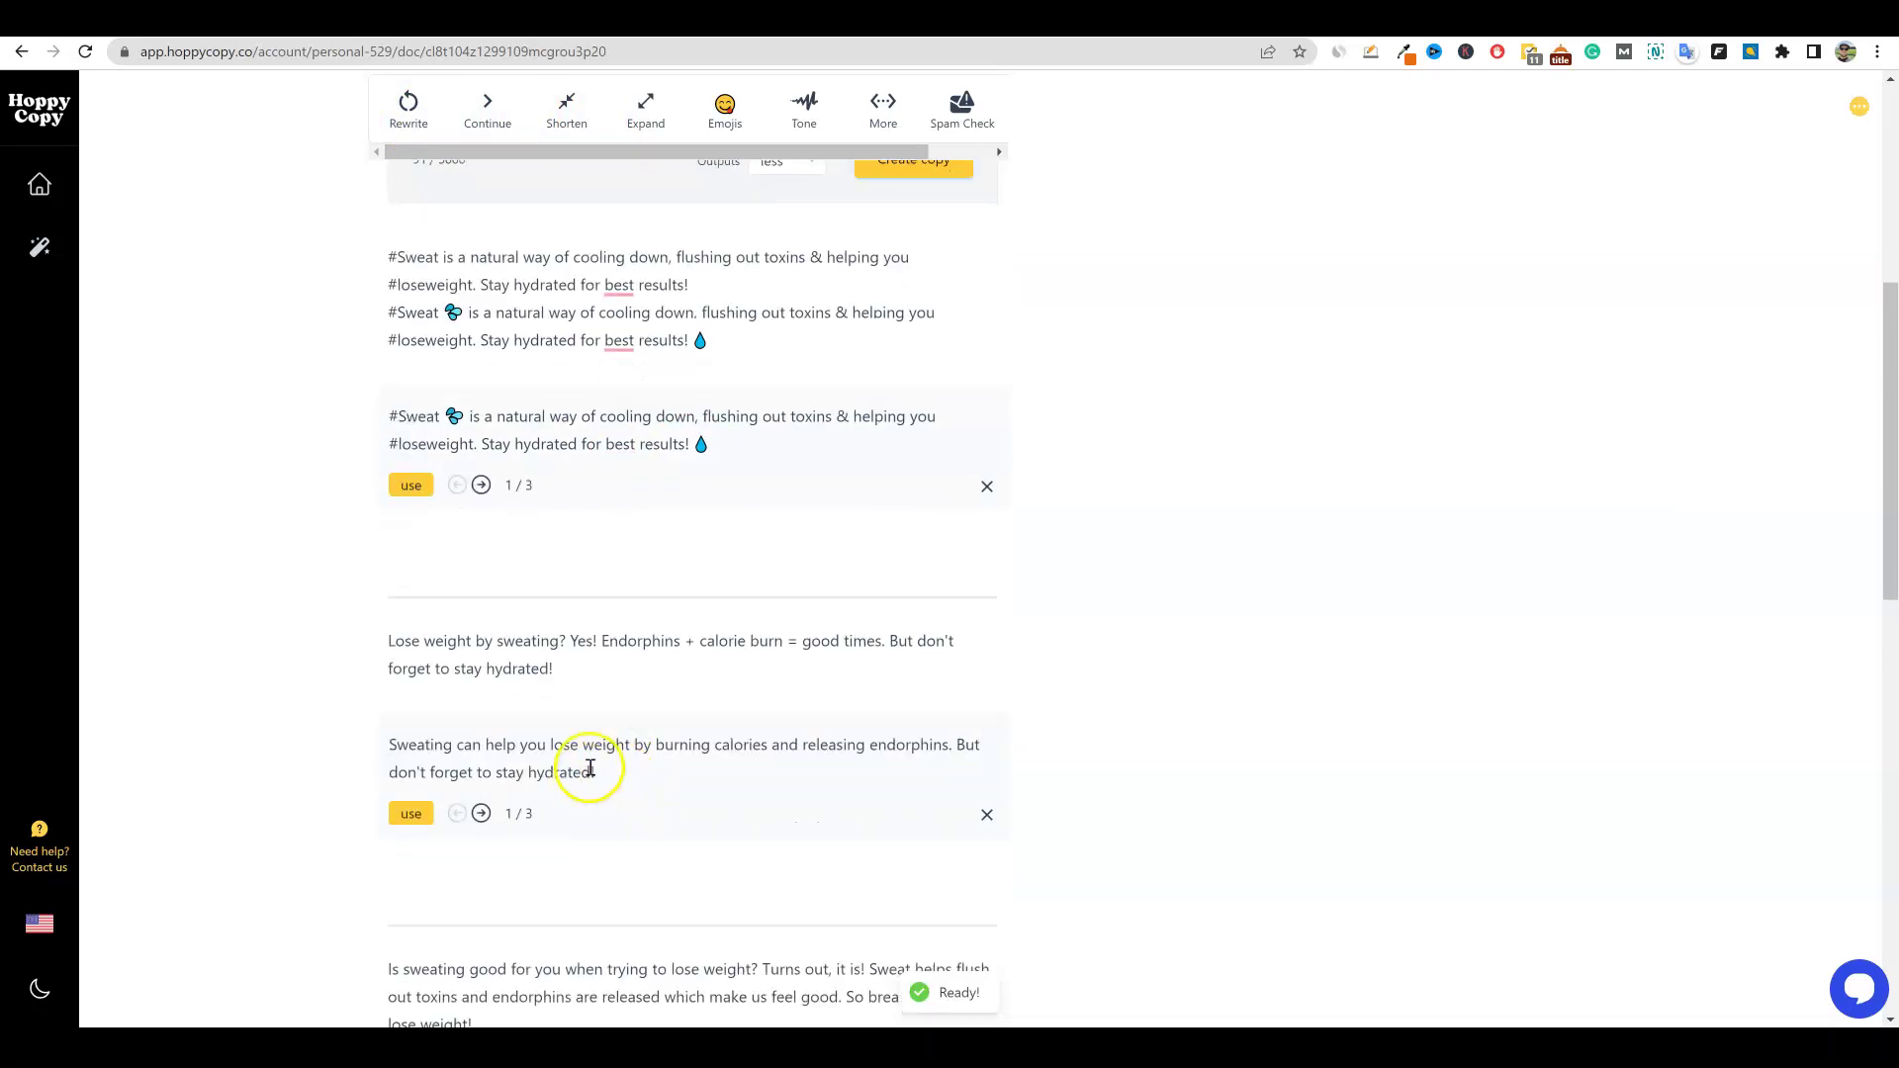
drag(615, 775, 373, 742)
drag(653, 772, 464, 746)
click(386, 754)
Step: Expand the 'Hi Loyal Subscriber' email into a longer version, then scroll back to the top
scroll(517, 666, up, 1)
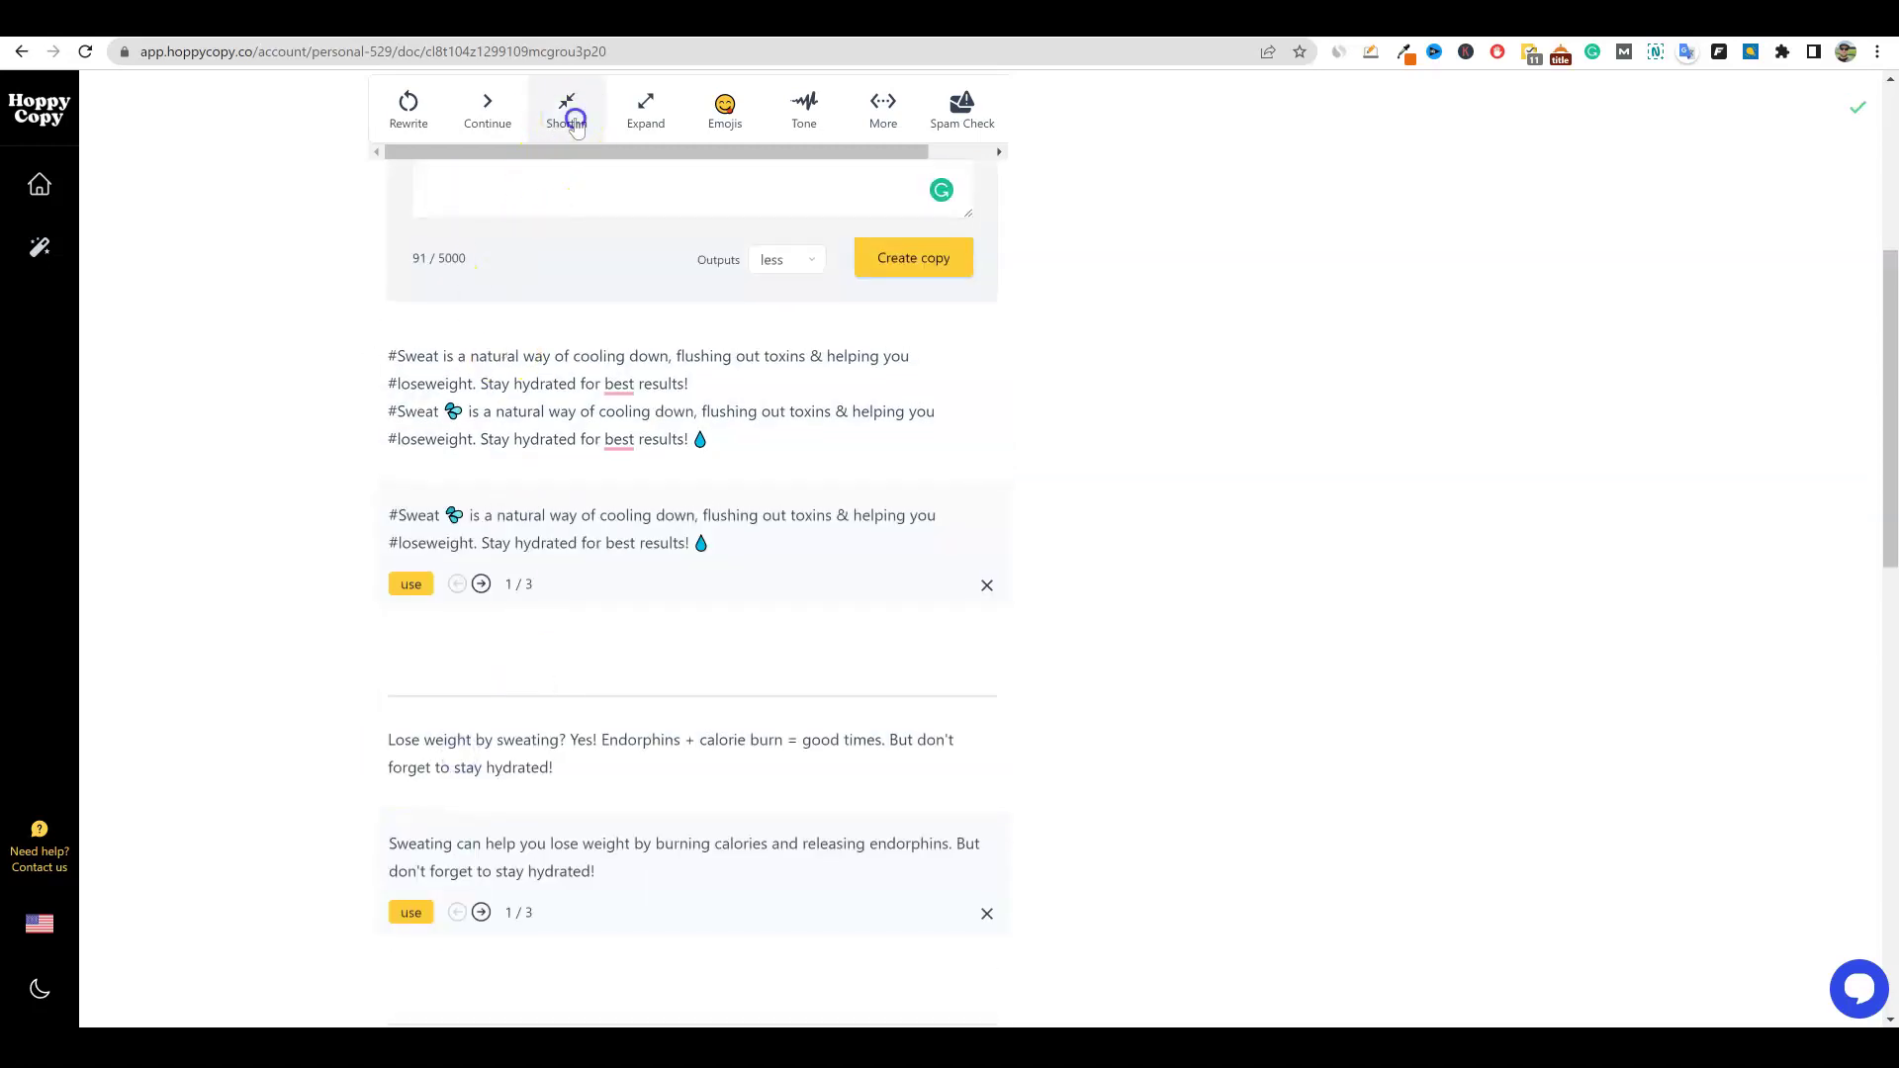
drag(577, 127, 593, 199)
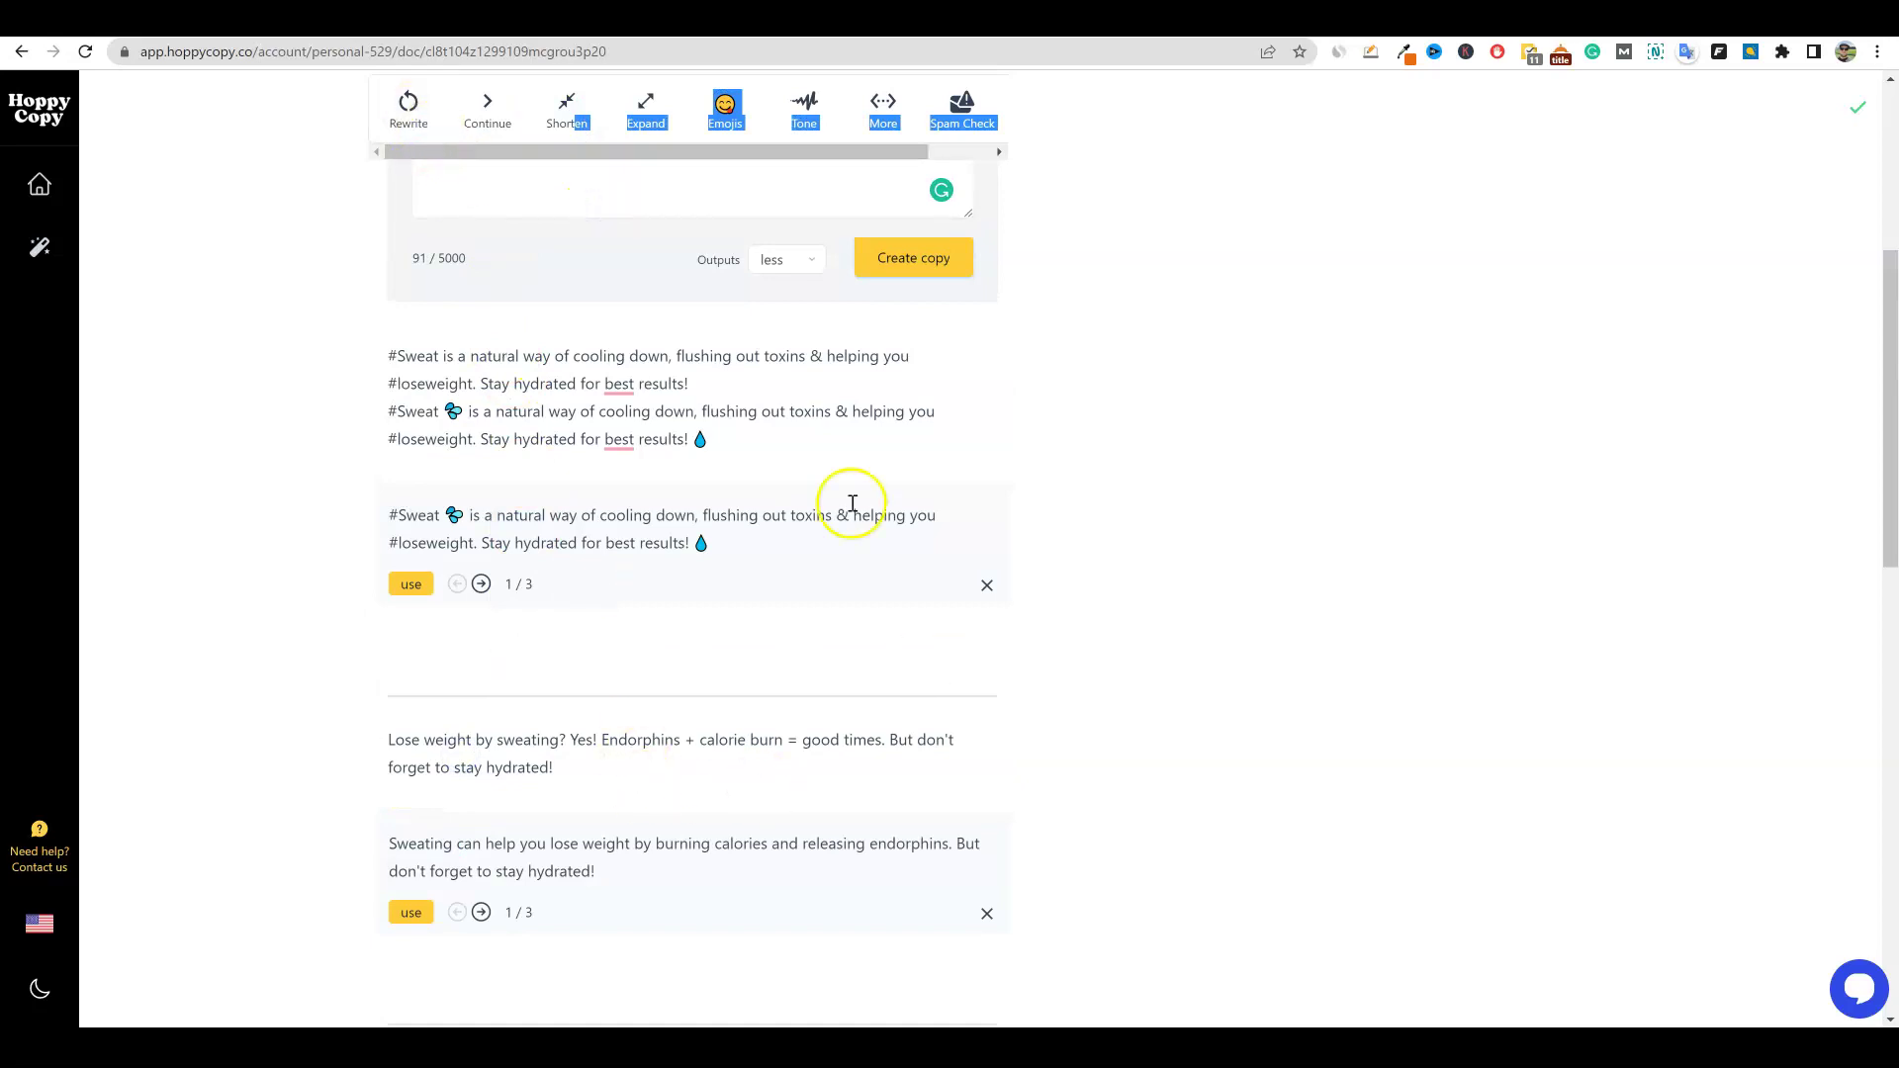
click(721, 263)
scroll(643, 752, down, 2)
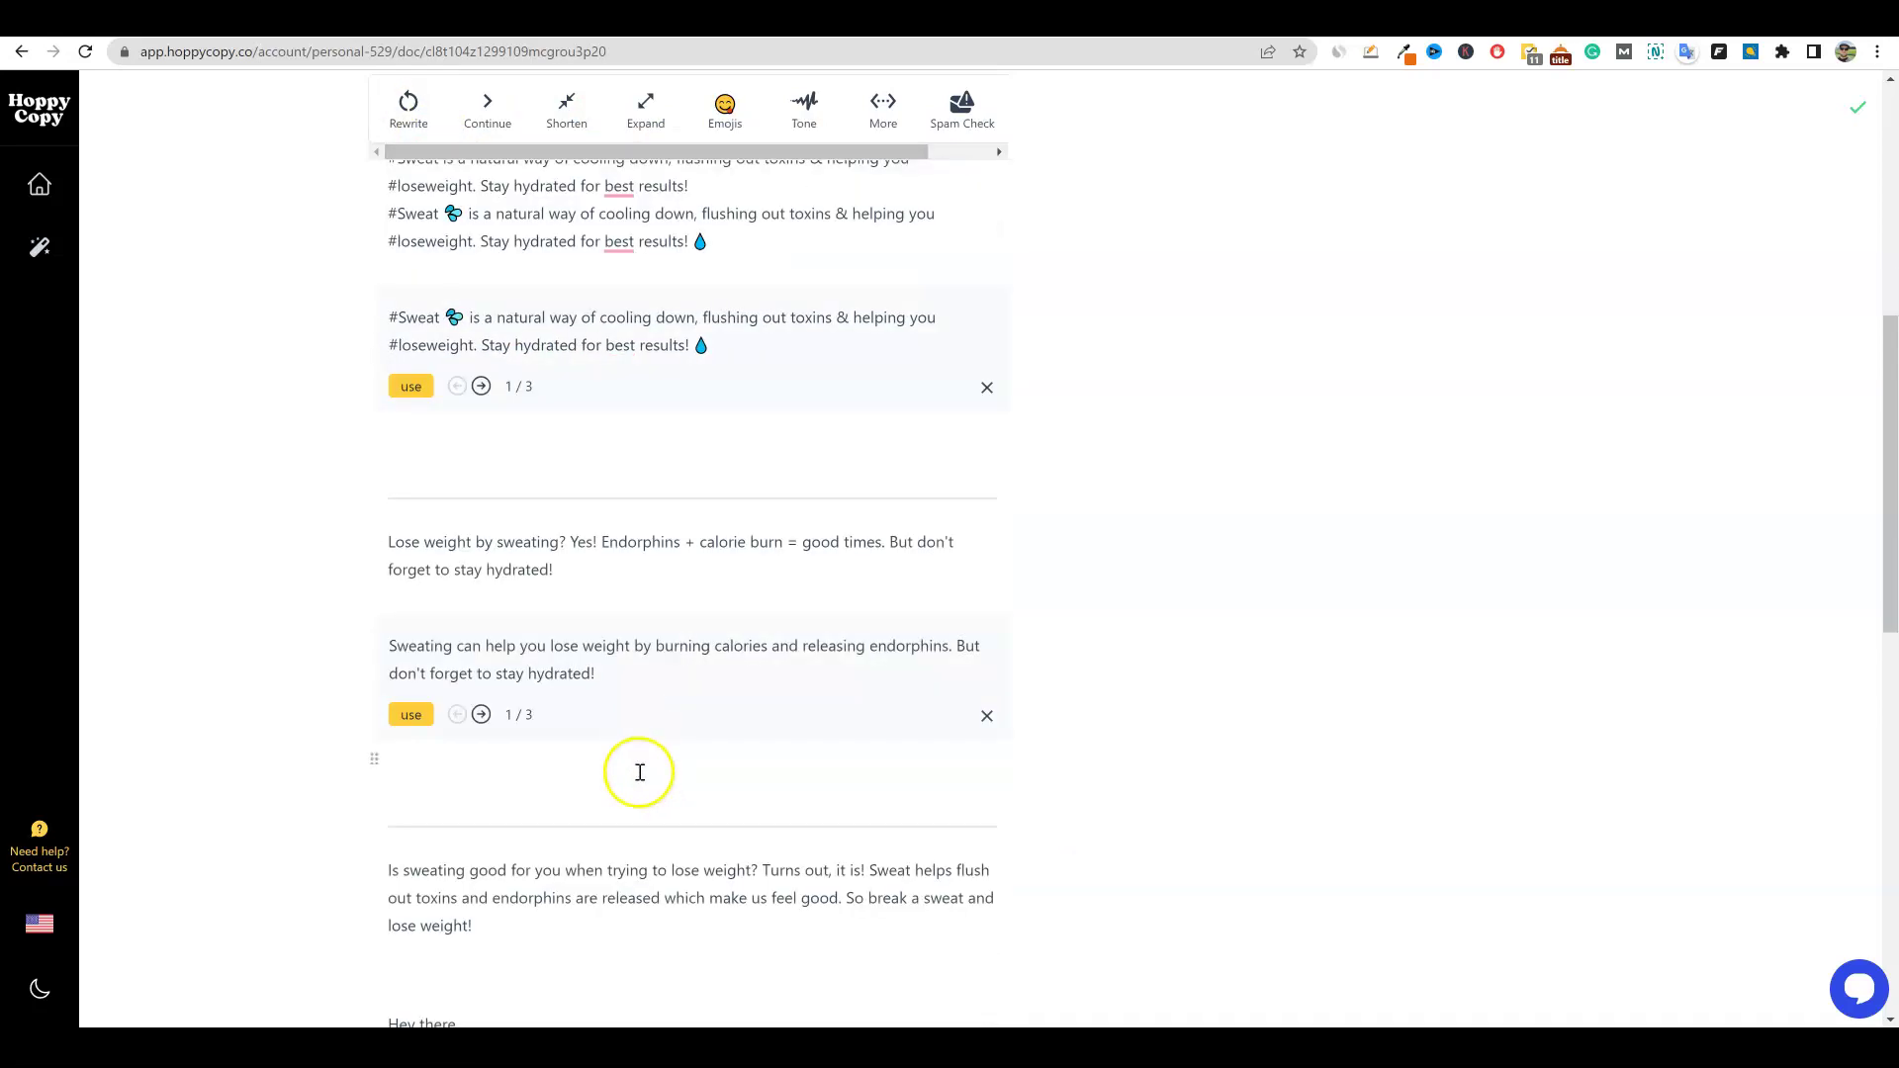
scroll(648, 791, down, 8)
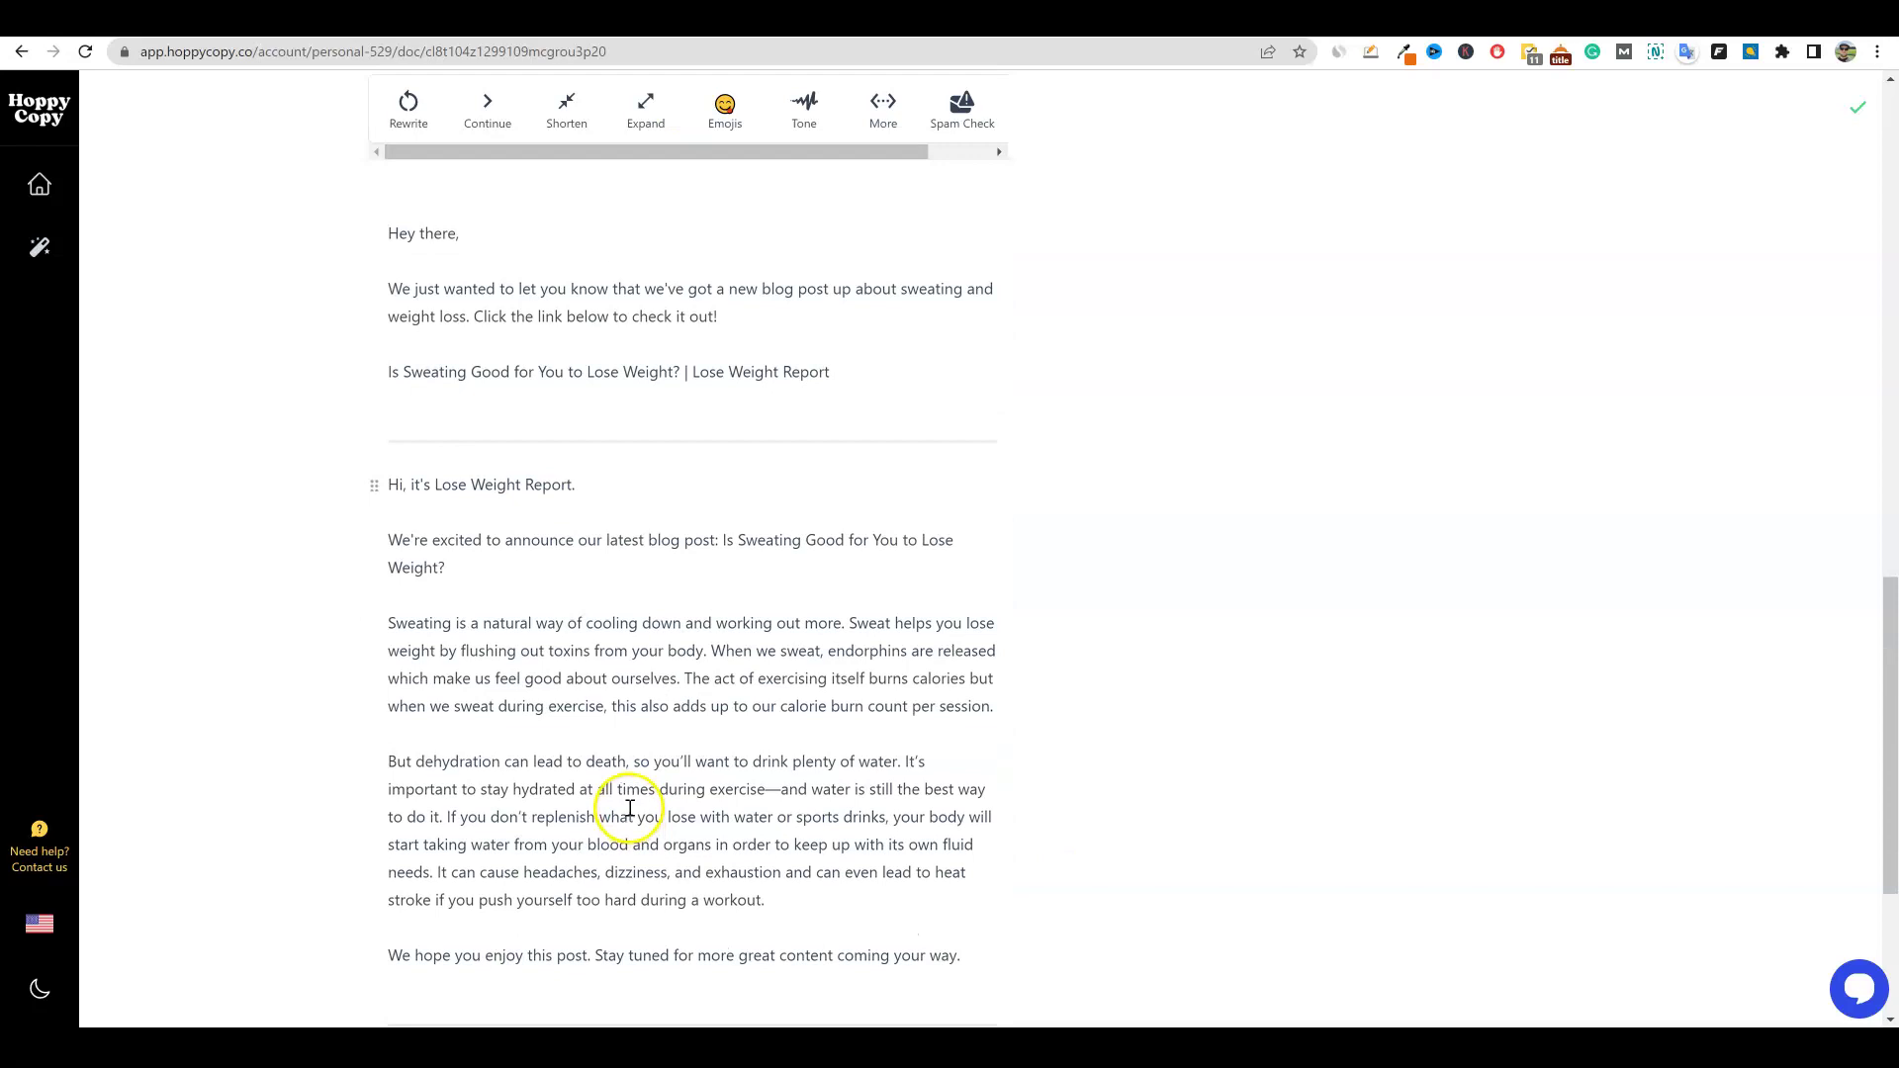
scroll(638, 801, down, 4)
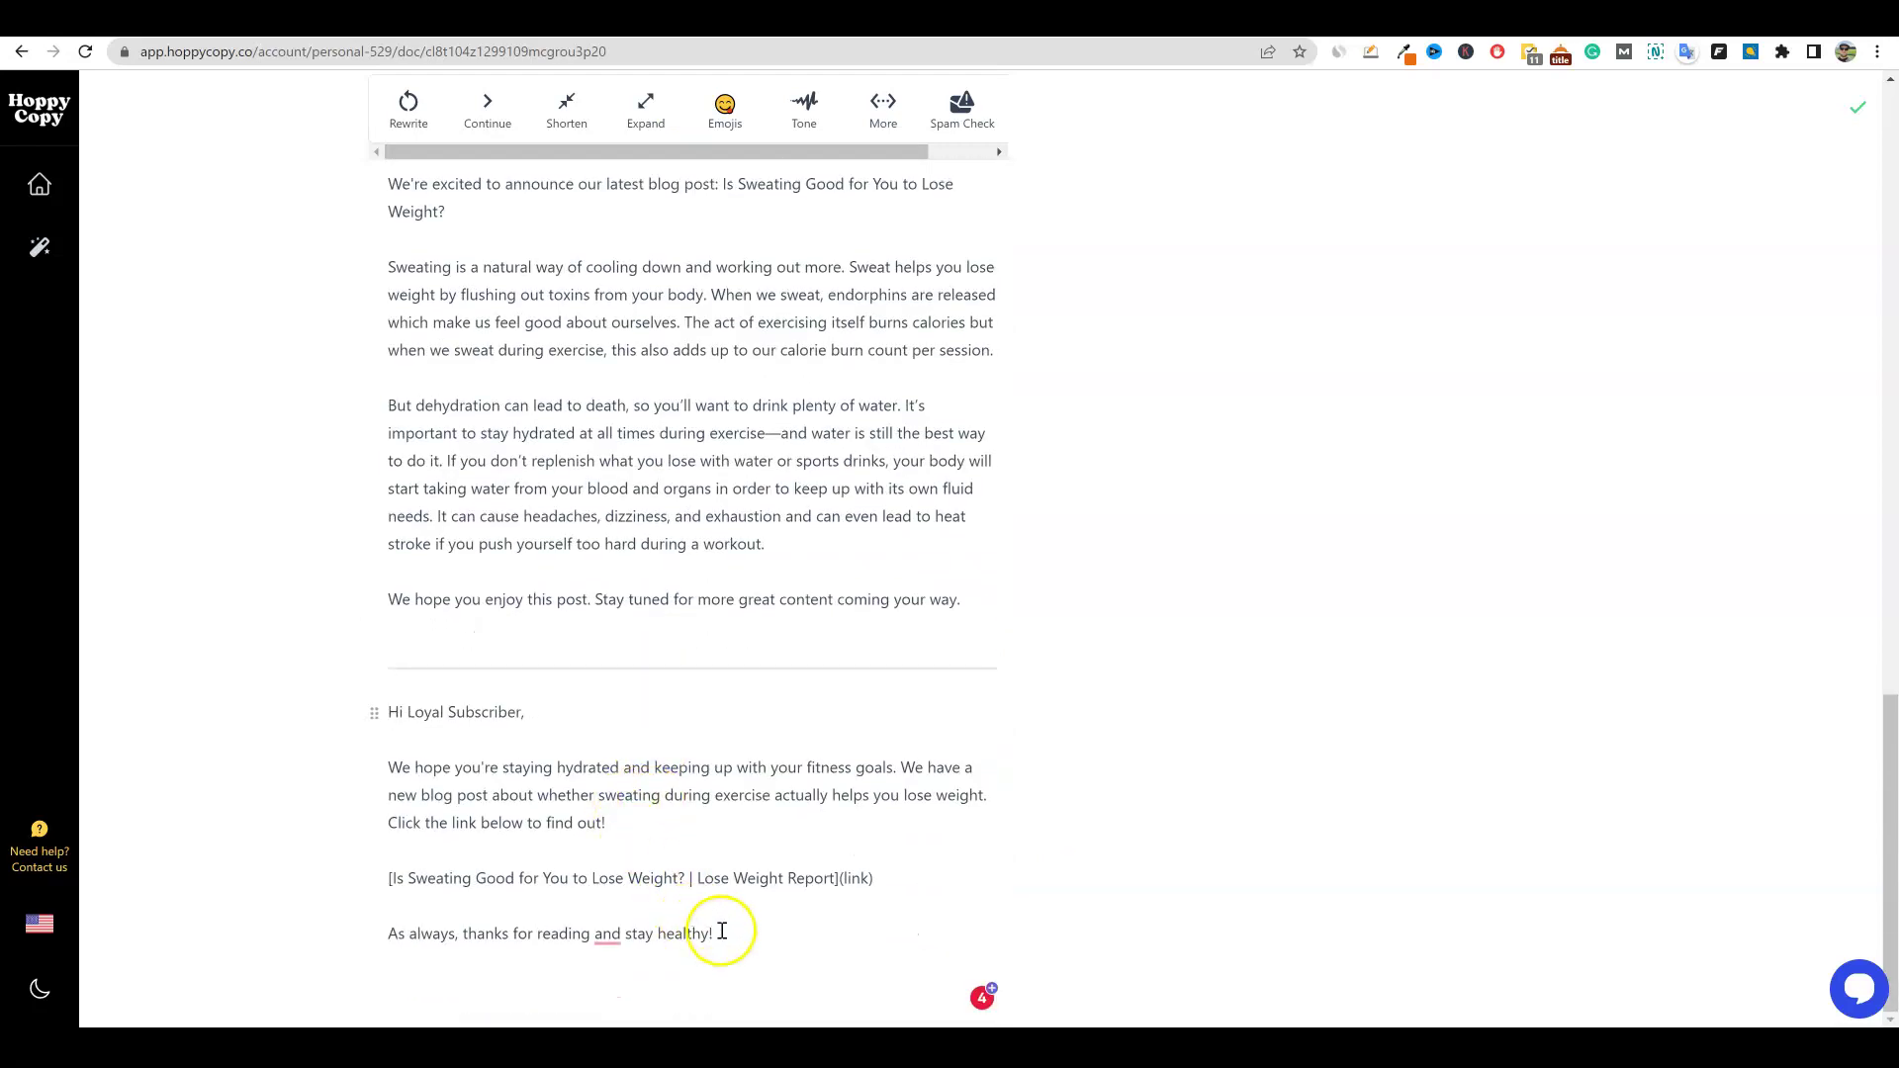
click(648, 110)
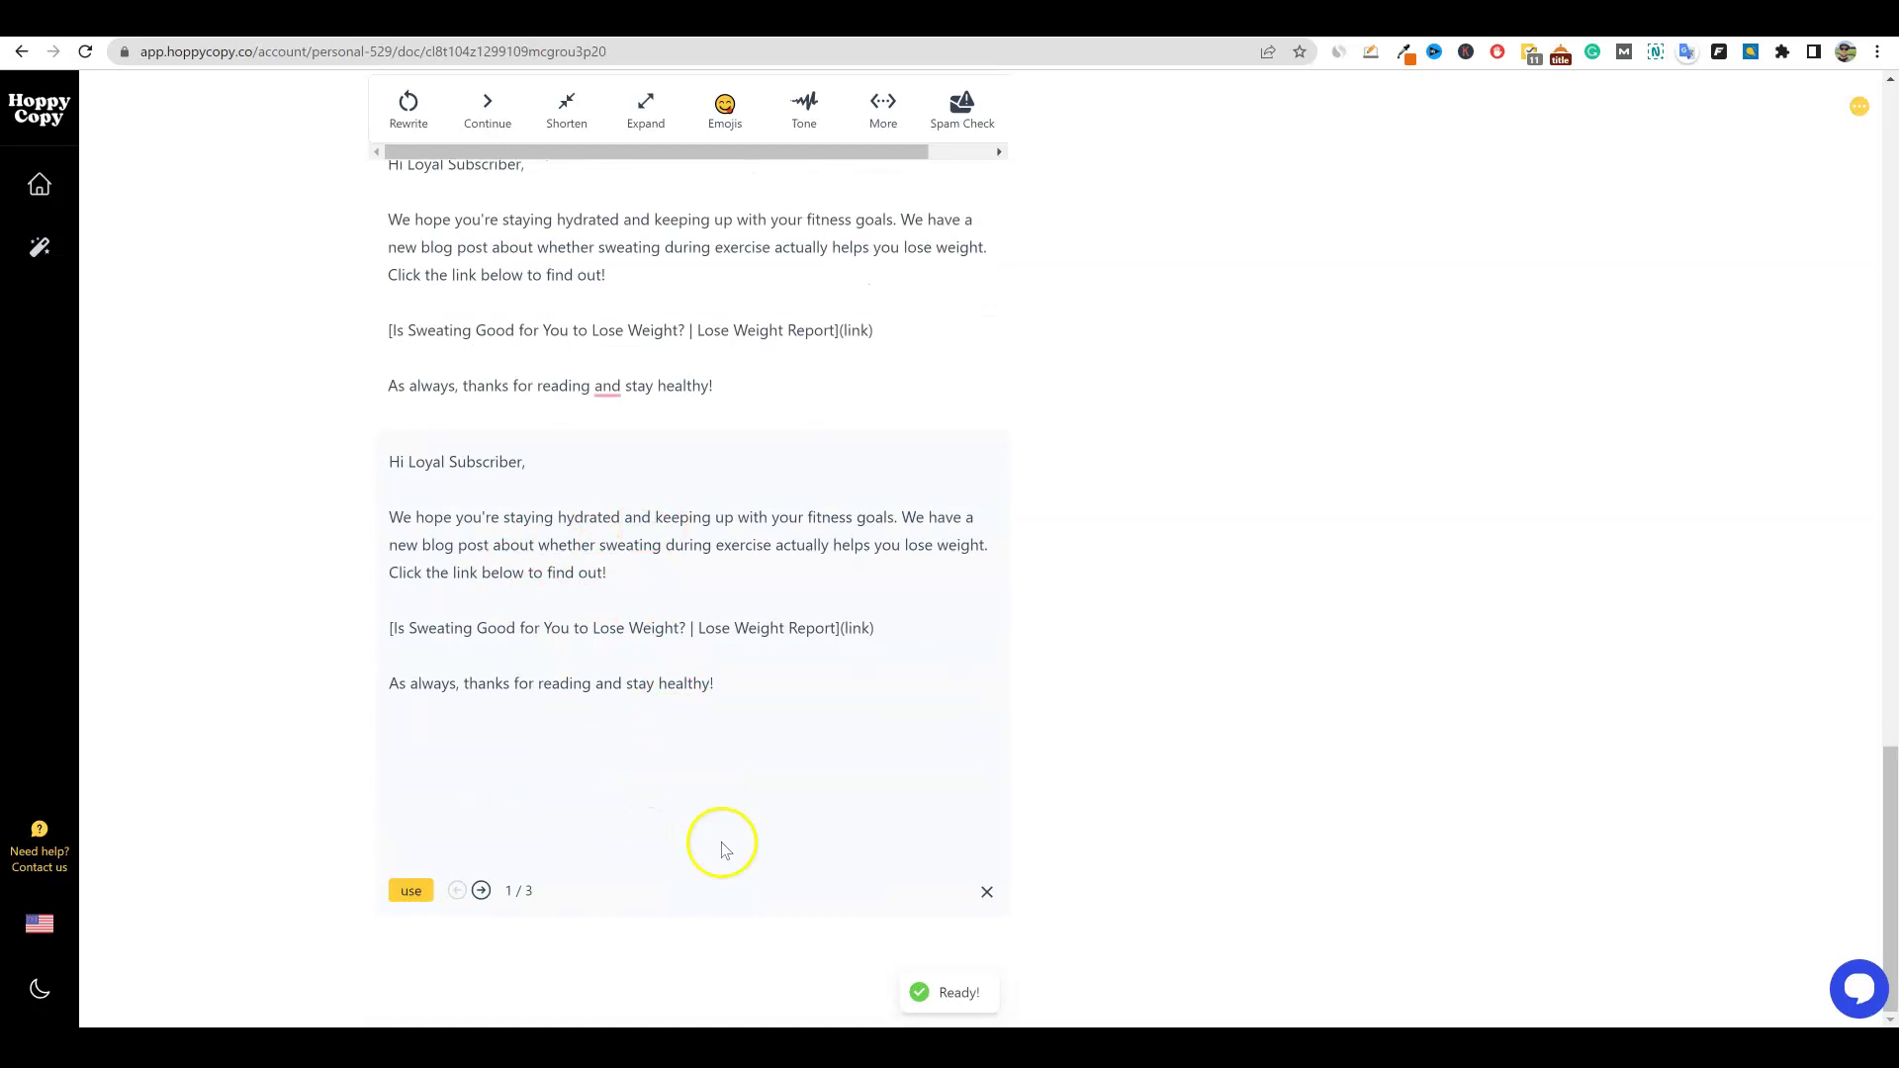
scroll(723, 847, up, 20)
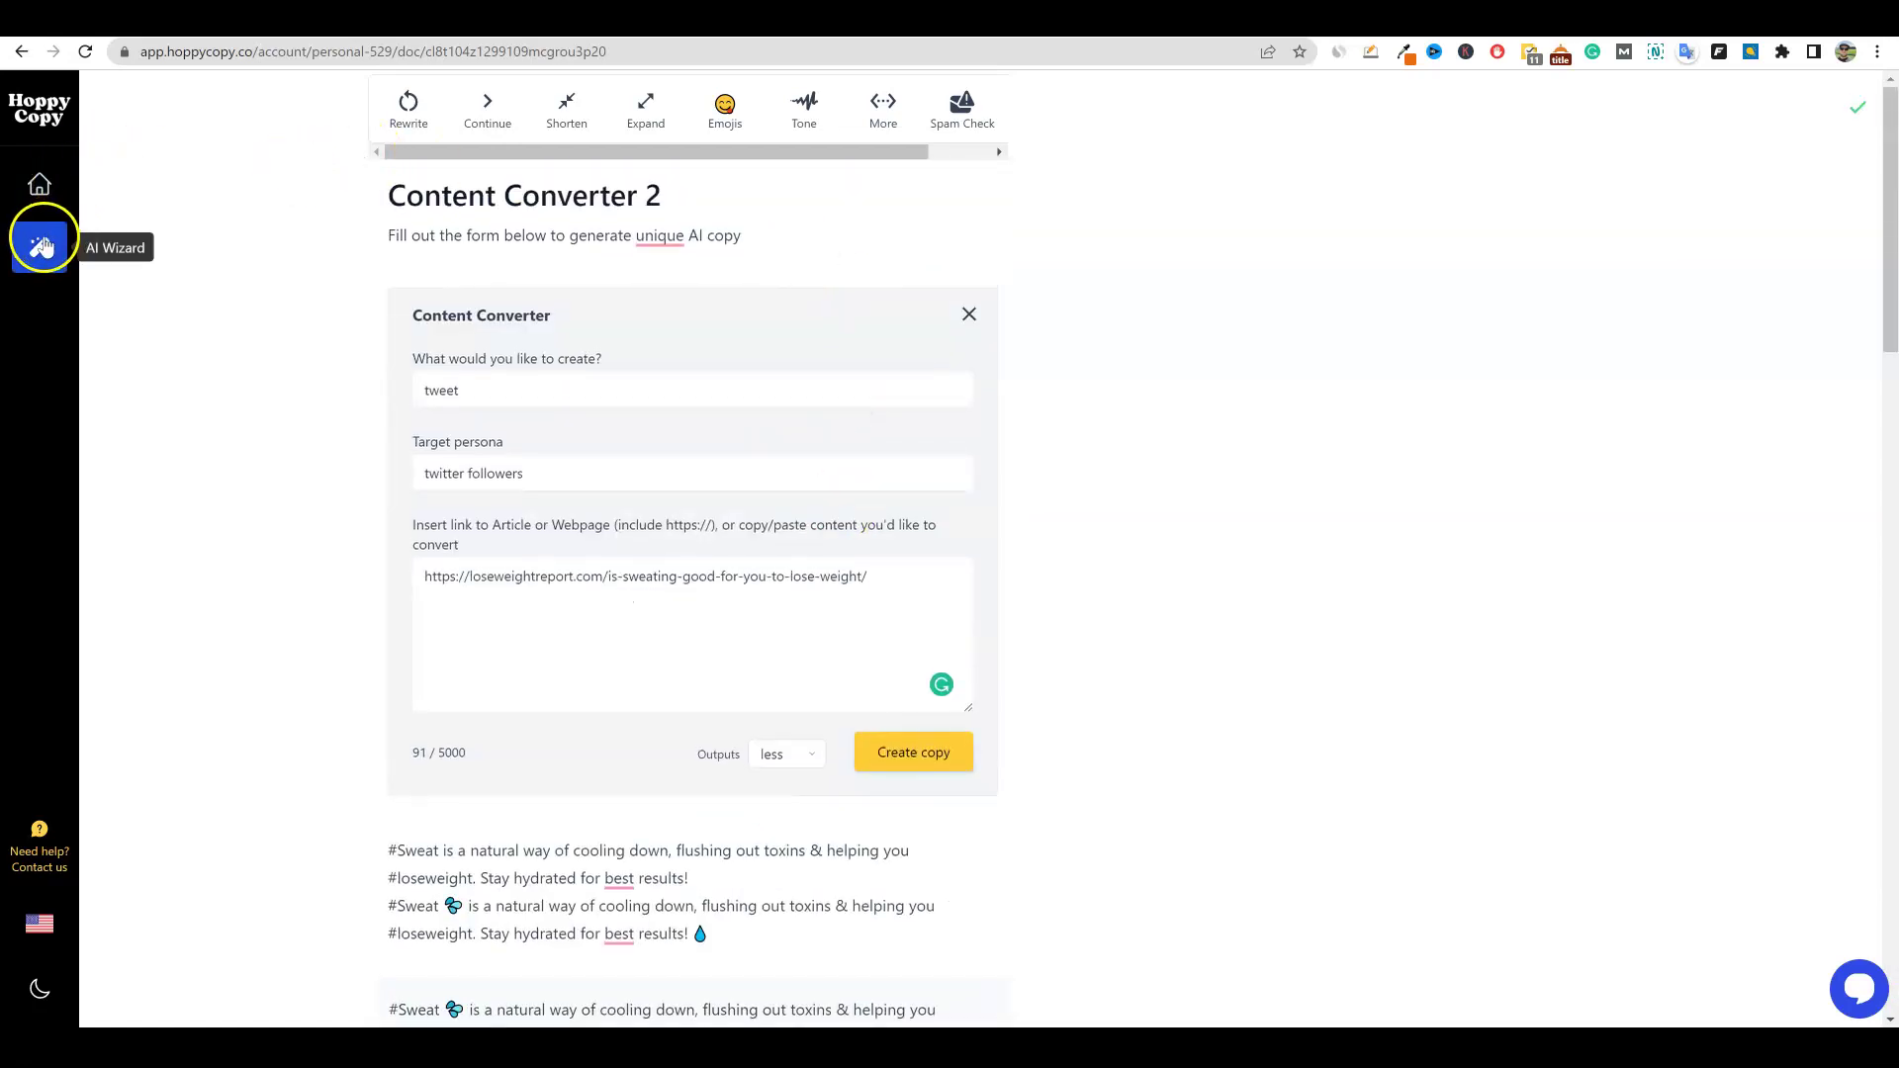
Step: Browse the template library's categories, from Outreach to Idea Generators, ending on Video templates
click(42, 245)
click(915, 227)
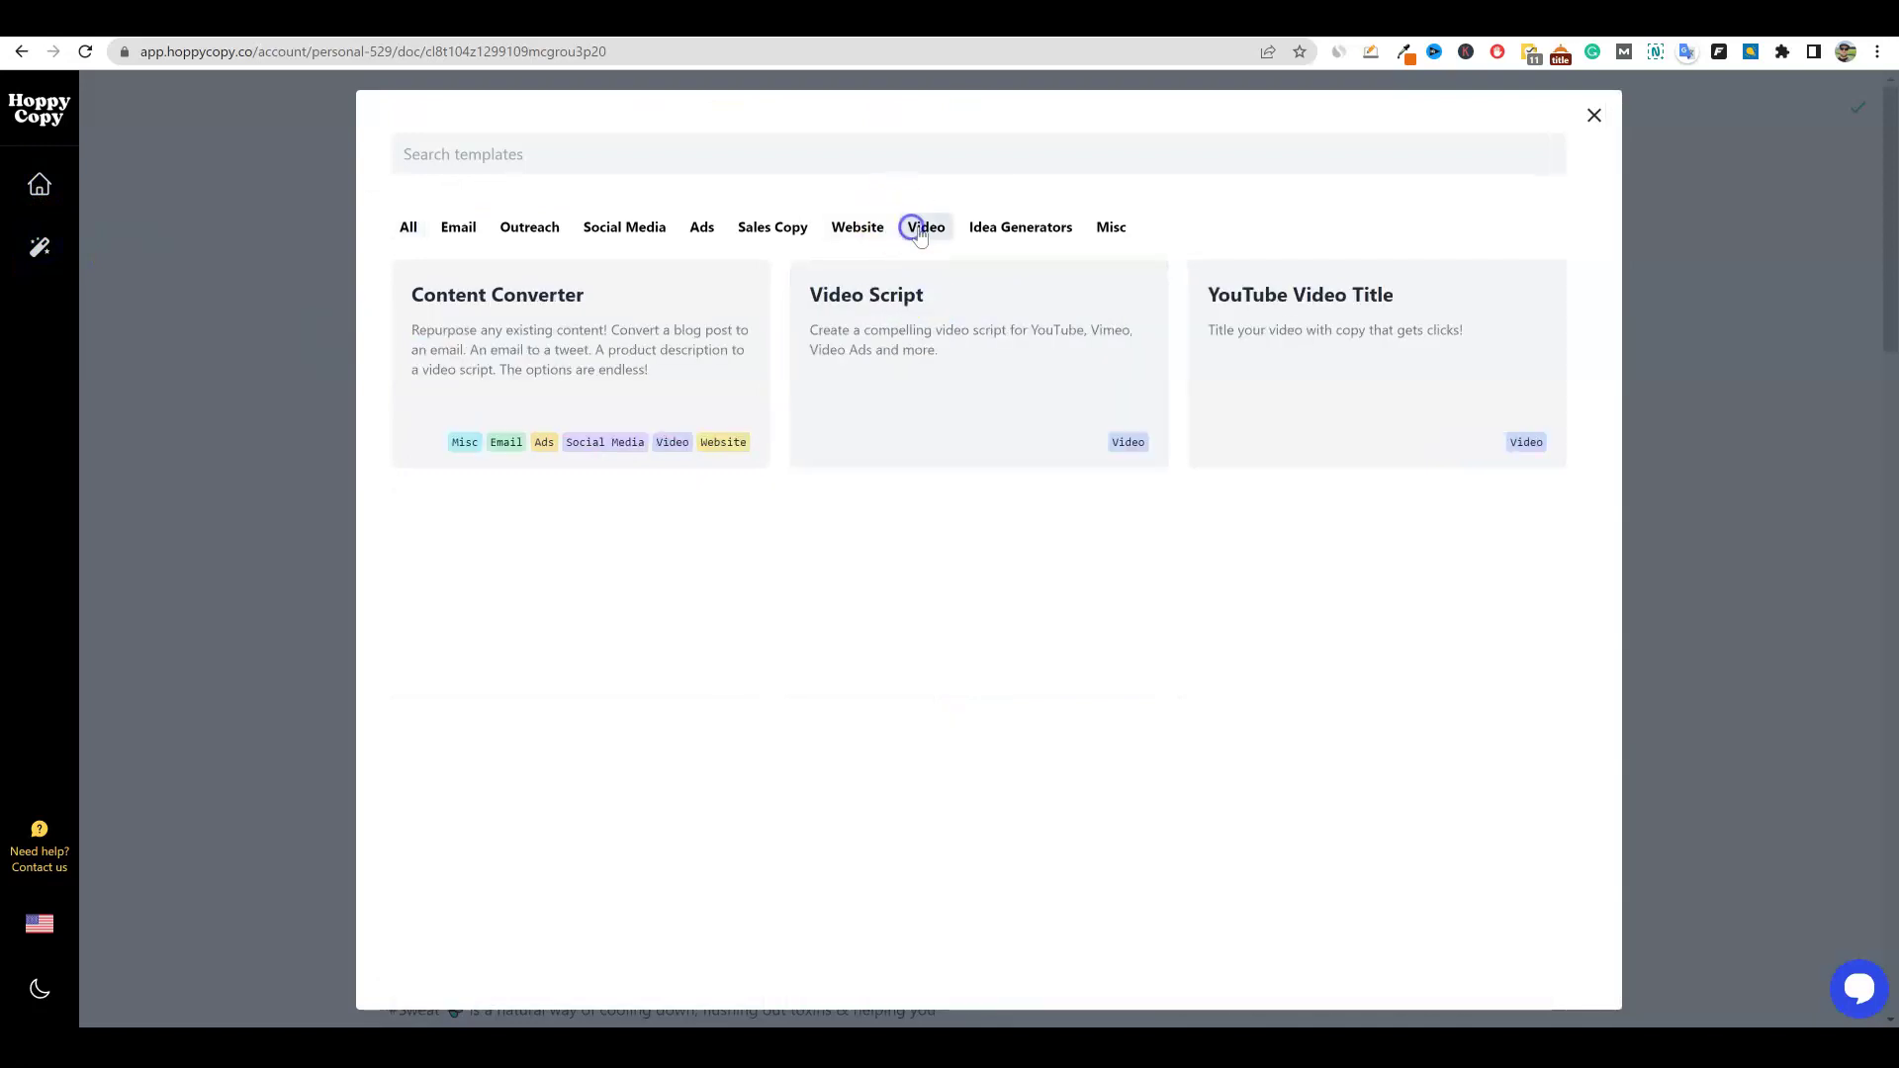
click(524, 226)
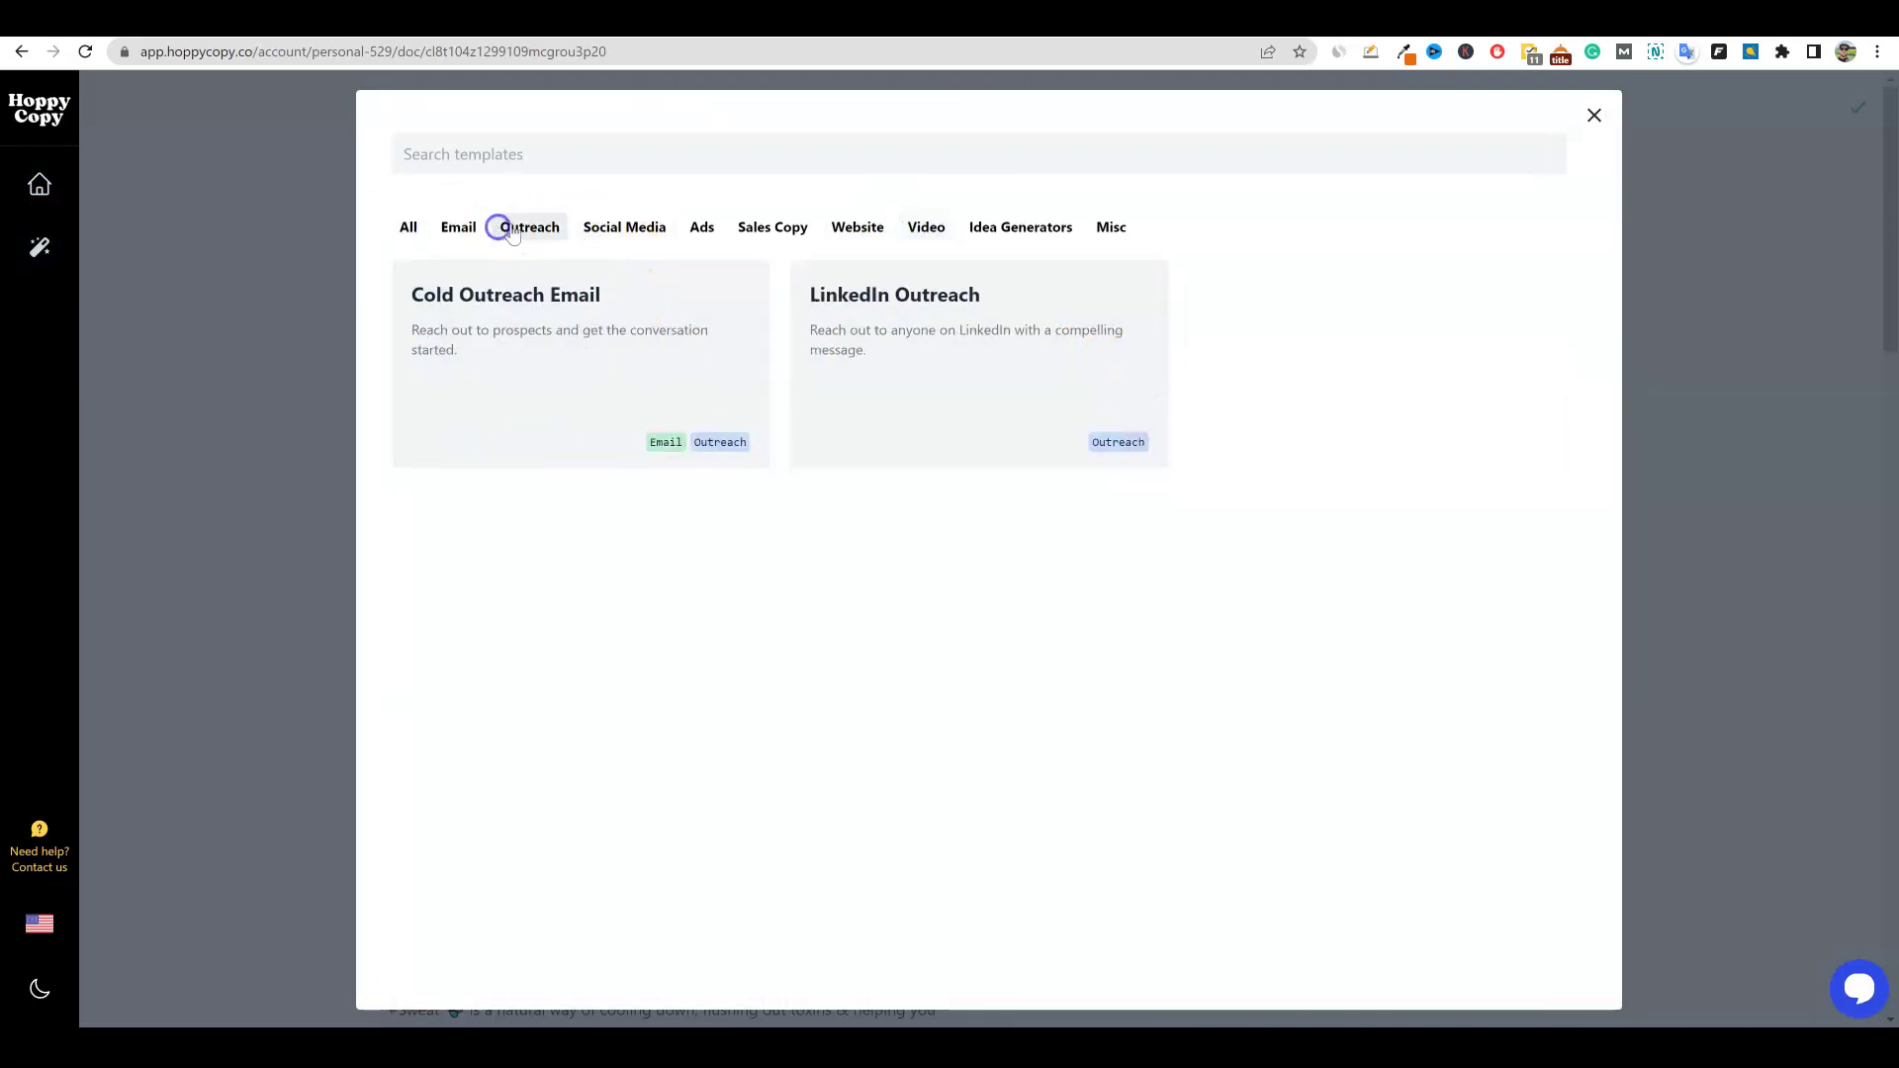
click(633, 226)
click(702, 228)
click(769, 226)
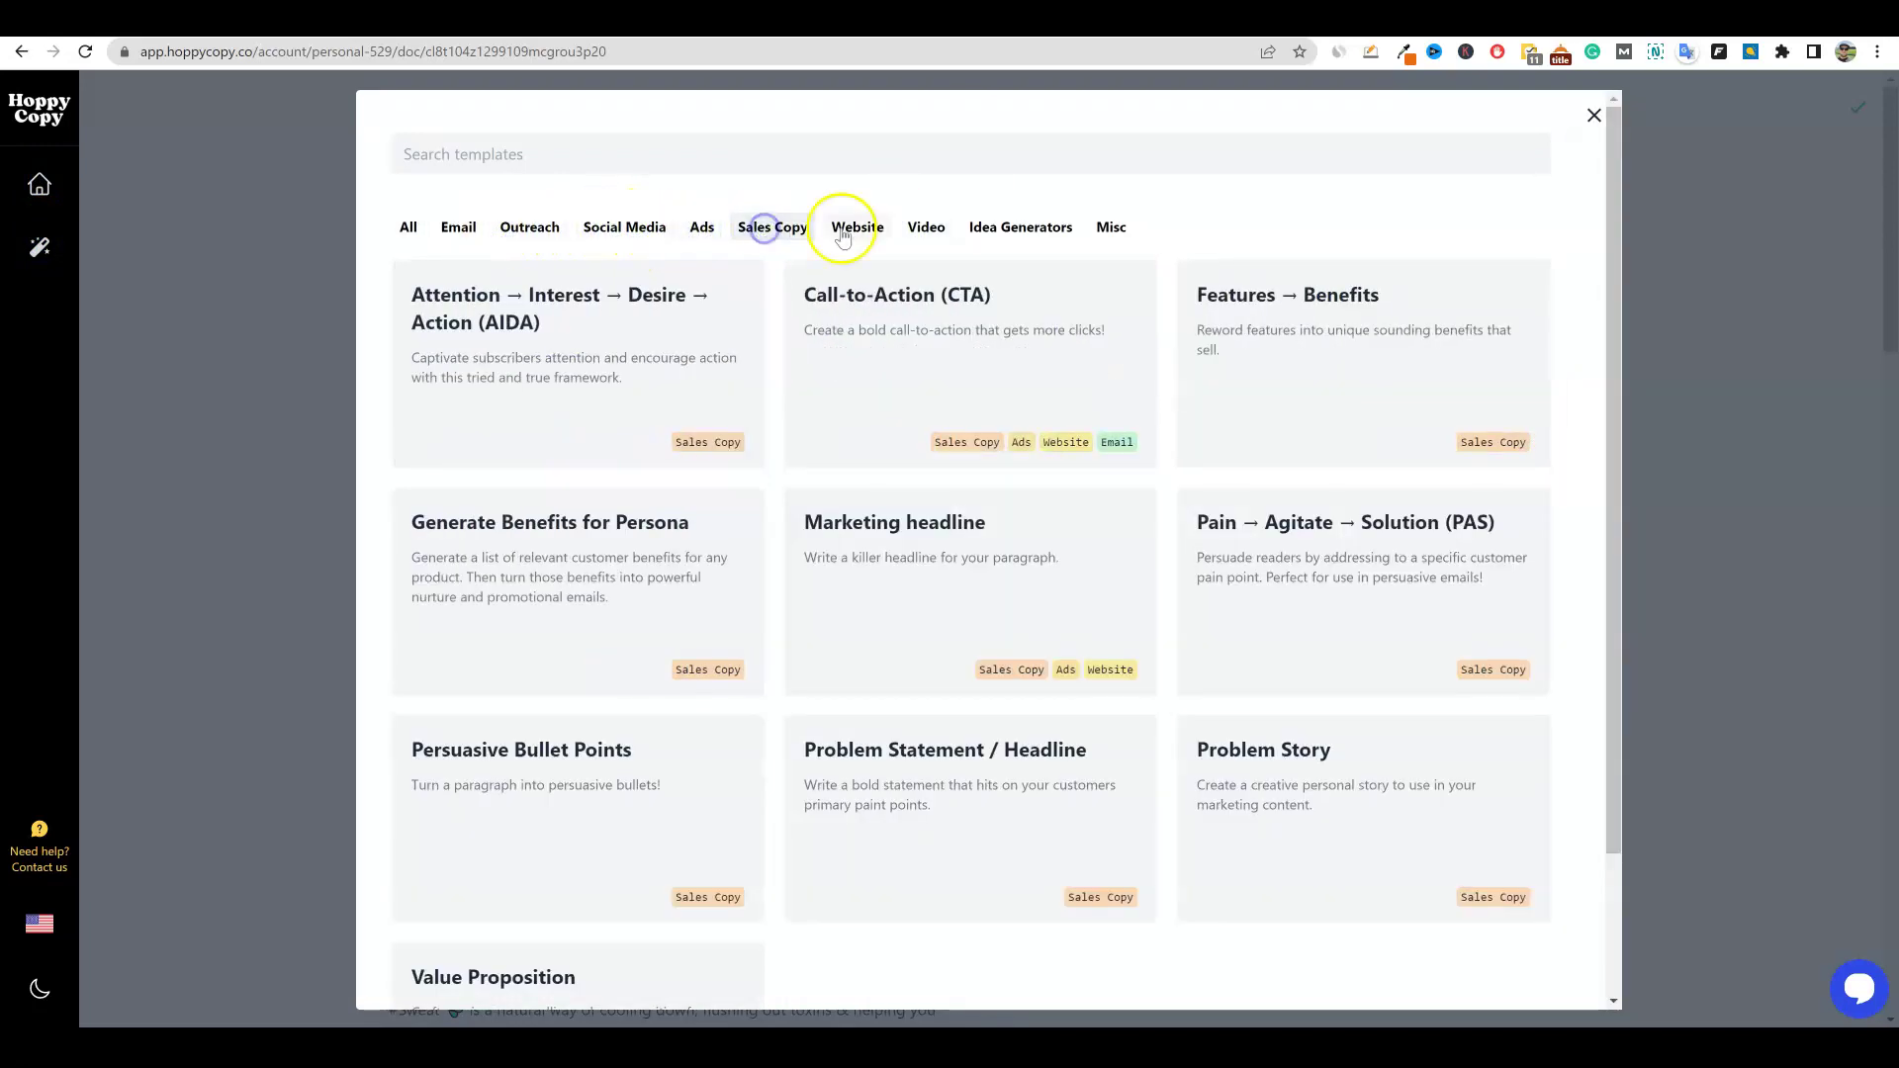
click(856, 227)
click(1112, 227)
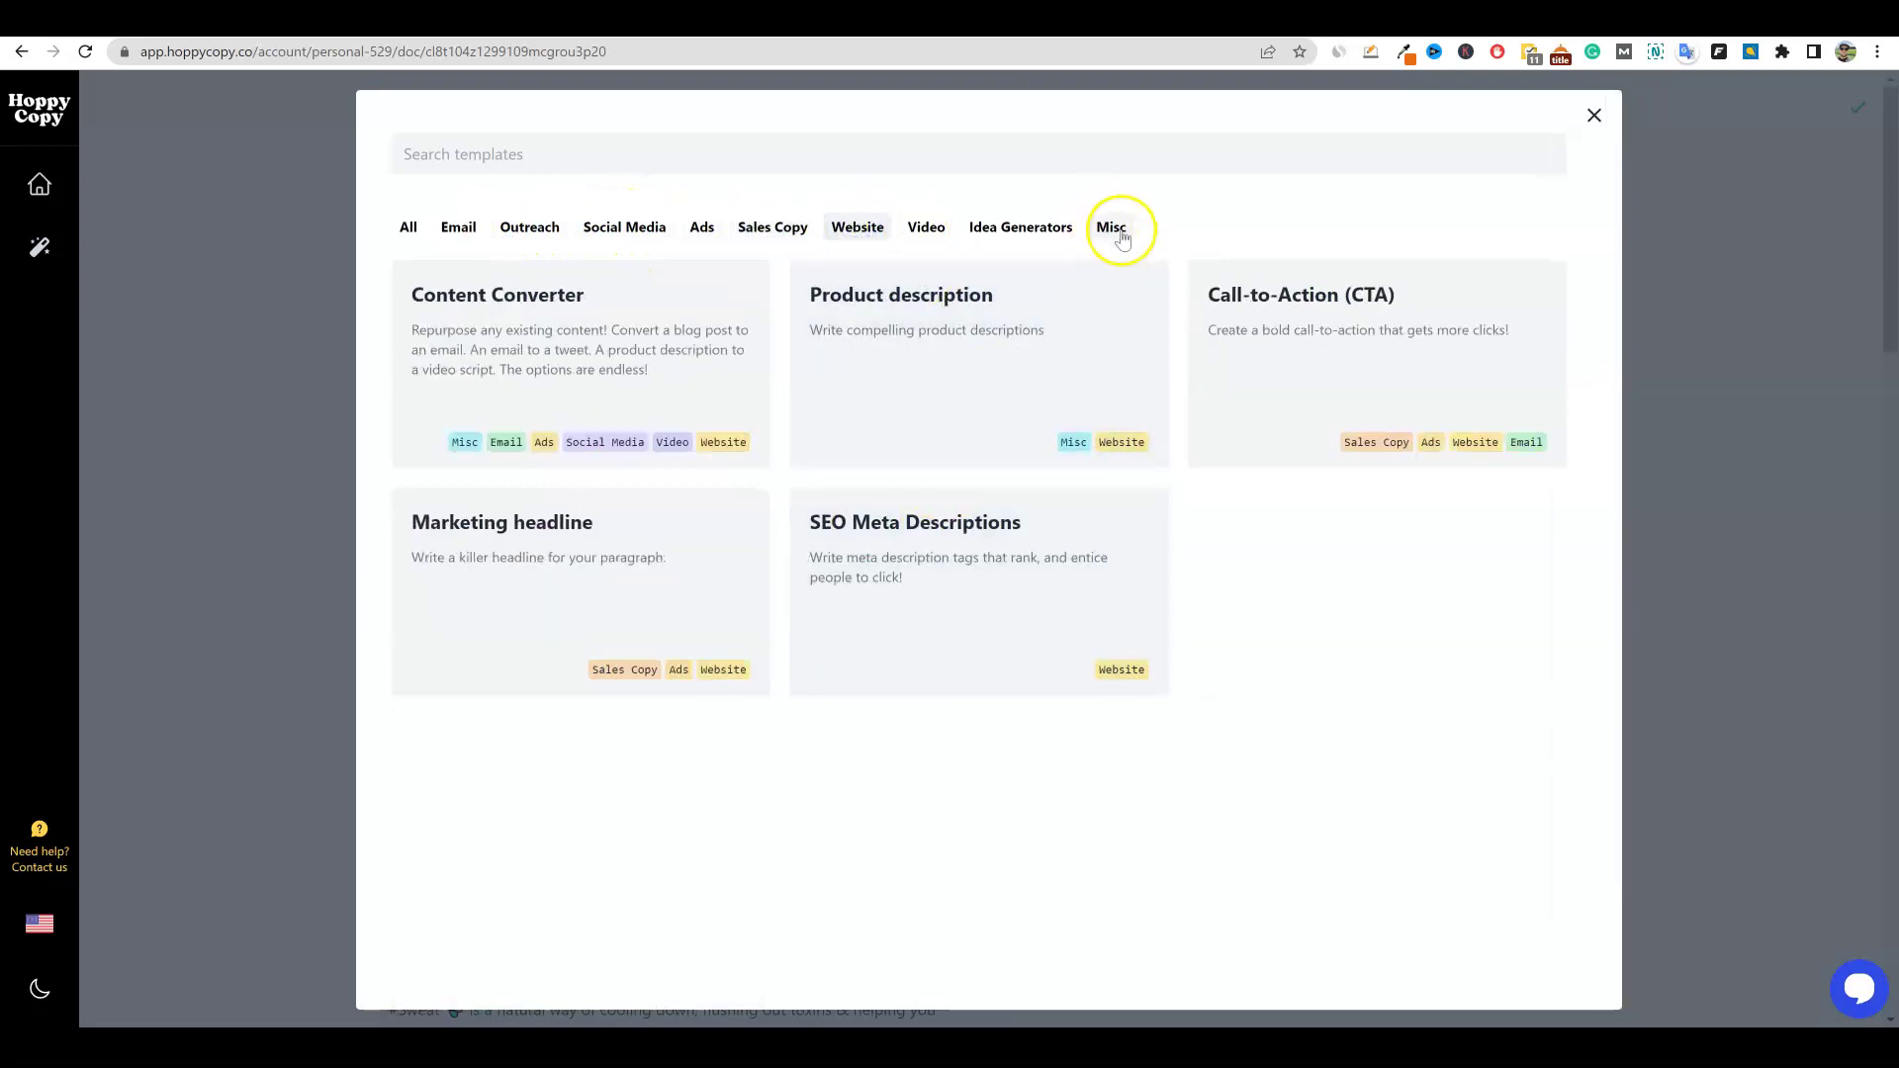
click(1050, 228)
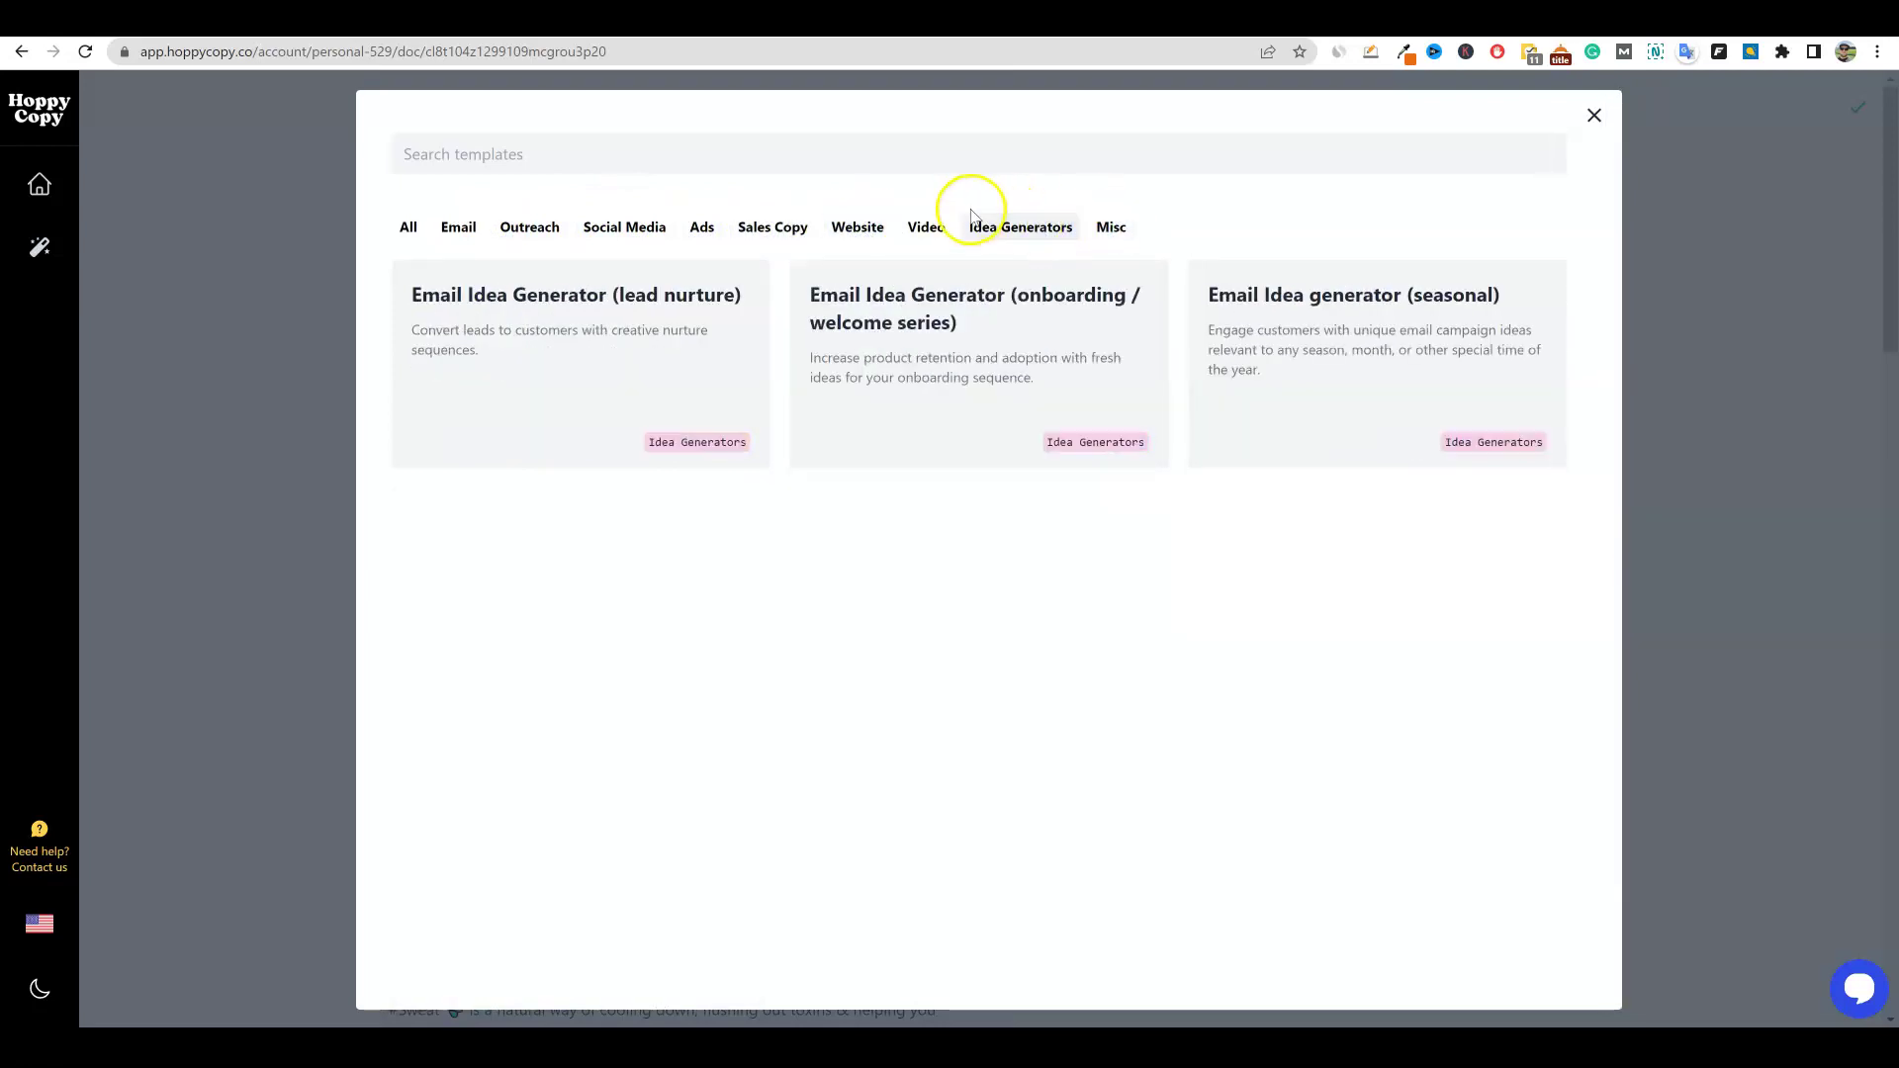
click(929, 227)
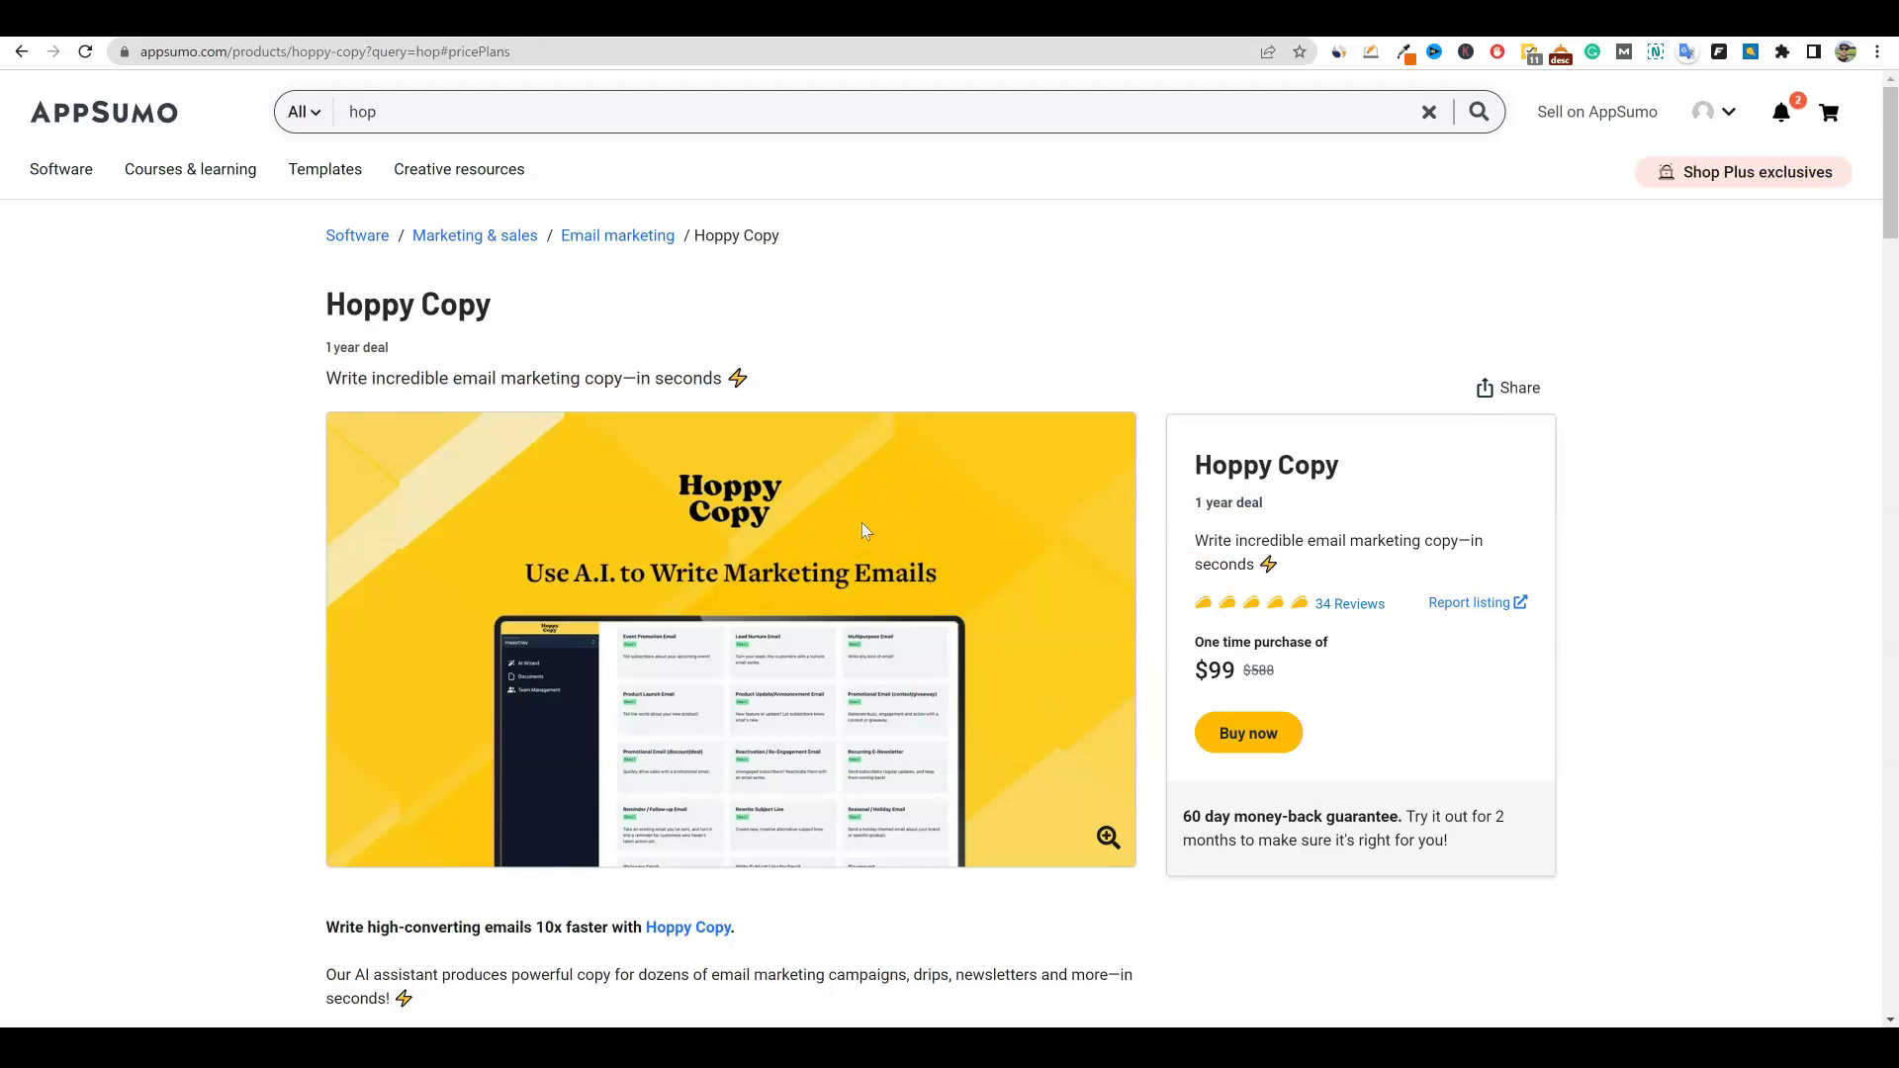
Step: Bring up AppSumo's Hoppy Copy listing with the $99 one-time 1-year deal
click(813, 572)
click(825, 463)
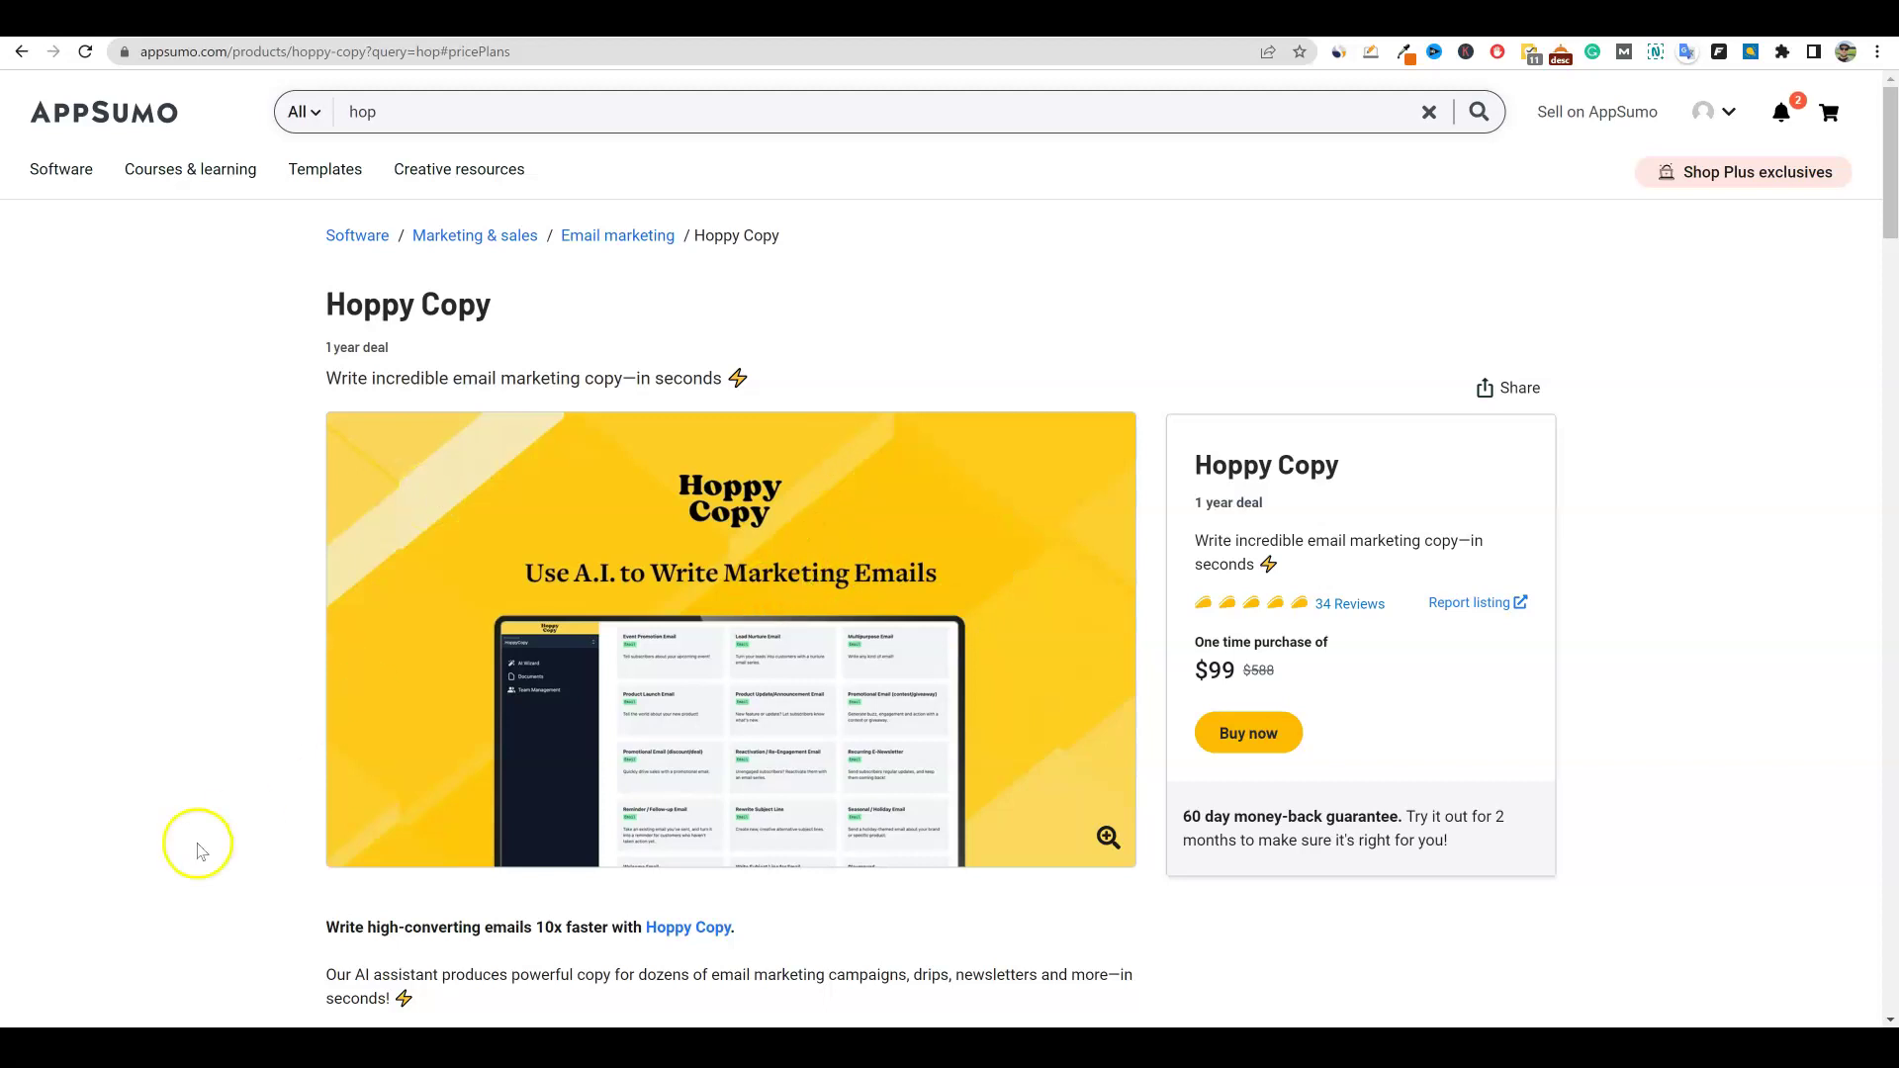